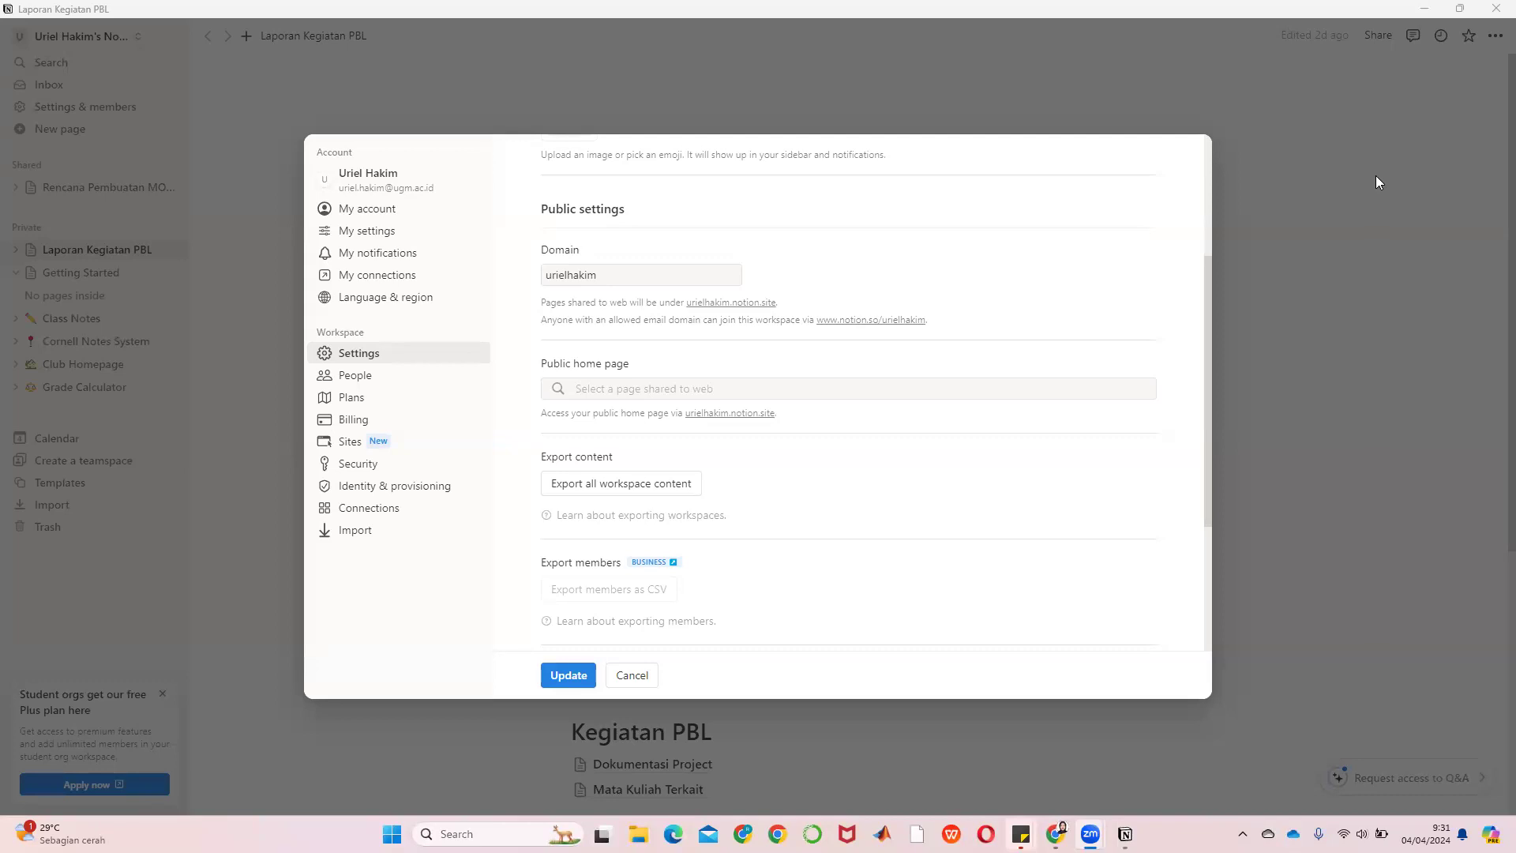
Cancel the open settings and show Settings & members' People tab: one workspace owner, two guests
left_click(624, 676)
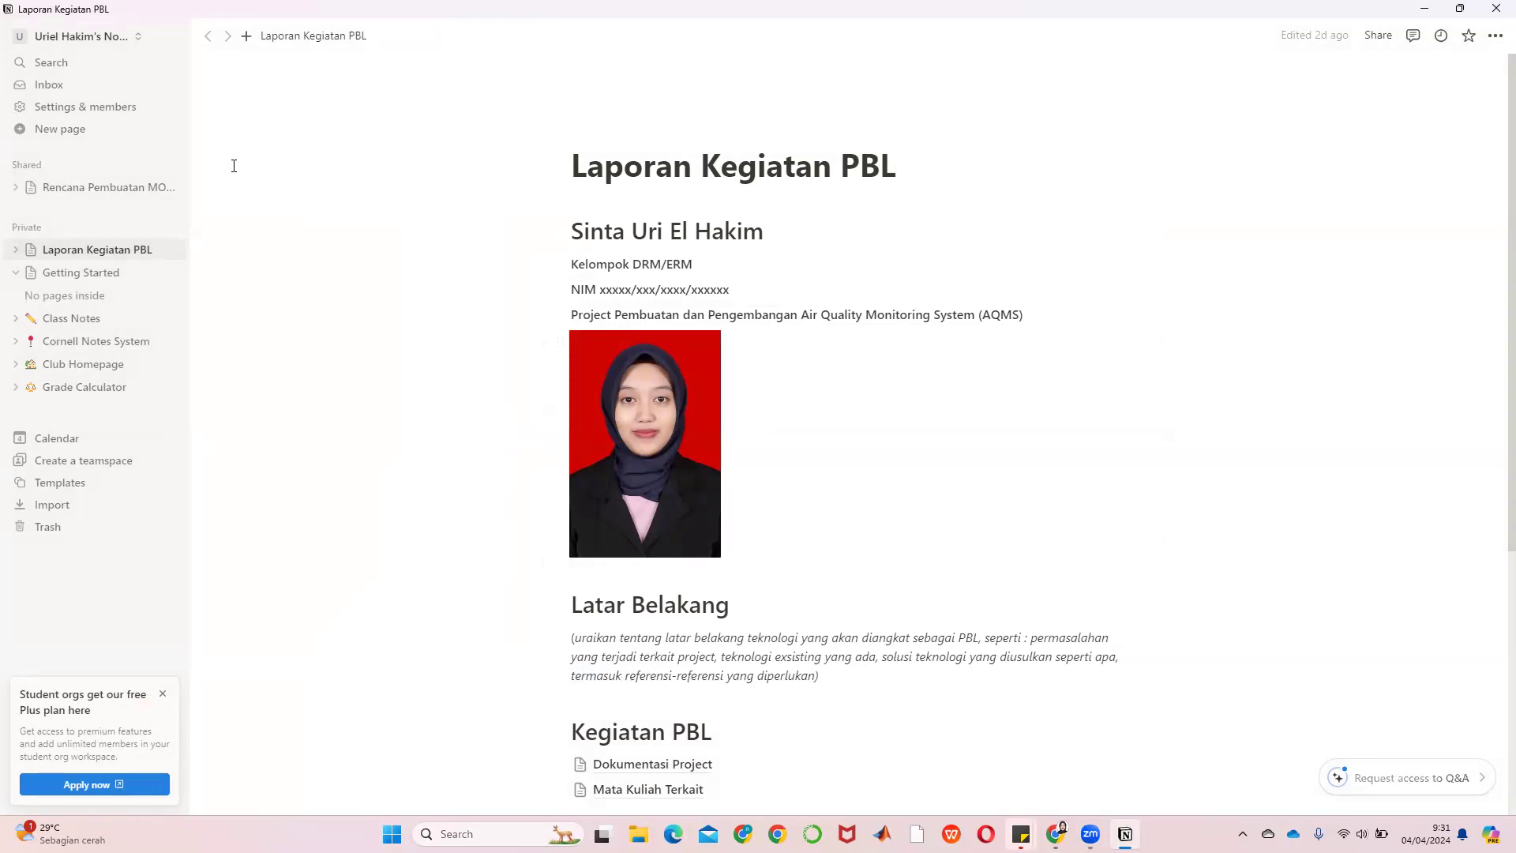
left_click(84, 111)
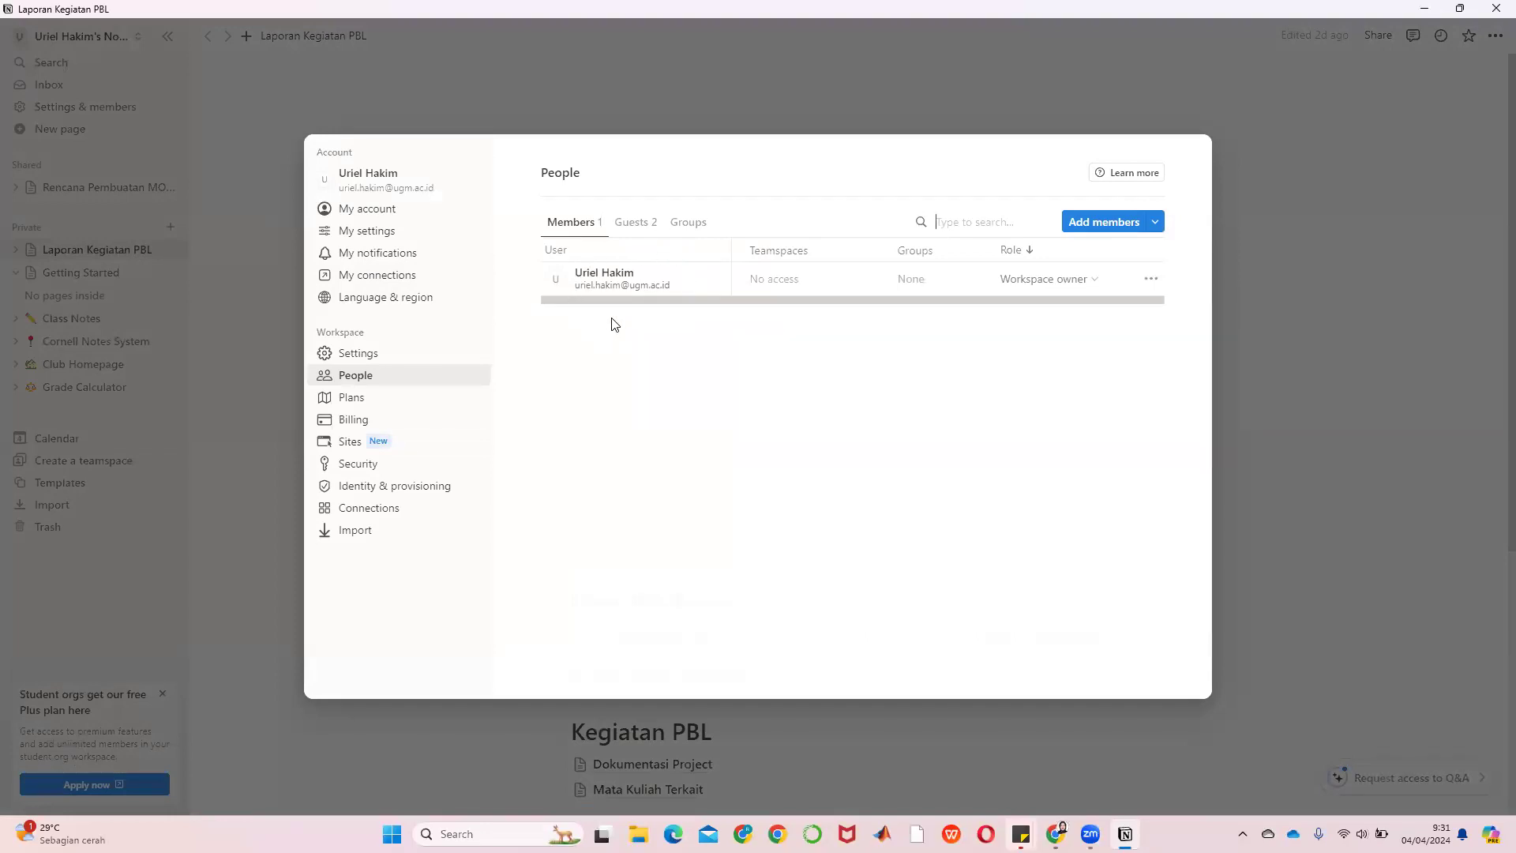
key("XF86AudioLowerVolume")
key("XF86AudioRaiseVolume")
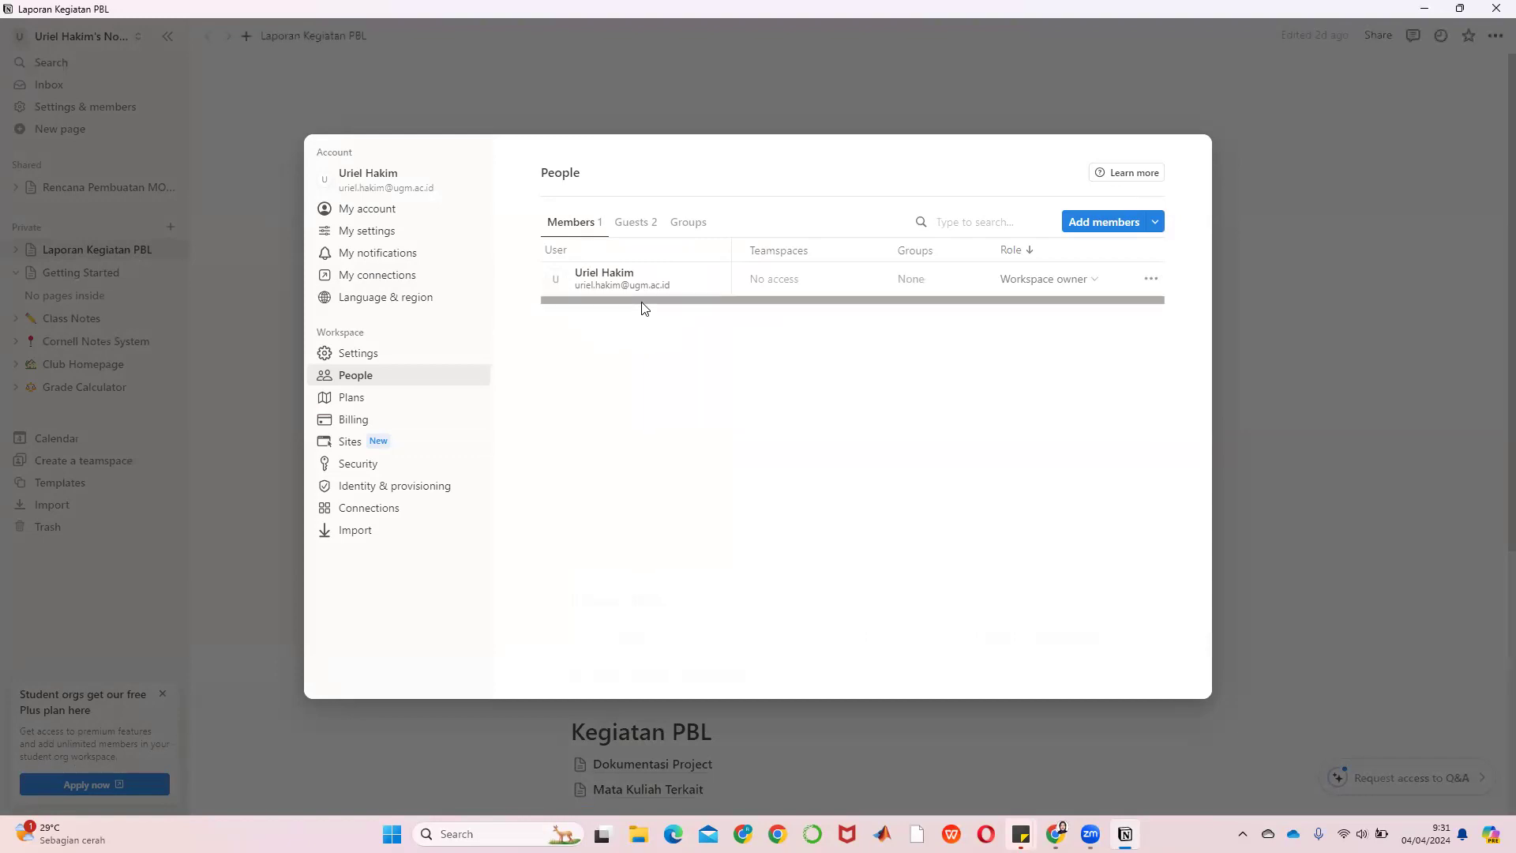
Compare all Notion plans, then return to the current Education Plus Plan overview at $0
left_click(337, 402)
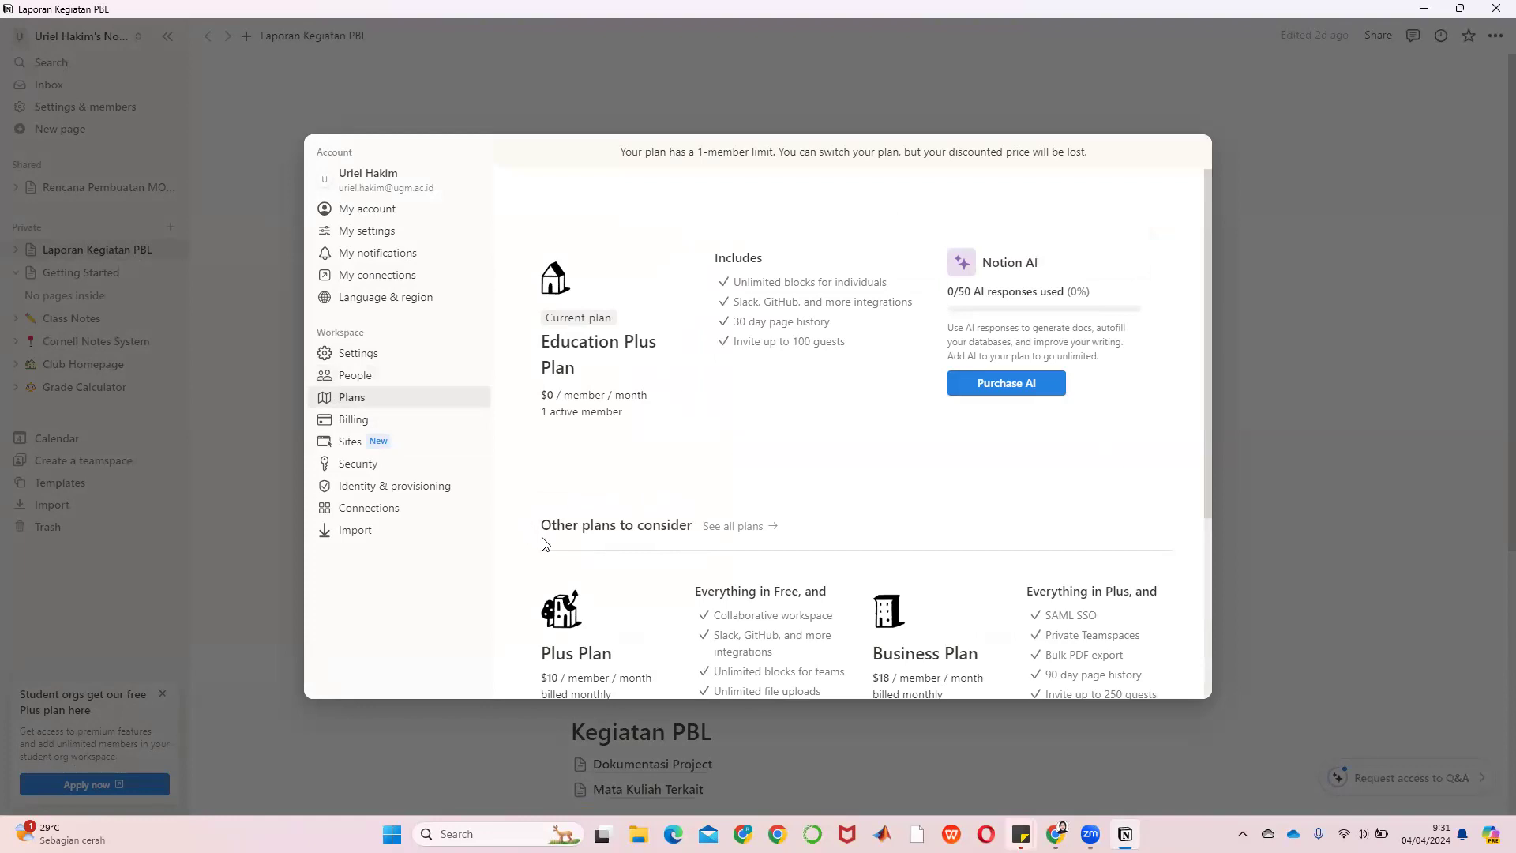
left_click(736, 528)
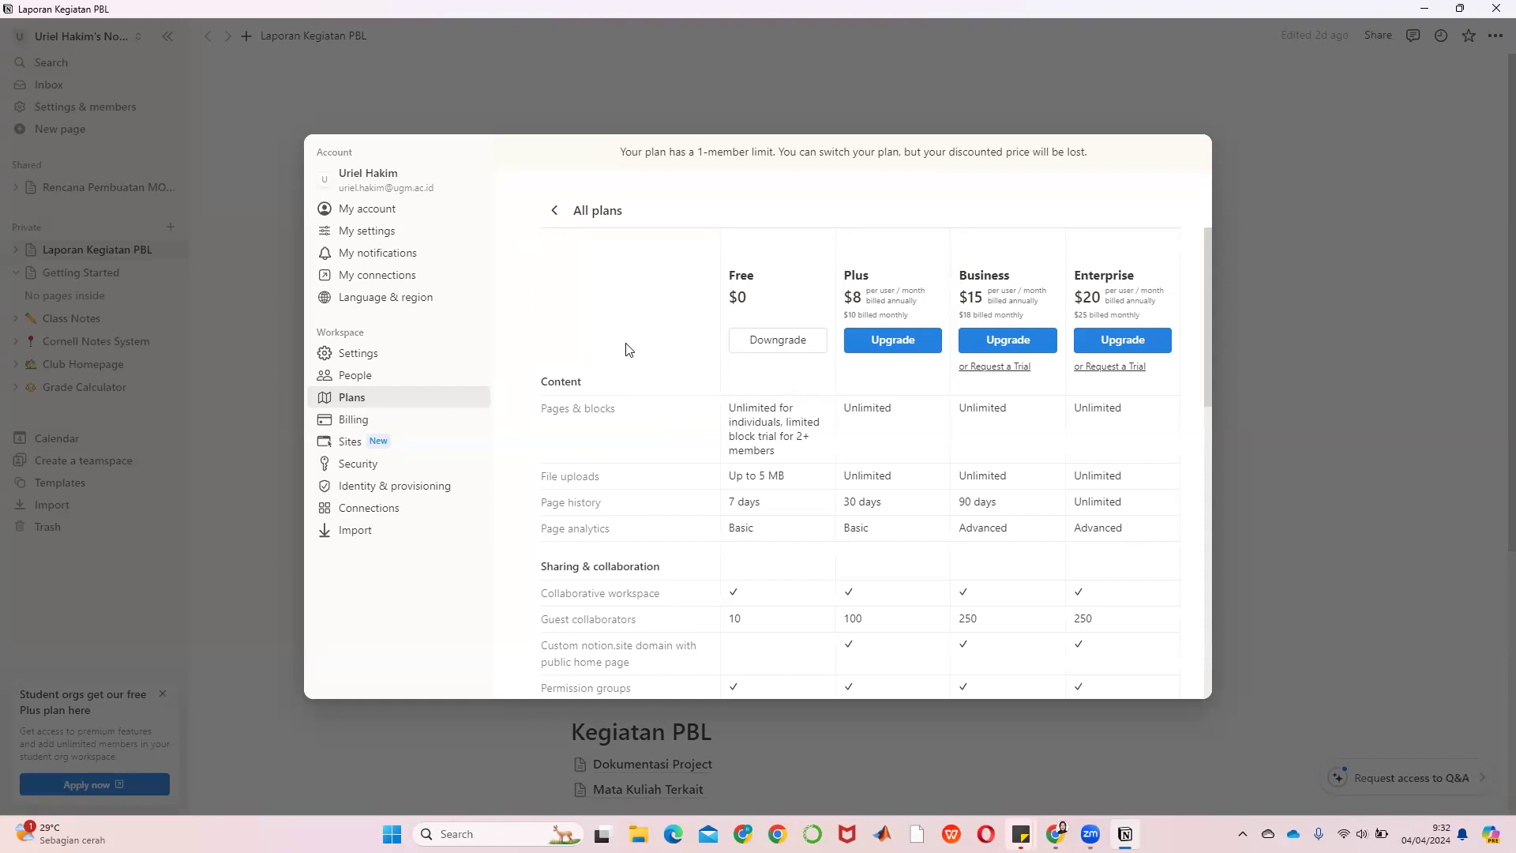
scroll(629, 349, "down", 20)
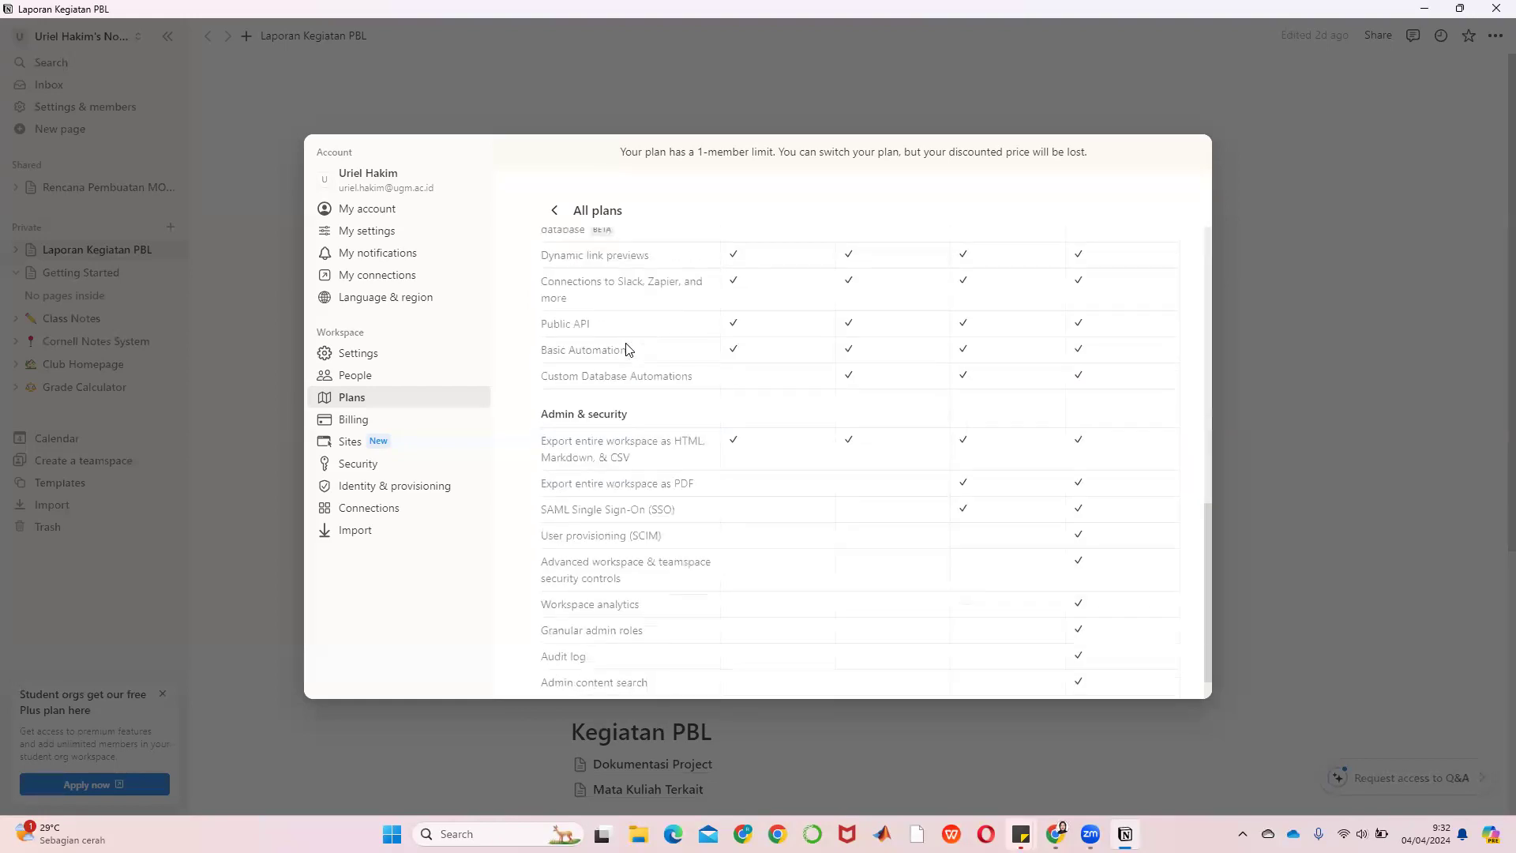
scroll(629, 357, "up", 20)
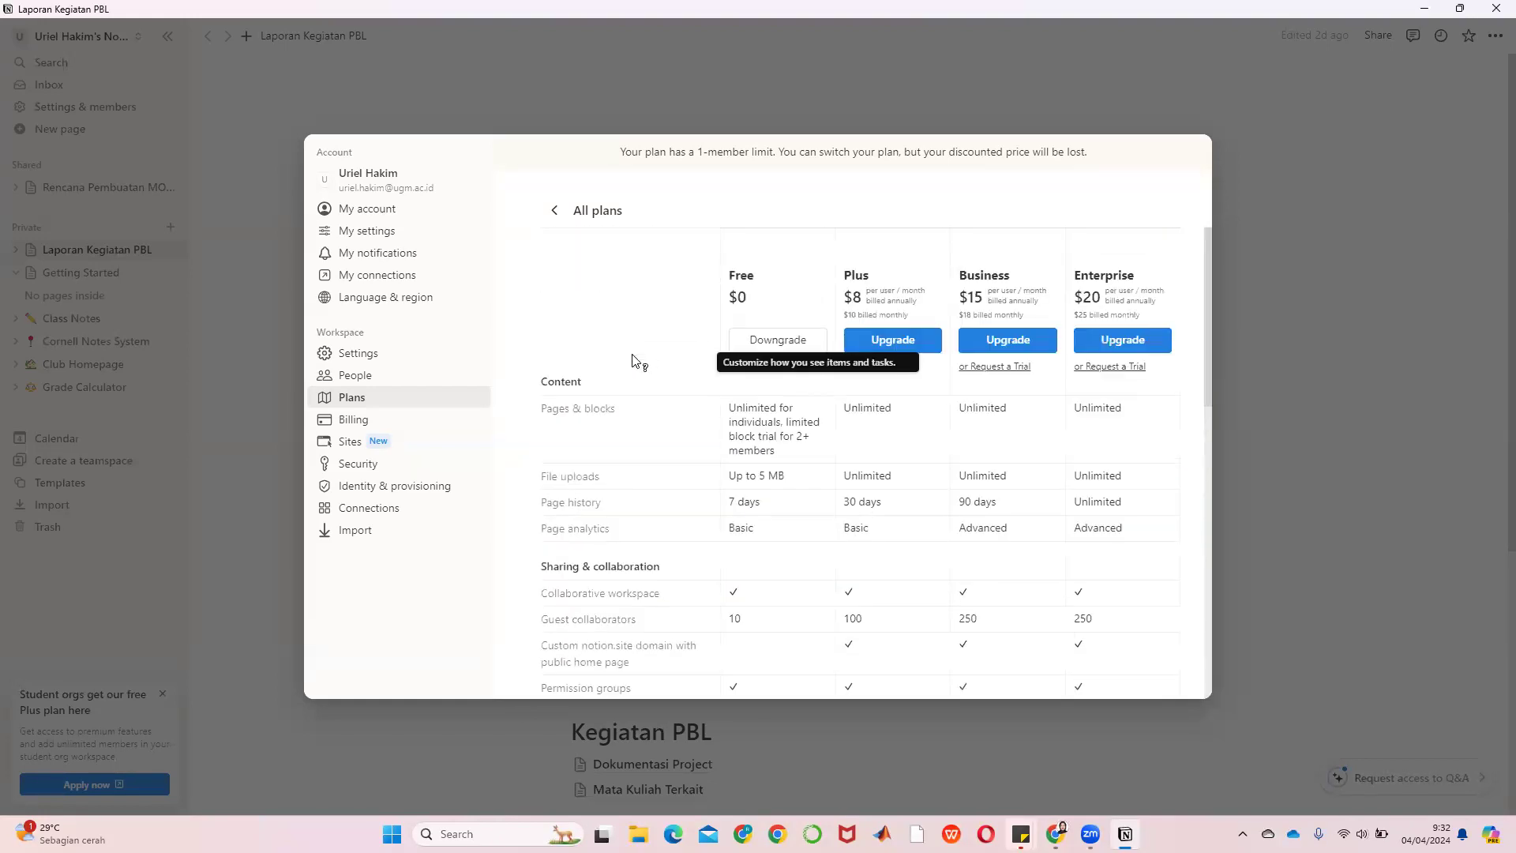
left_click(556, 210)
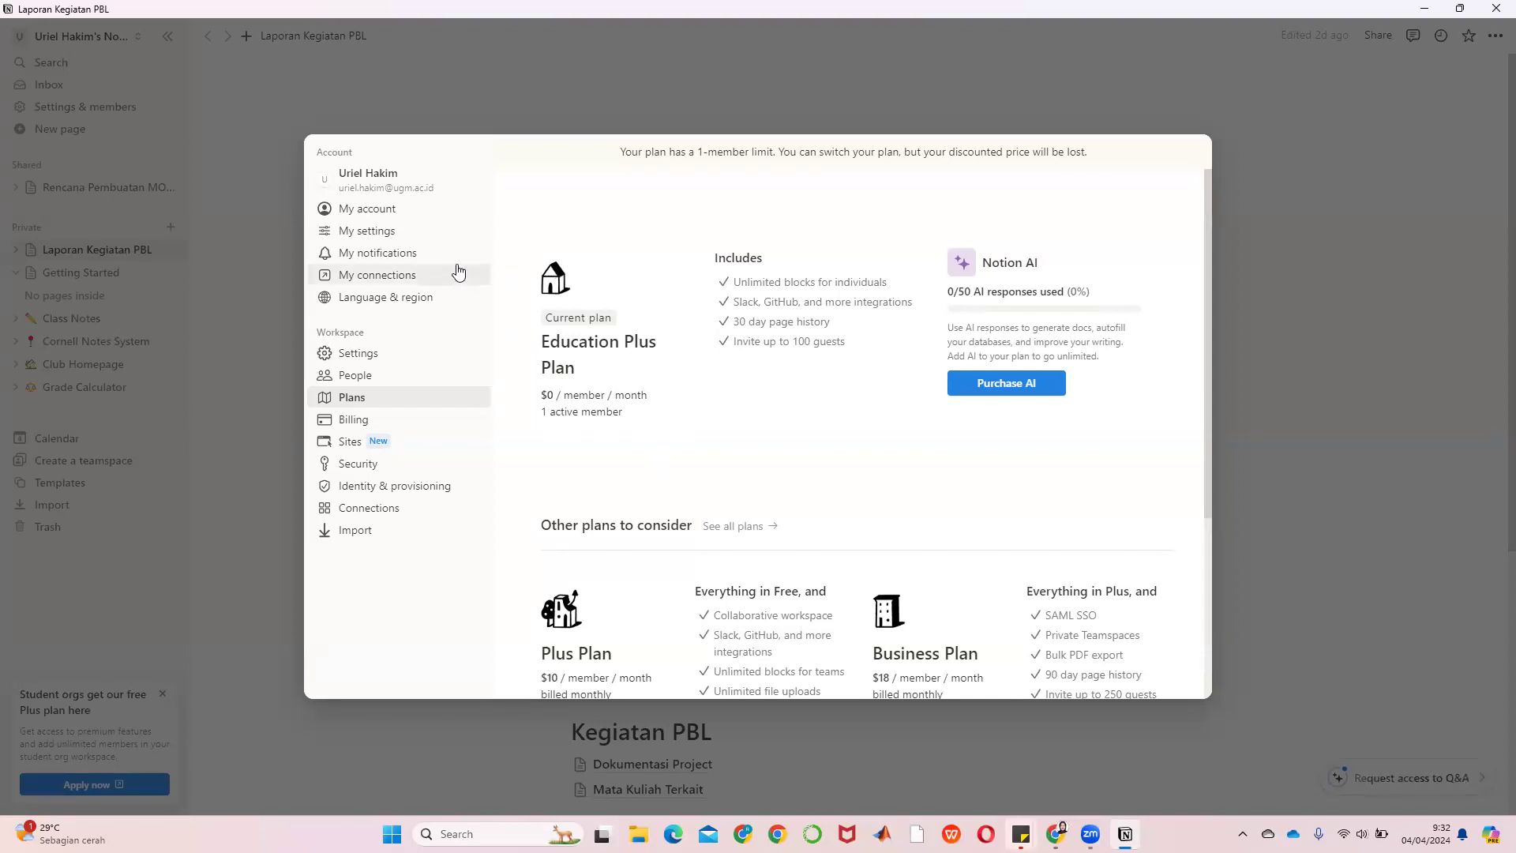
Review My settings, My account and workspace Settings, then cancel back to Laporan Kegiatan PBL
left_click(374, 234)
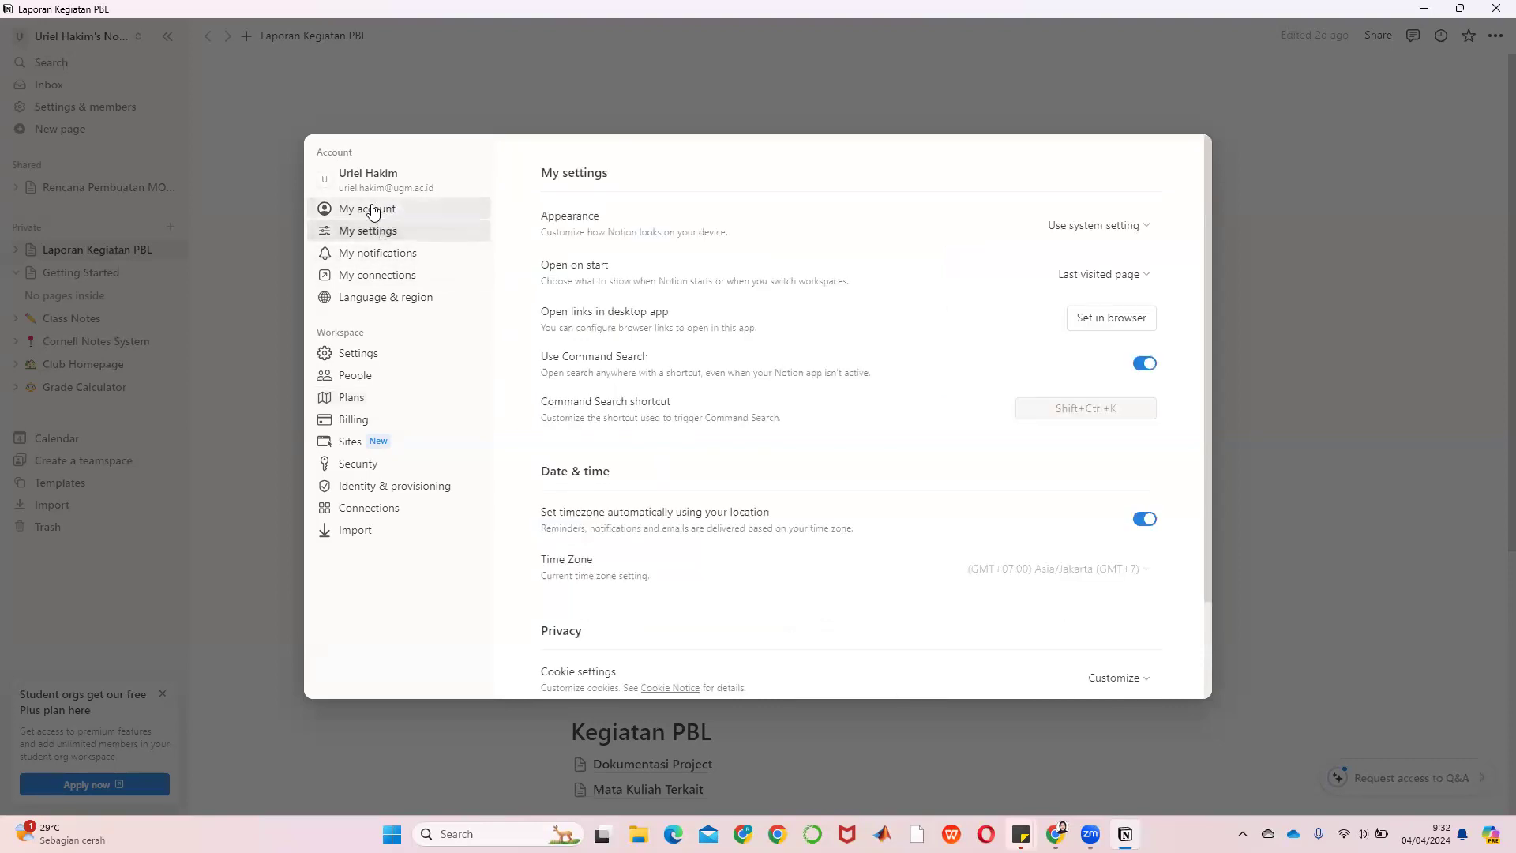
left_click(374, 210)
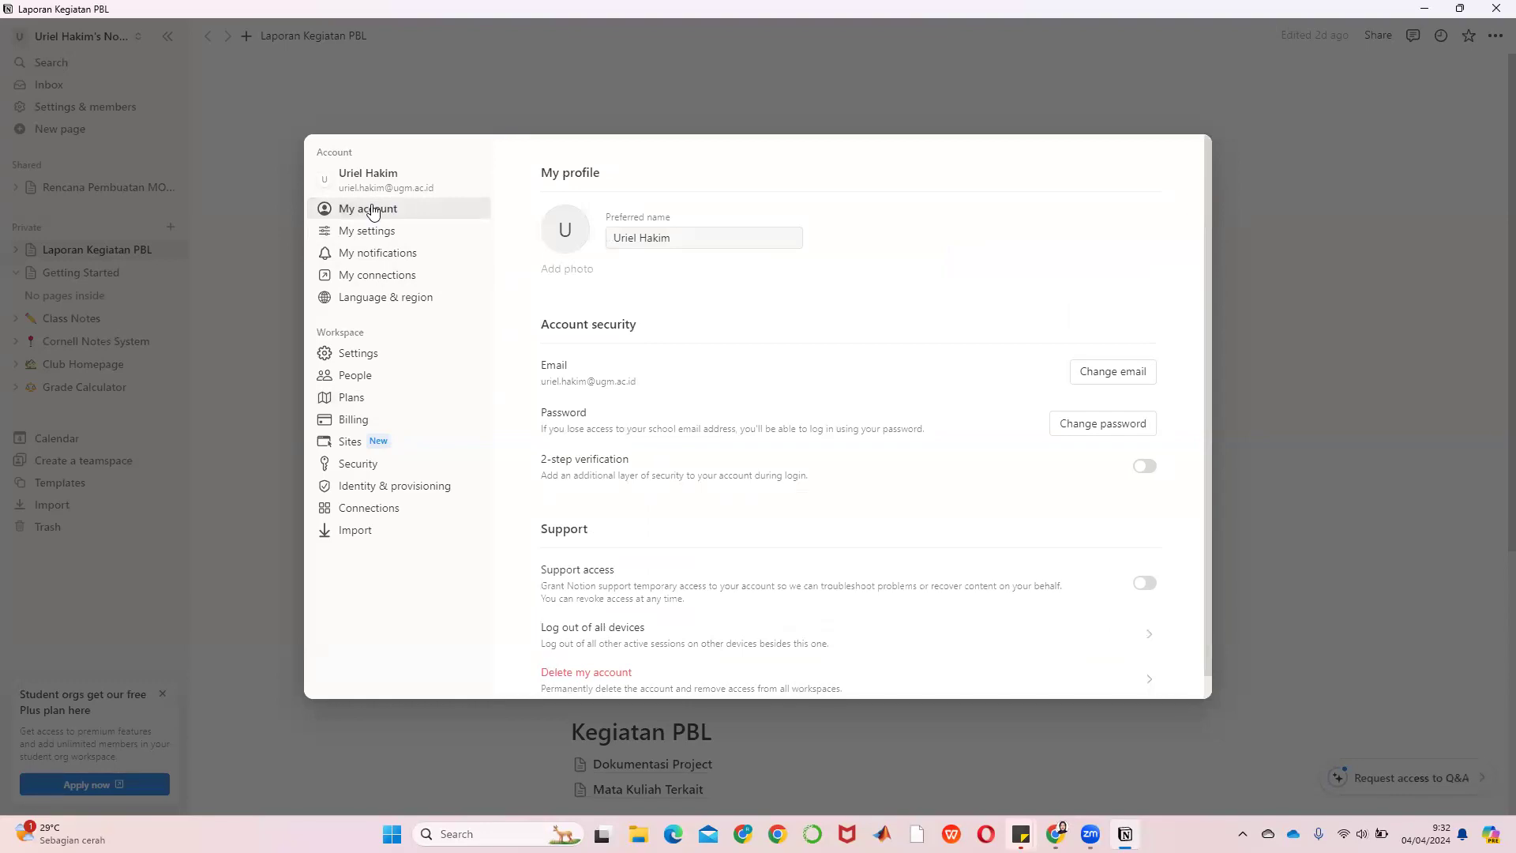
scroll(687, 418, "down", 1)
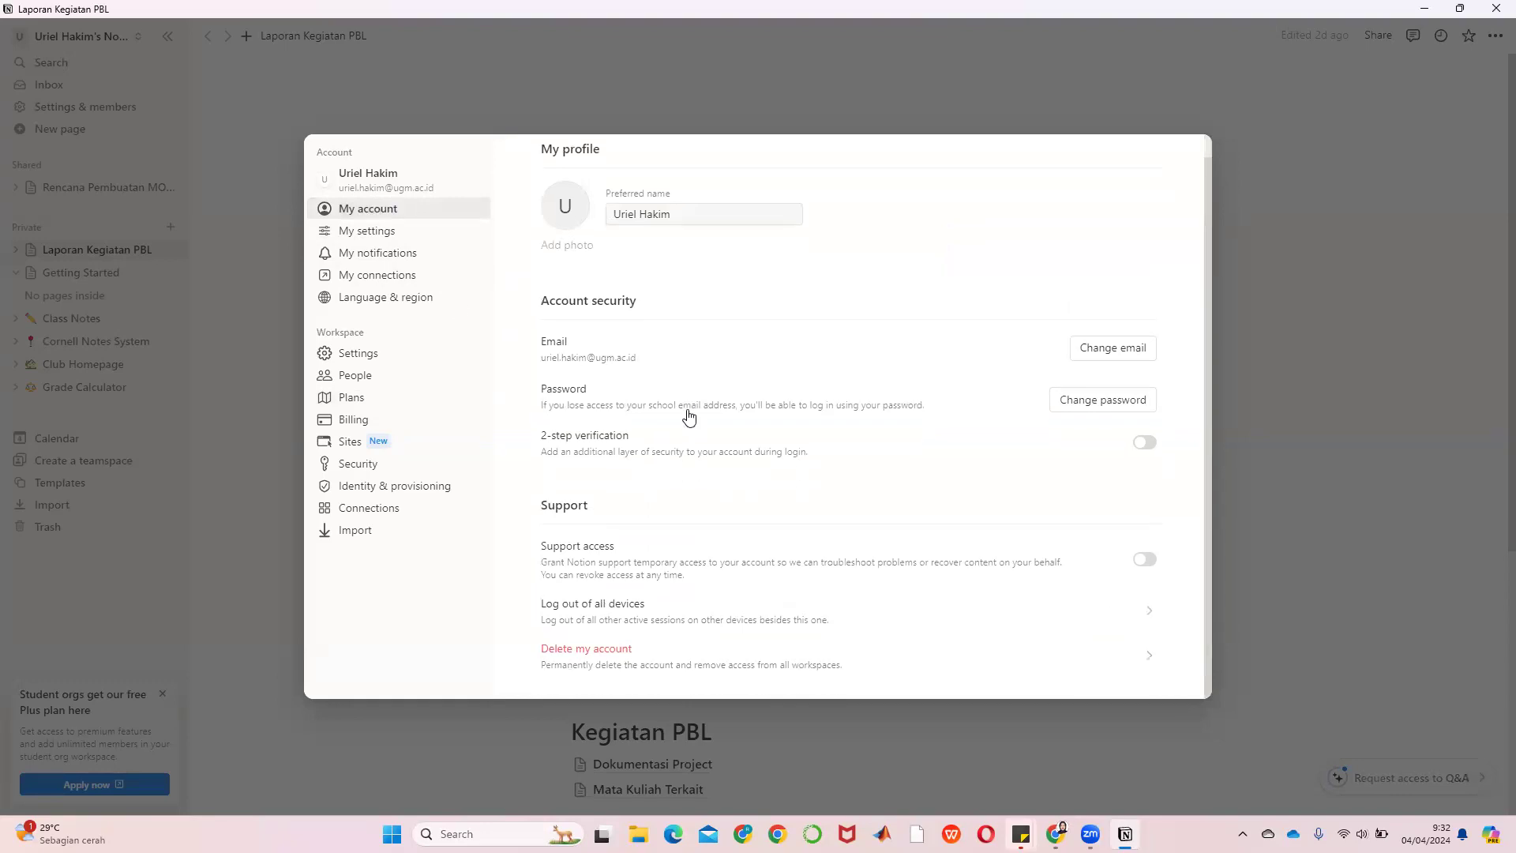
left_click(374, 353)
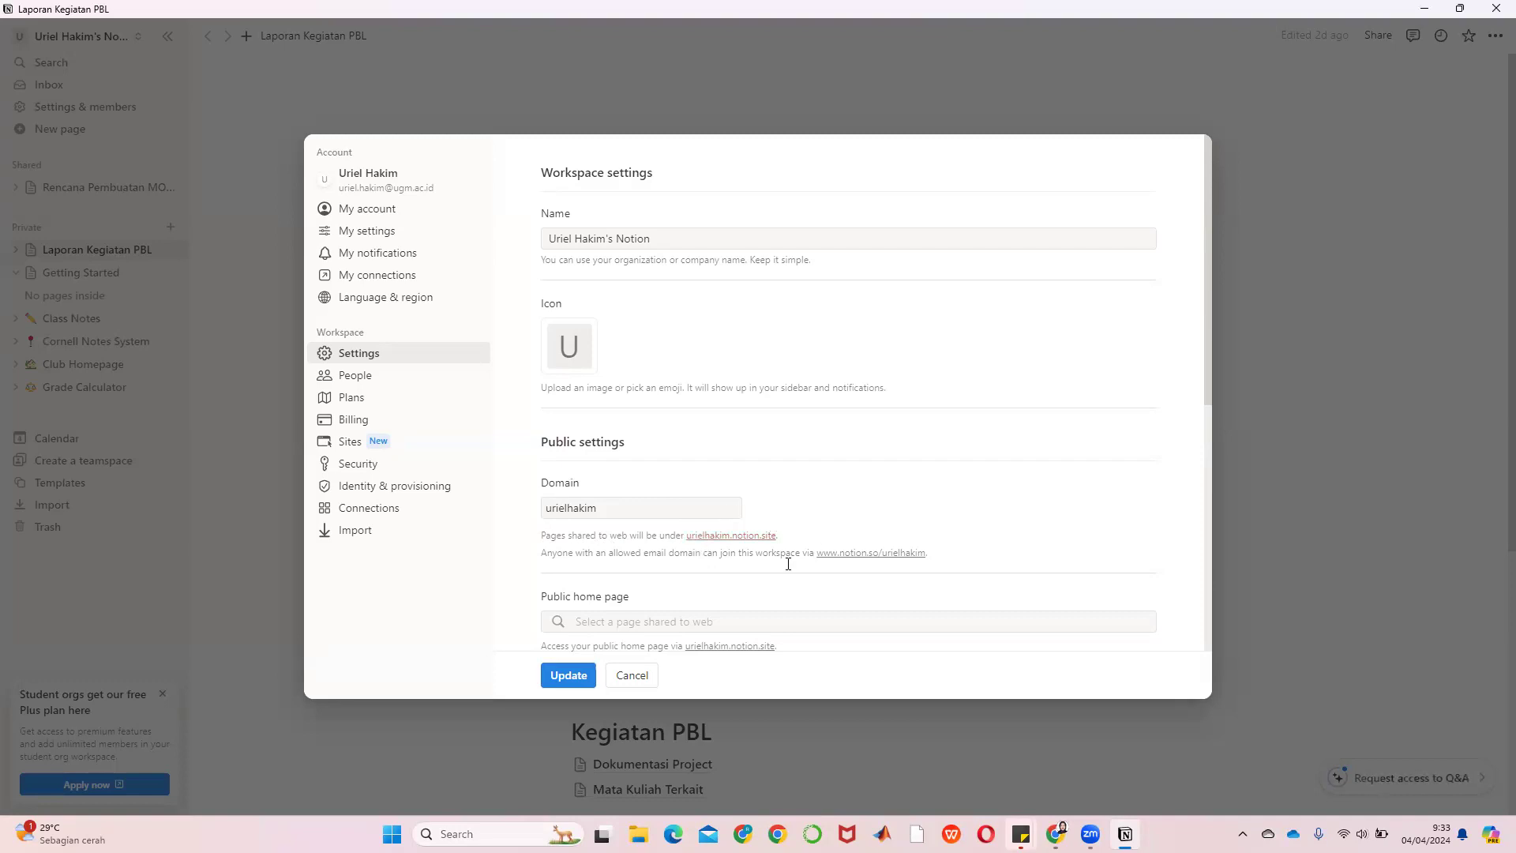
left_click(634, 677)
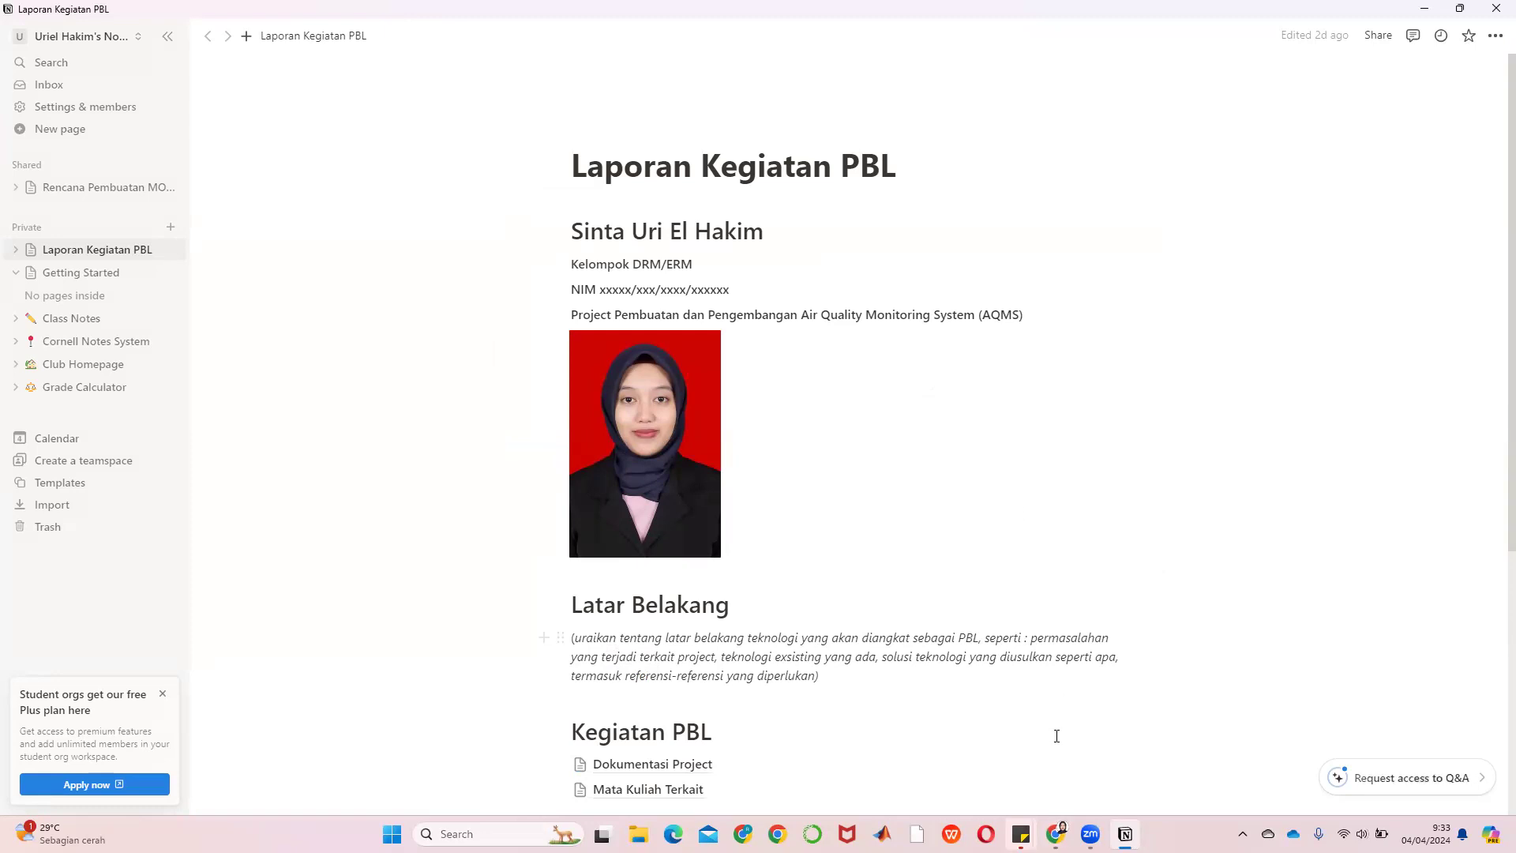
Switch to Chrome and scroll the published Mesin Dosing page down to its Kegiatan PBL links
left_click(1057, 835)
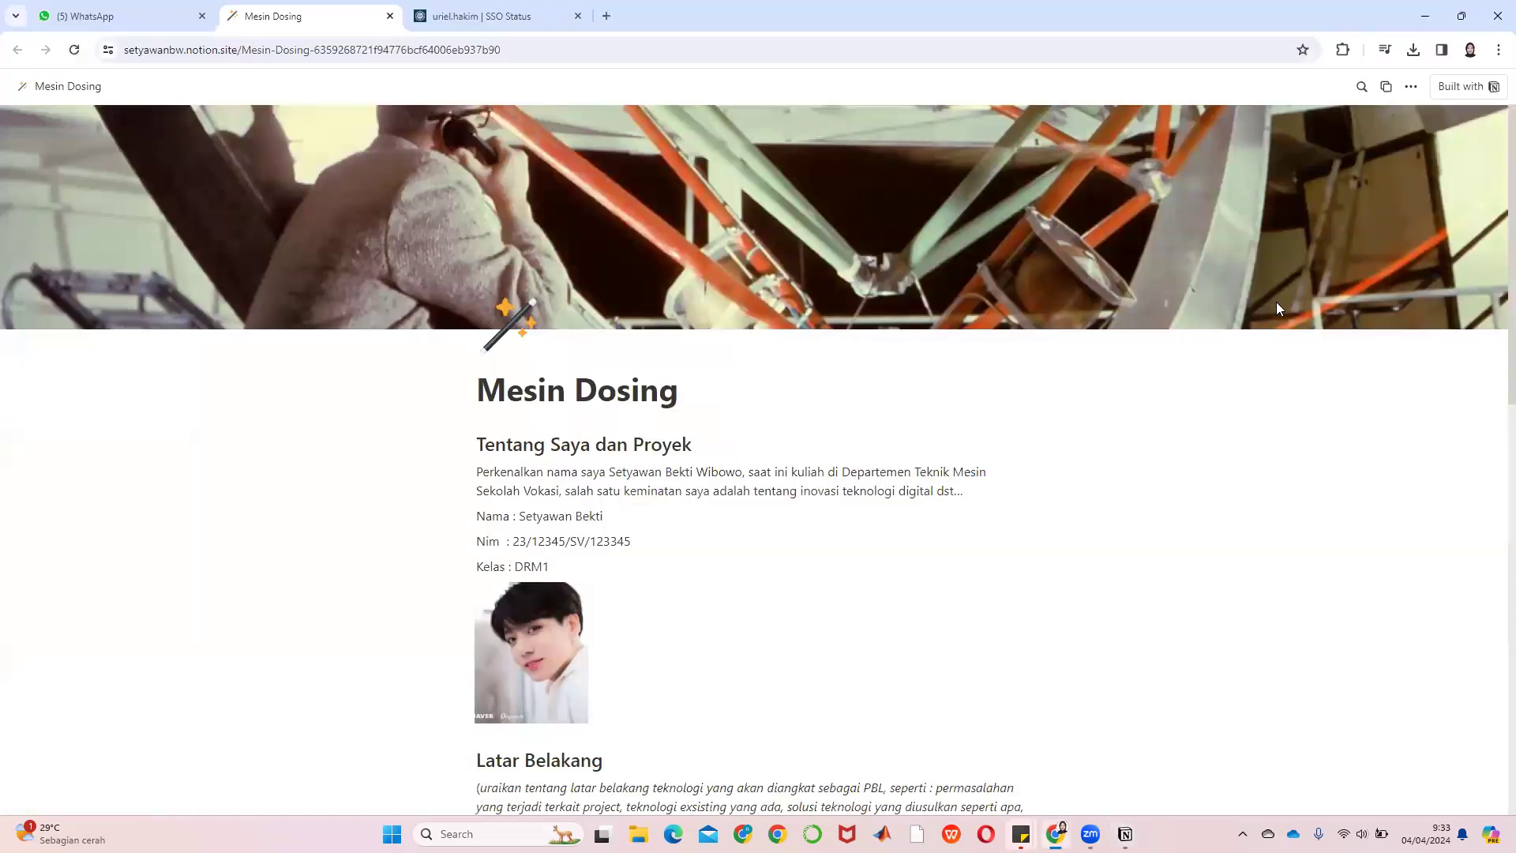
scroll(1311, 328, "down", 1)
scroll(1311, 328, "up", 1)
scroll(569, 512, "down", 2)
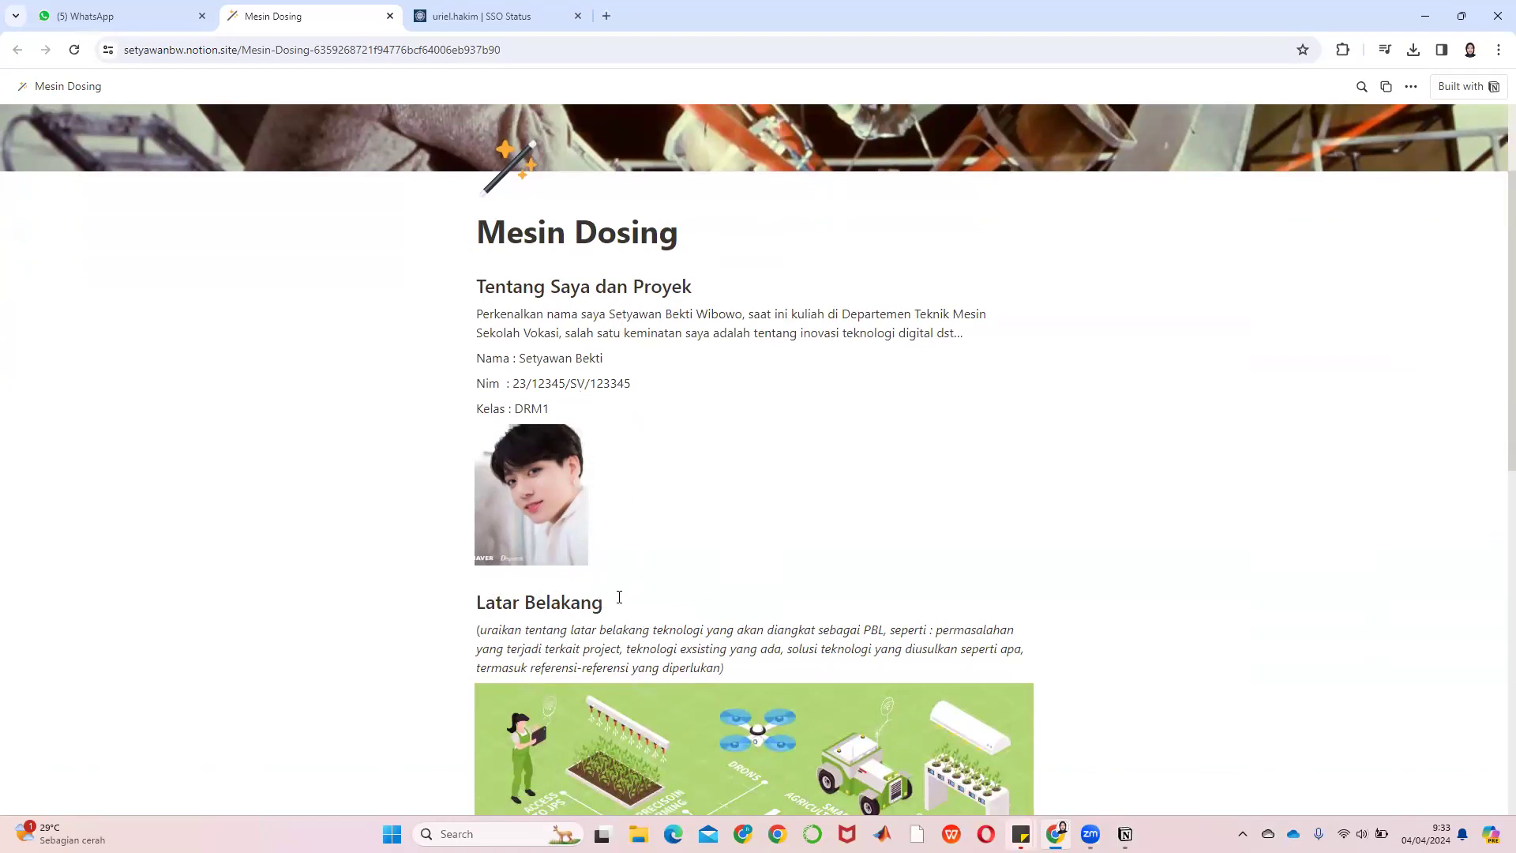
scroll(608, 600, "down", 2)
scroll(624, 573, "down", 3)
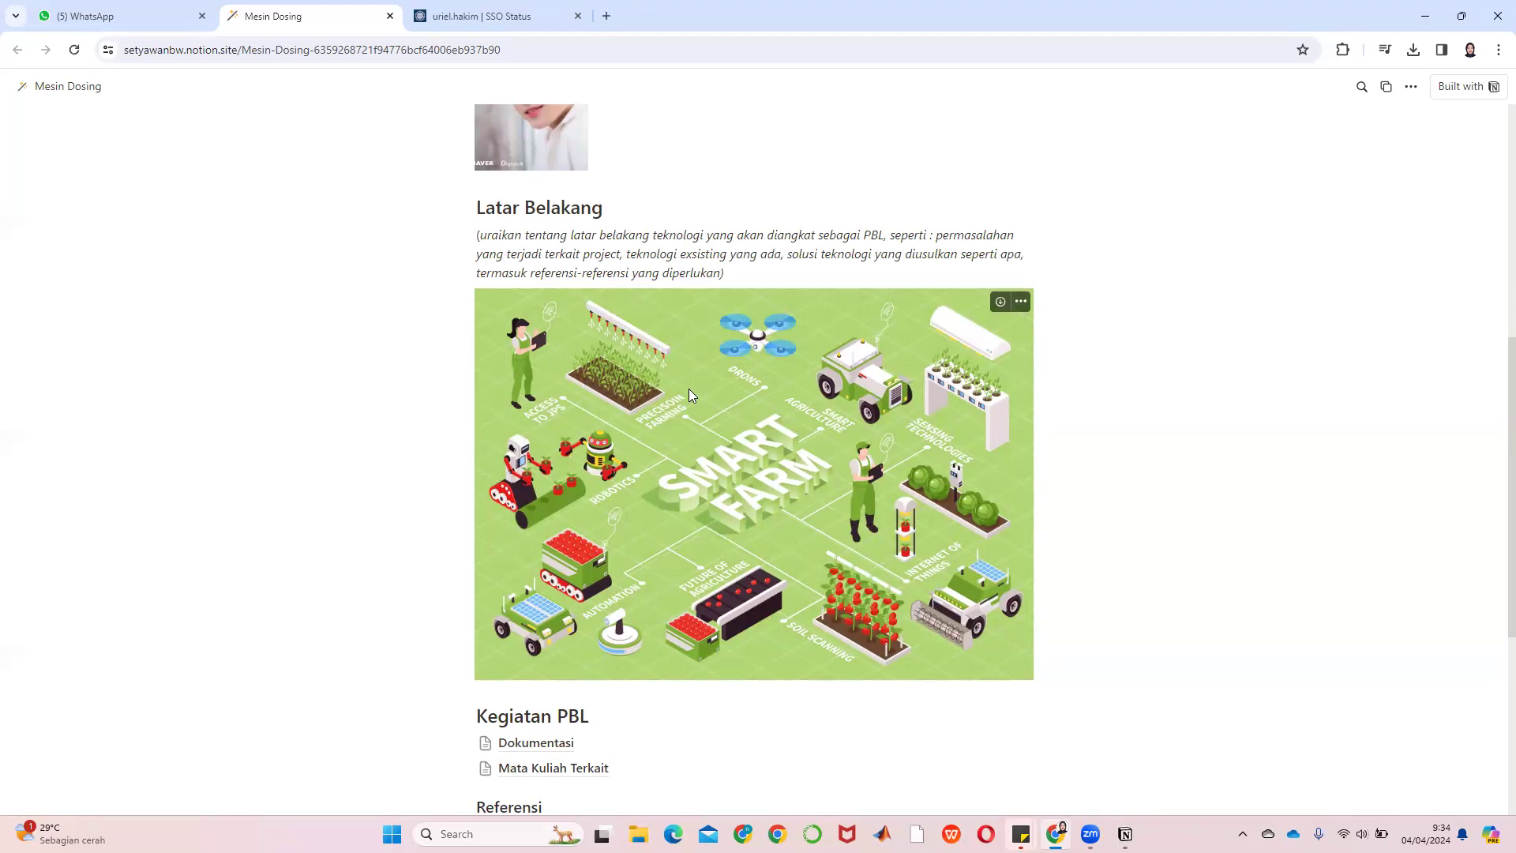
scroll(869, 442, "down", 5)
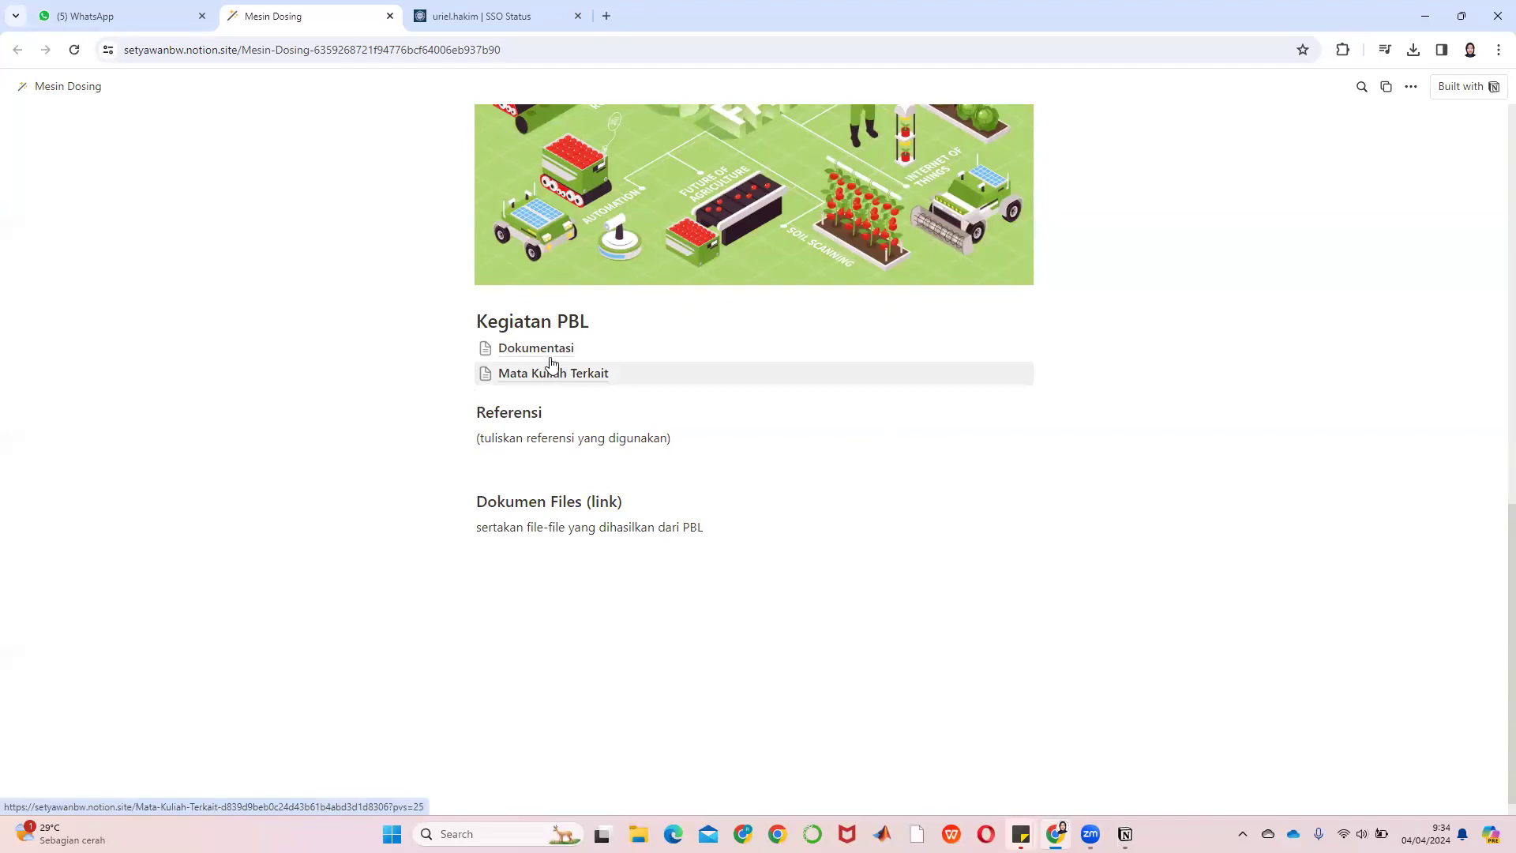
Open the Dokumentasi sub-page and scroll to the Konsep dan Solusi Teknologi device sketch
left_click(550, 354)
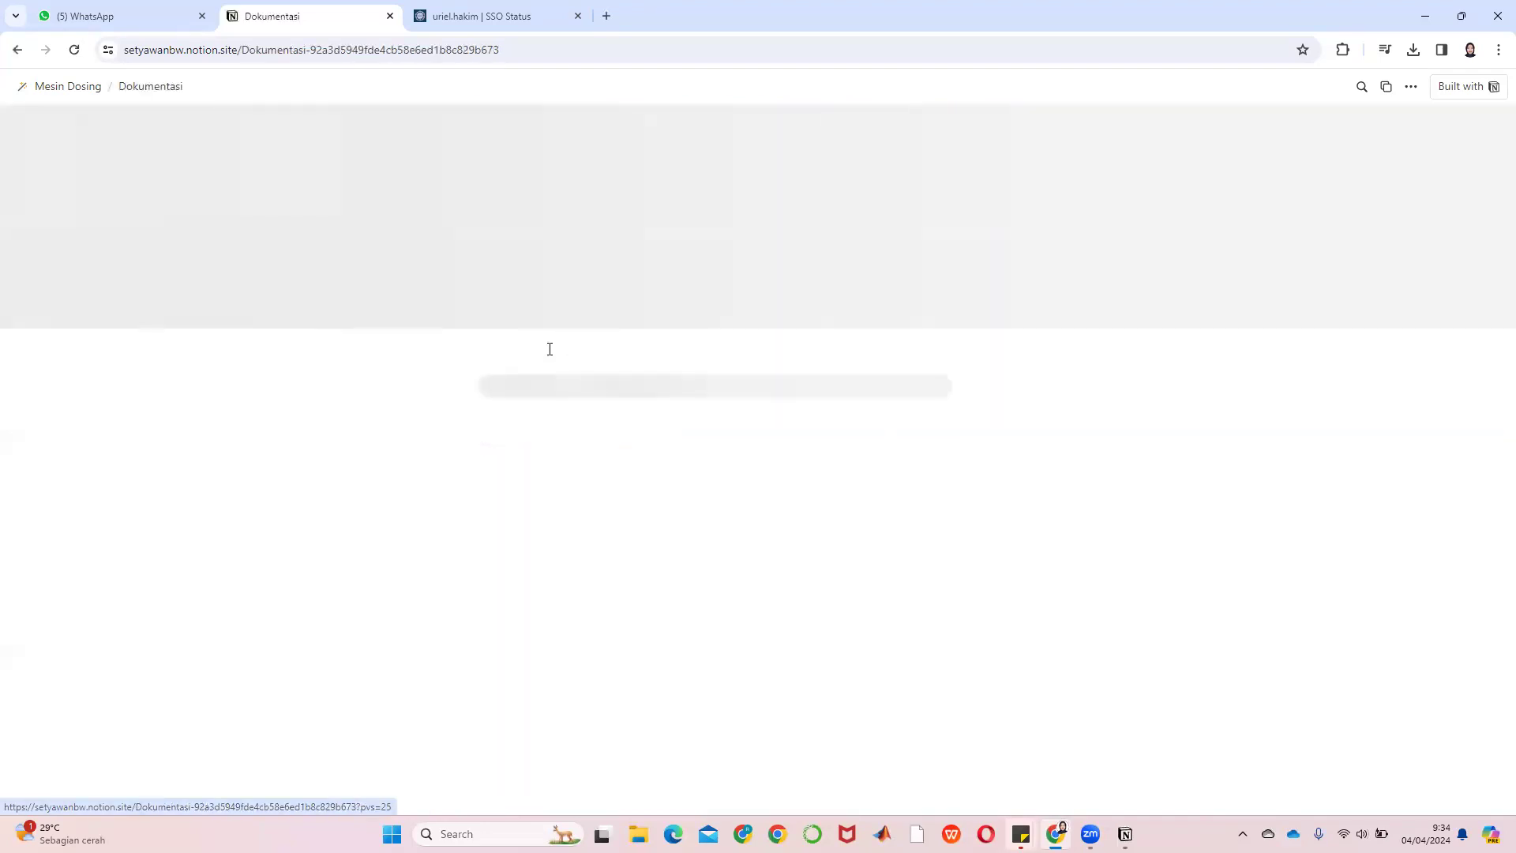
scroll(976, 356, "down", 3)
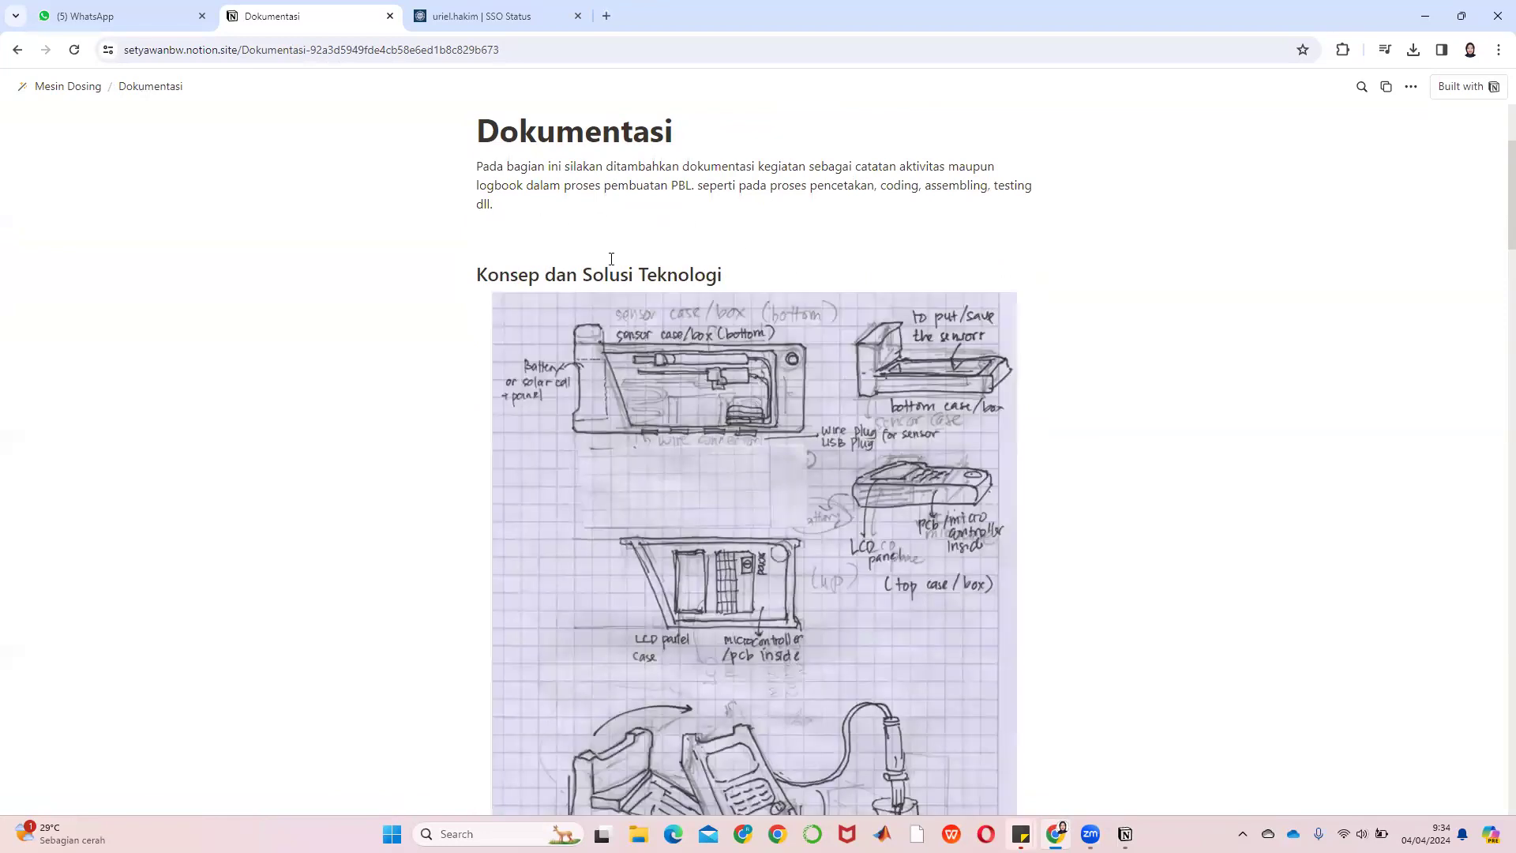
scroll(611, 259, "down", 3)
scroll(818, 220, "up", 1)
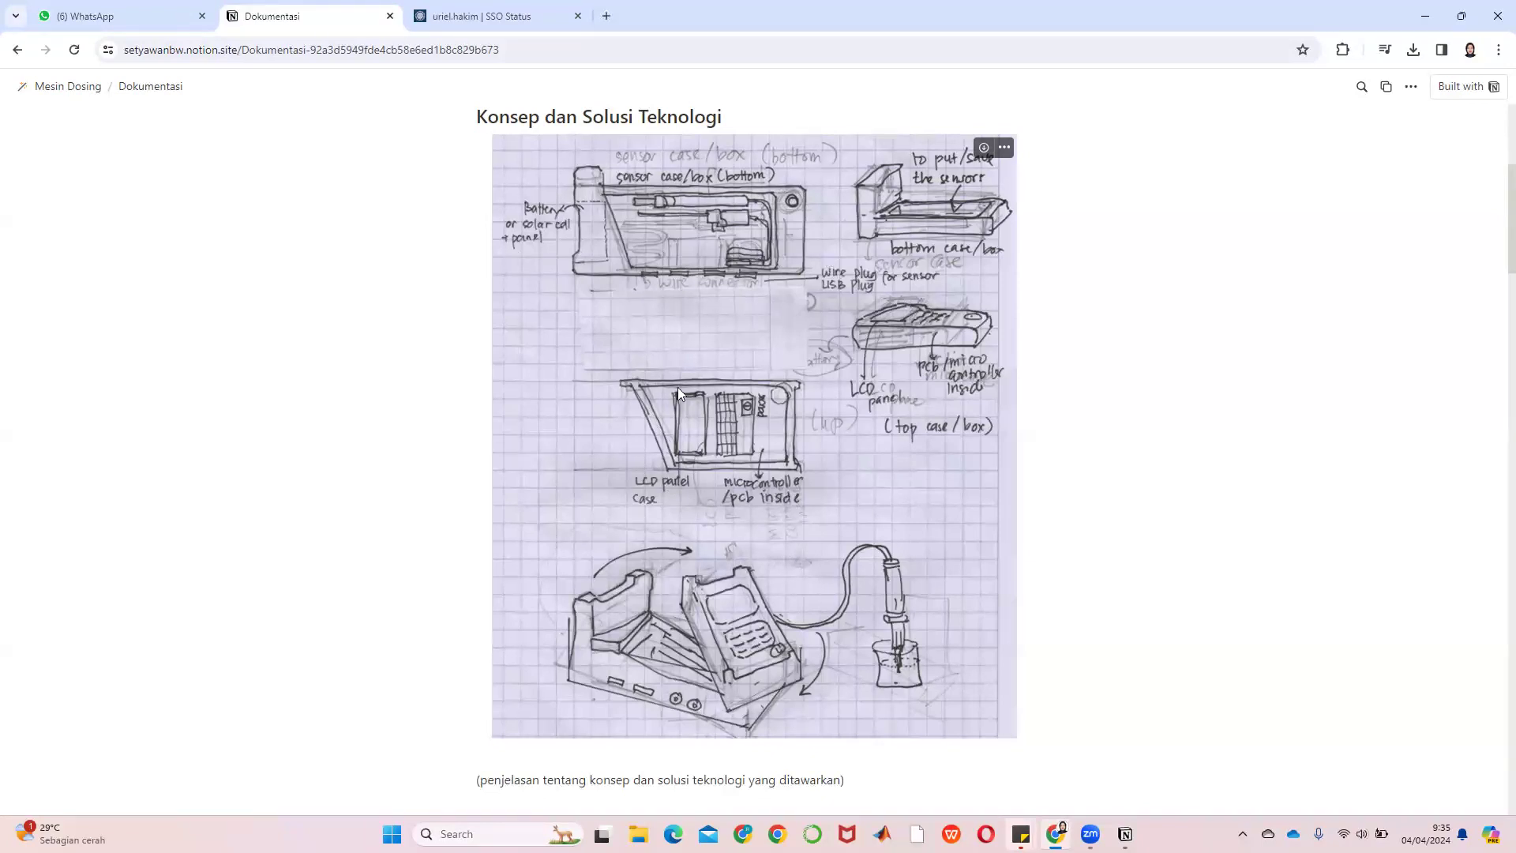
Scroll through the Materials table to the Total Cost line, then go back to Mesin Dosing
scroll(819, 516, "down", 4)
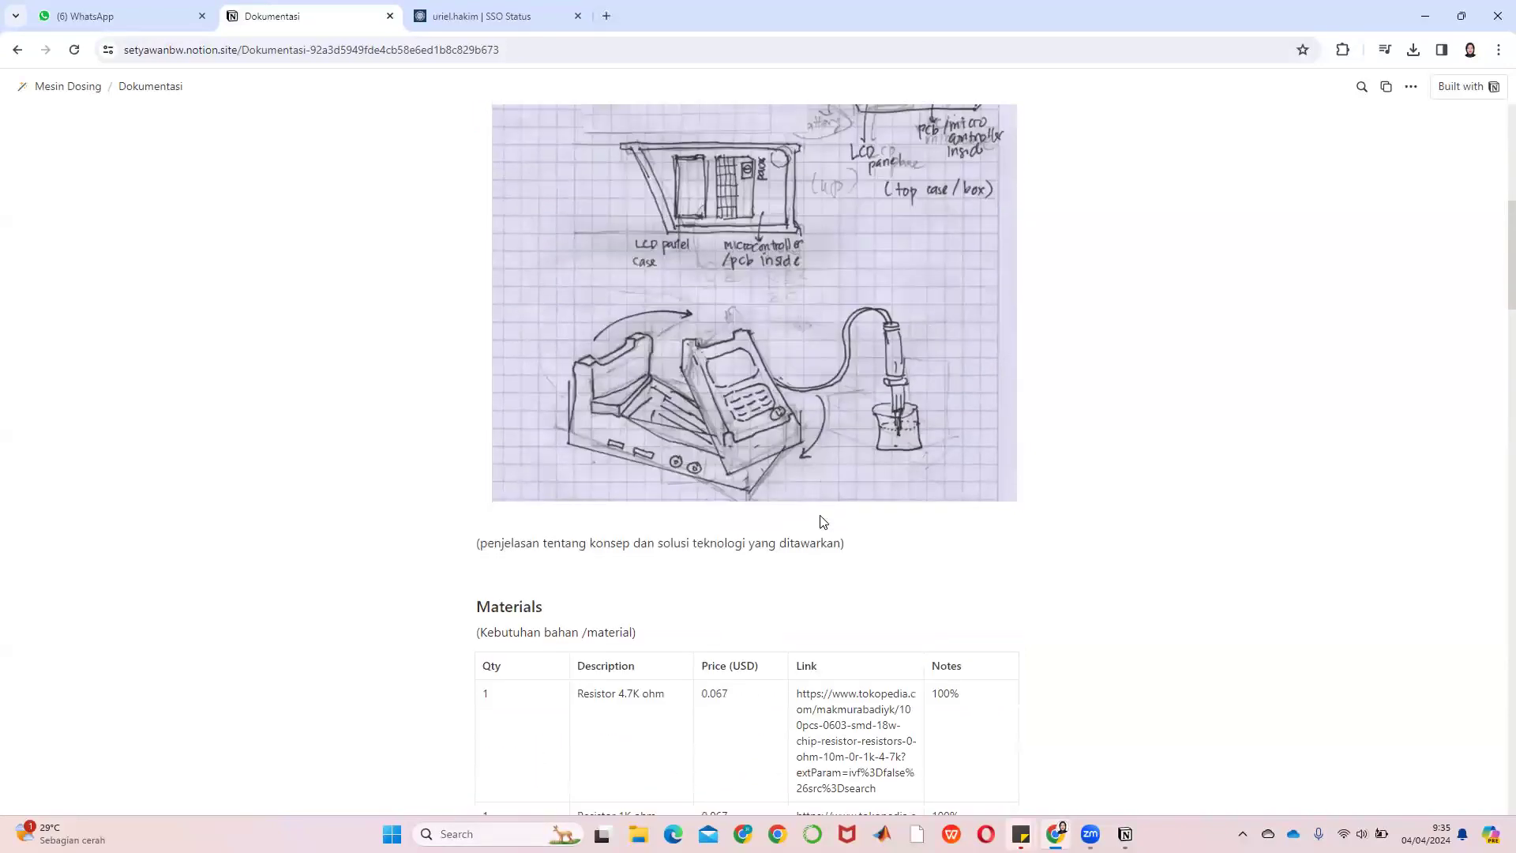
scroll(644, 521, "down", 3)
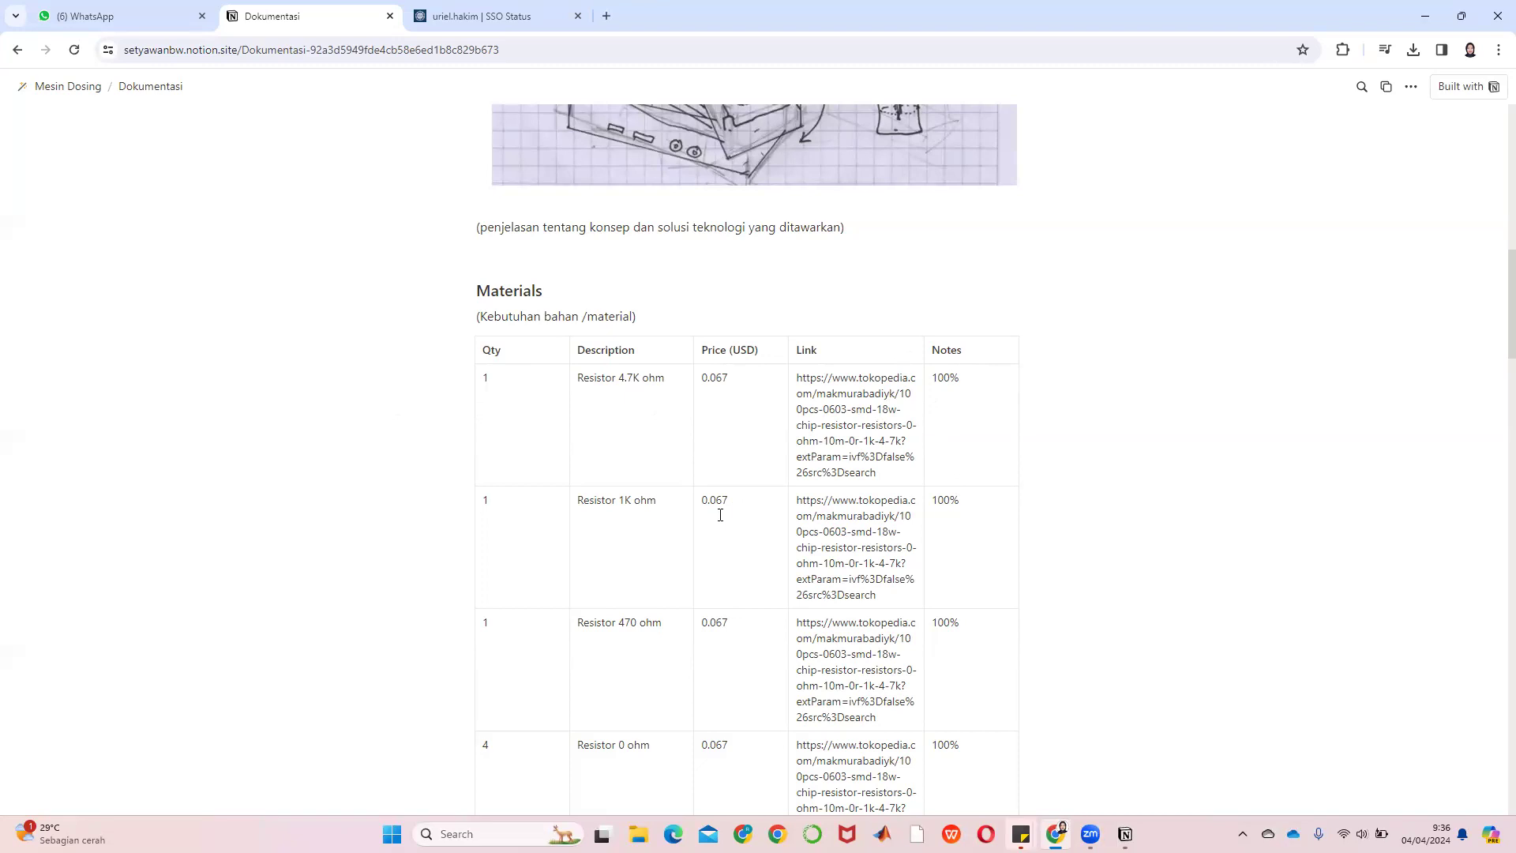
scroll(720, 515, "down", 20)
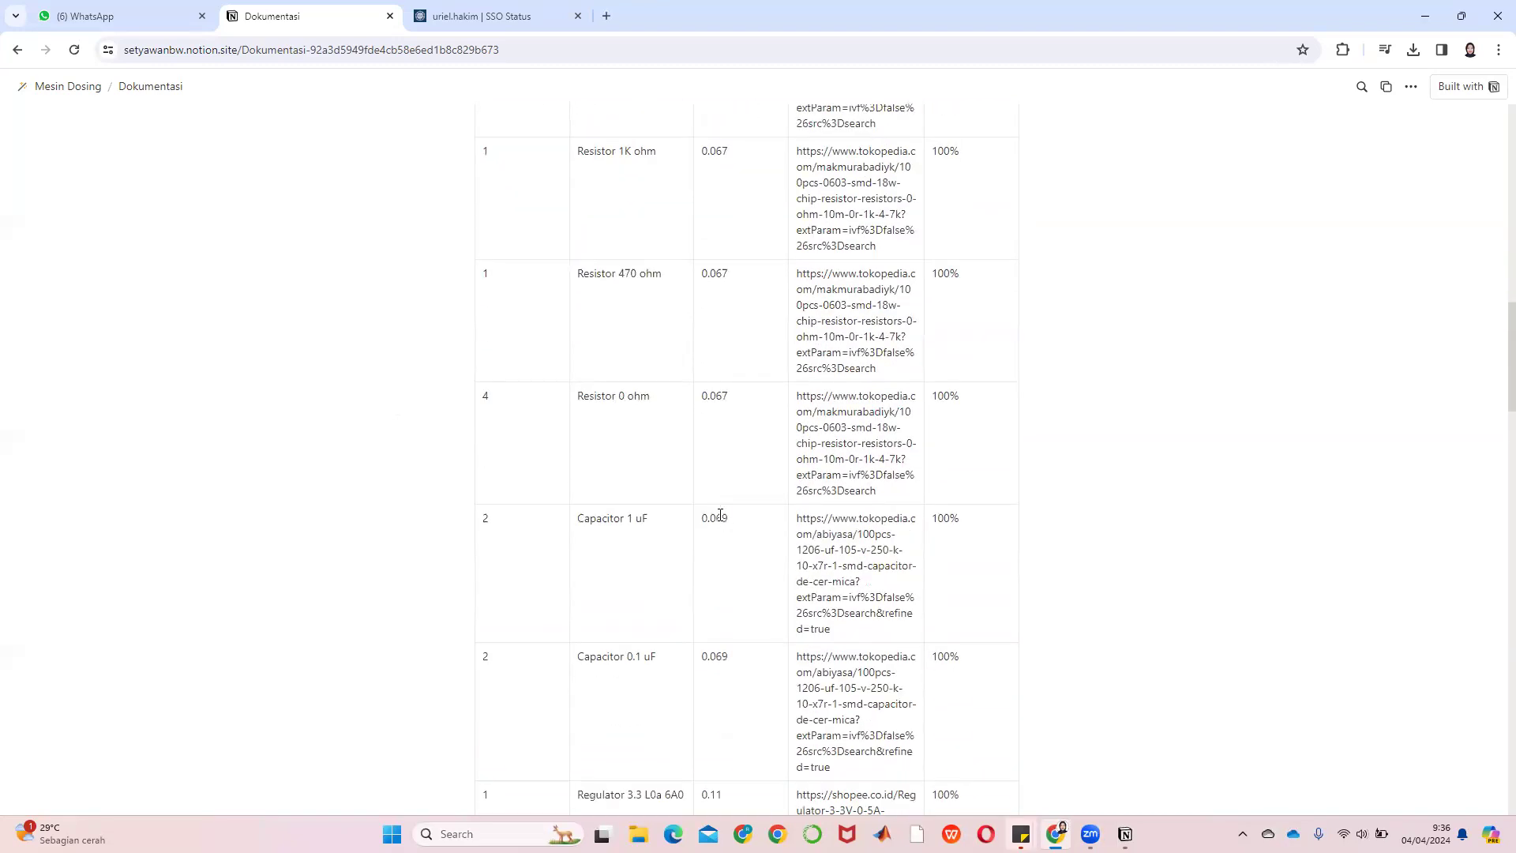
scroll(720, 514, "down", 20)
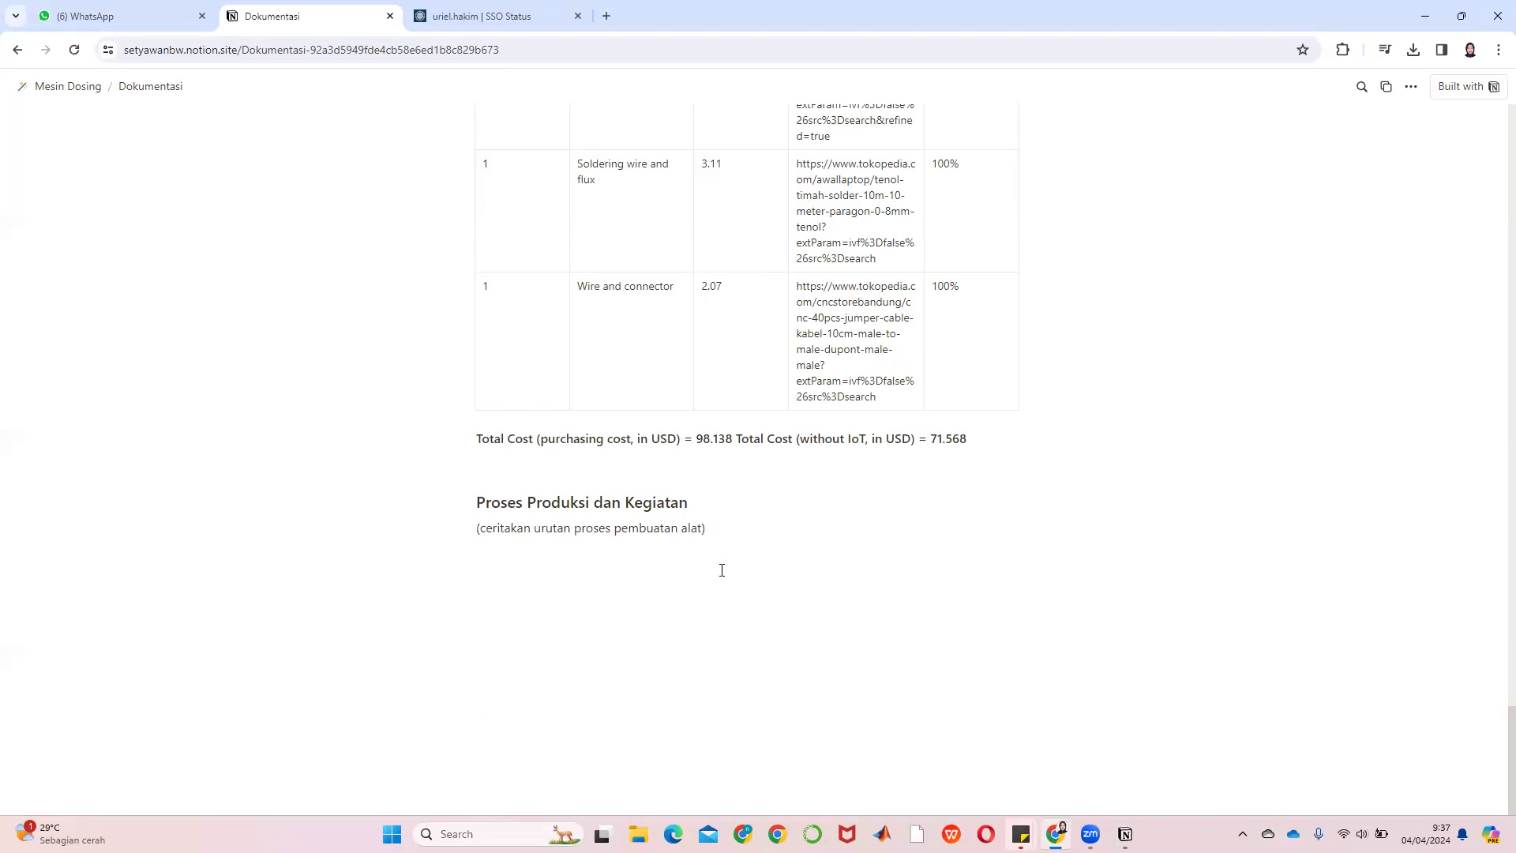
scroll(698, 582, "up", 10)
left_click(17, 52)
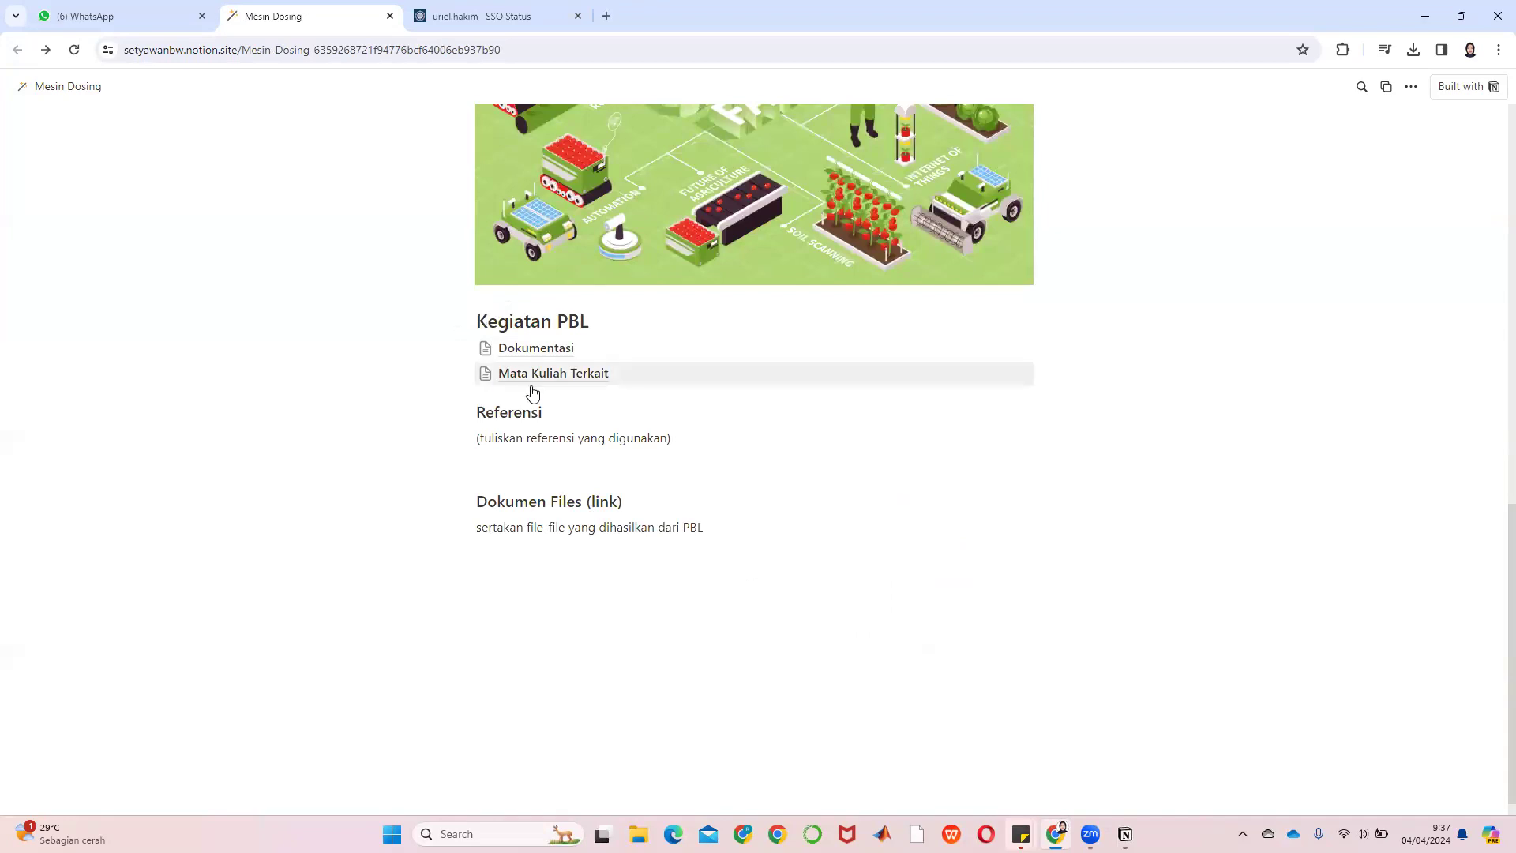
Open Mata Kuliah Terkait, then its Computer Aided Engineering II course page
left_click(558, 377)
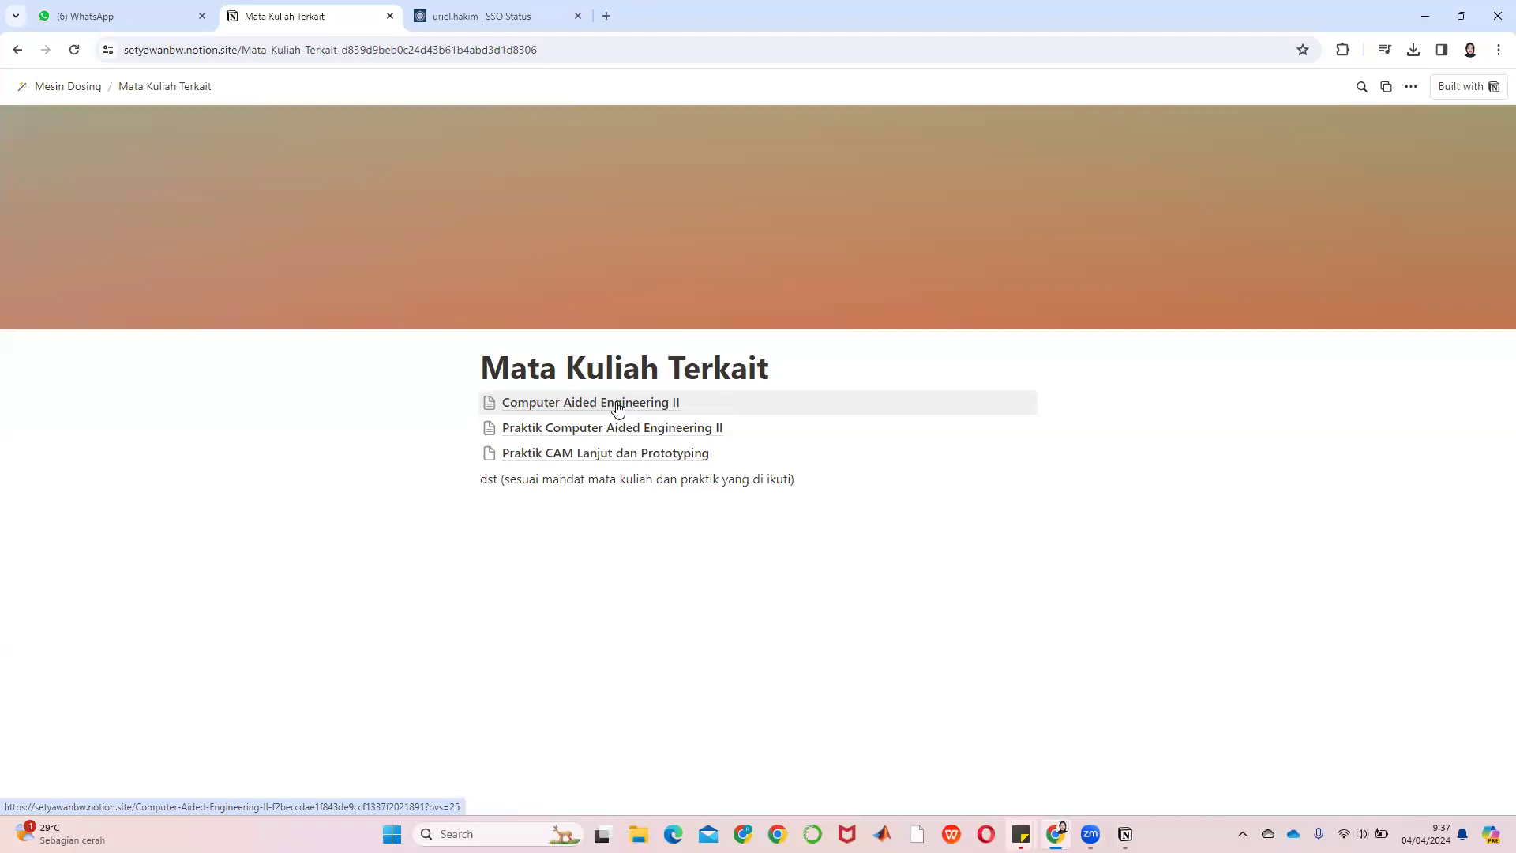
left_click(618, 407)
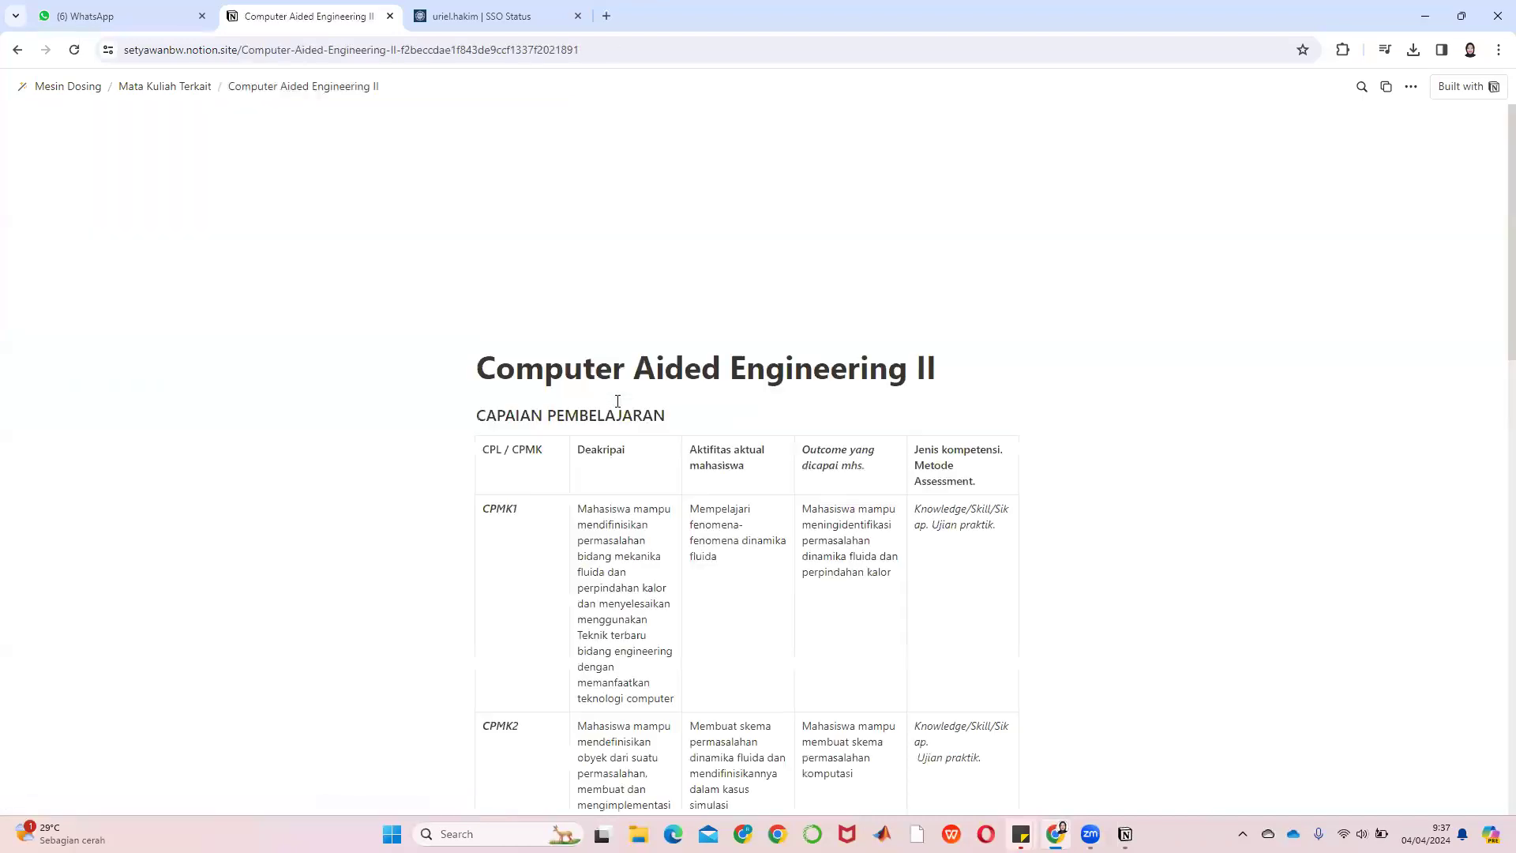
scroll(839, 427, "down", 2)
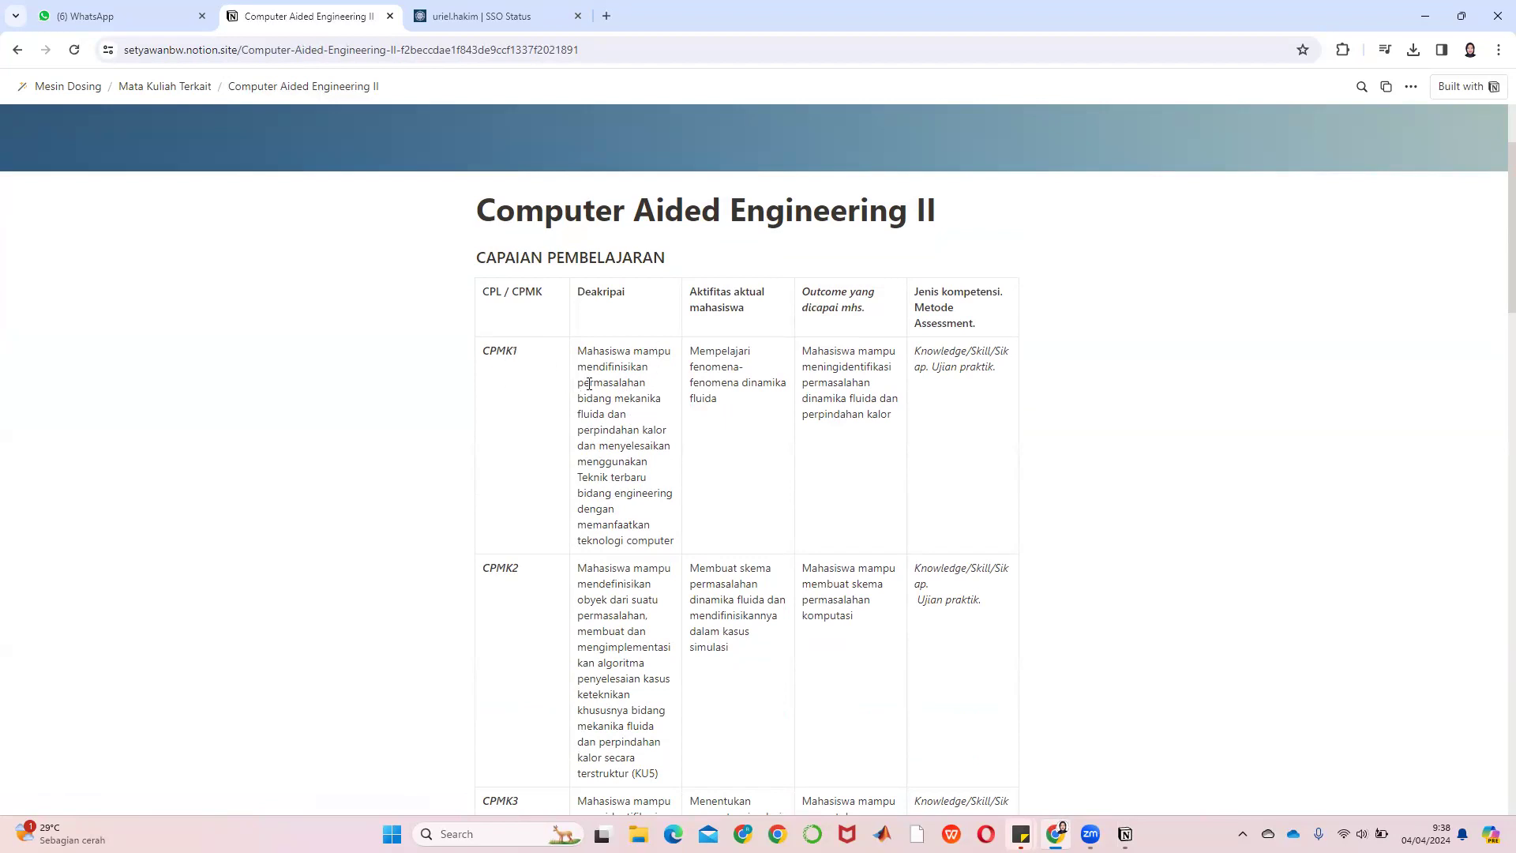
scroll(589, 384, "down", 1)
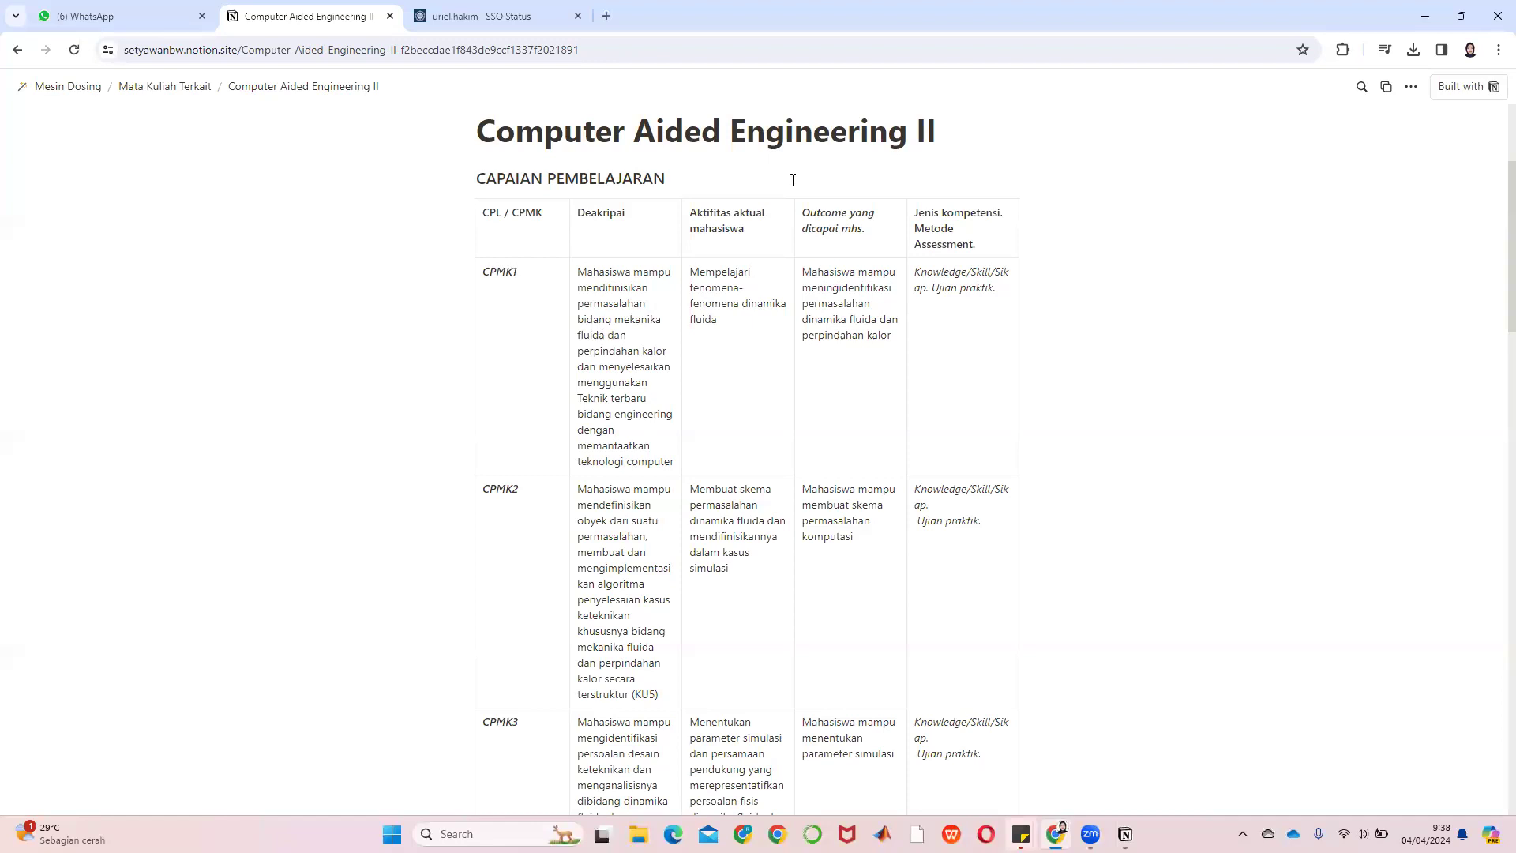
scroll(722, 253, "down", 6)
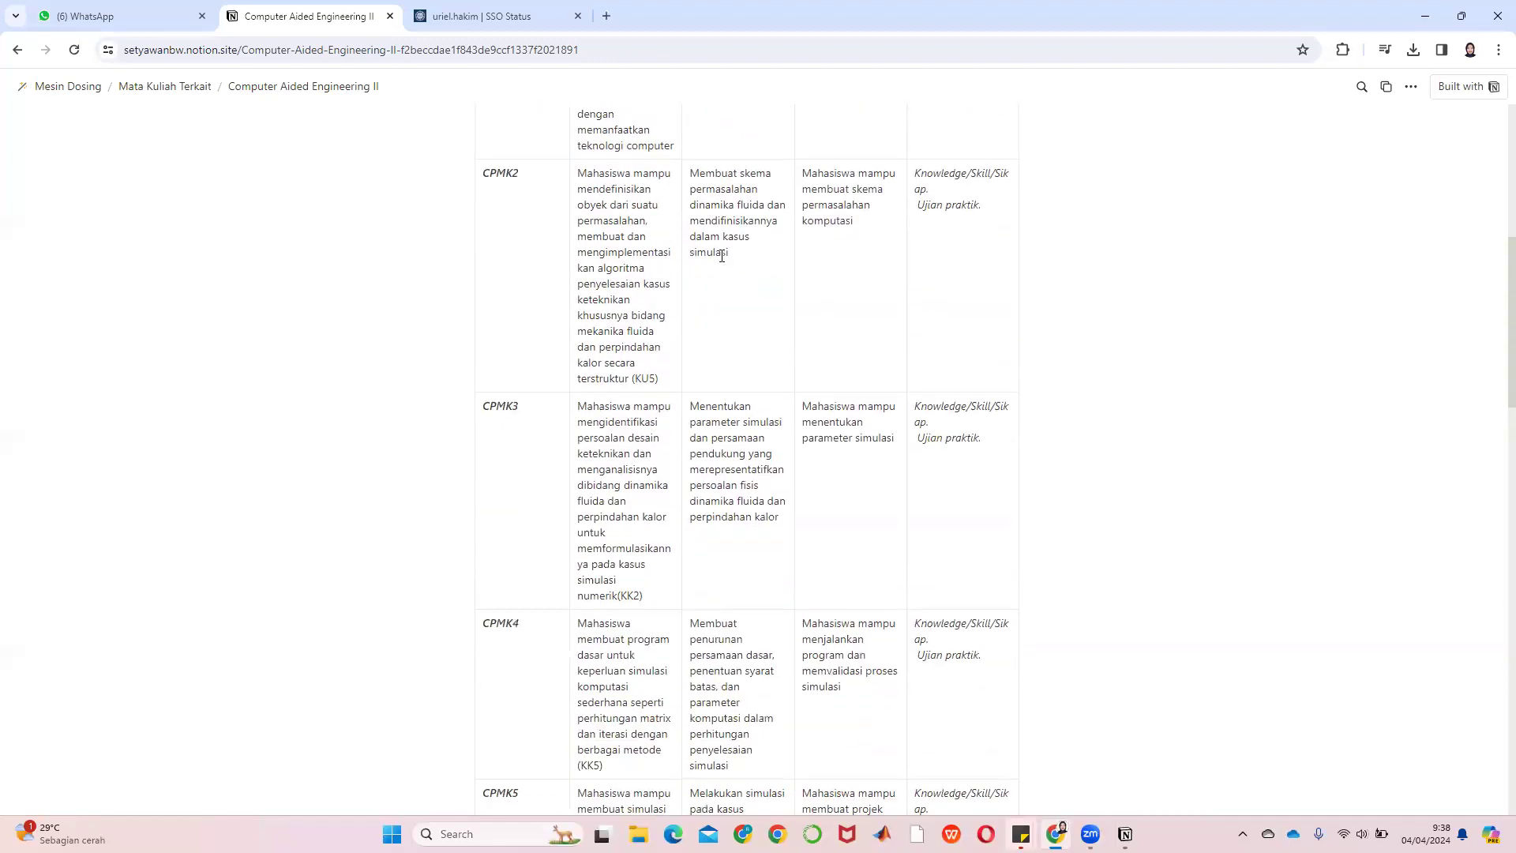
scroll(721, 257, "down", 2)
scroll(612, 534, "up", 9)
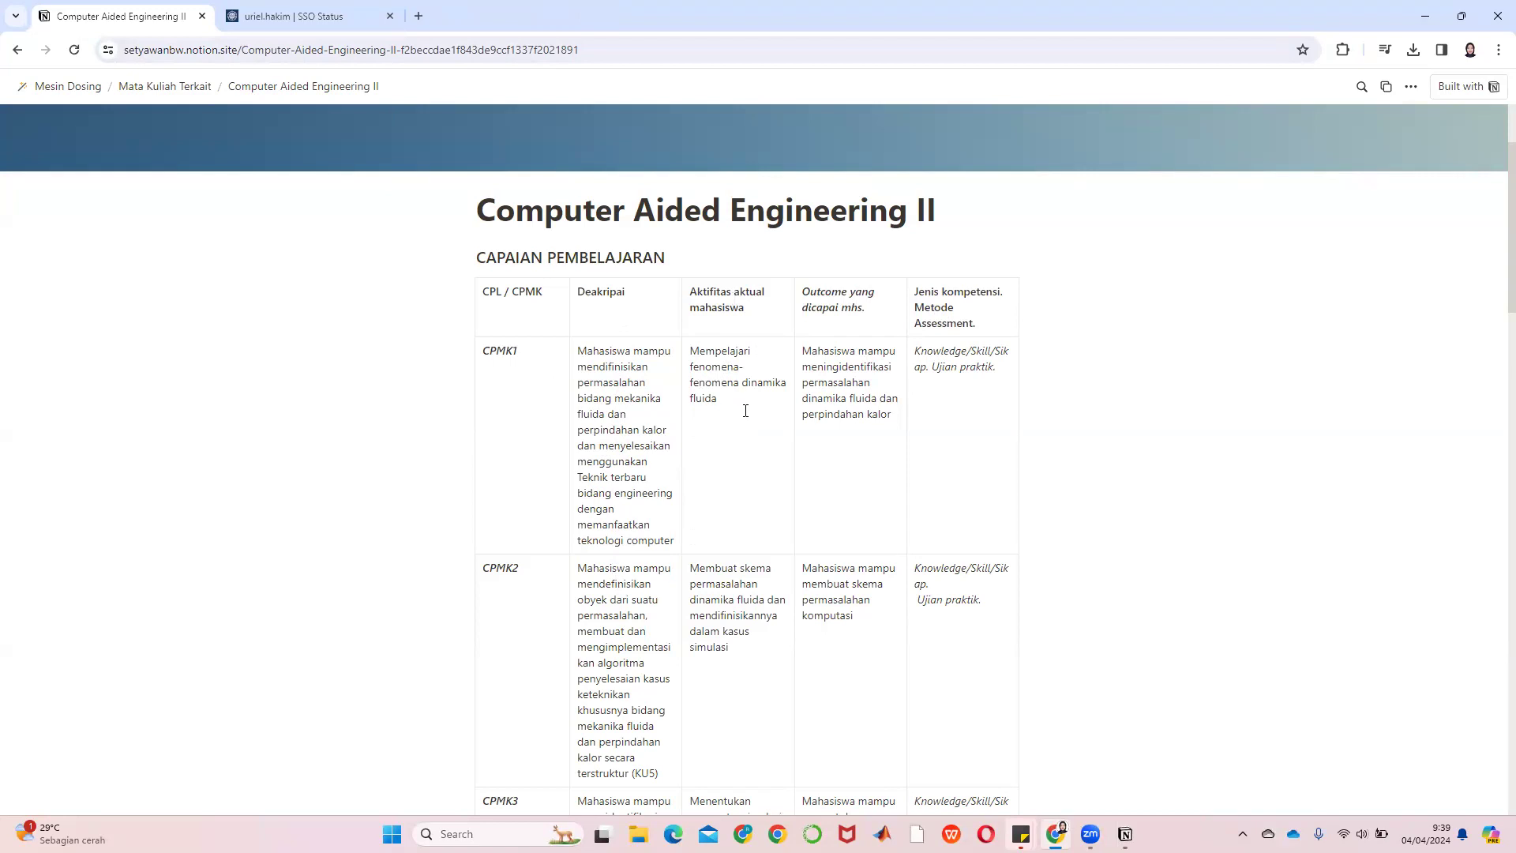
Highlight 'Ujian praktik.' and the CPMK1/CPMK2 cells, then scroll to Kegiatan Terstruktur Mahasiswa
scroll(727, 569, "down", 1)
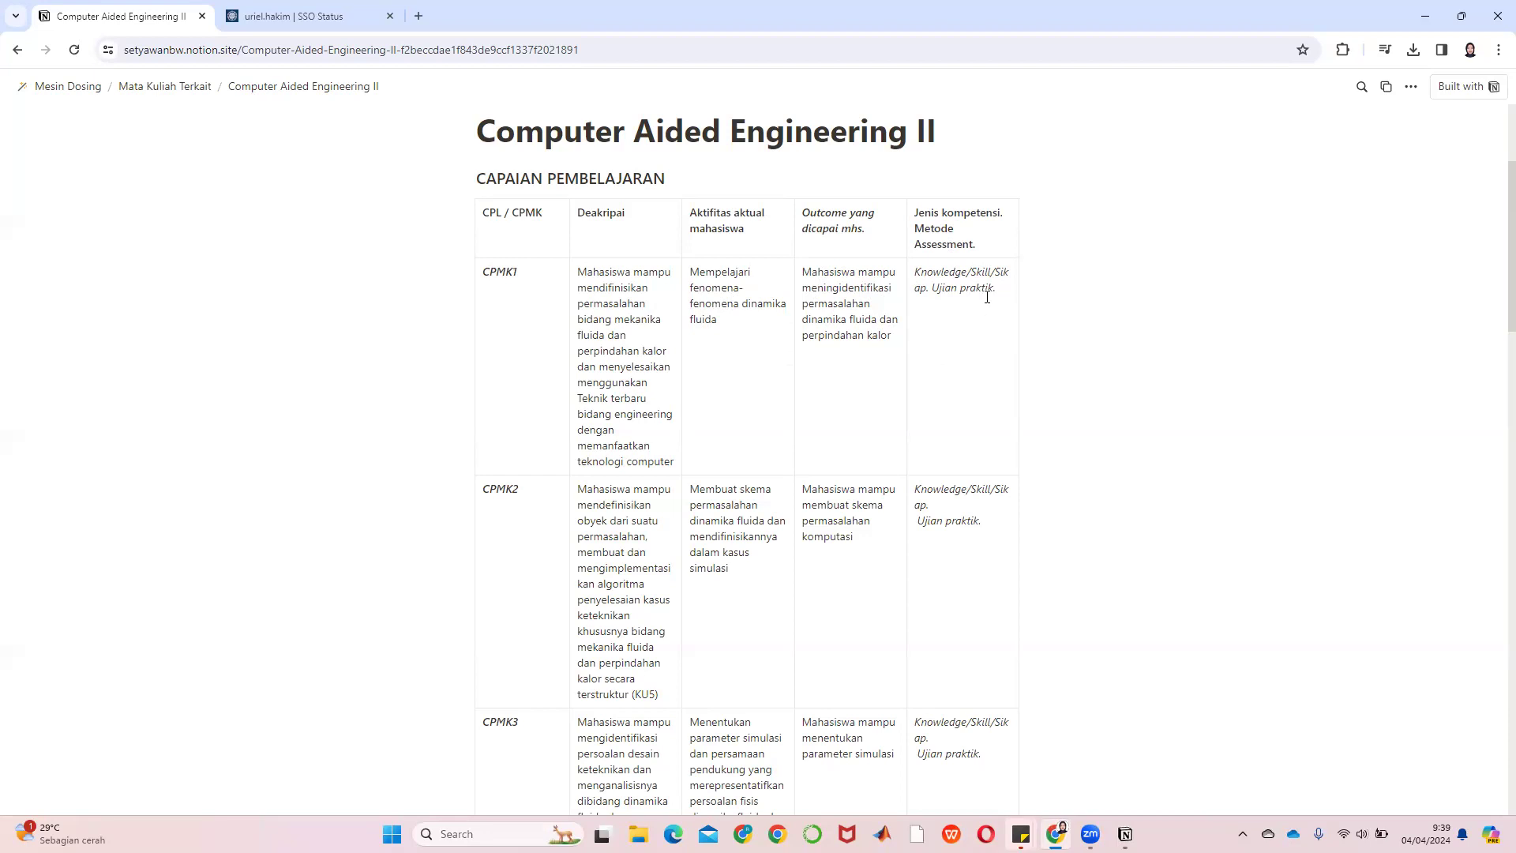
left_click_drag(999, 290, 933, 293)
scroll(776, 397, "down", 1)
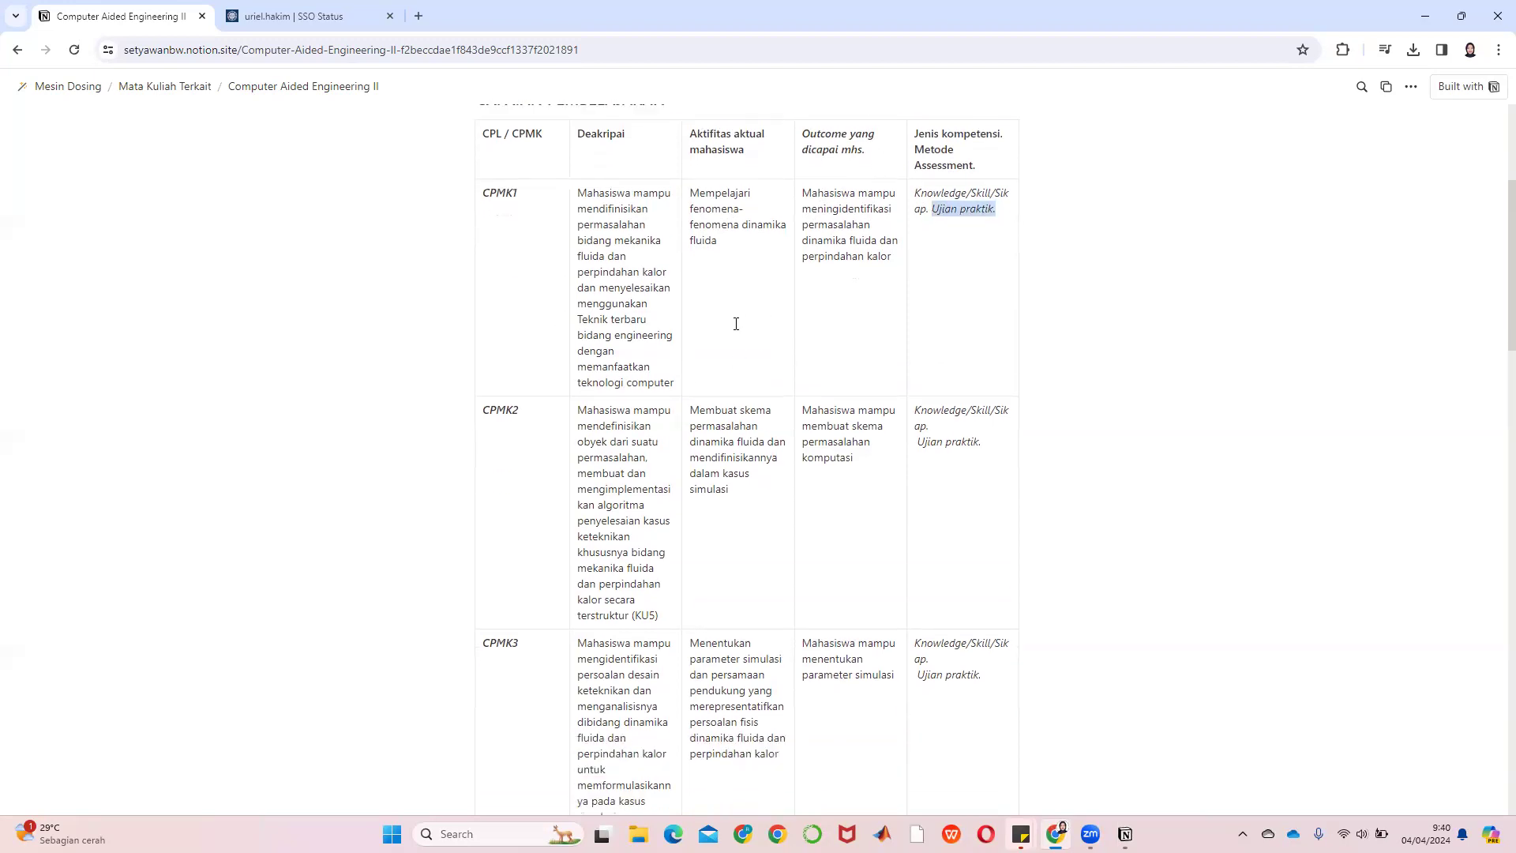
left_click(736, 324)
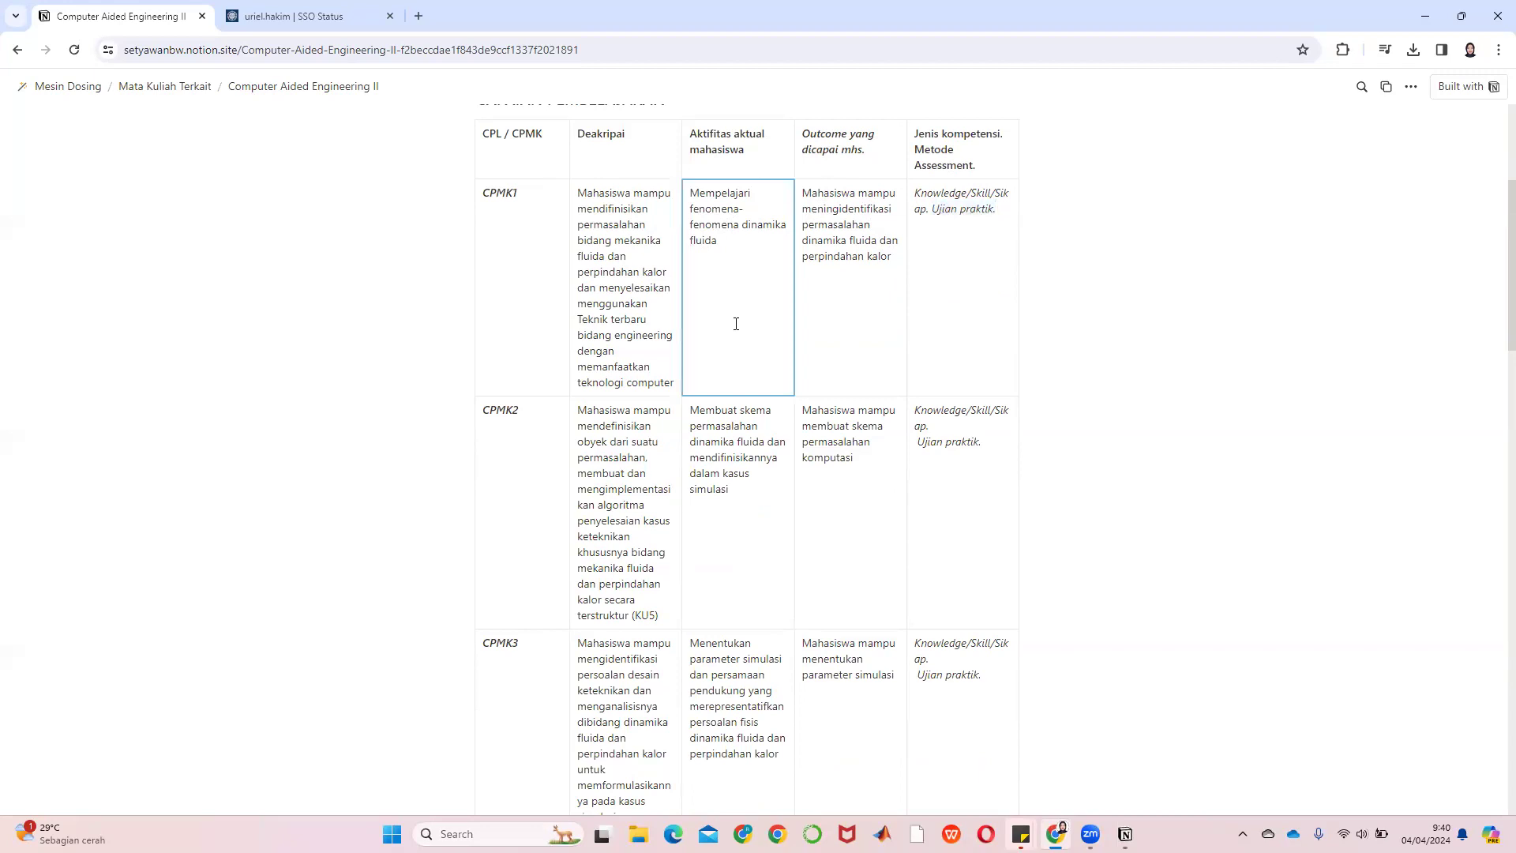
left_click(534, 299)
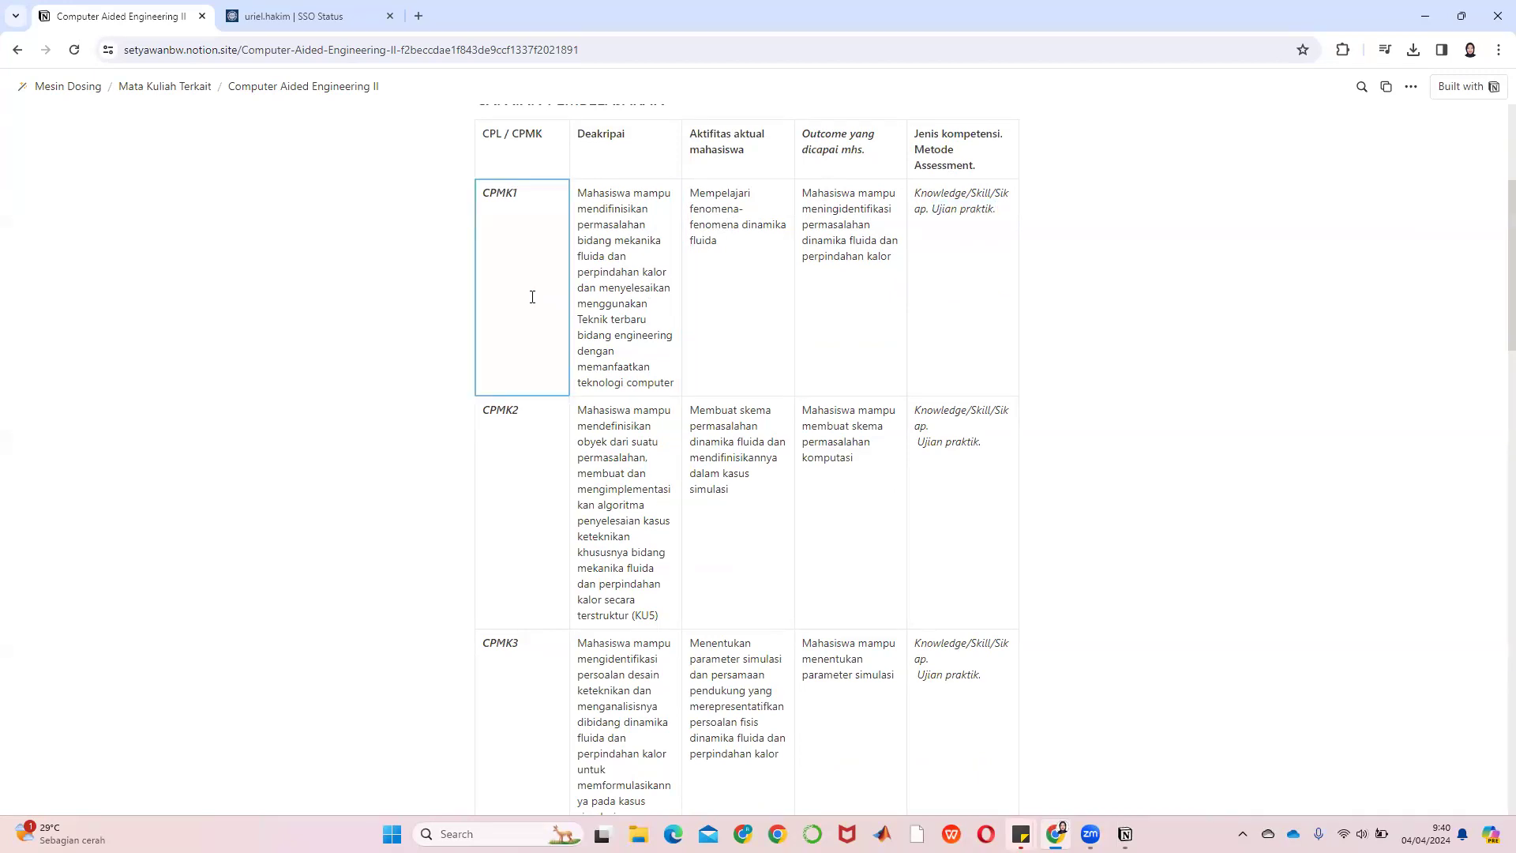
left_click(489, 540)
scroll(892, 528, "down", 10)
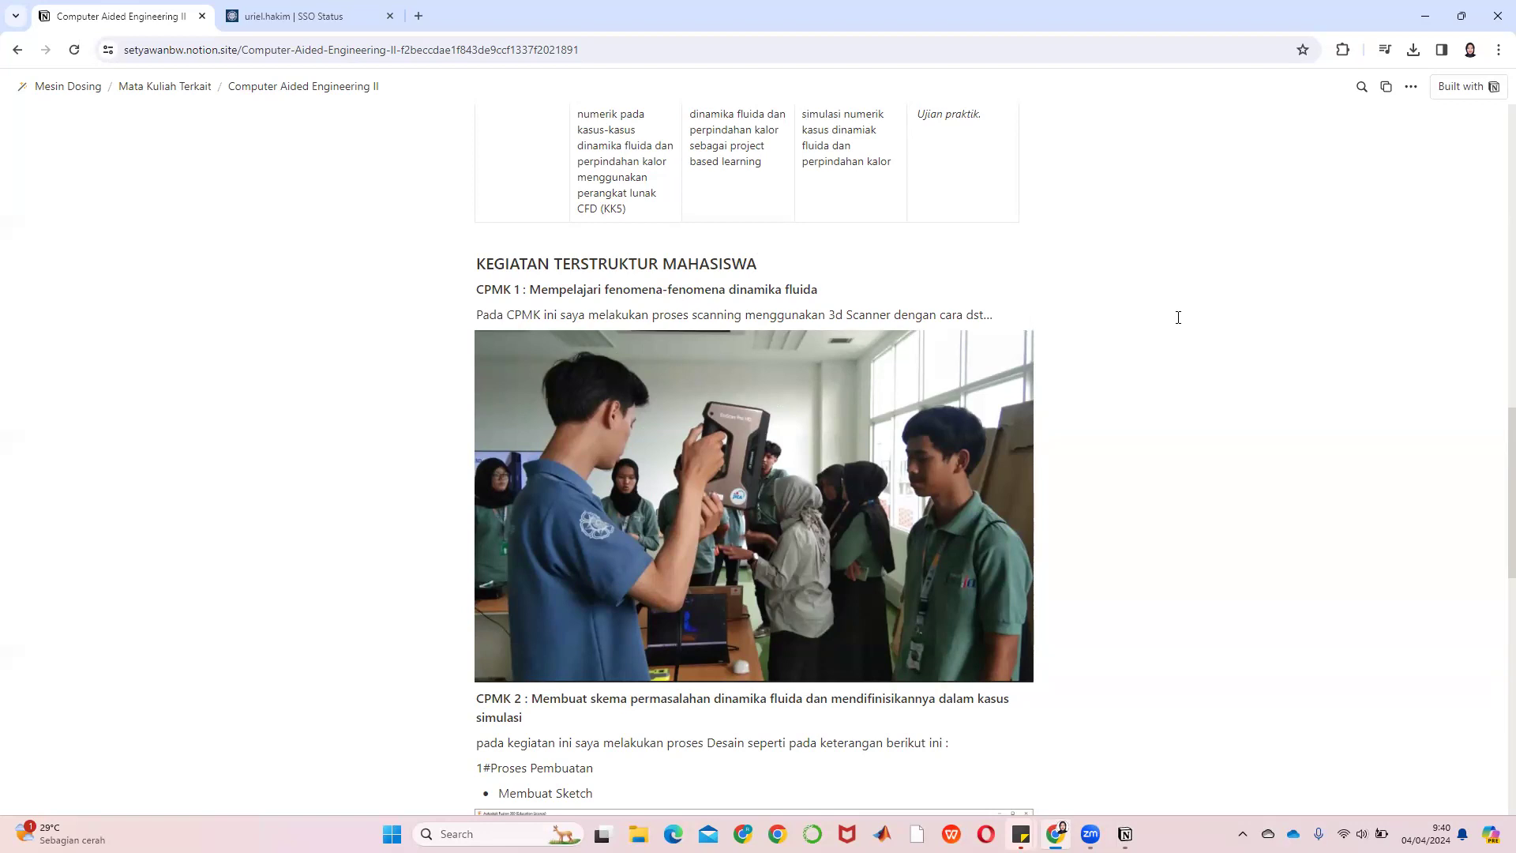
Scroll past the 3D scanner photo and Fusion sketch/extrude screenshots to CPMK 3/4, then back up
scroll(1178, 317, "down", 5)
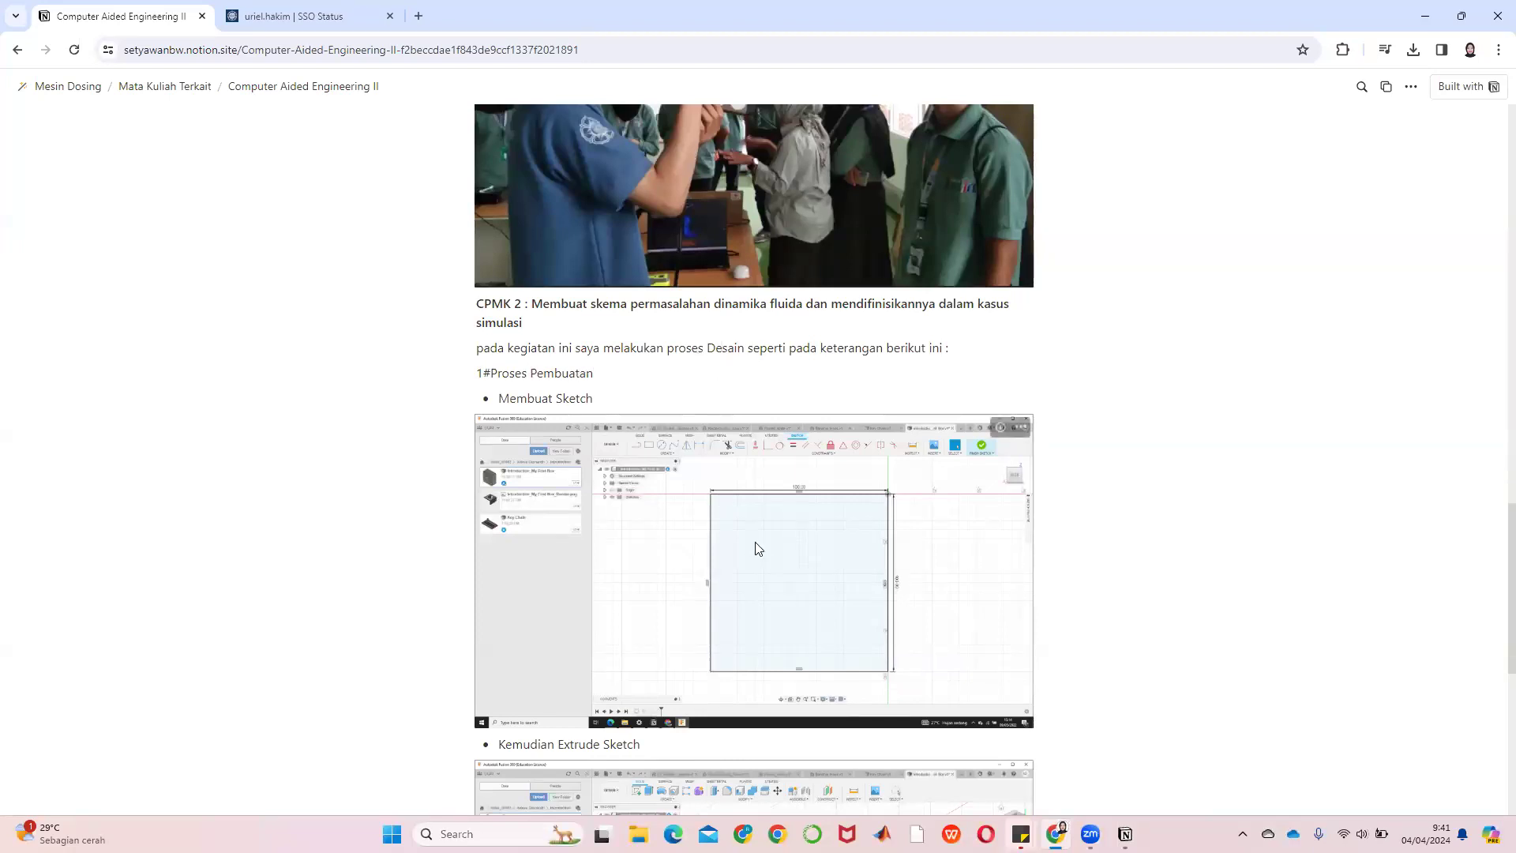
scroll(735, 604, "down", 1)
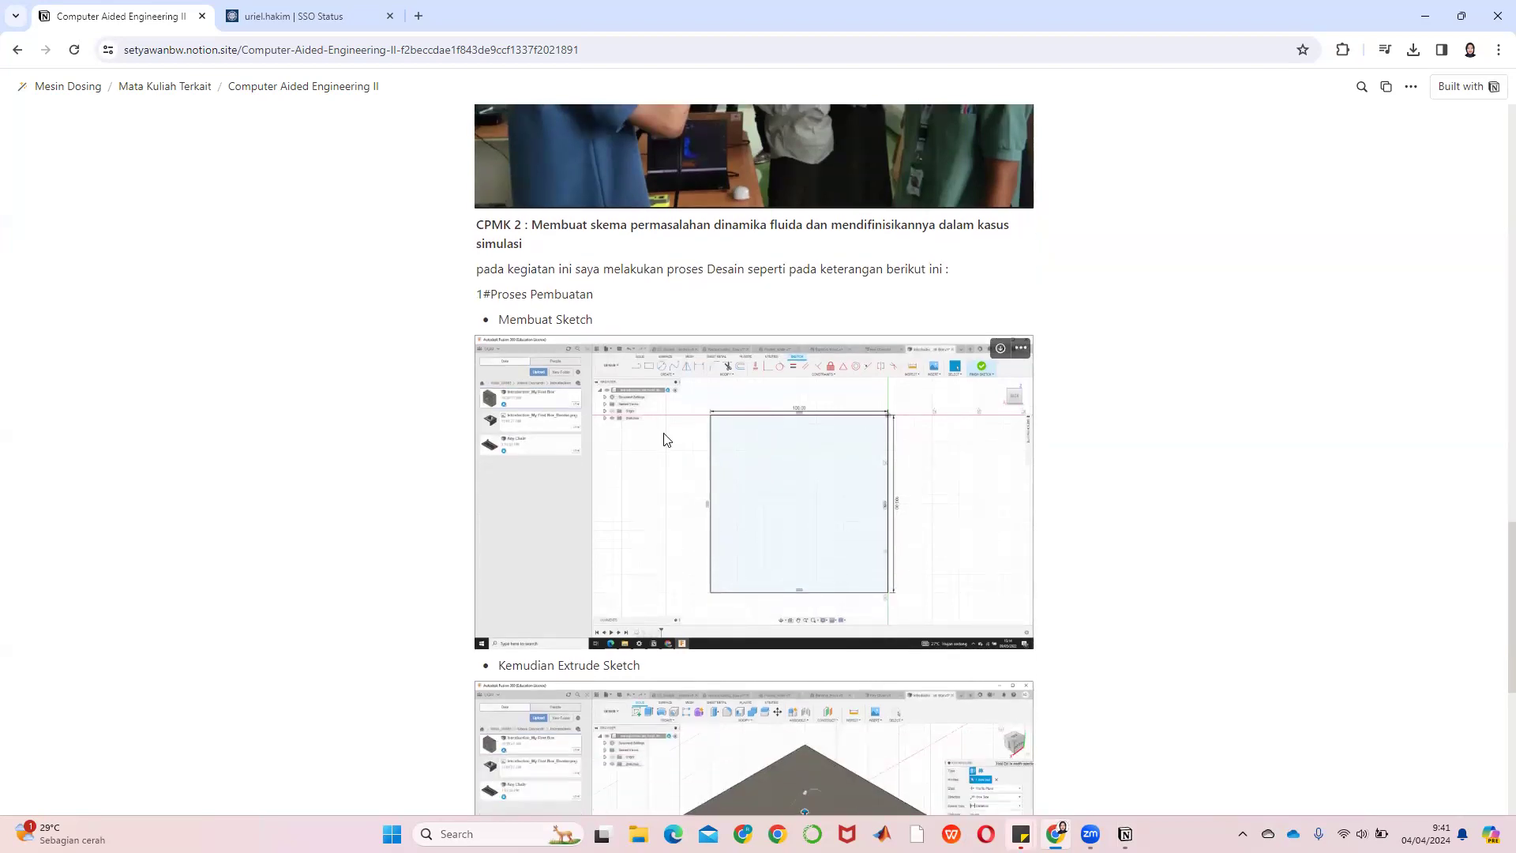
scroll(561, 477, "down", 1)
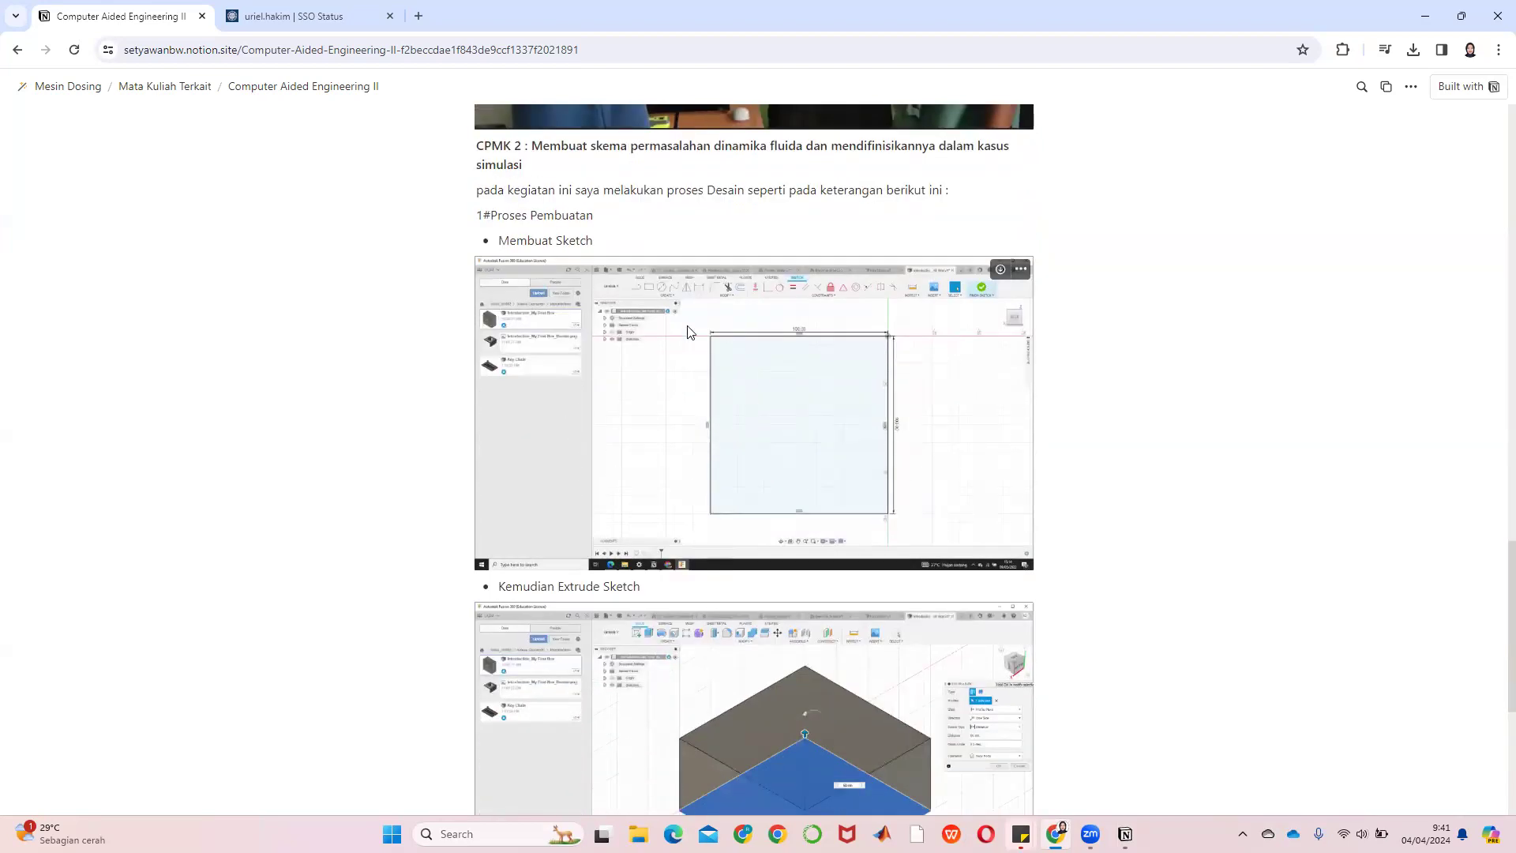
scroll(676, 488, "down", 5)
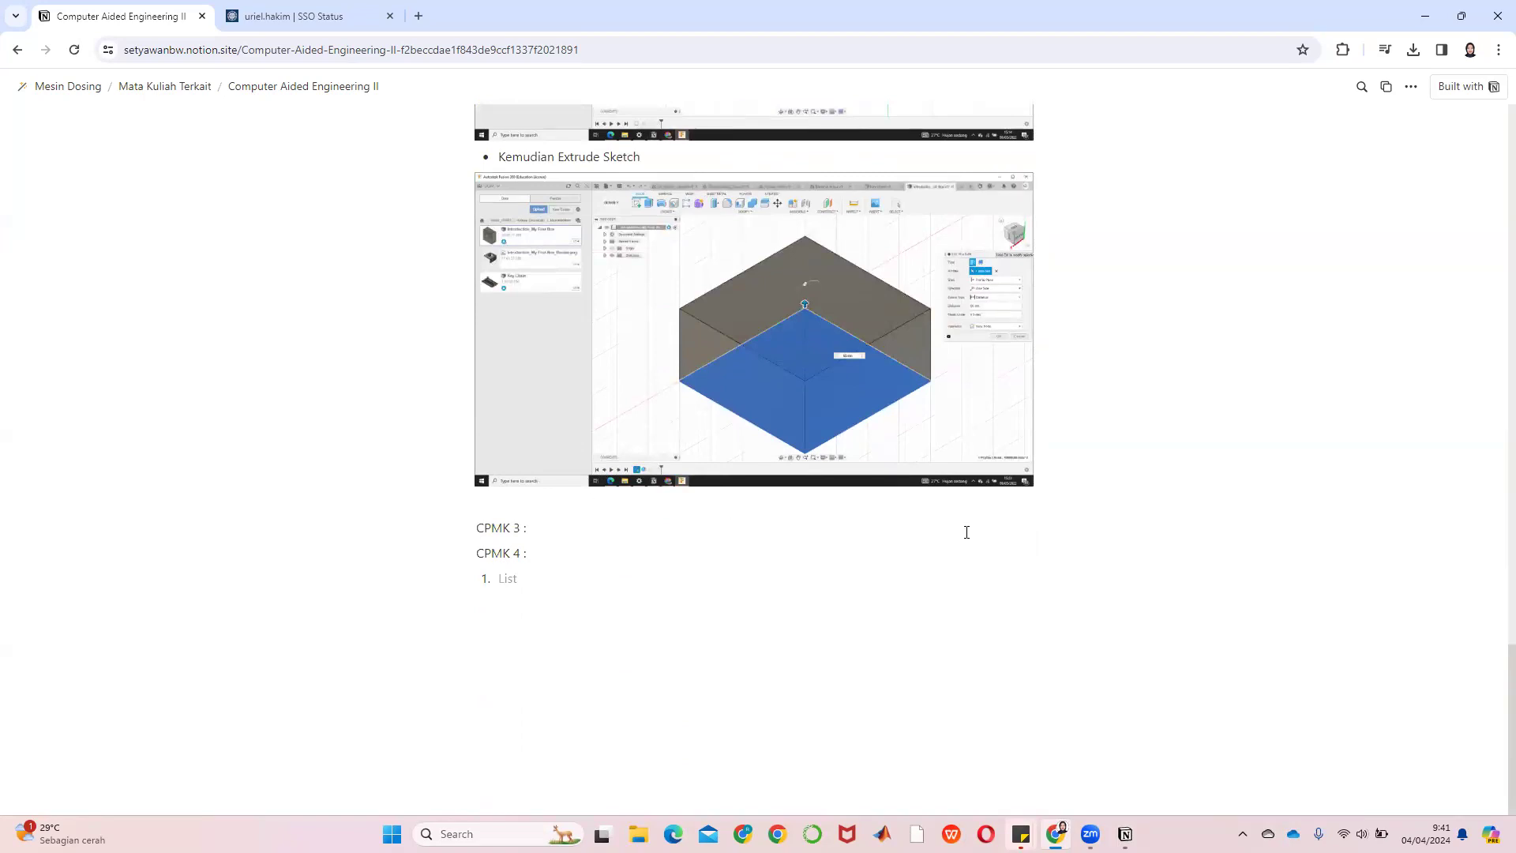
scroll(967, 532, "up", 20)
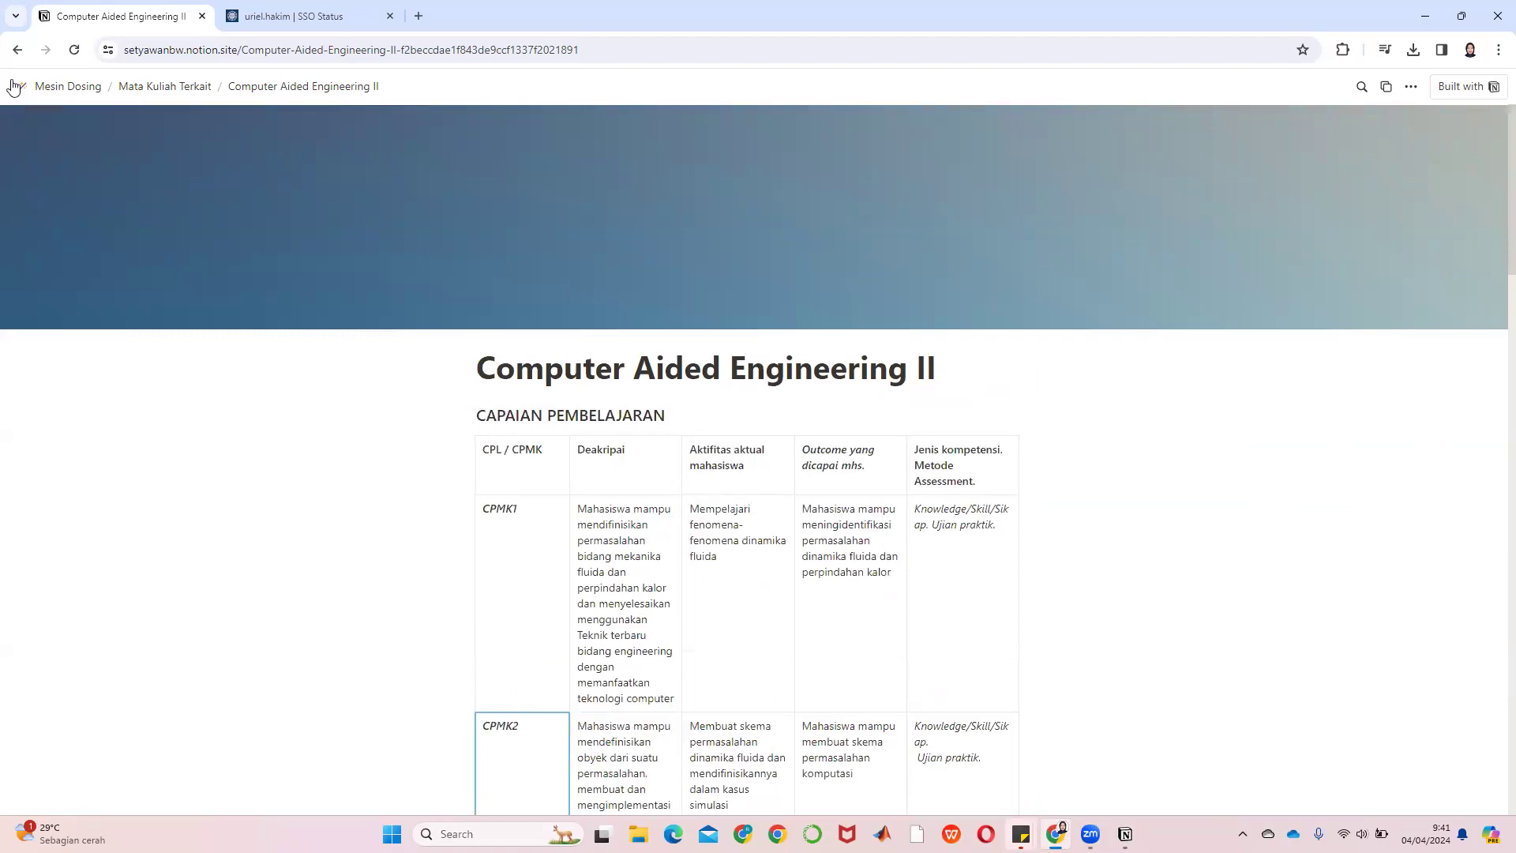
Go back twice to the Mesin Dosing page, then switch to the Laporan Kegiatan PBL page in the Notion app
left_click(20, 55)
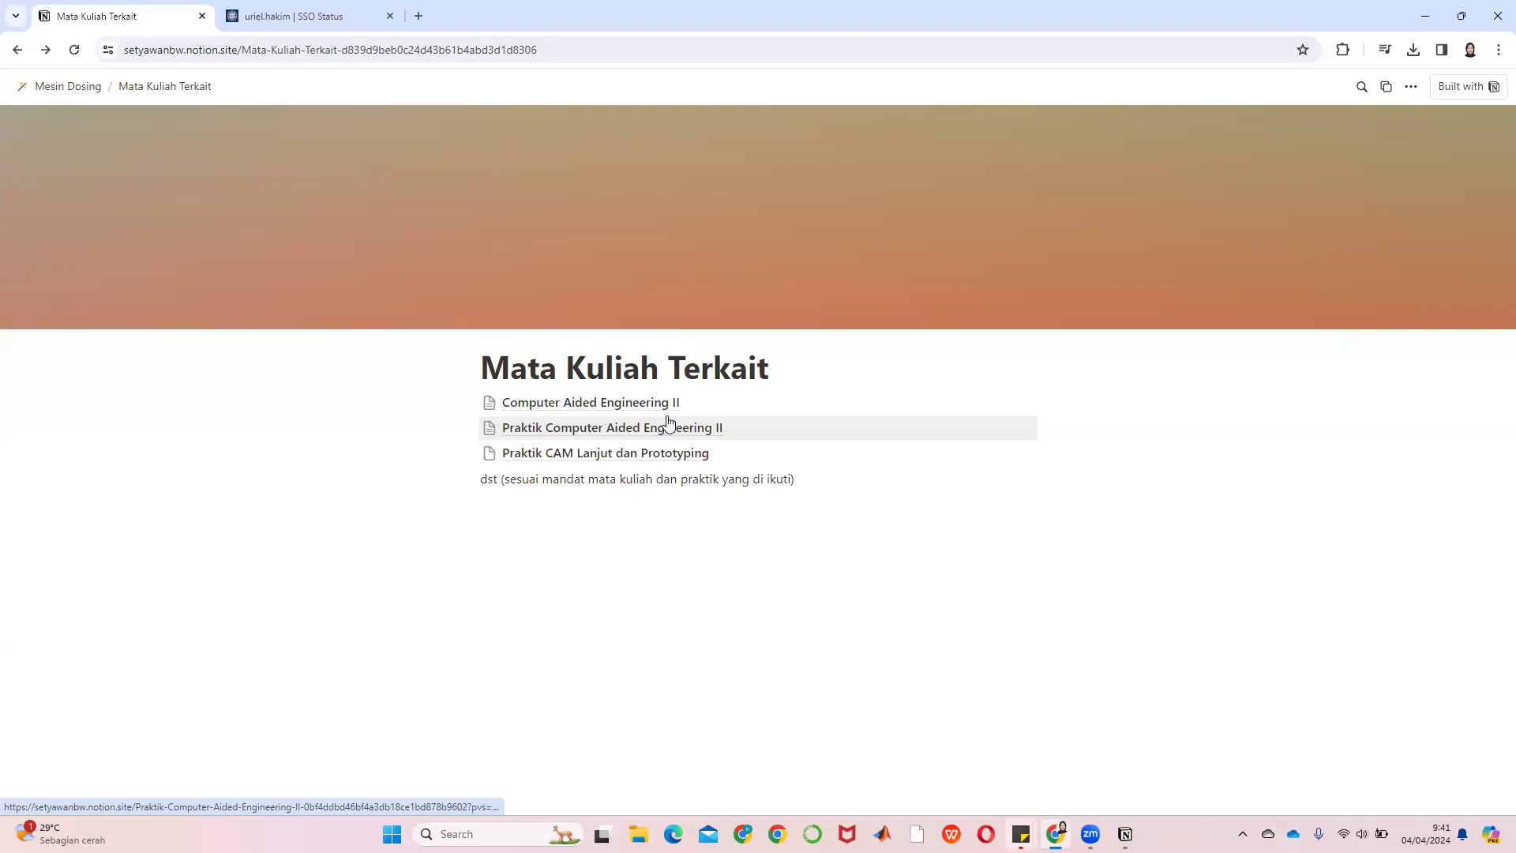
left_click(18, 50)
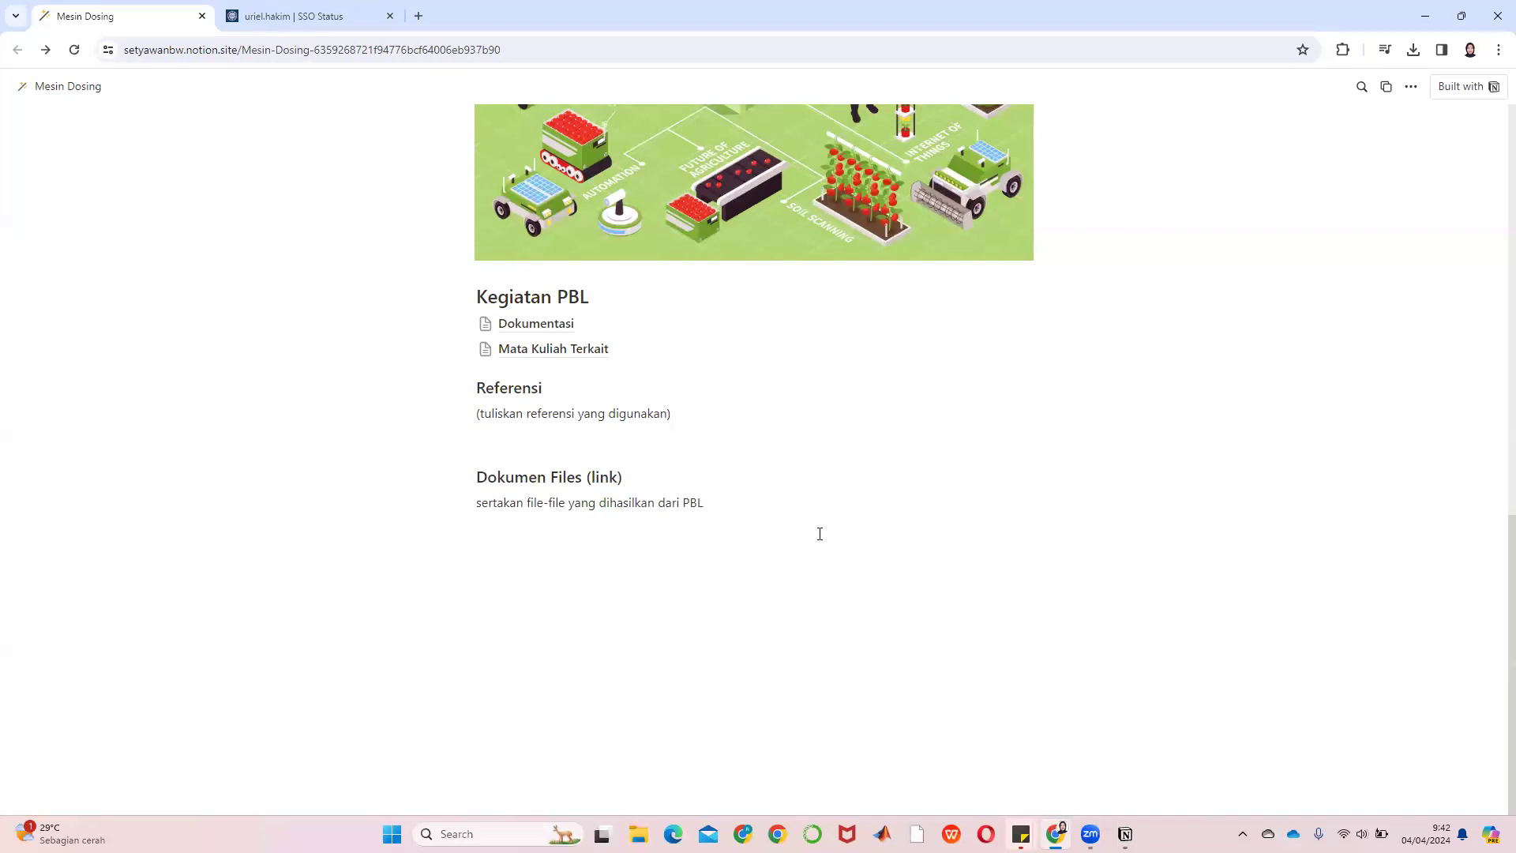
scroll(820, 533, "up", 15)
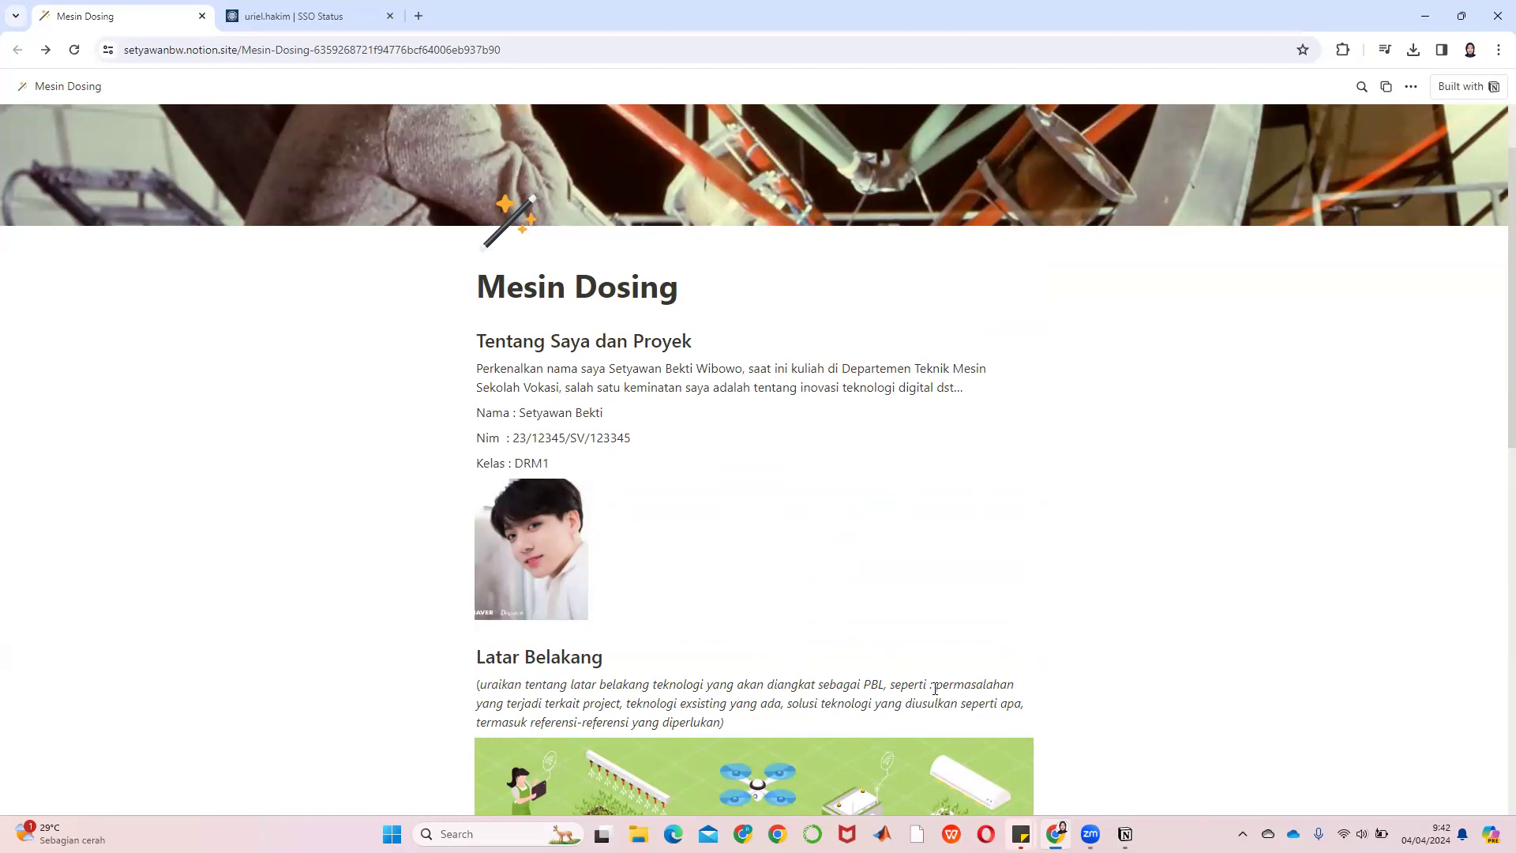
left_click(1125, 834)
Look over the Laporan Kegiatan PBL draft and its sub-page links, then add a blank Private page
scroll(1244, 346, "down", 4)
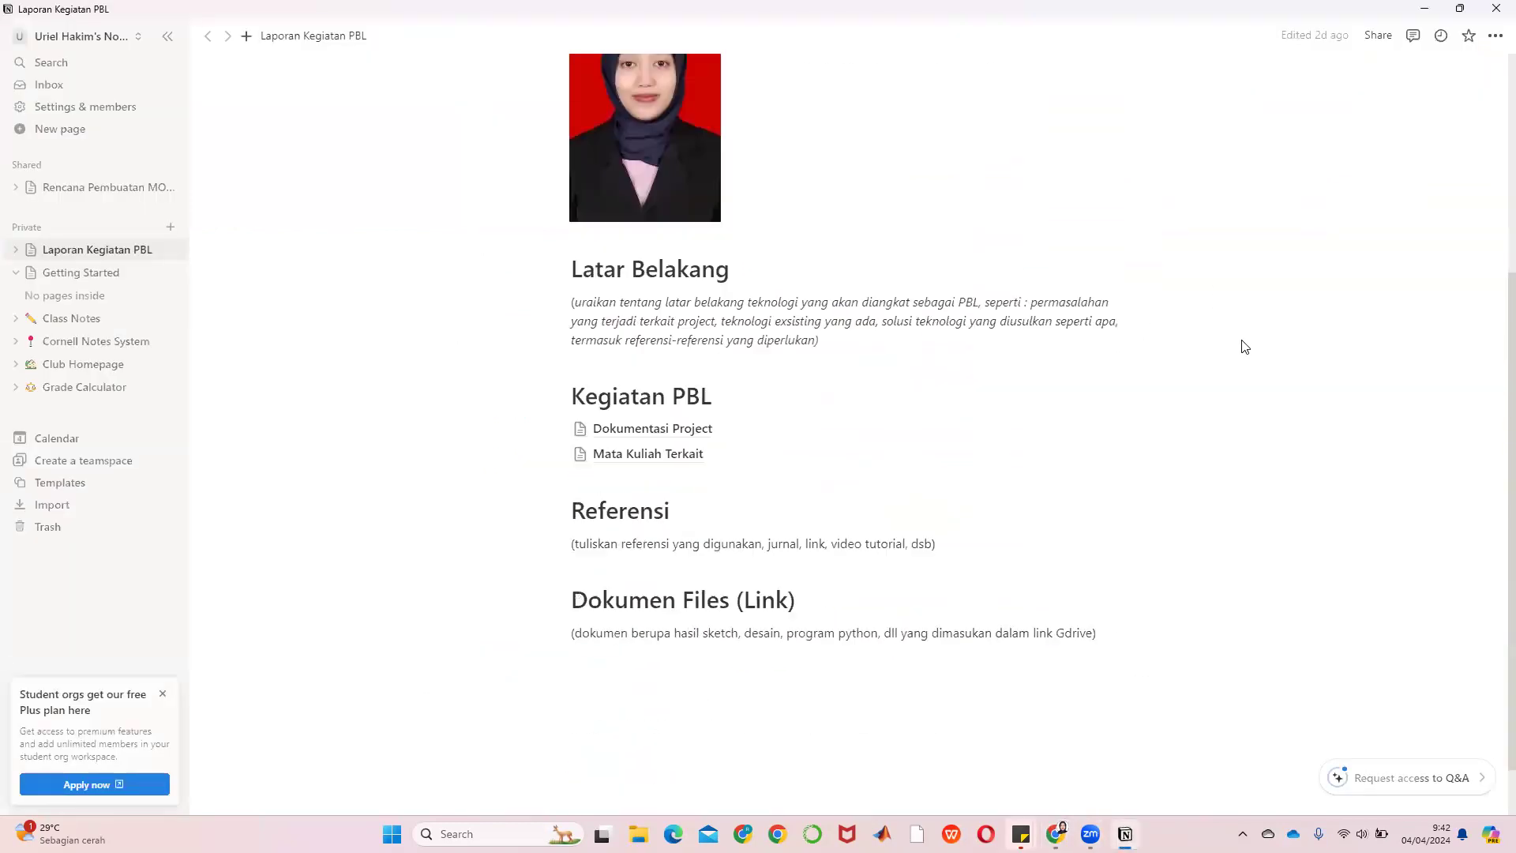
scroll(1242, 342, "up", 5)
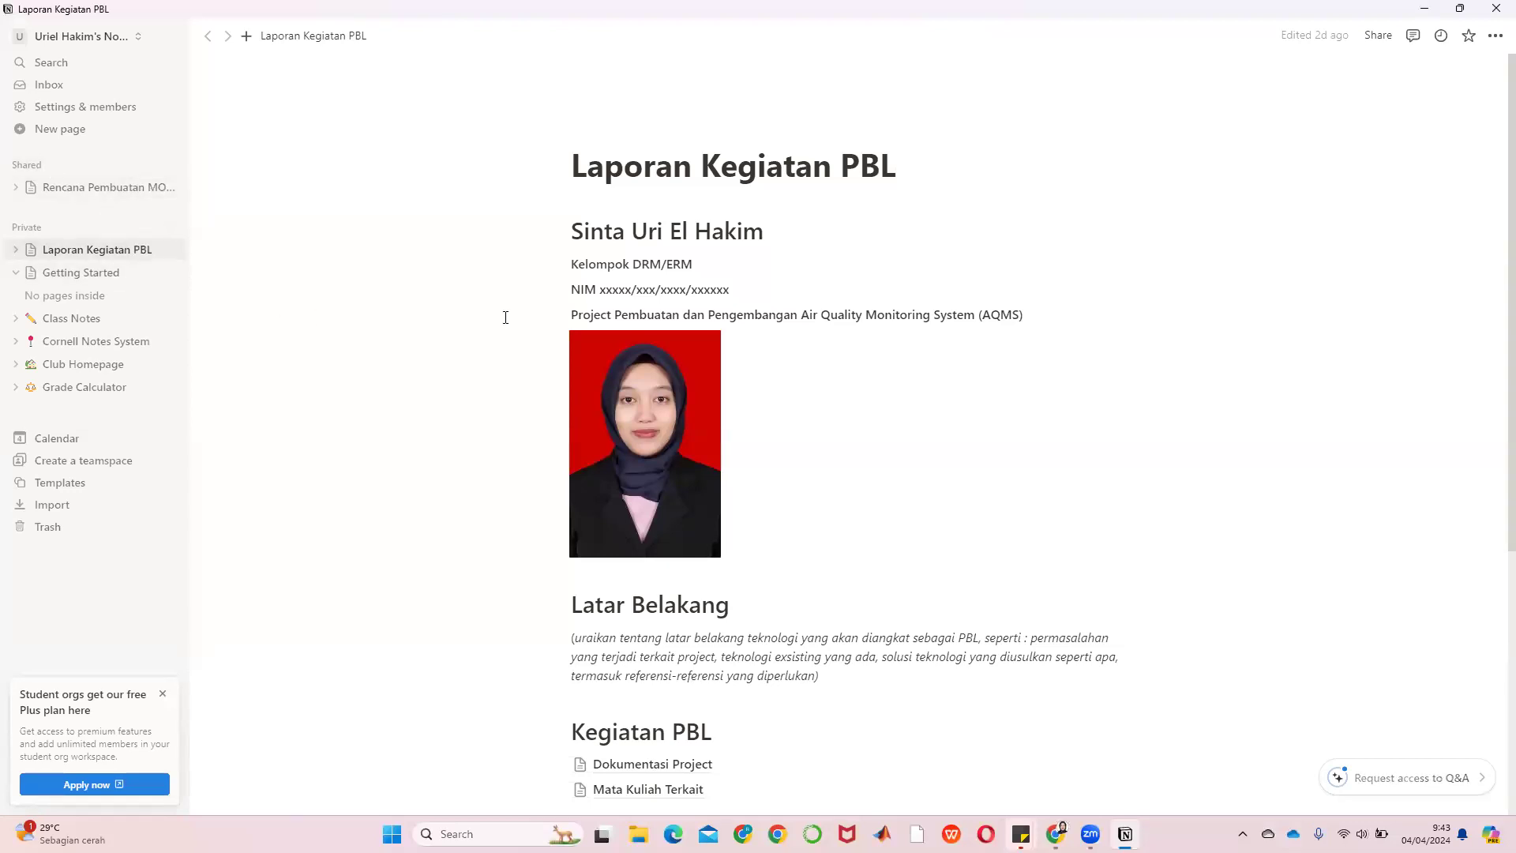
scroll(803, 324, "down", 5)
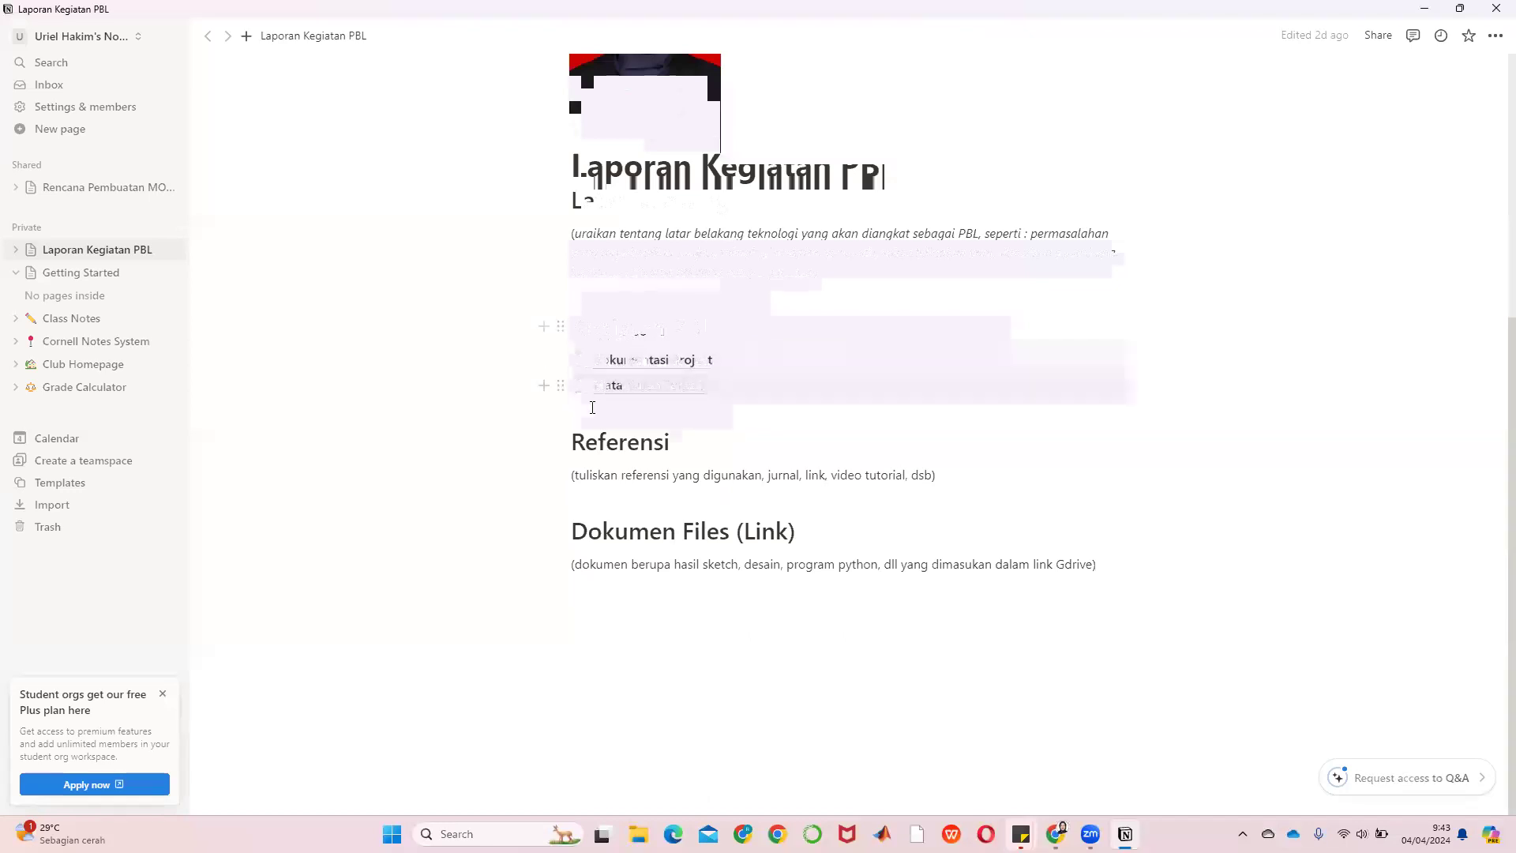
mouse_move(628, 384)
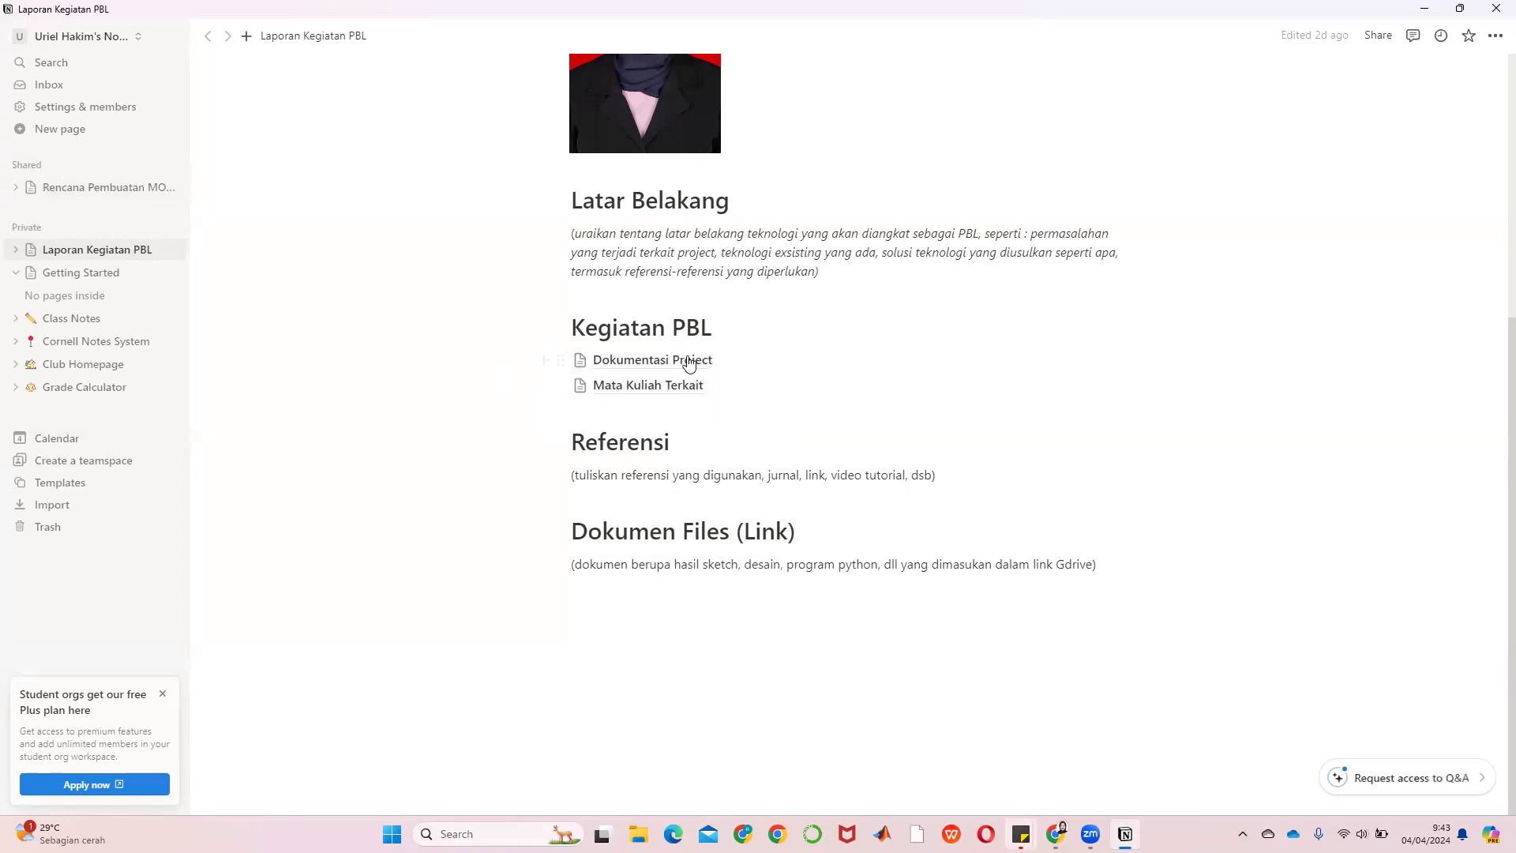
mouse_move(688, 363)
left_click(172, 228)
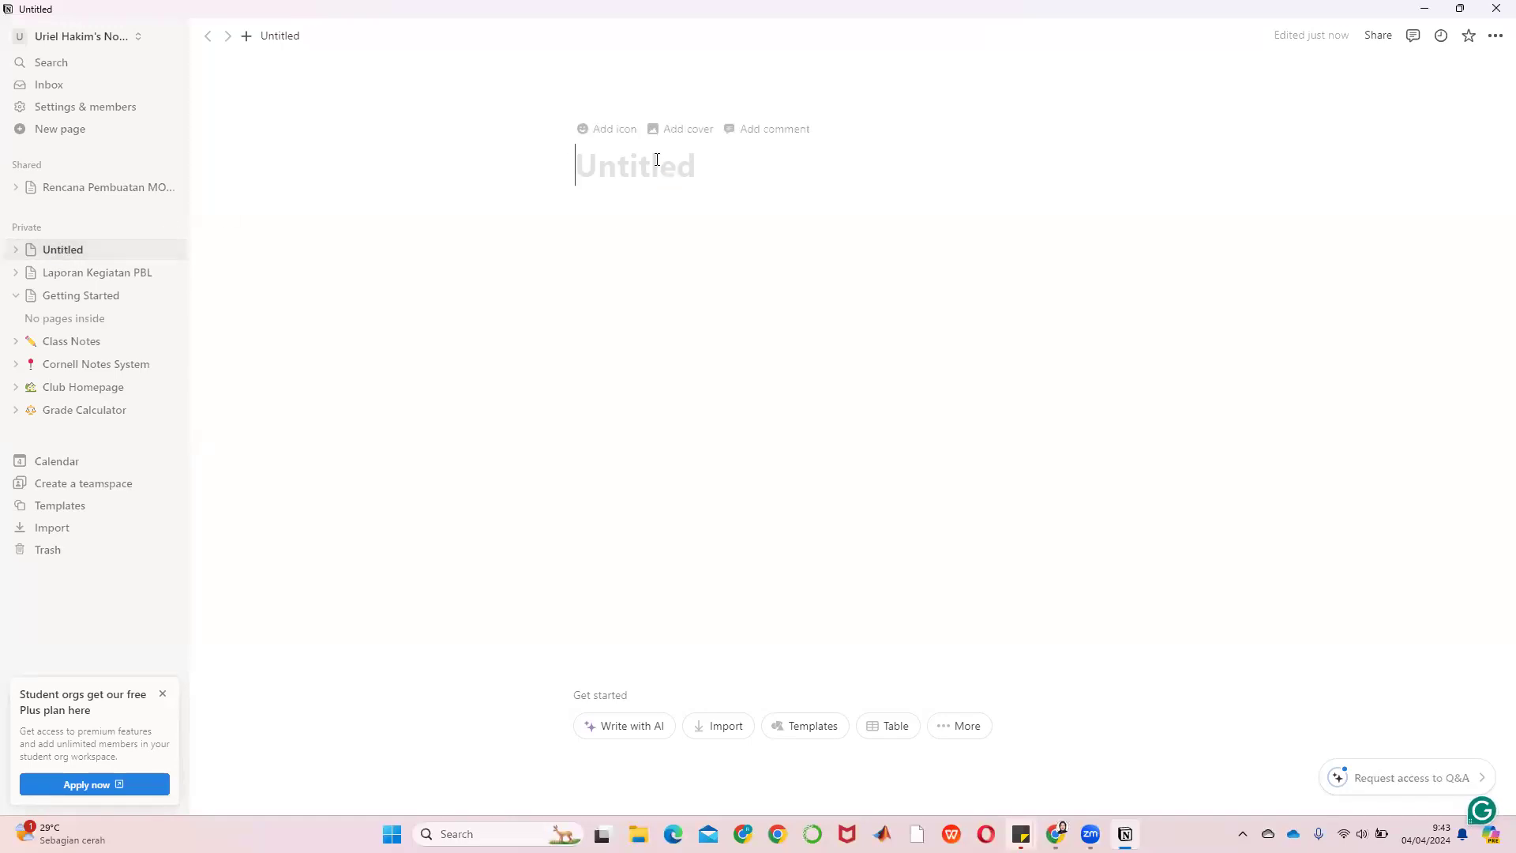
Title the new page 'Laporan Project Based Learning: AQMS' and move into its body
type("Laporan PBL")
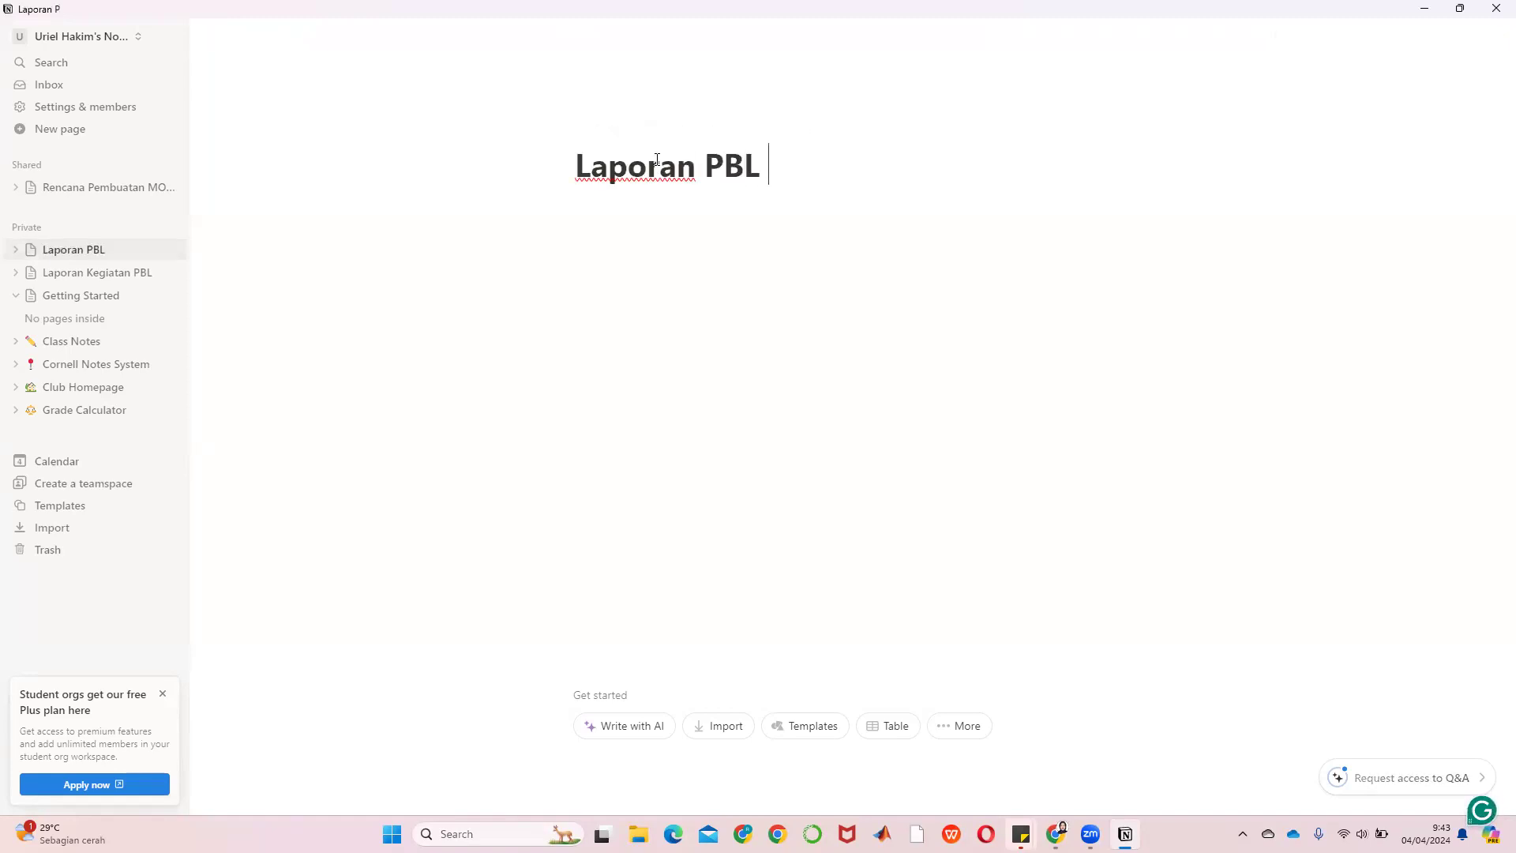
key("BackSpace")
key("BackSpace")
key("BackSpace")
type("roject Based Learning: Dosi")
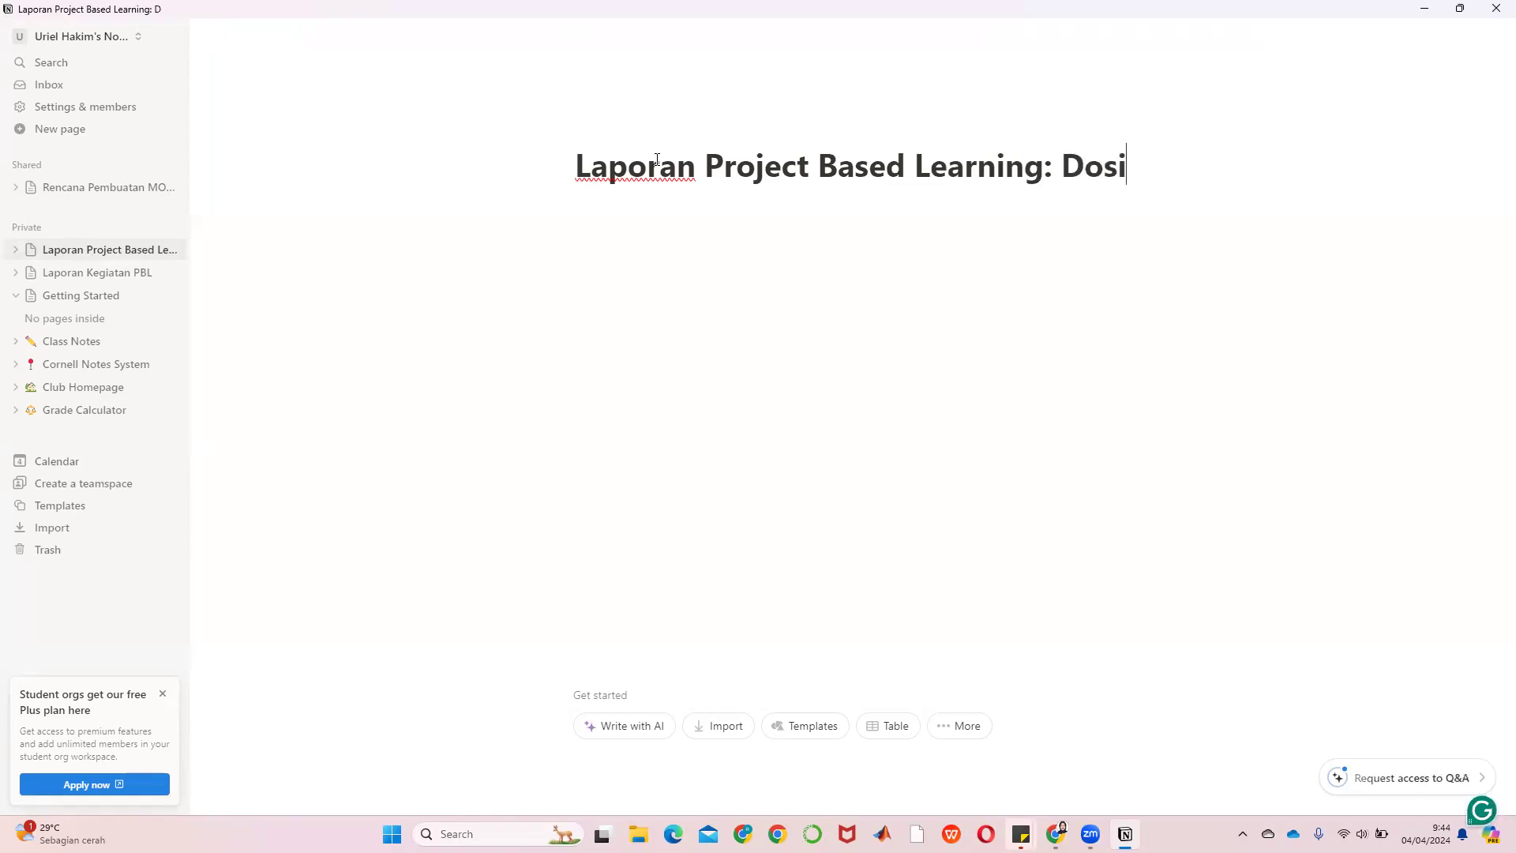
type("ng Machine")
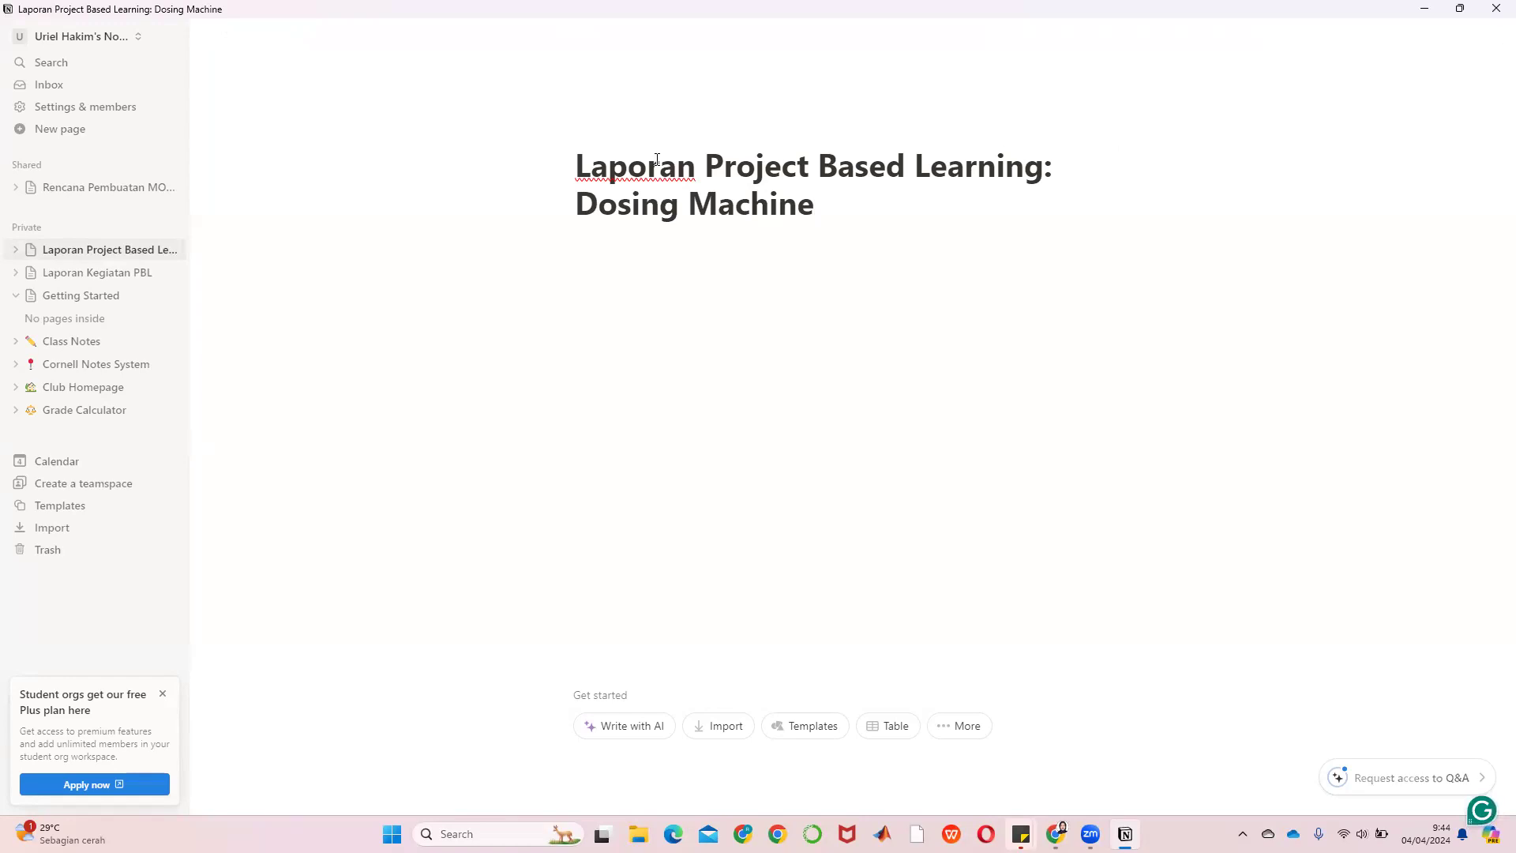
key("BackSpace")
key("BackSpace")
key("BackSpace")
key("BackSpace")
key("BackSpace")
key("BackSpace")
key("BackSpace")
key("BackSpace")
key("BackSpace")
key("BackSpace")
key("BackSpace")
key("BackSpace")
key("BackSpace")
key("BackSpace")
type("AQ")
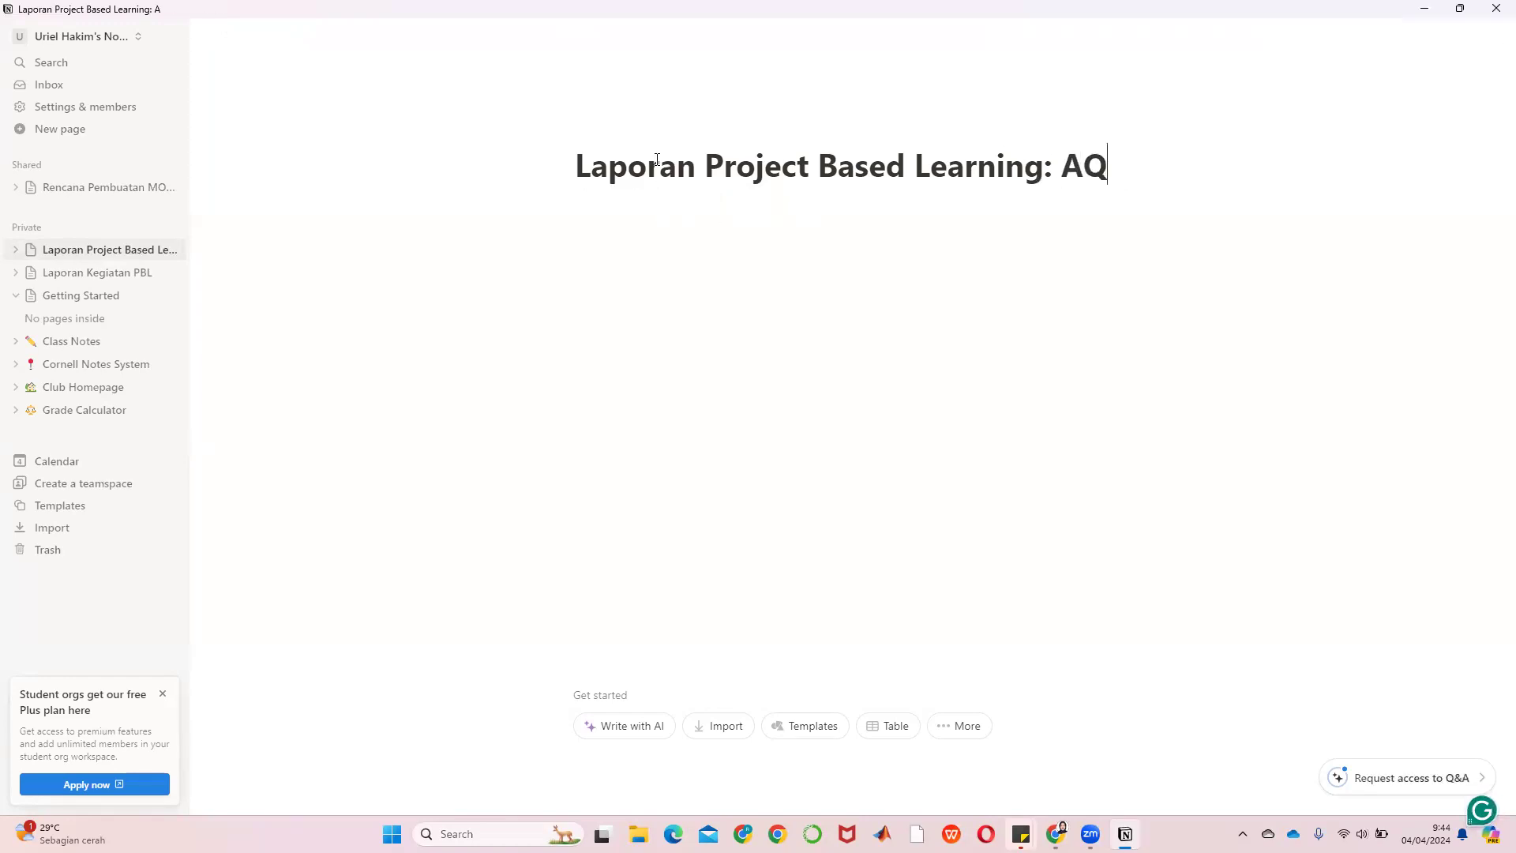
type("MS")
key("Return")
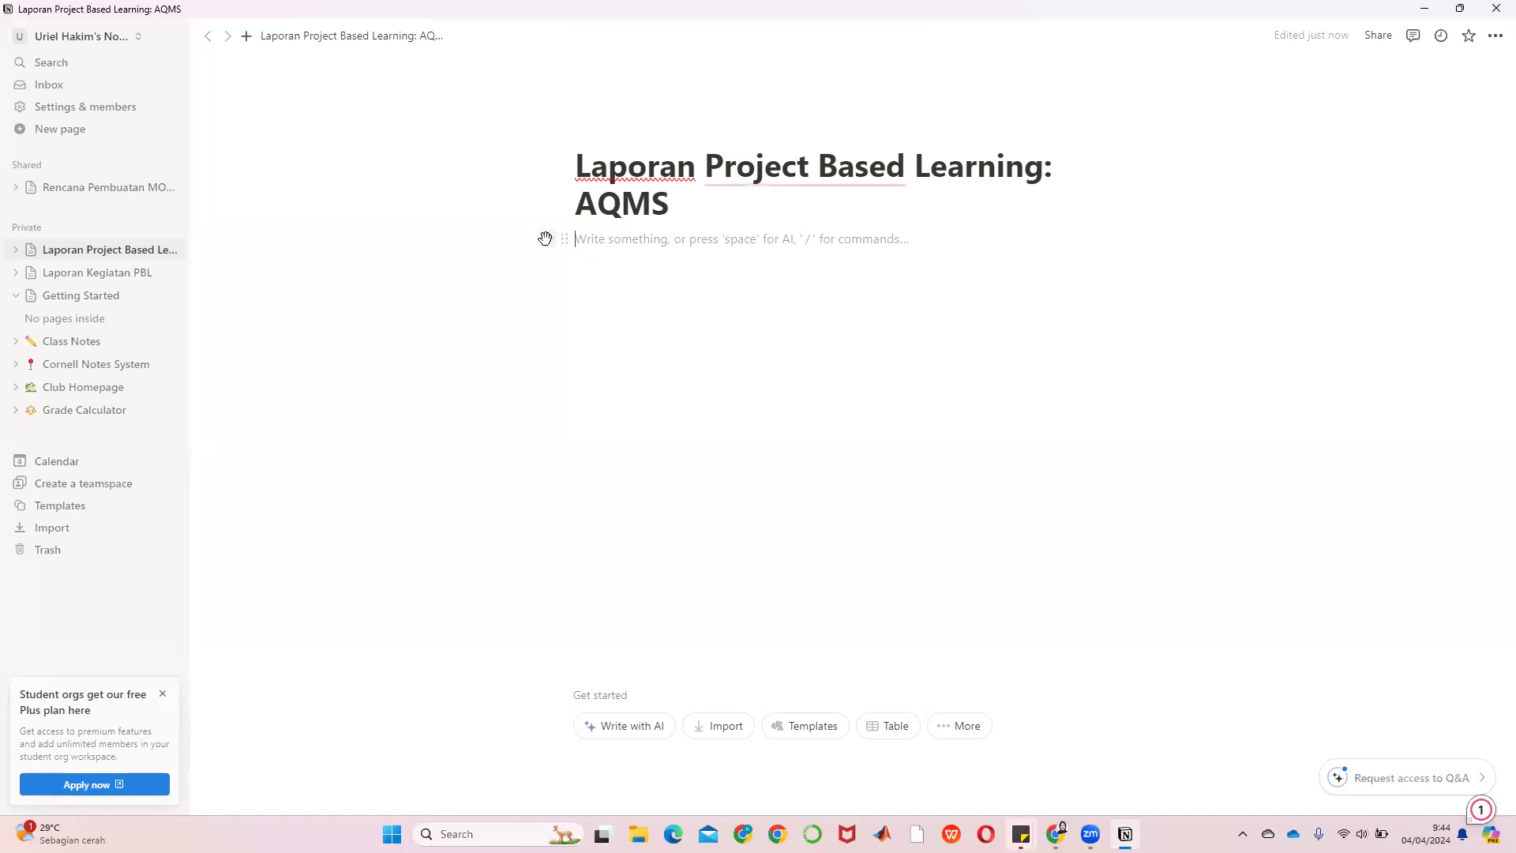
left_click(545, 239)
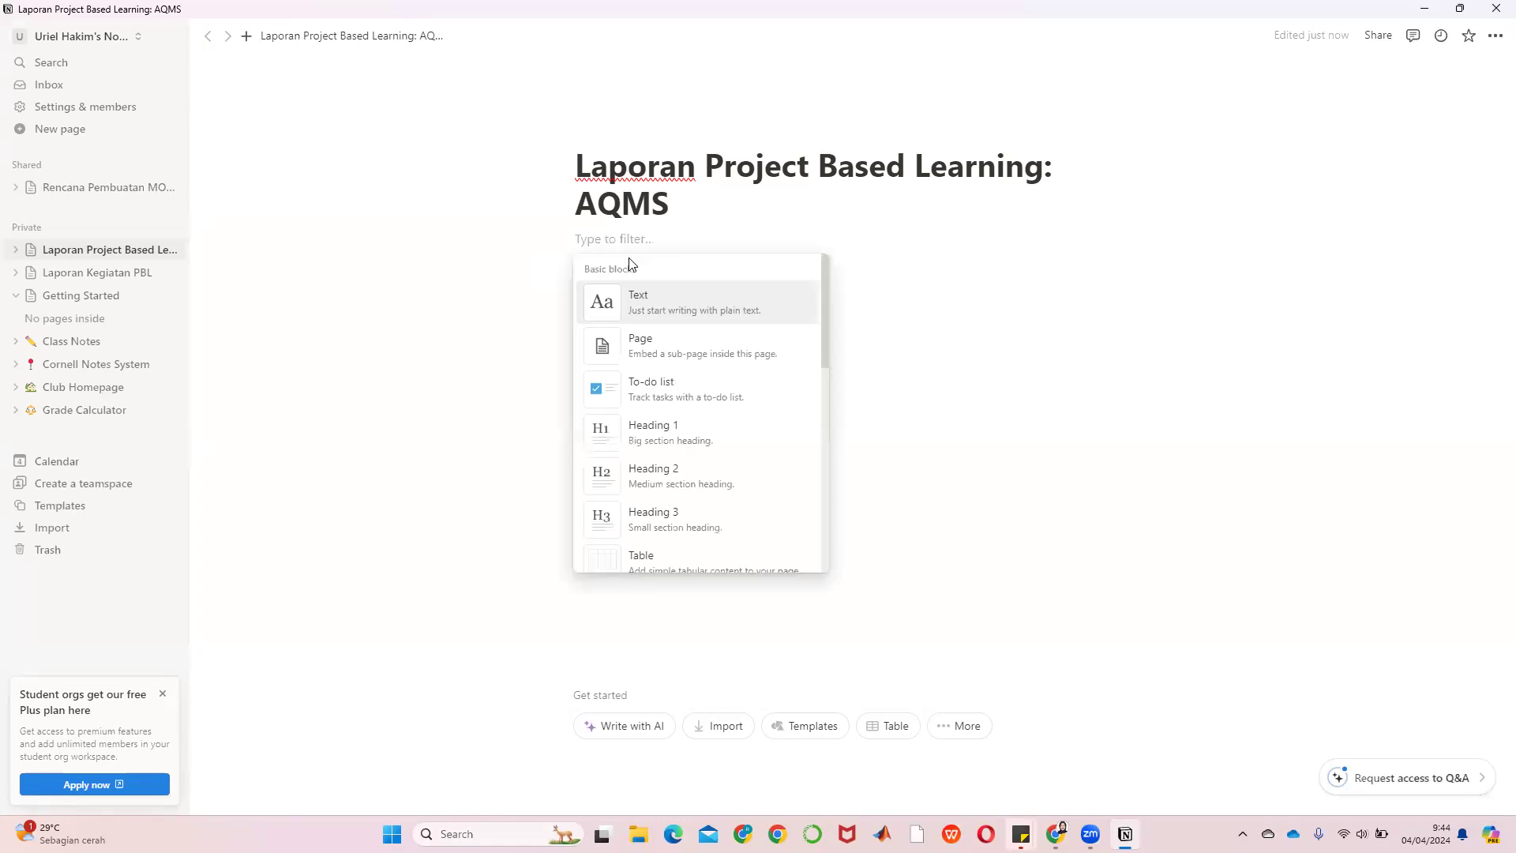
key("Escape")
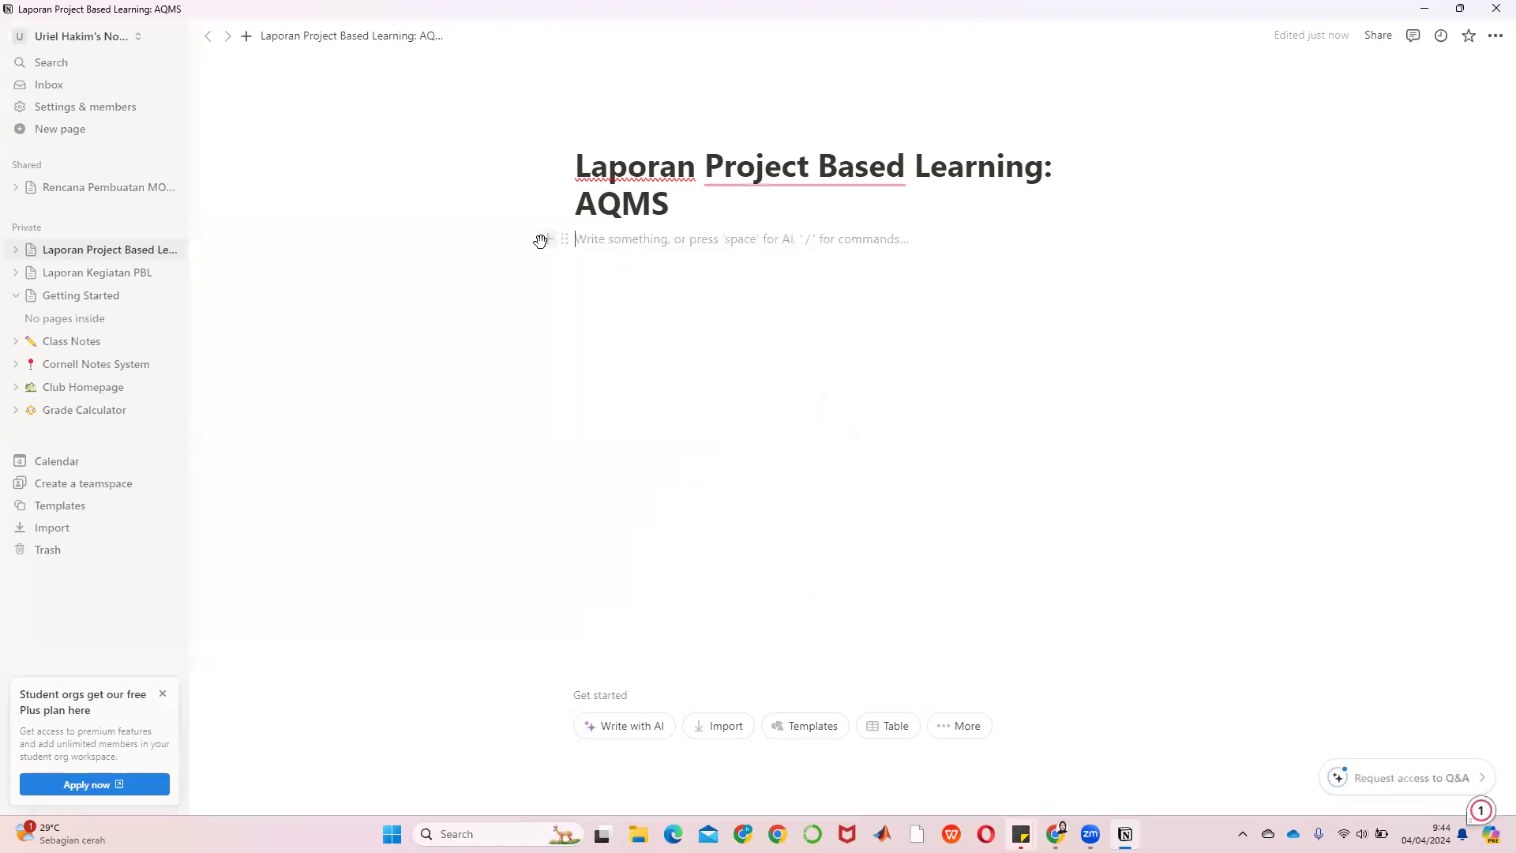
left_click(546, 240)
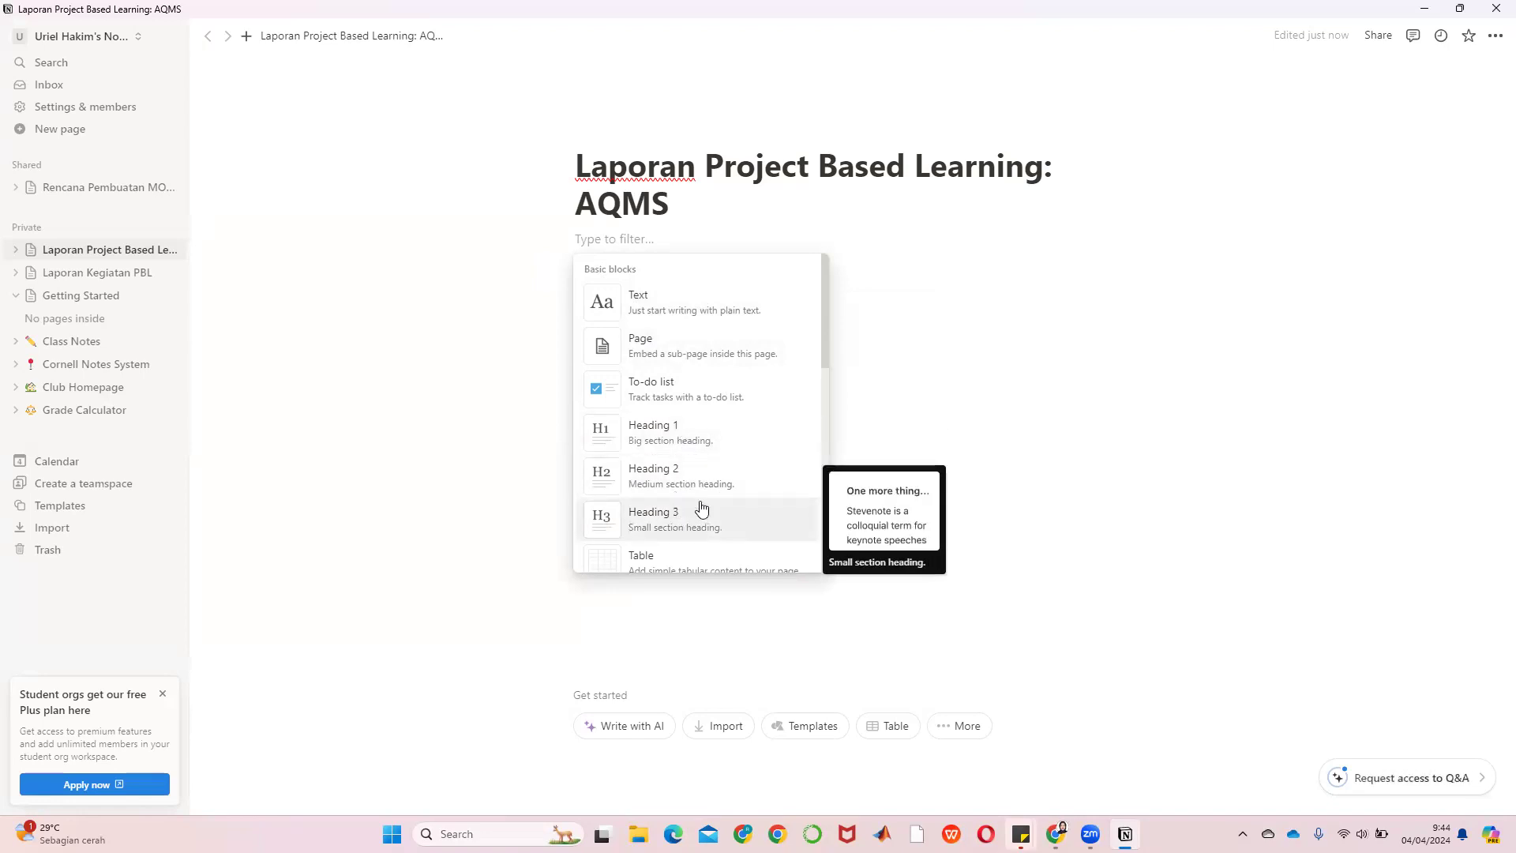
scroll(701, 507, "down", 1)
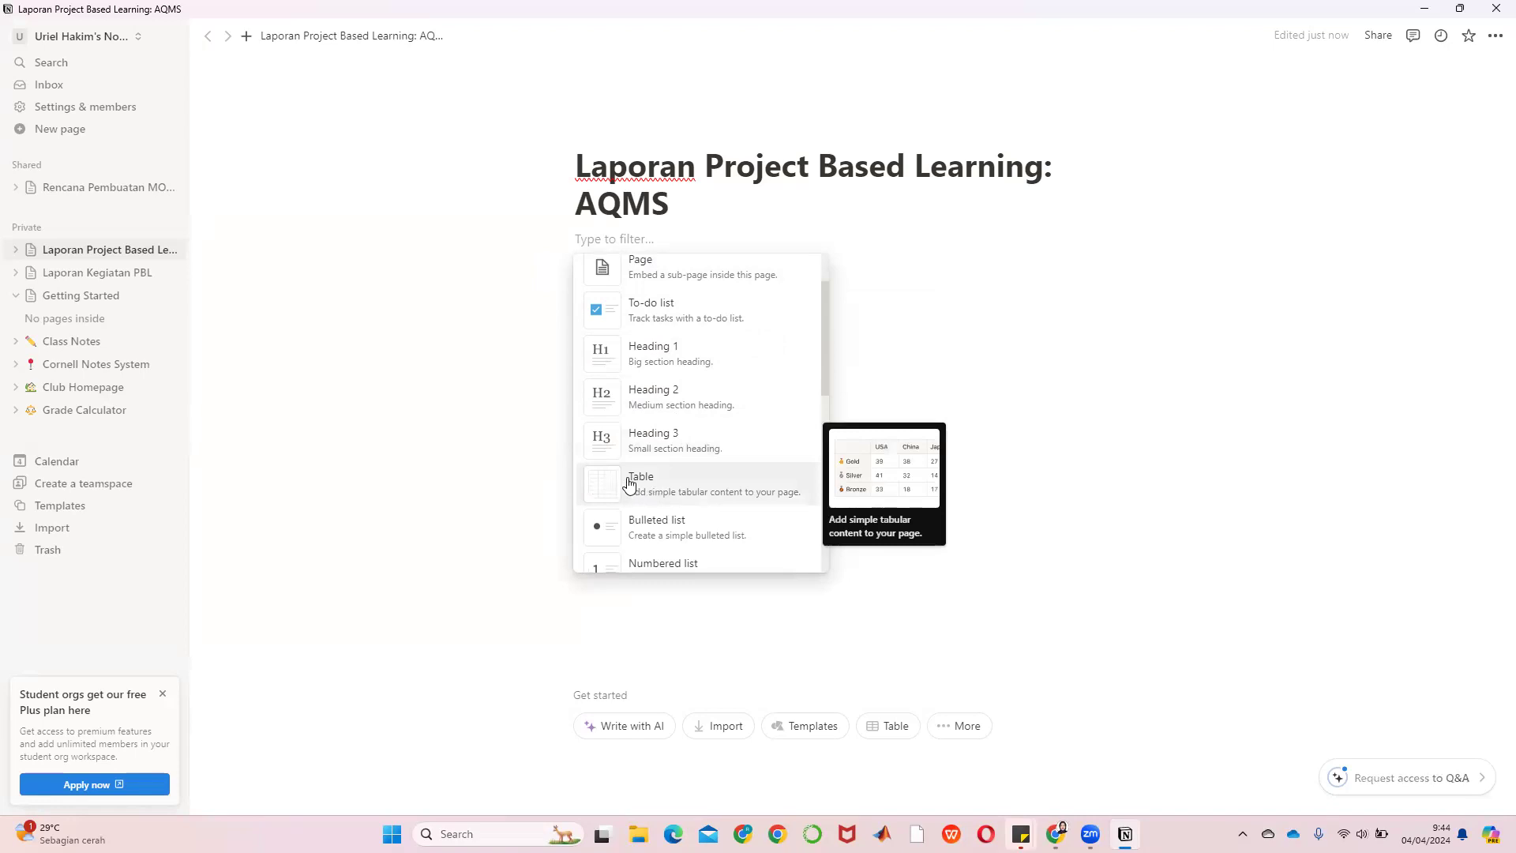
scroll(629, 484, "down", 1)
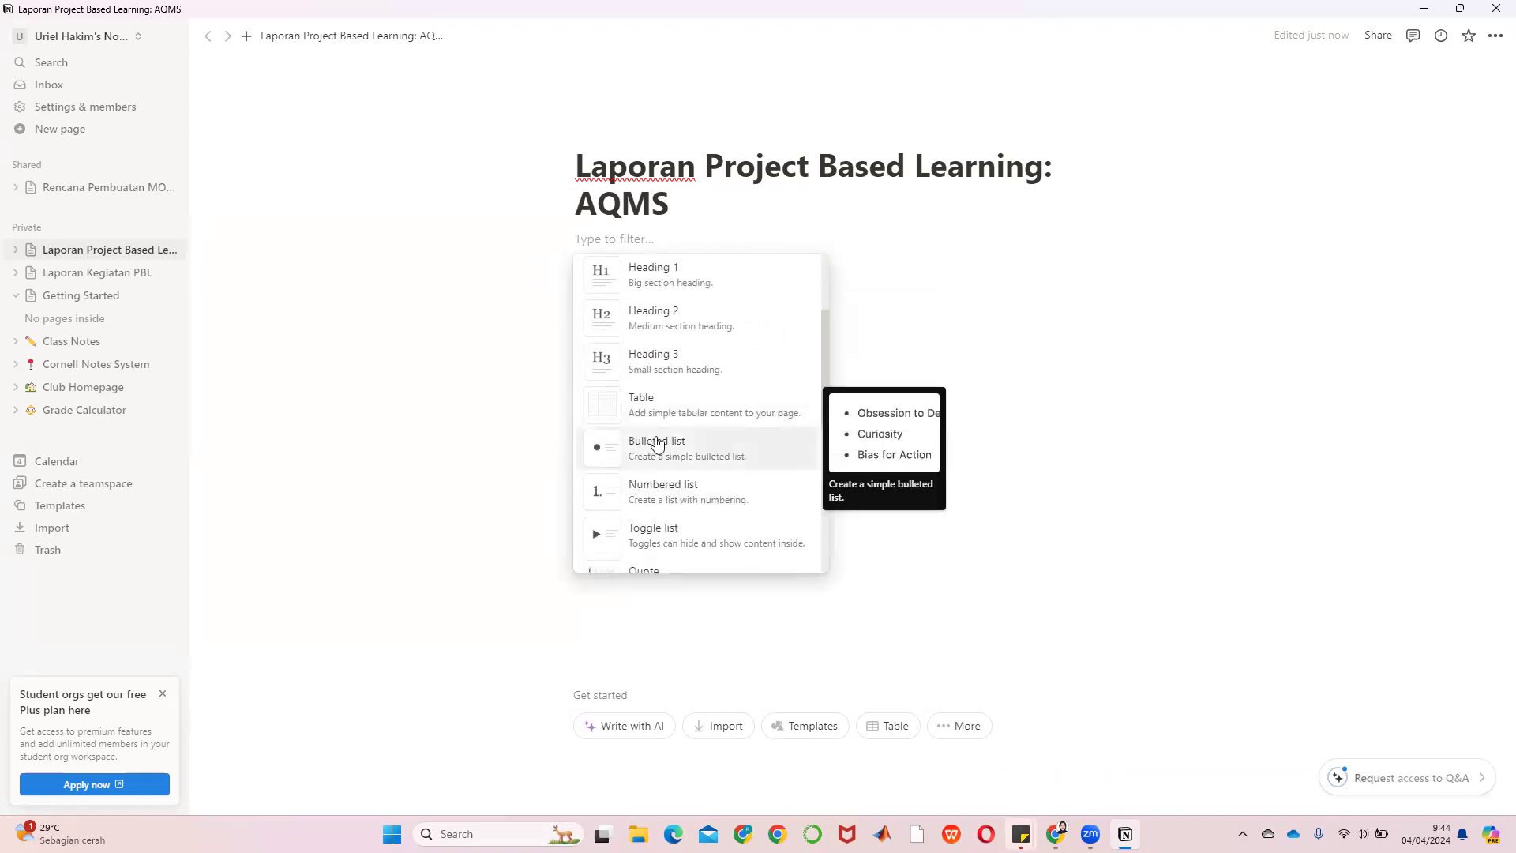
scroll(678, 443, "down", 2)
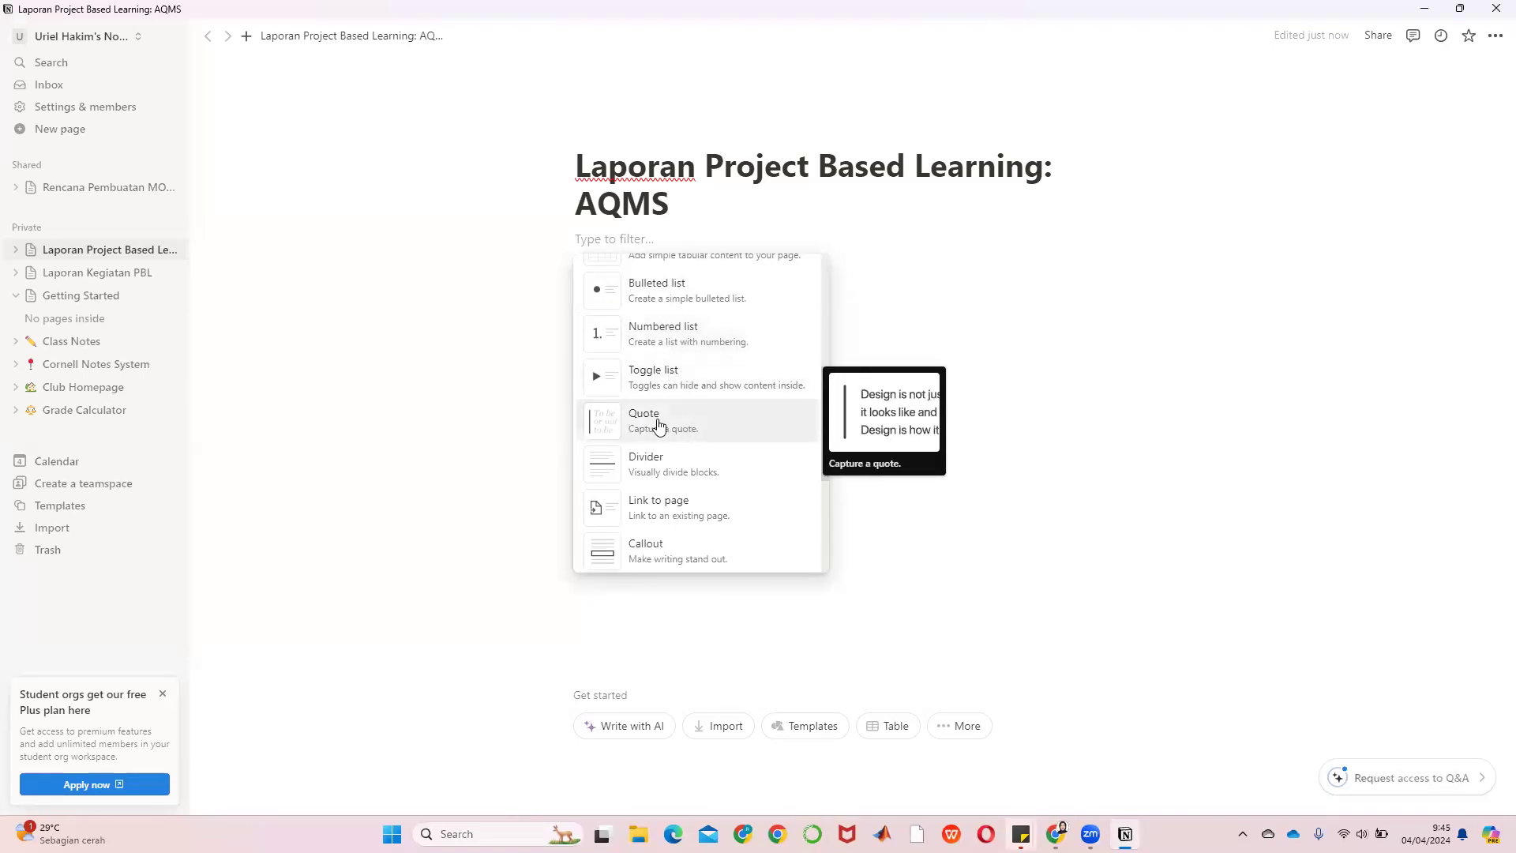
scroll(680, 432, "down", 2)
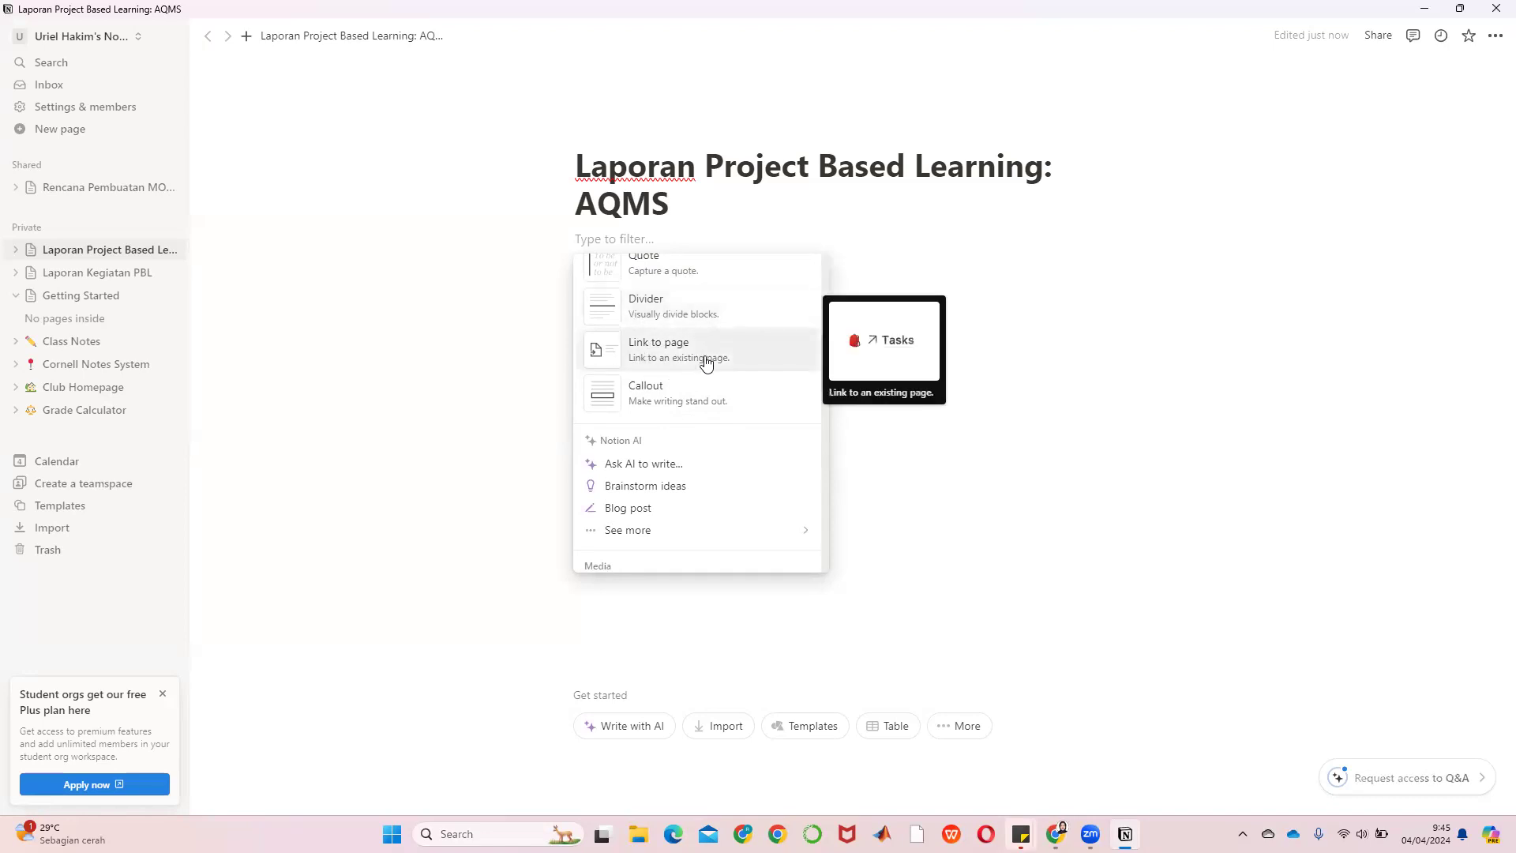
scroll(714, 404, "down", 2)
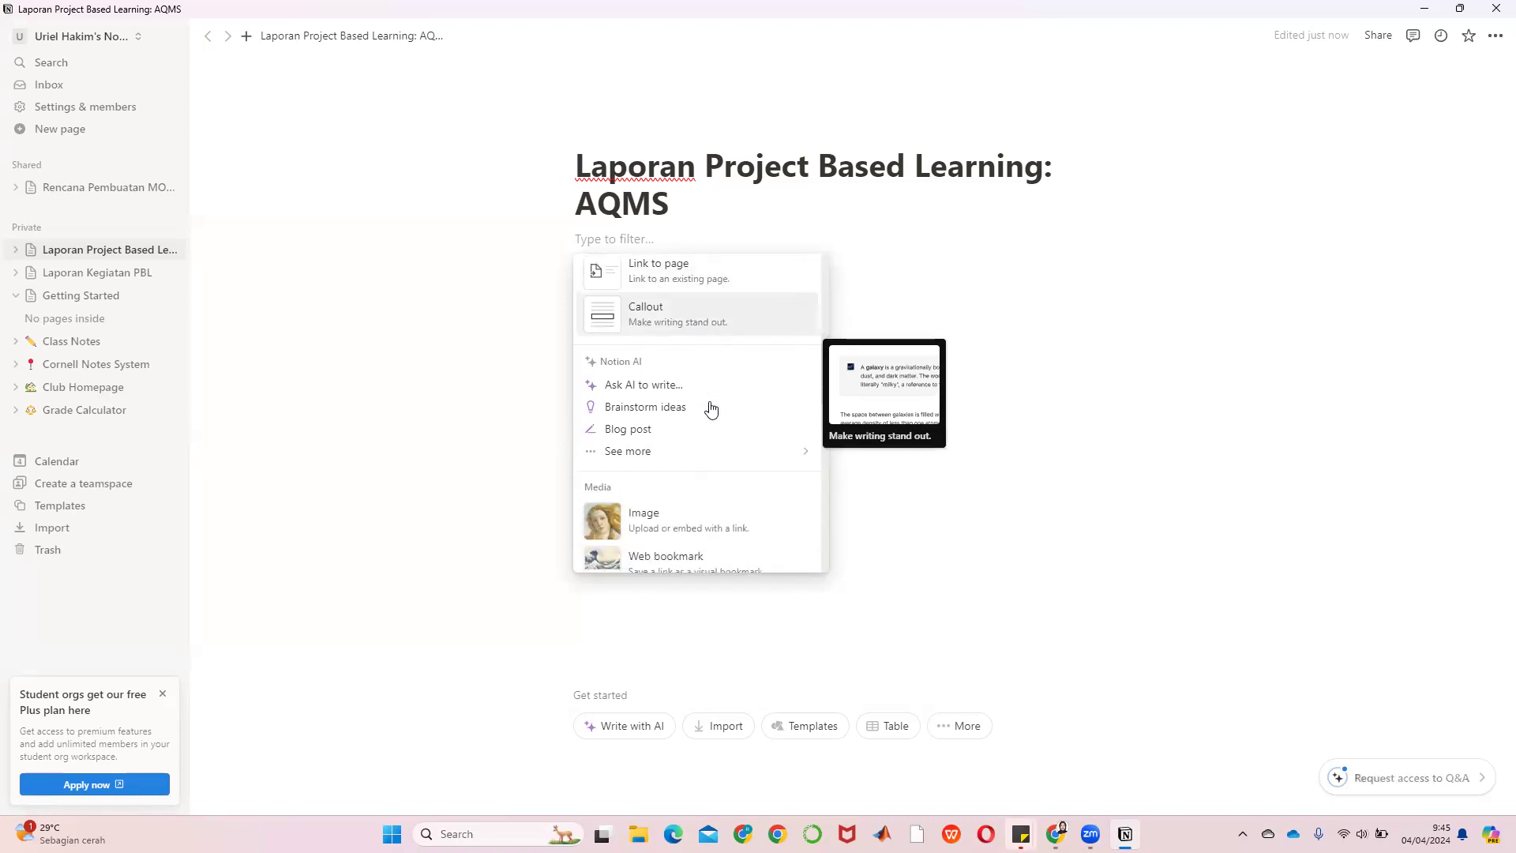
scroll(641, 351, "down", 2)
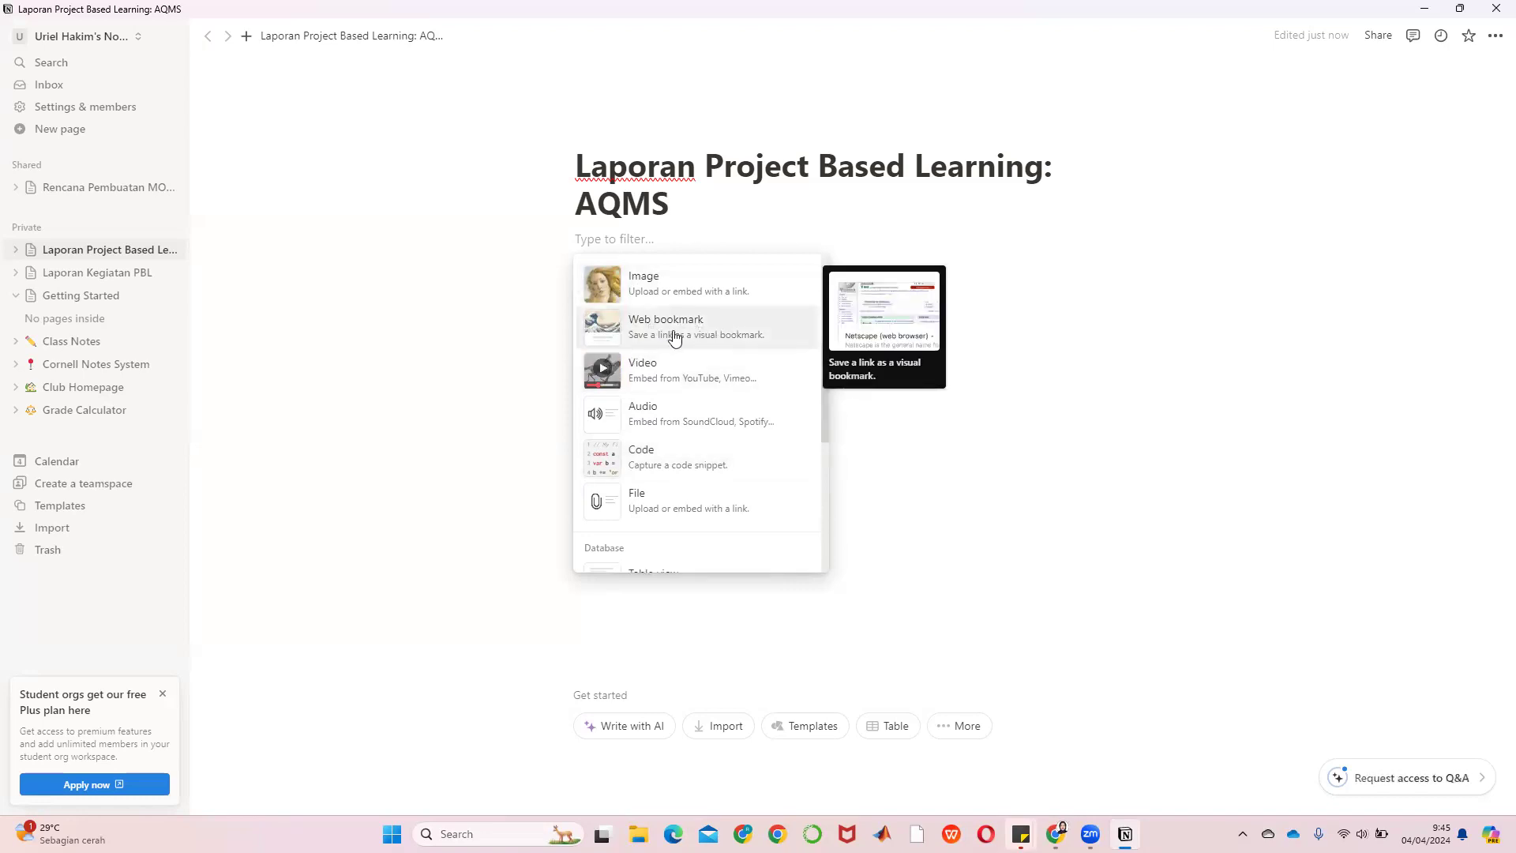
scroll(753, 388, "down", 2)
scroll(755, 388, "up", 1)
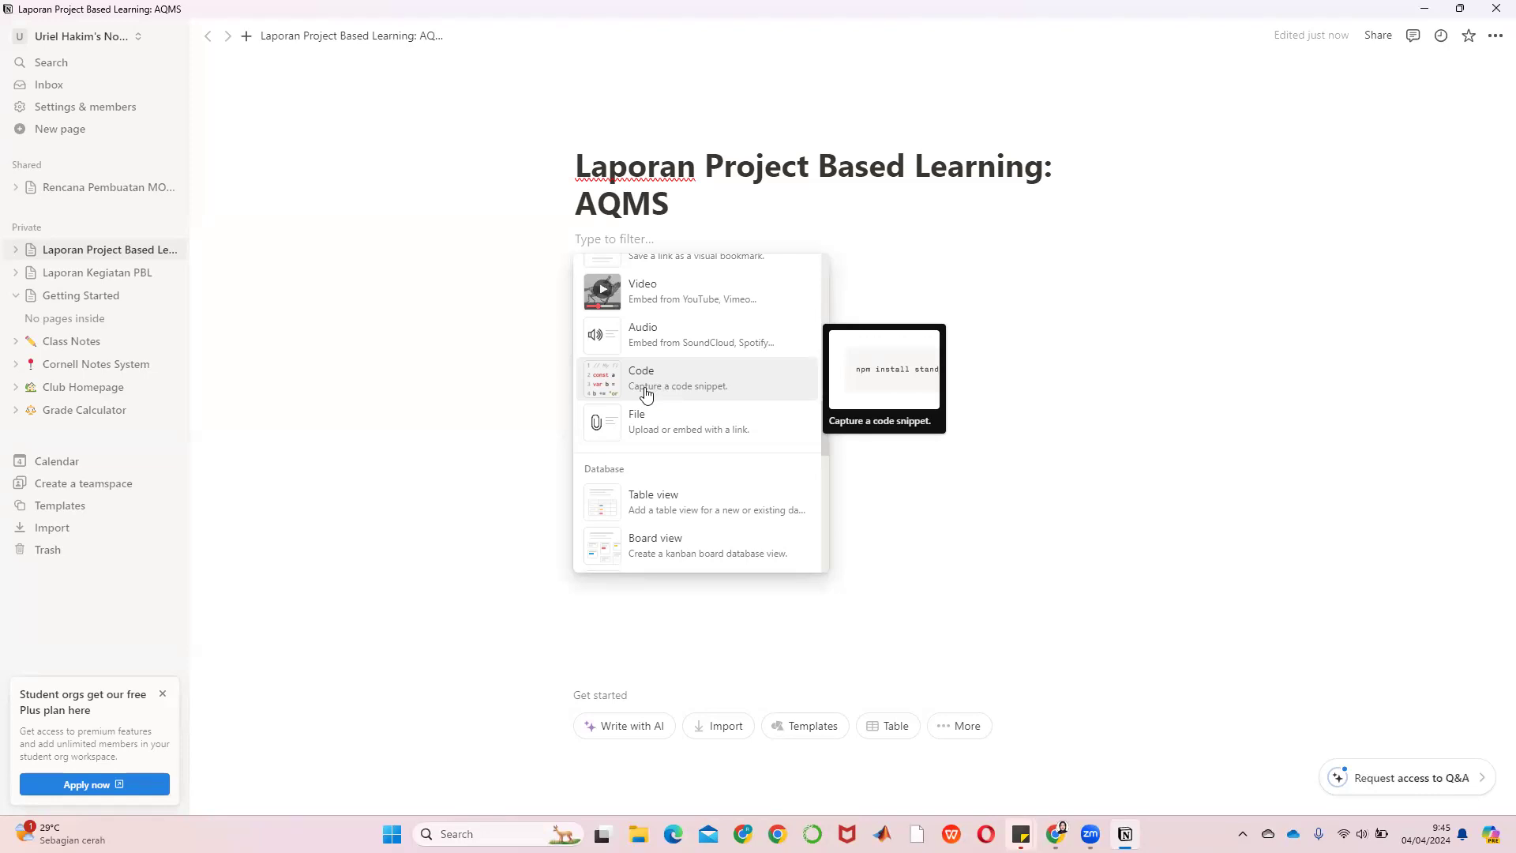
scroll(646, 392, "down", 5)
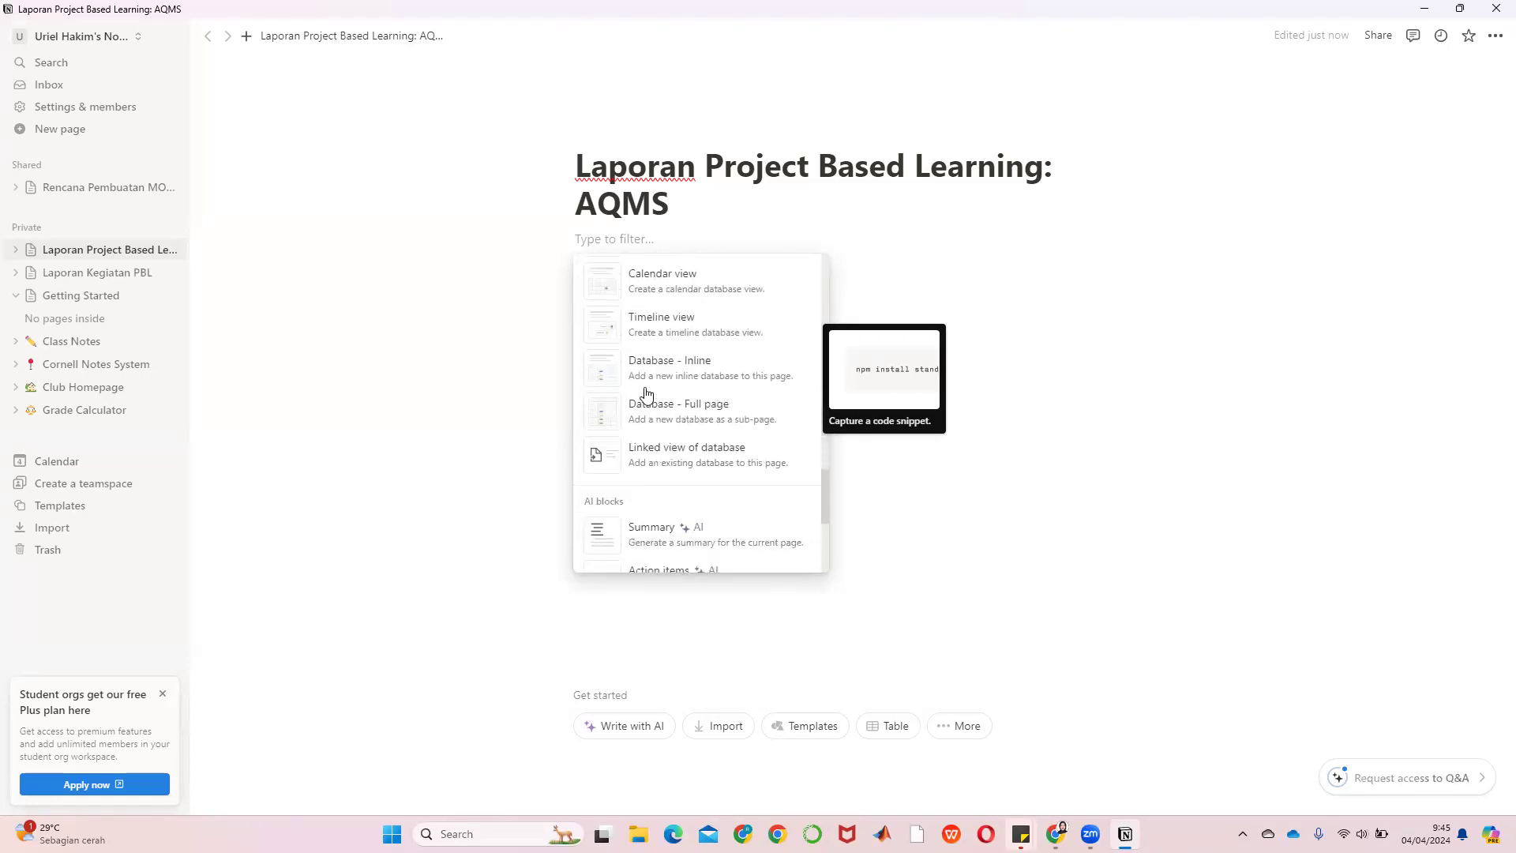
scroll(646, 392, "down", 3)
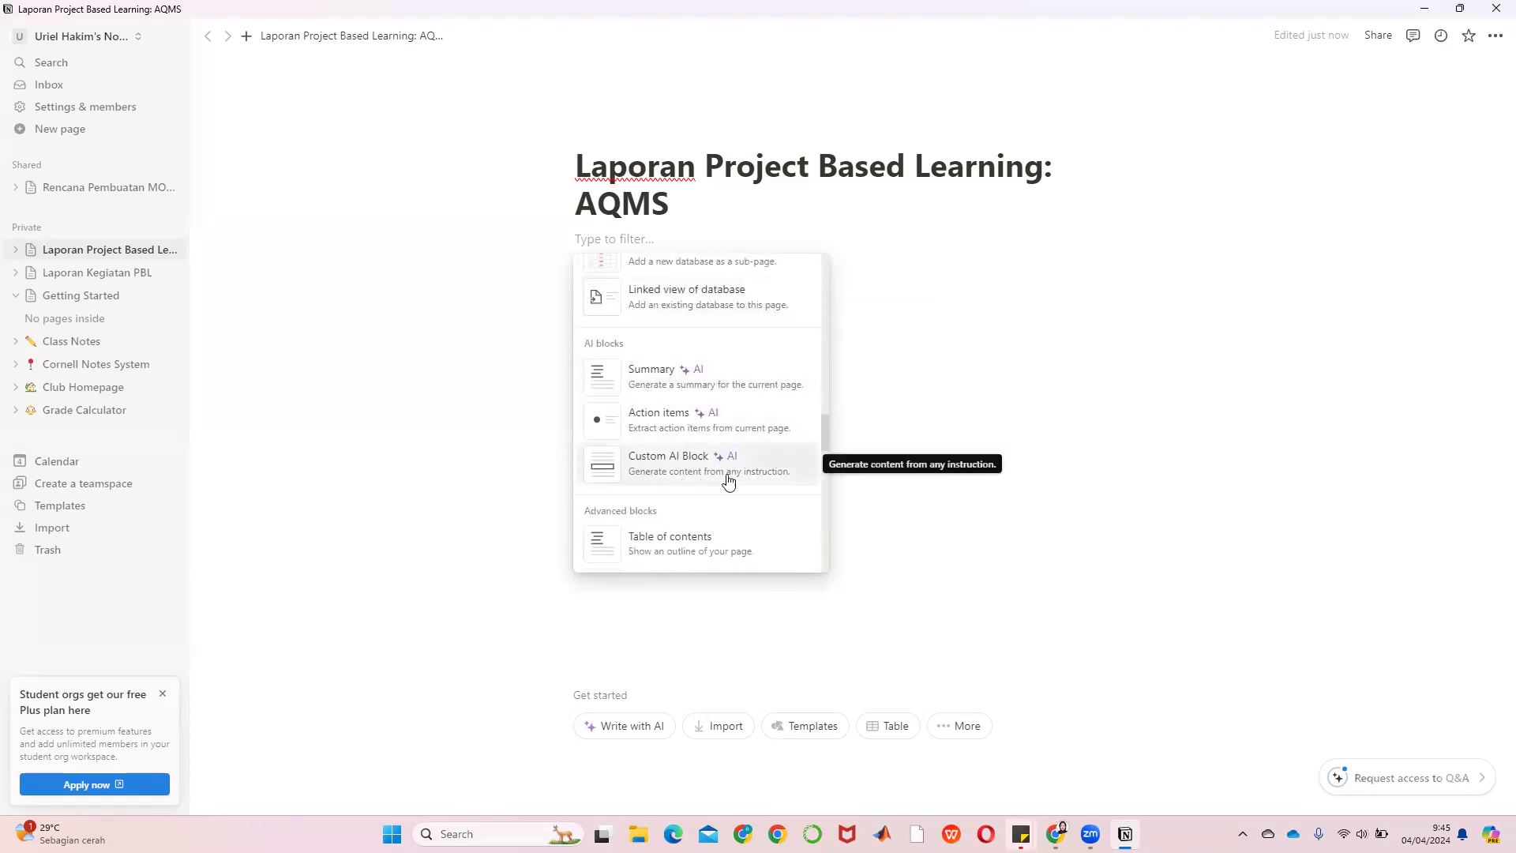
scroll(704, 371, "up", 8)
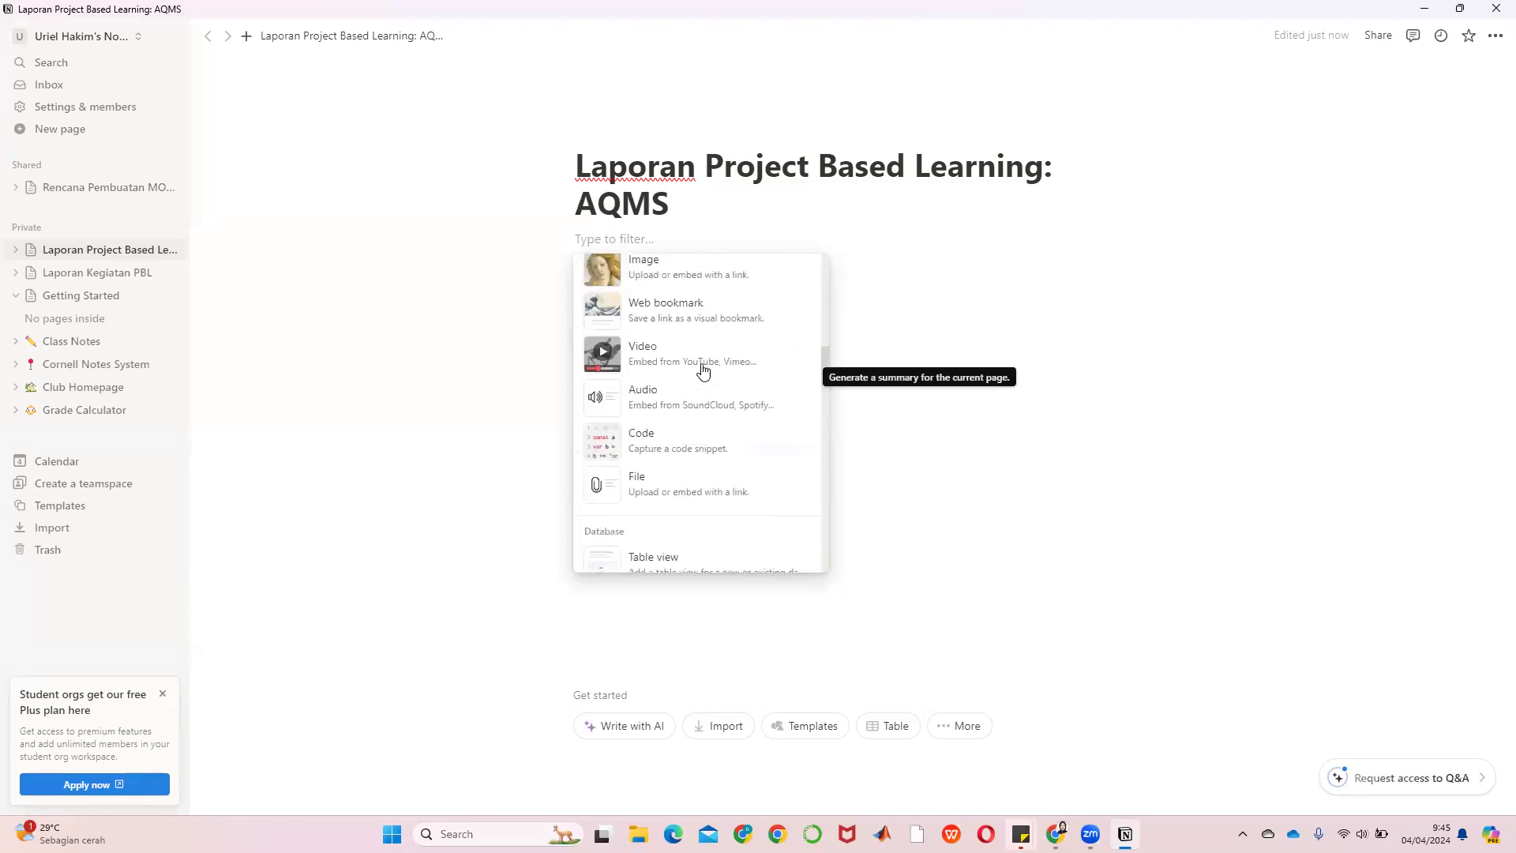
scroll(703, 379, "up", 6)
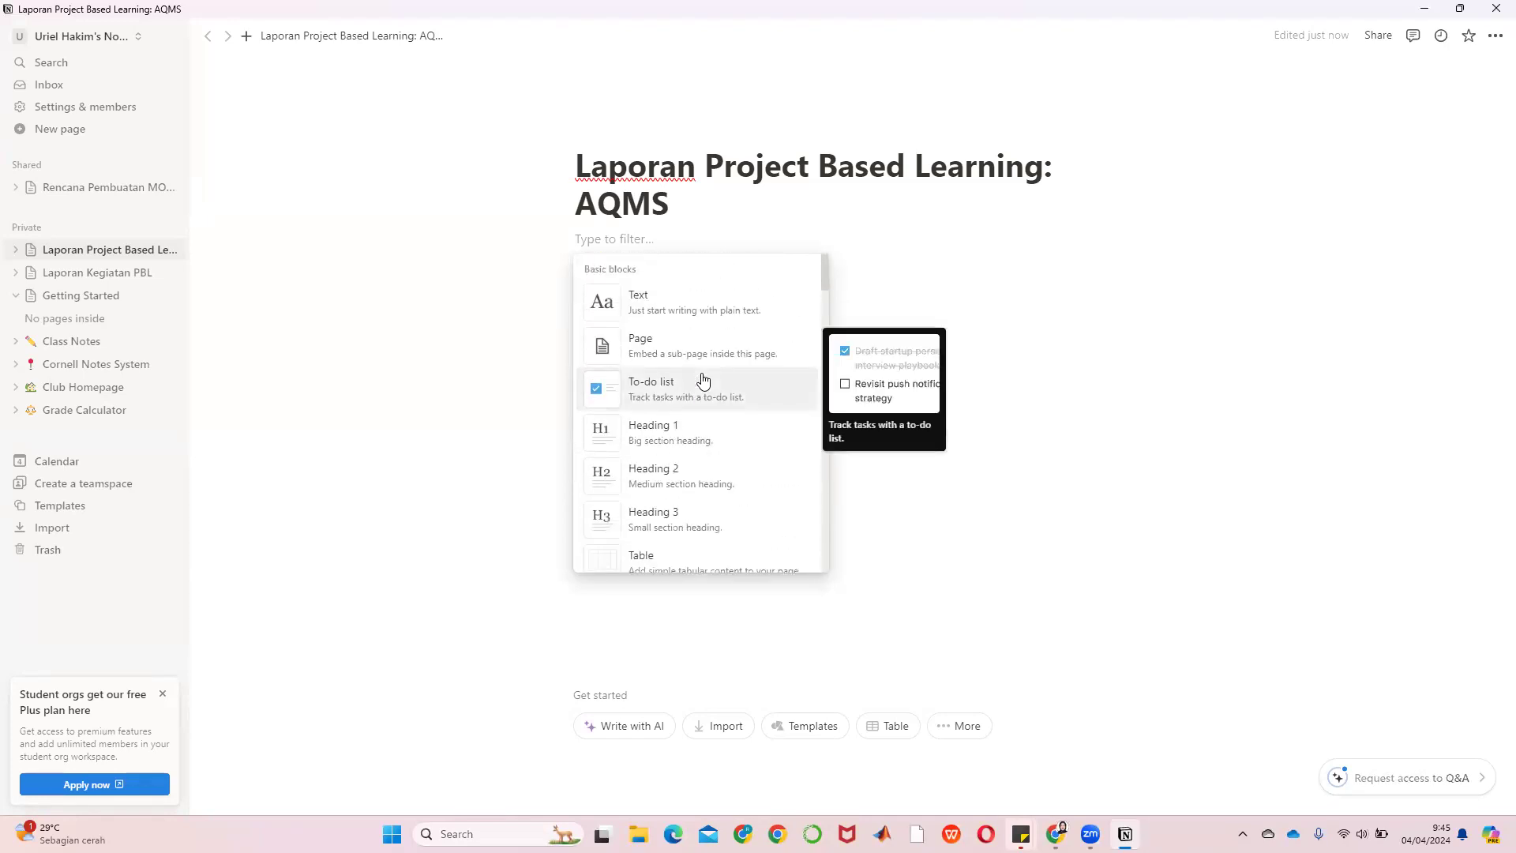
Add a Heading 1 'Tentang Saya dan Project Saya' below the title, with an empty line after it
left_click(650, 433)
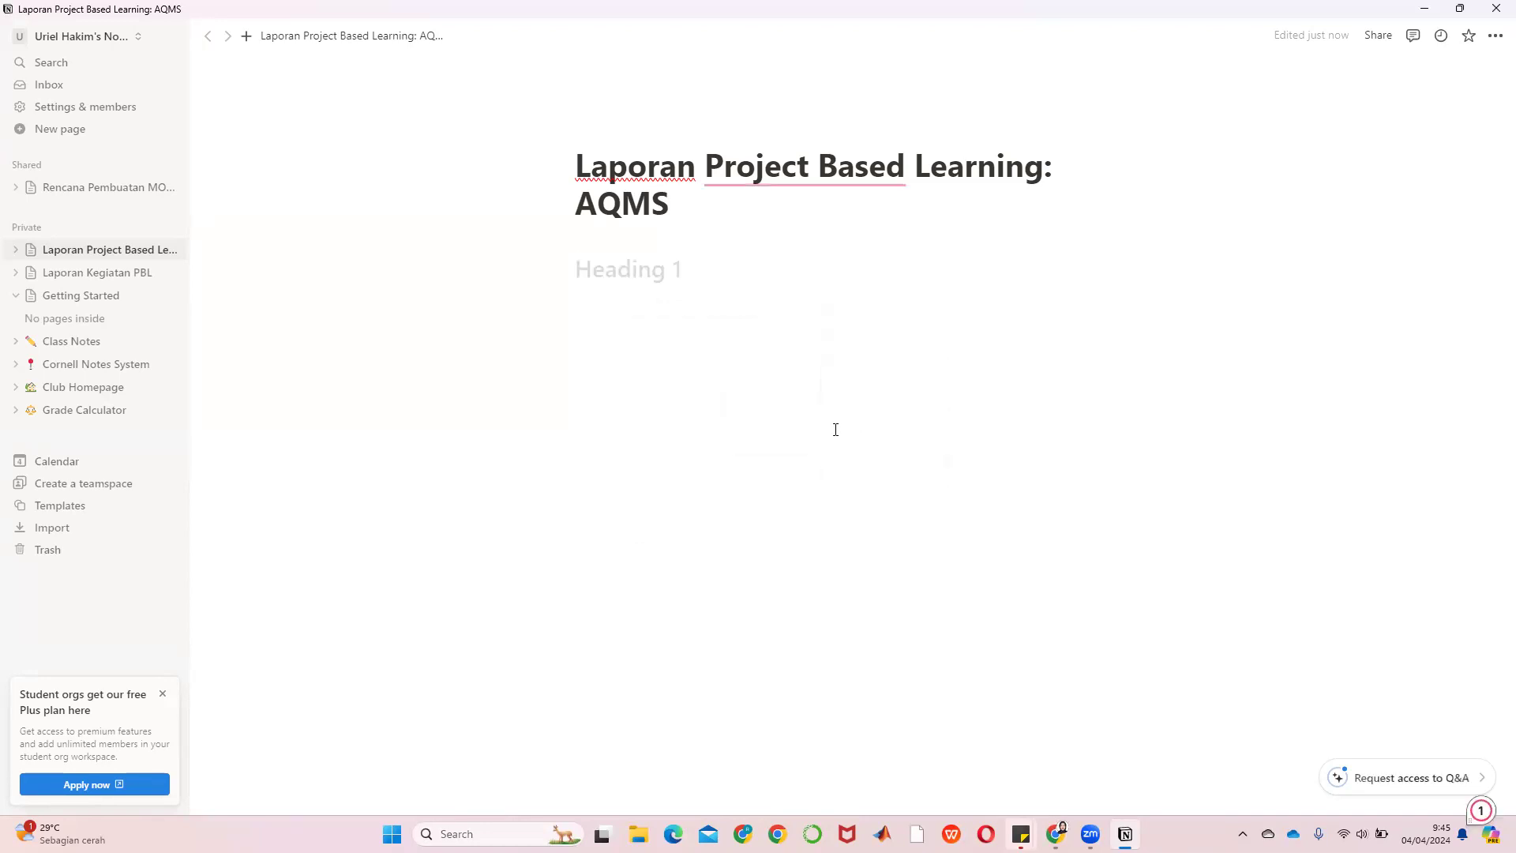
type("Tentang")
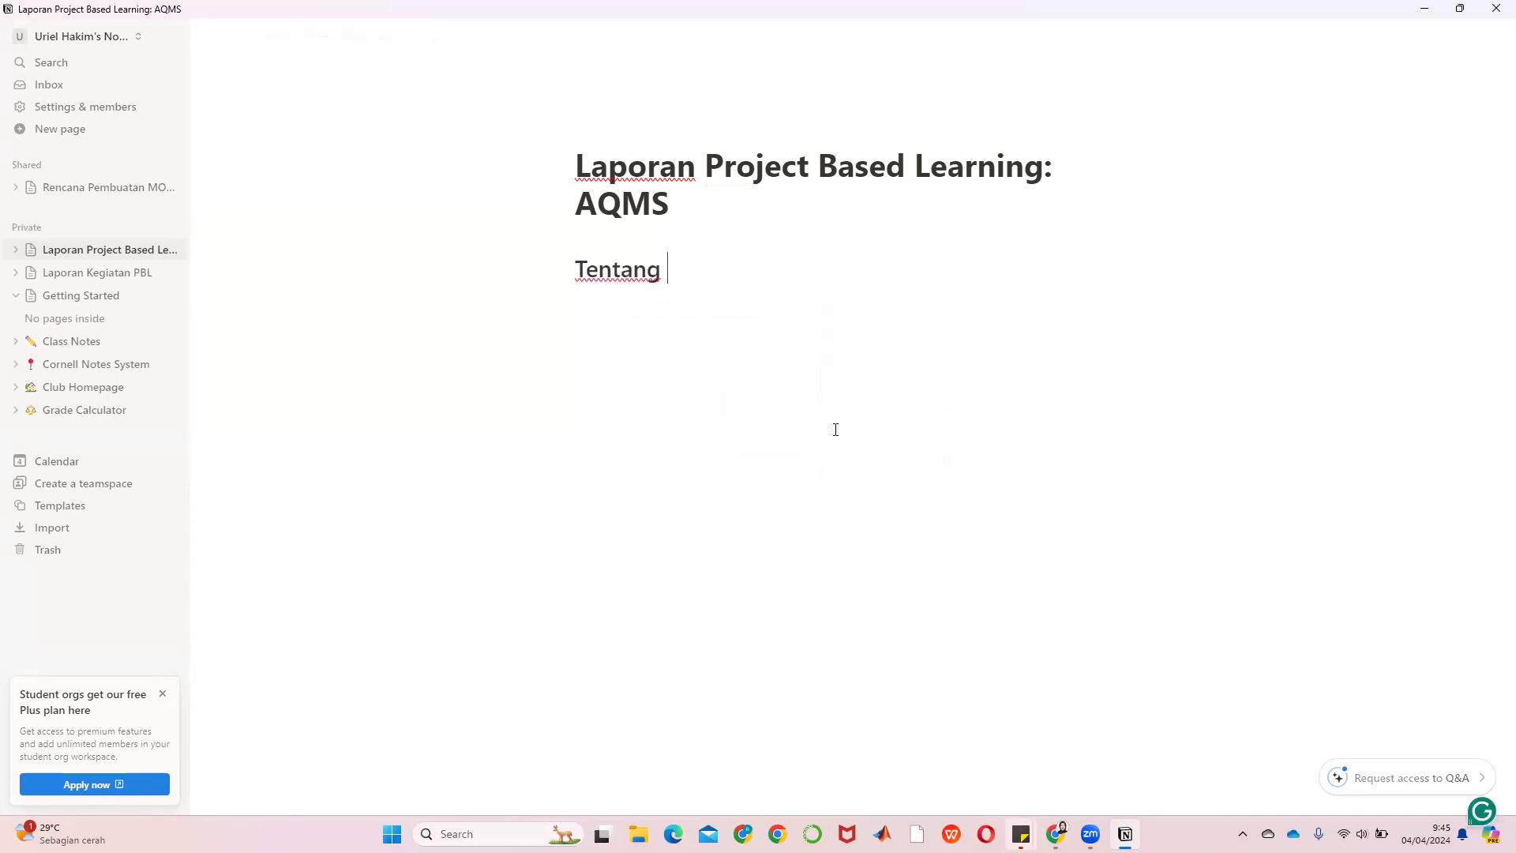
type(" Saya dan ")
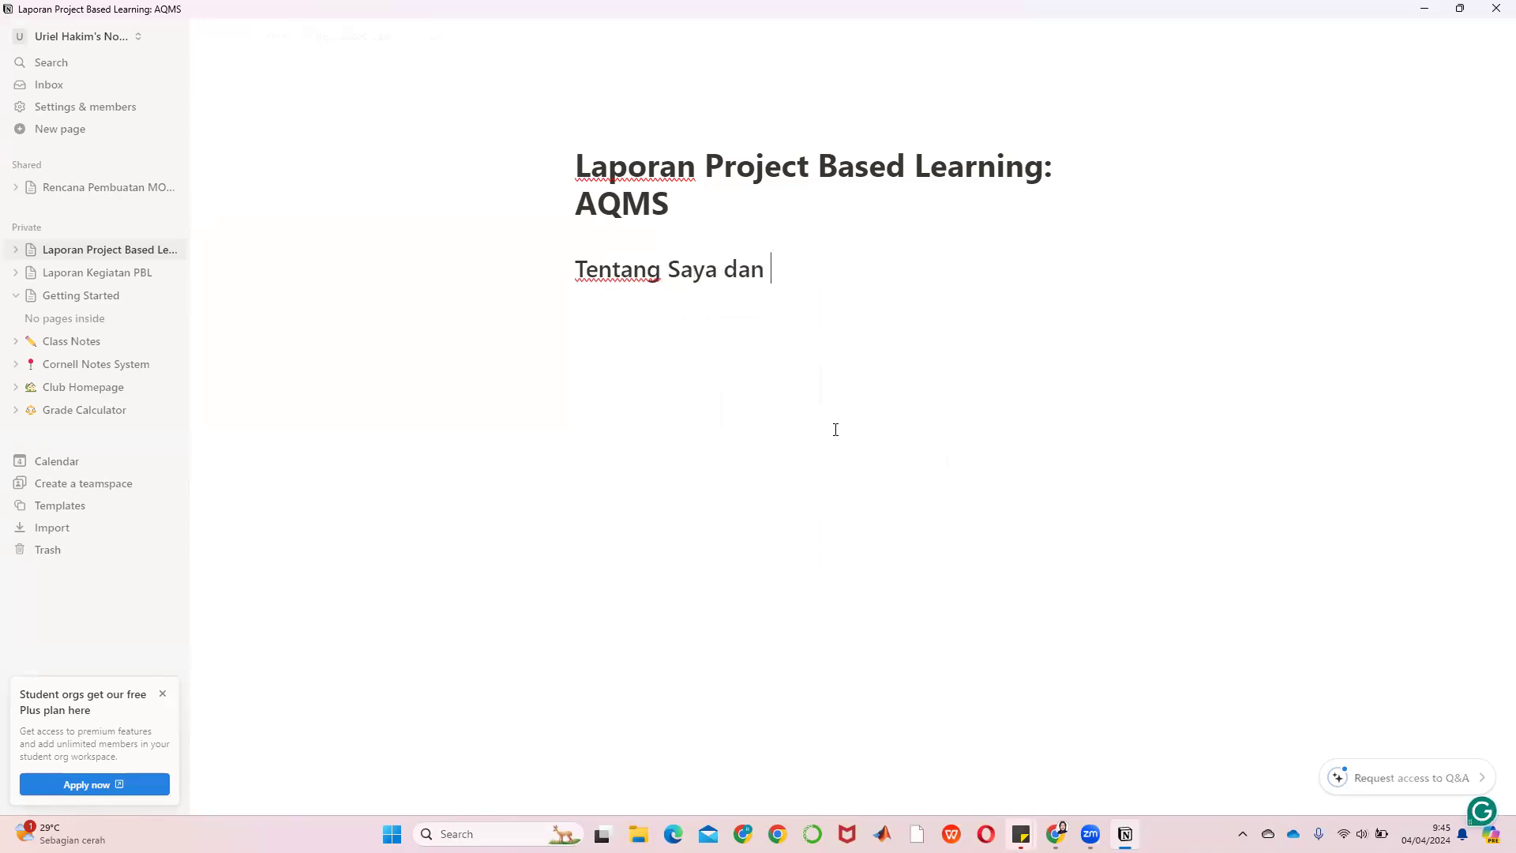
type("Project Saya")
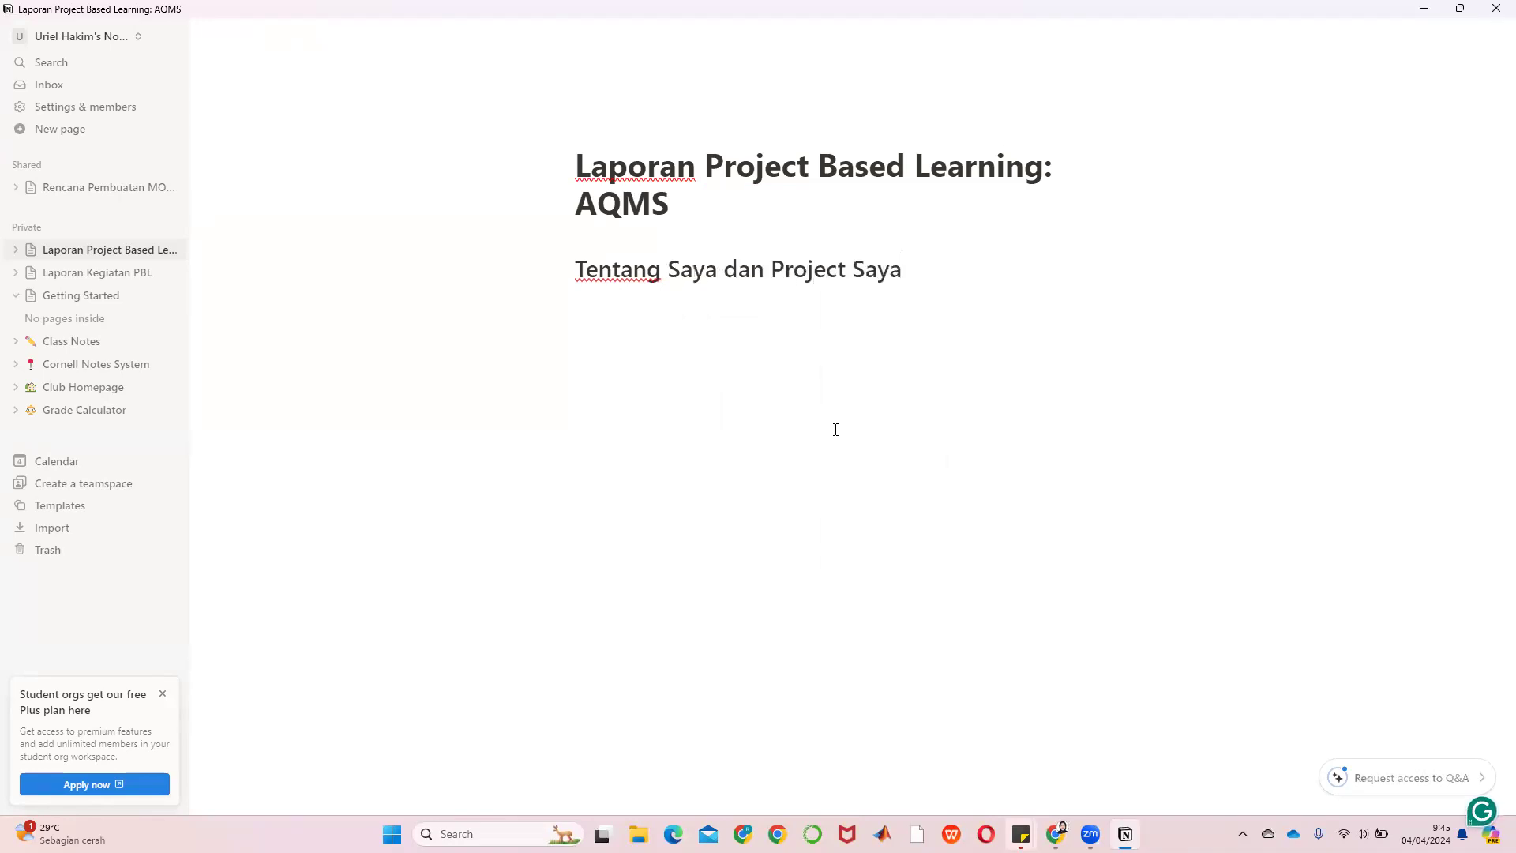
key("Return")
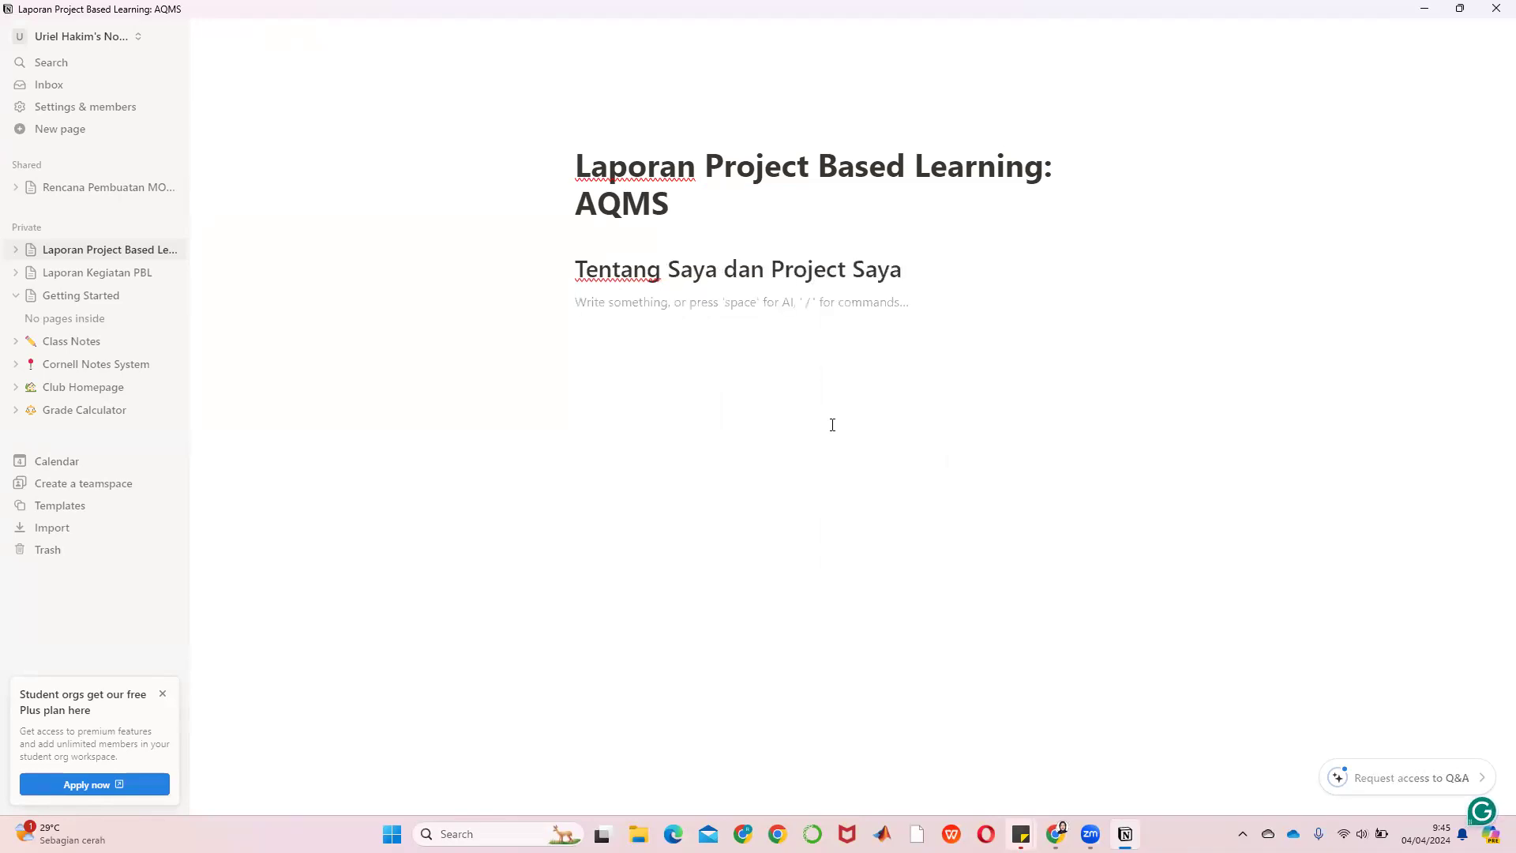
Add Heading 3 lines giving the student's name (Nama) and student ID number (NIM)
left_click(545, 301)
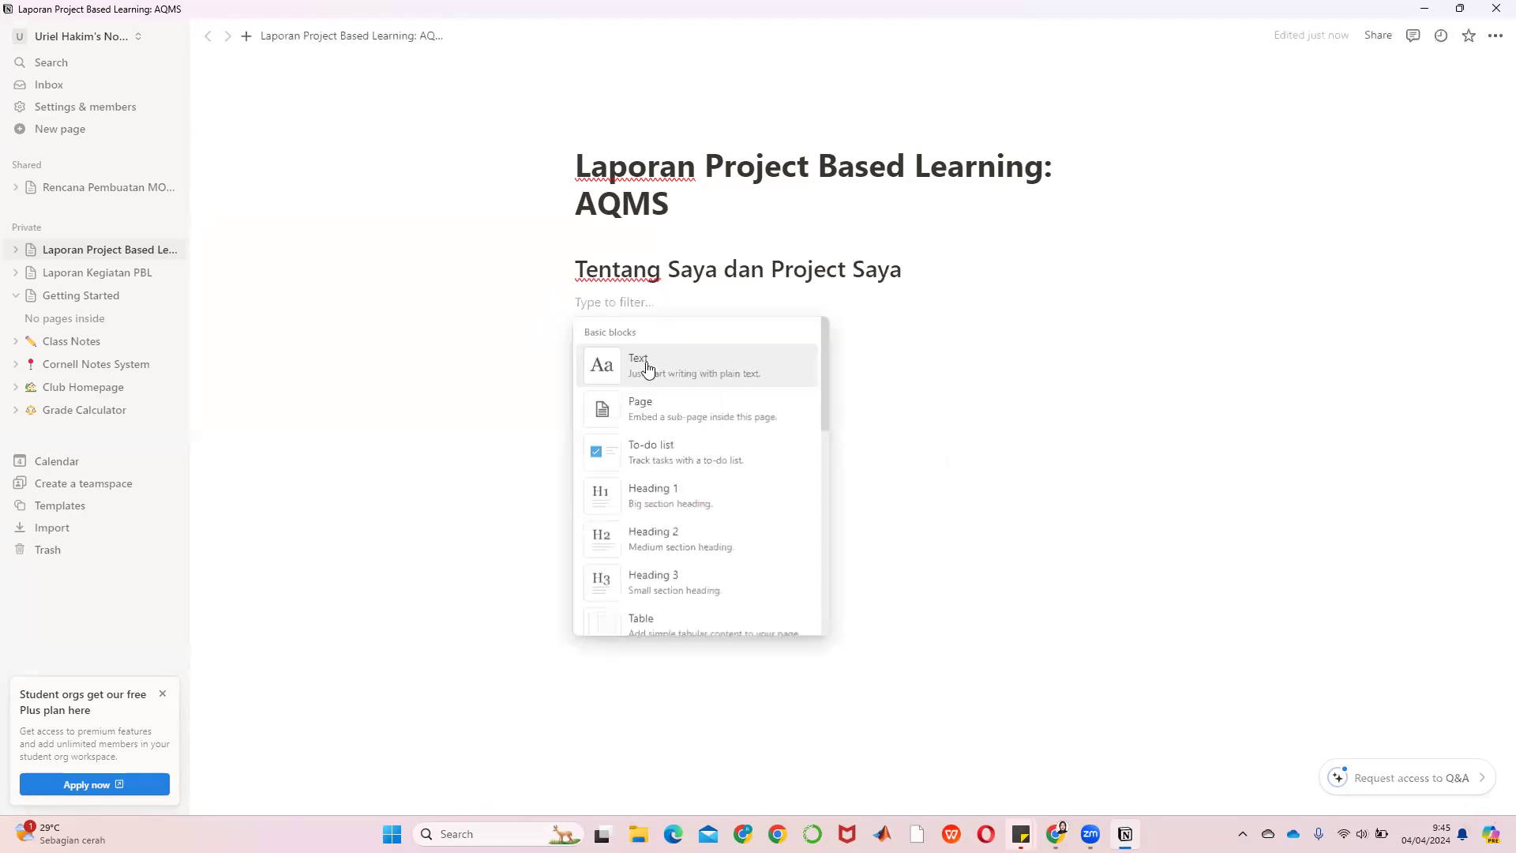
left_click(650, 584)
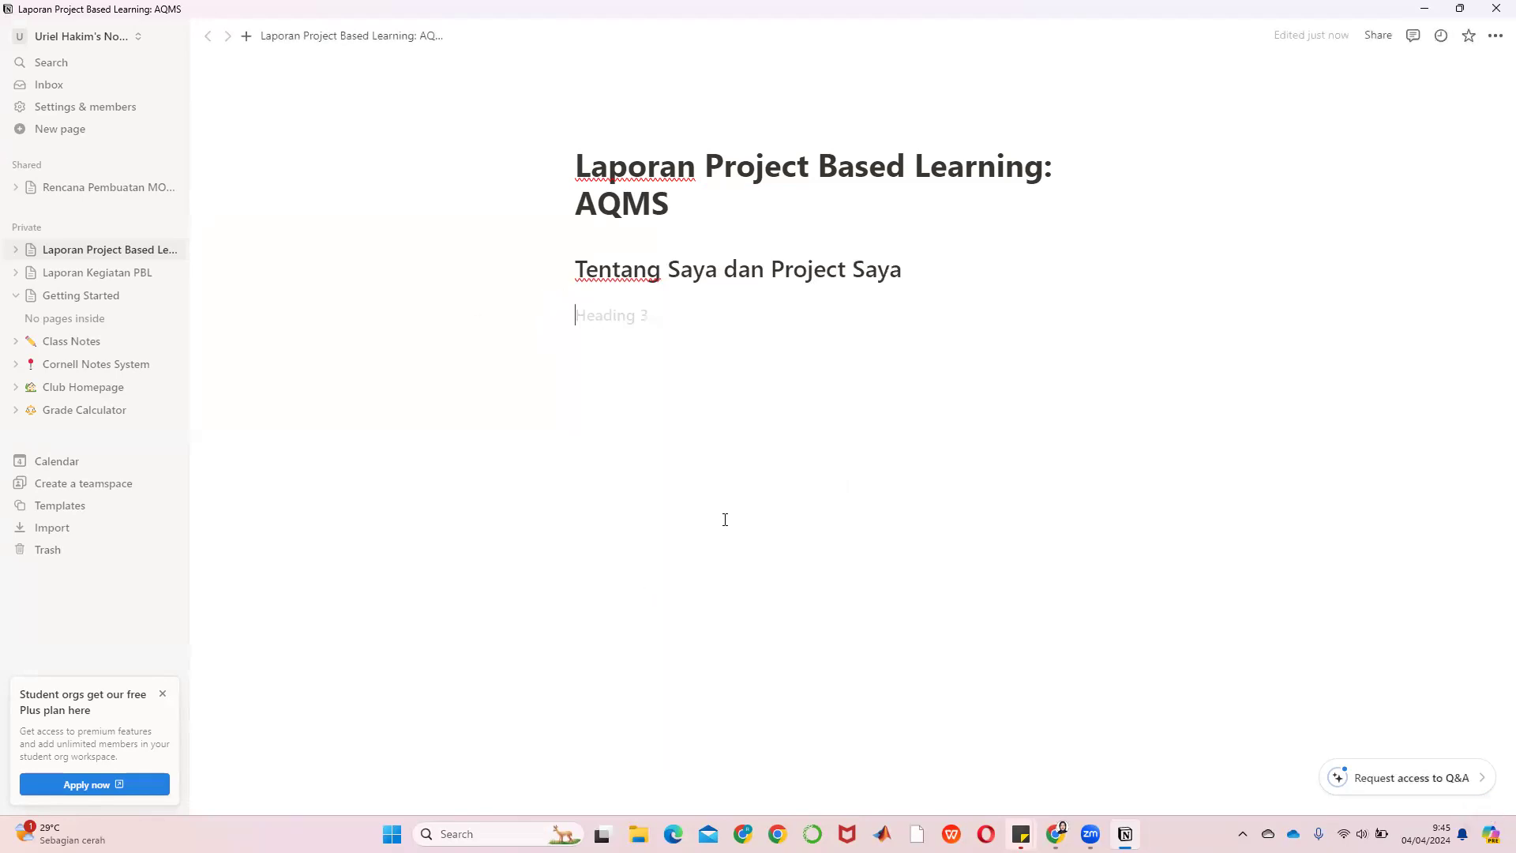
type("Nama")
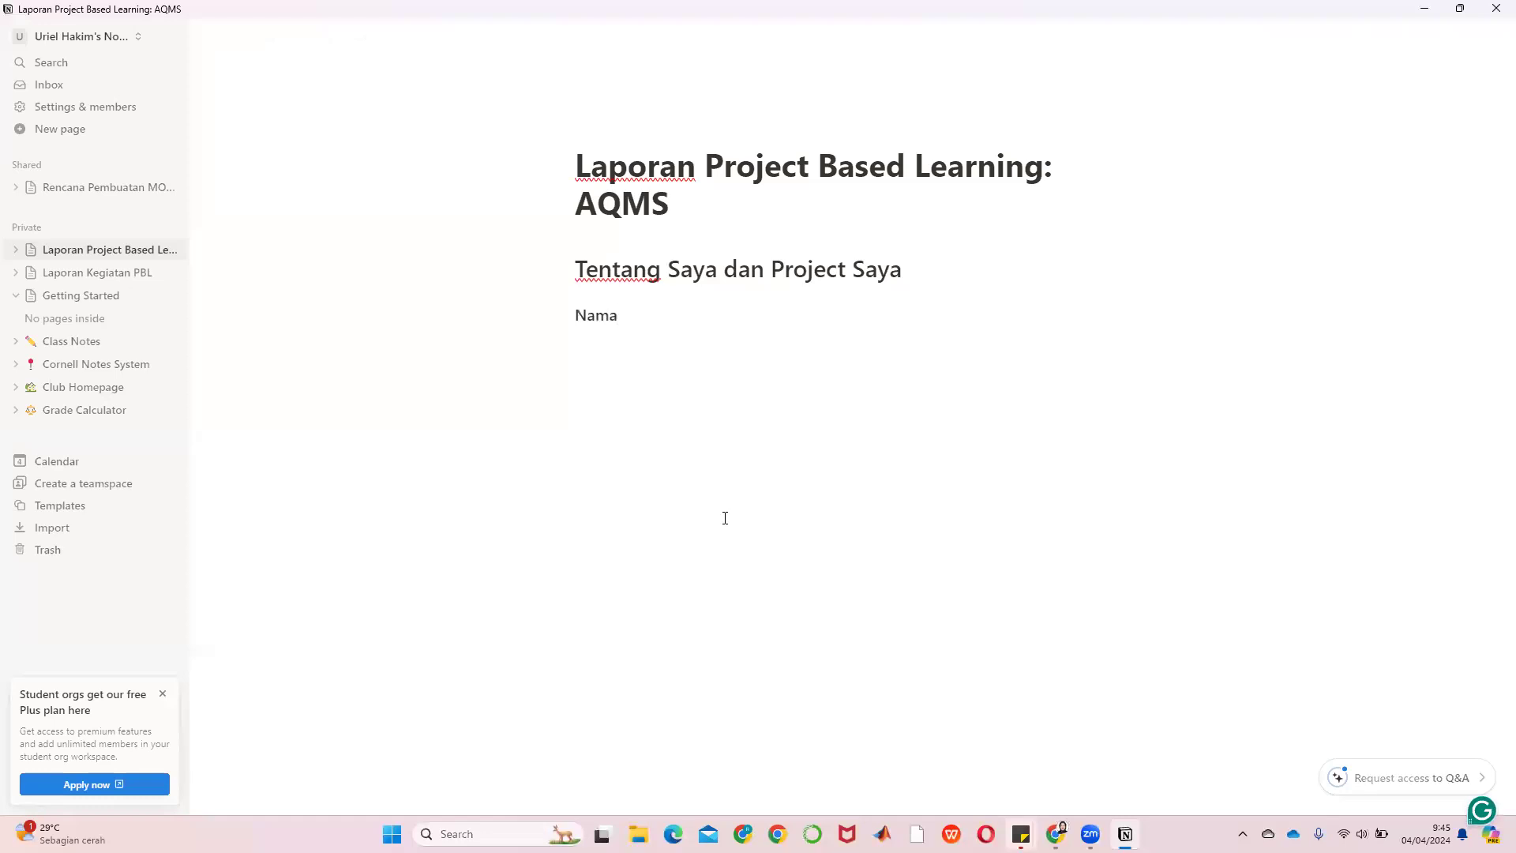
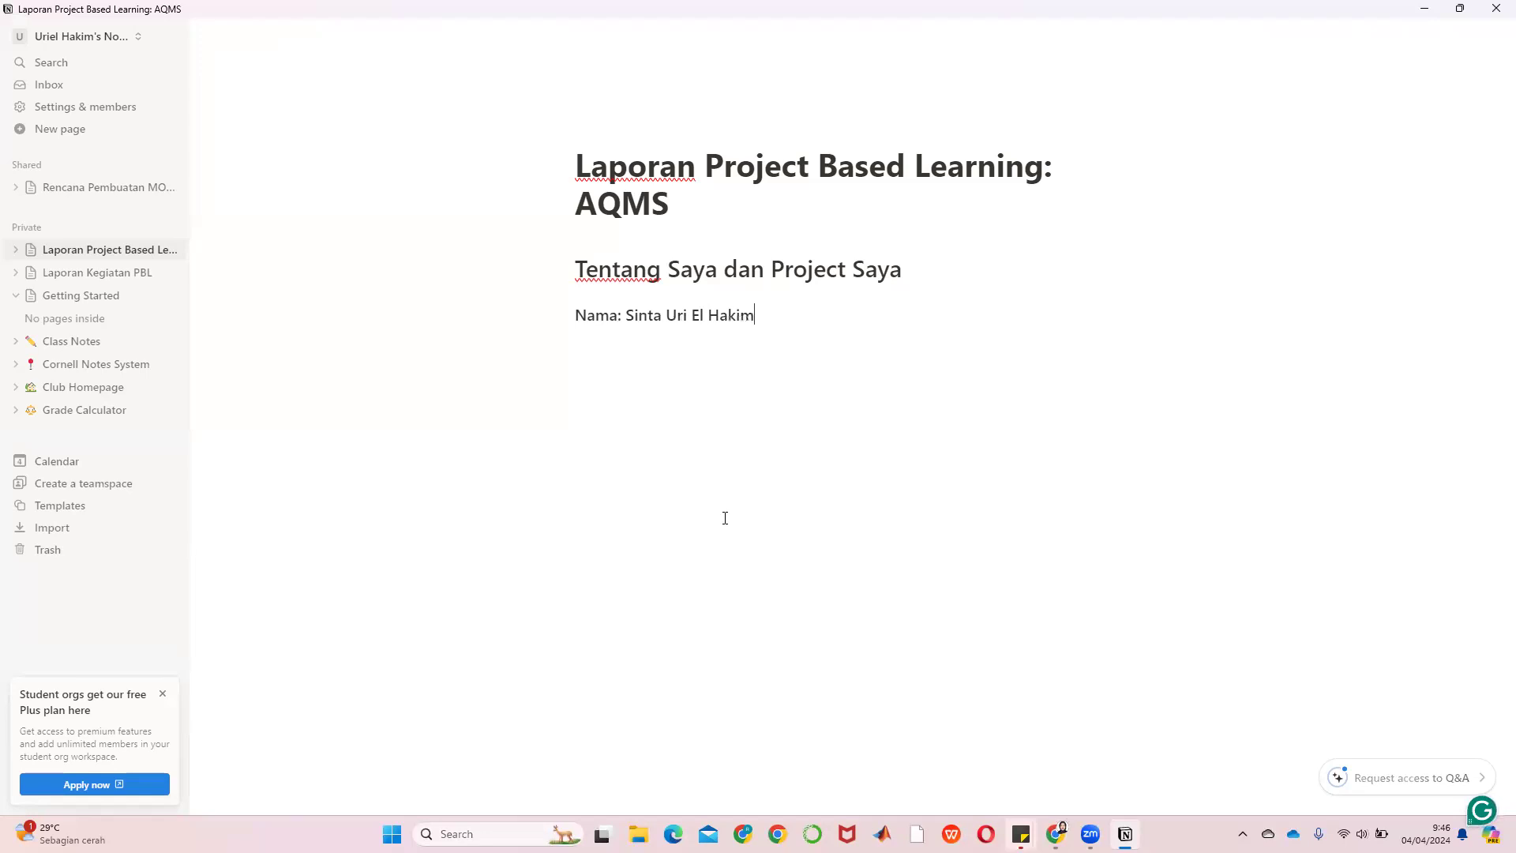
key("Return")
type("NI")
key("BackSpace")
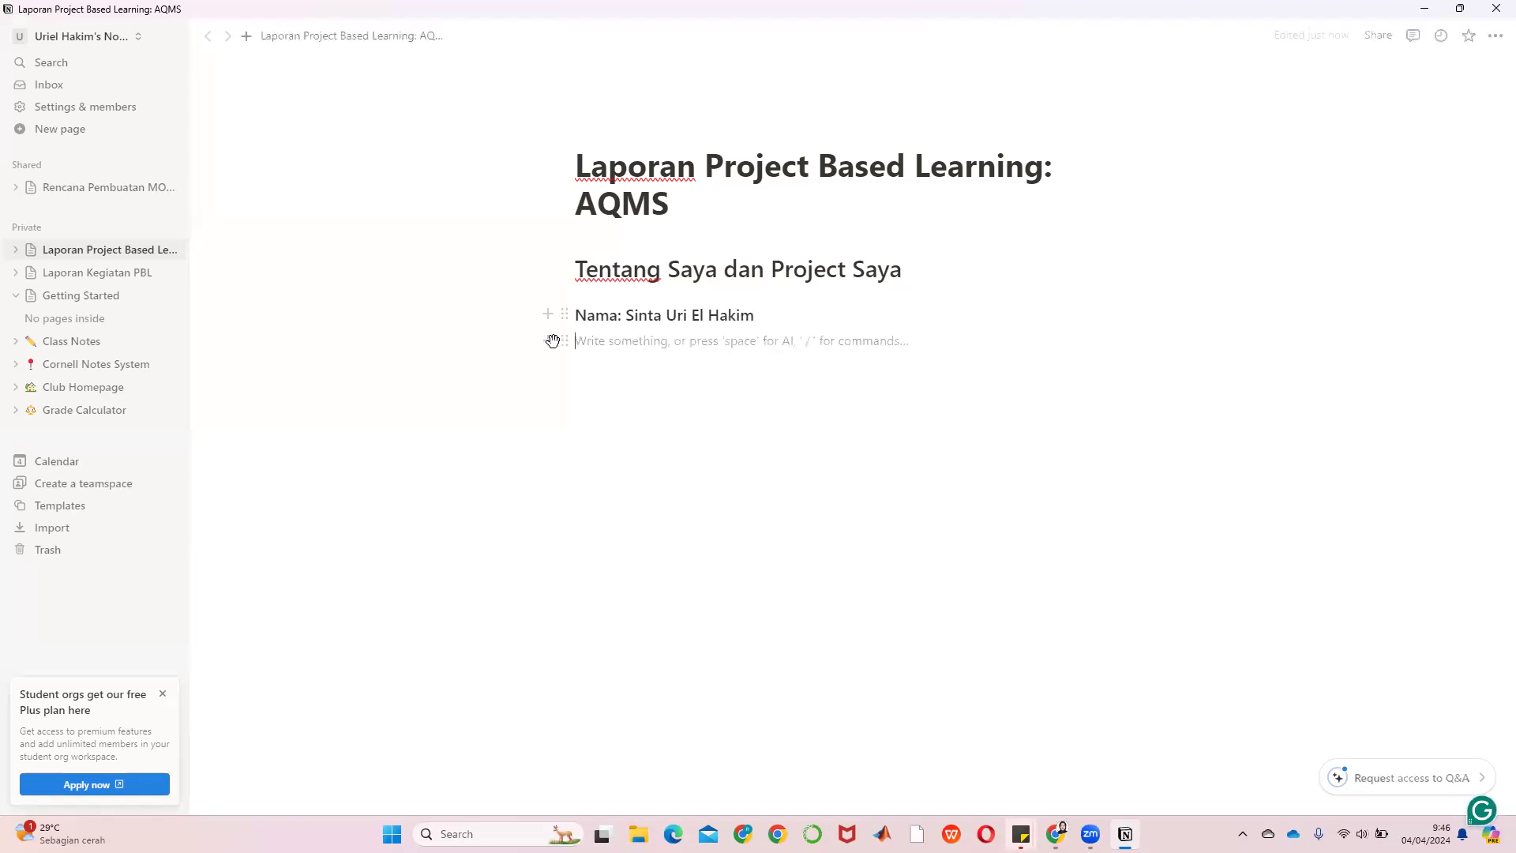
type("/")
left_click(660, 628)
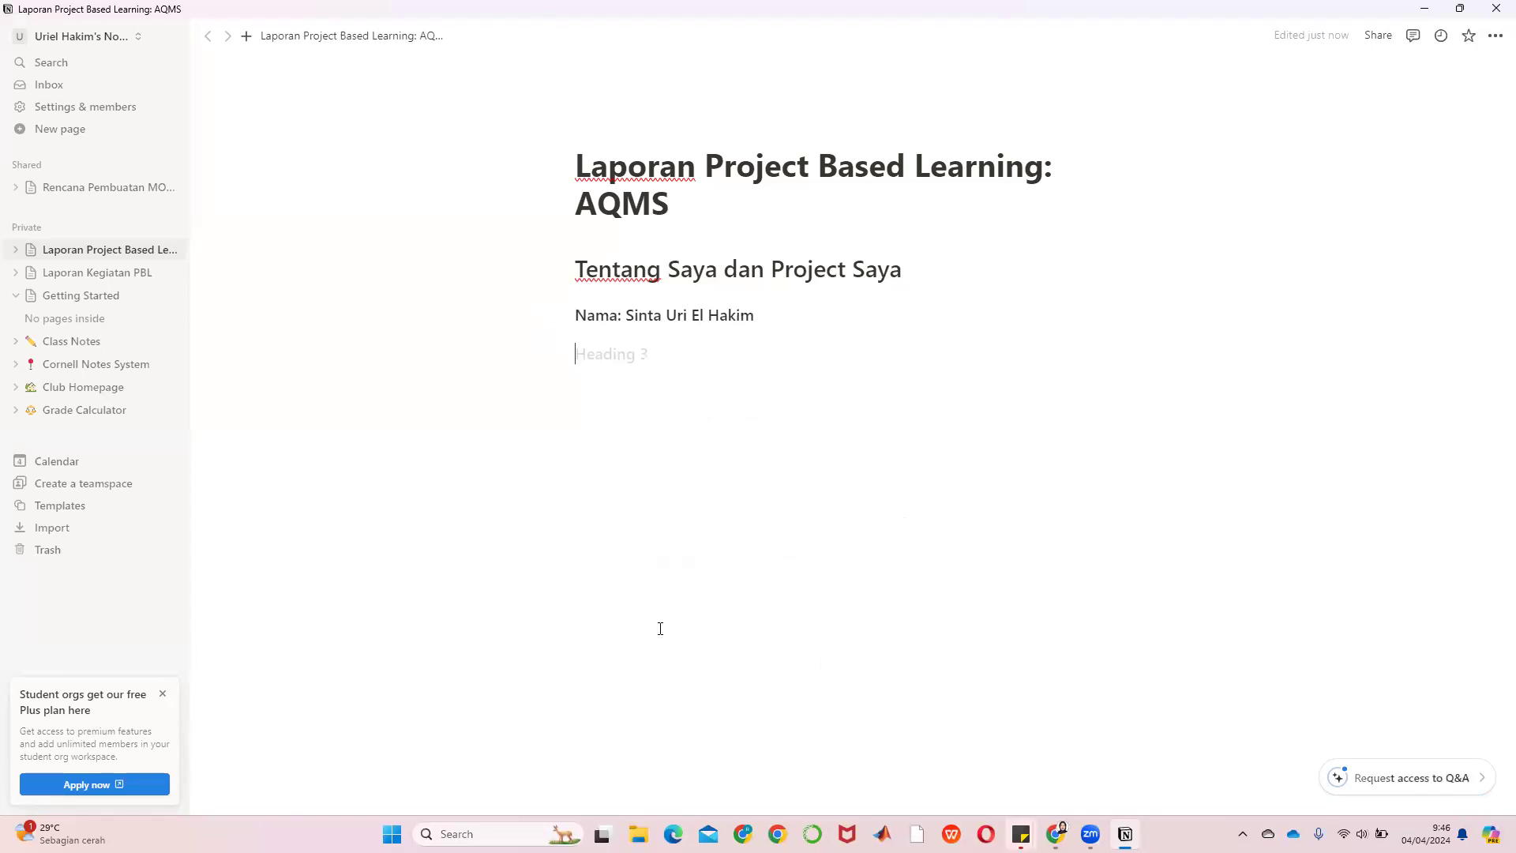
type("NIM")
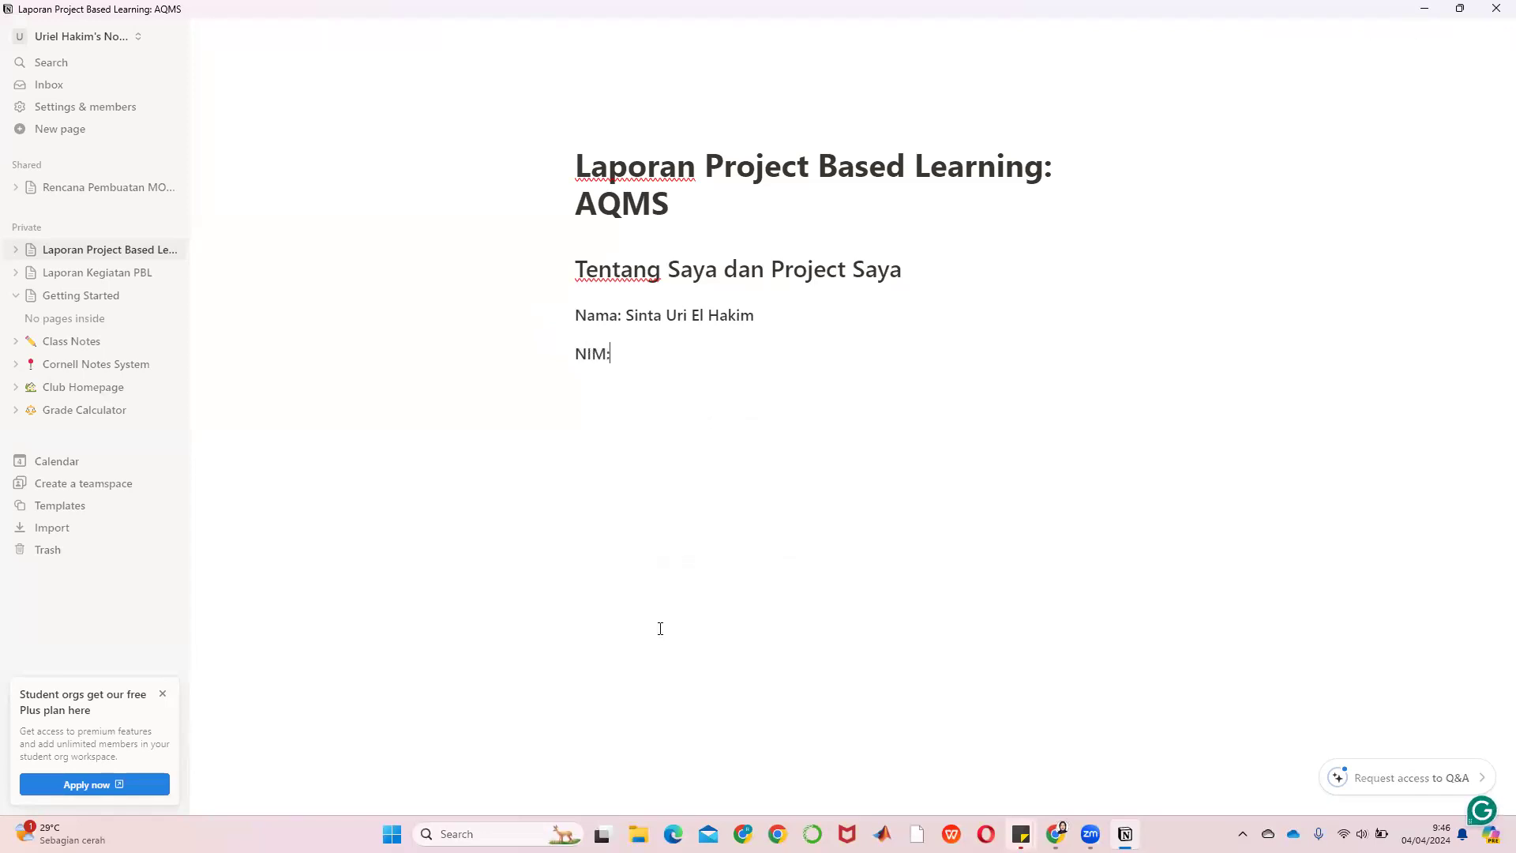
type(": xxxx-xxx-xxxx-xxx")
key("Return")
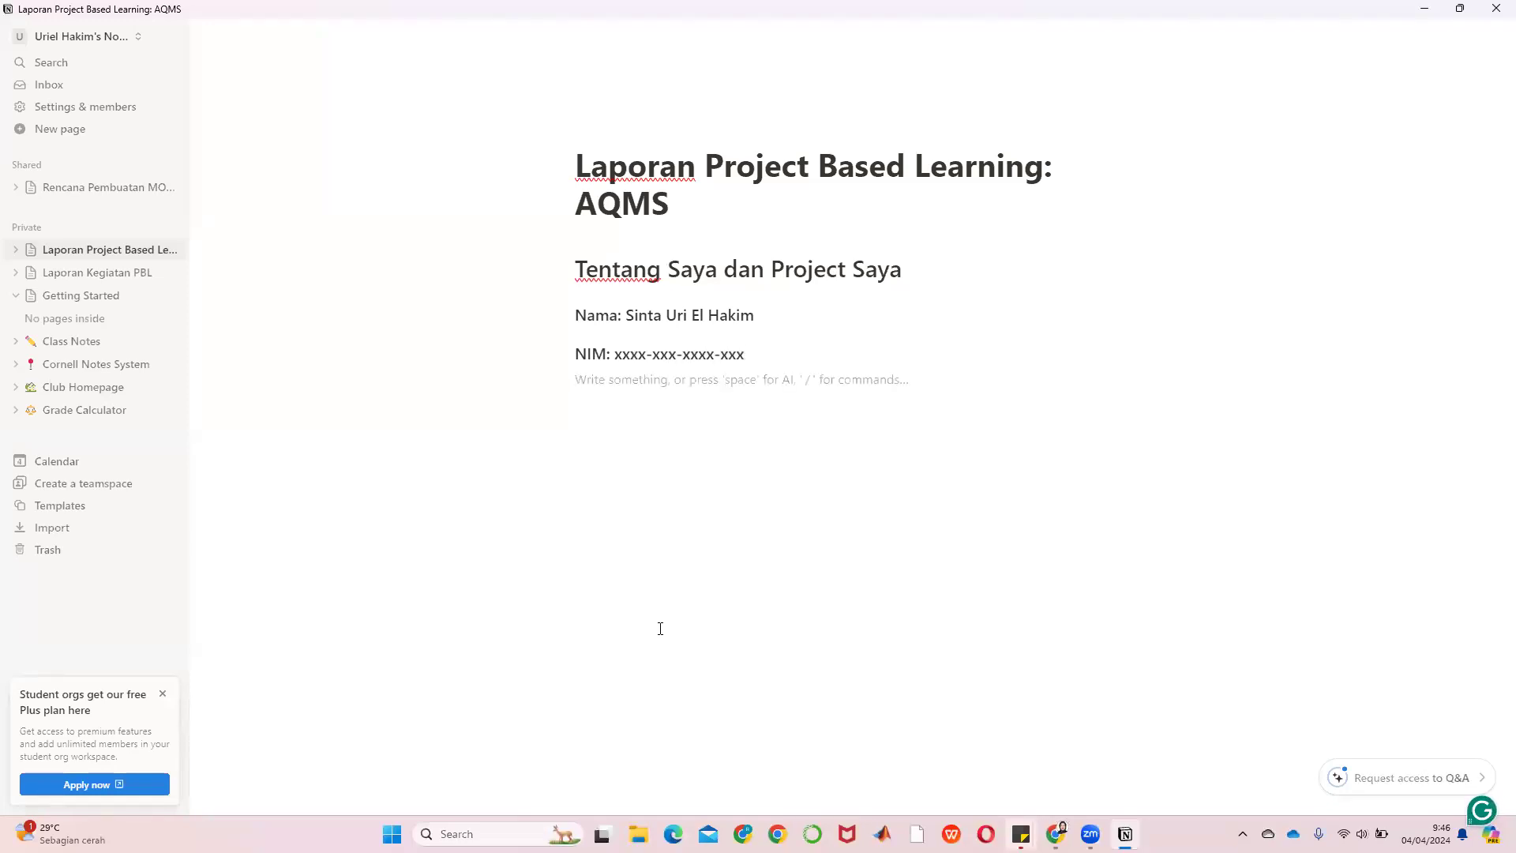
Remove the stray empty Heading 1 and add a Heading 3 line 'Kelas : DRM1'
left_click(549, 379)
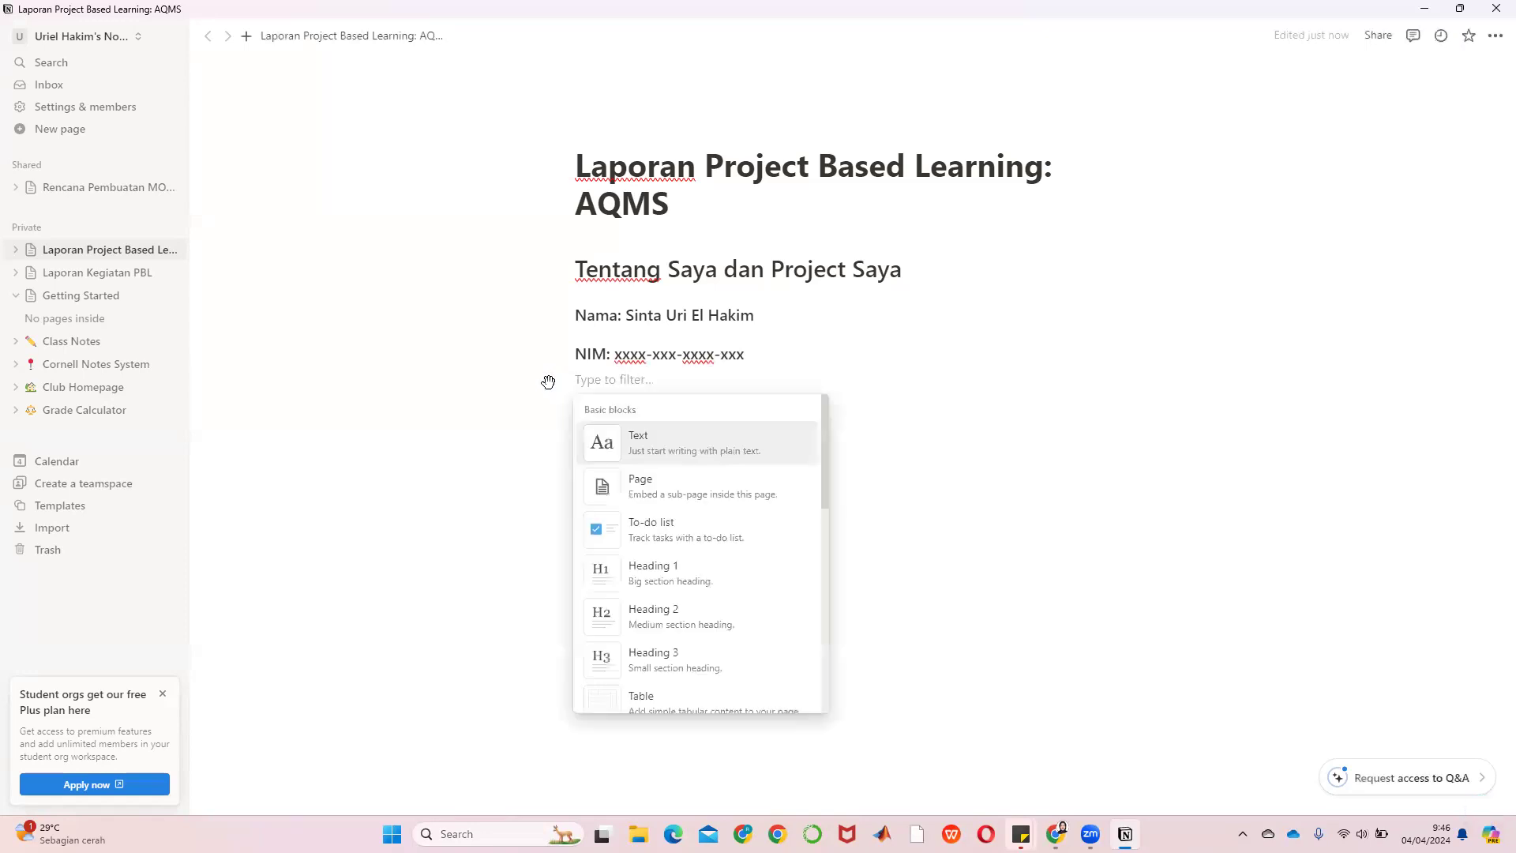
left_click(632, 570)
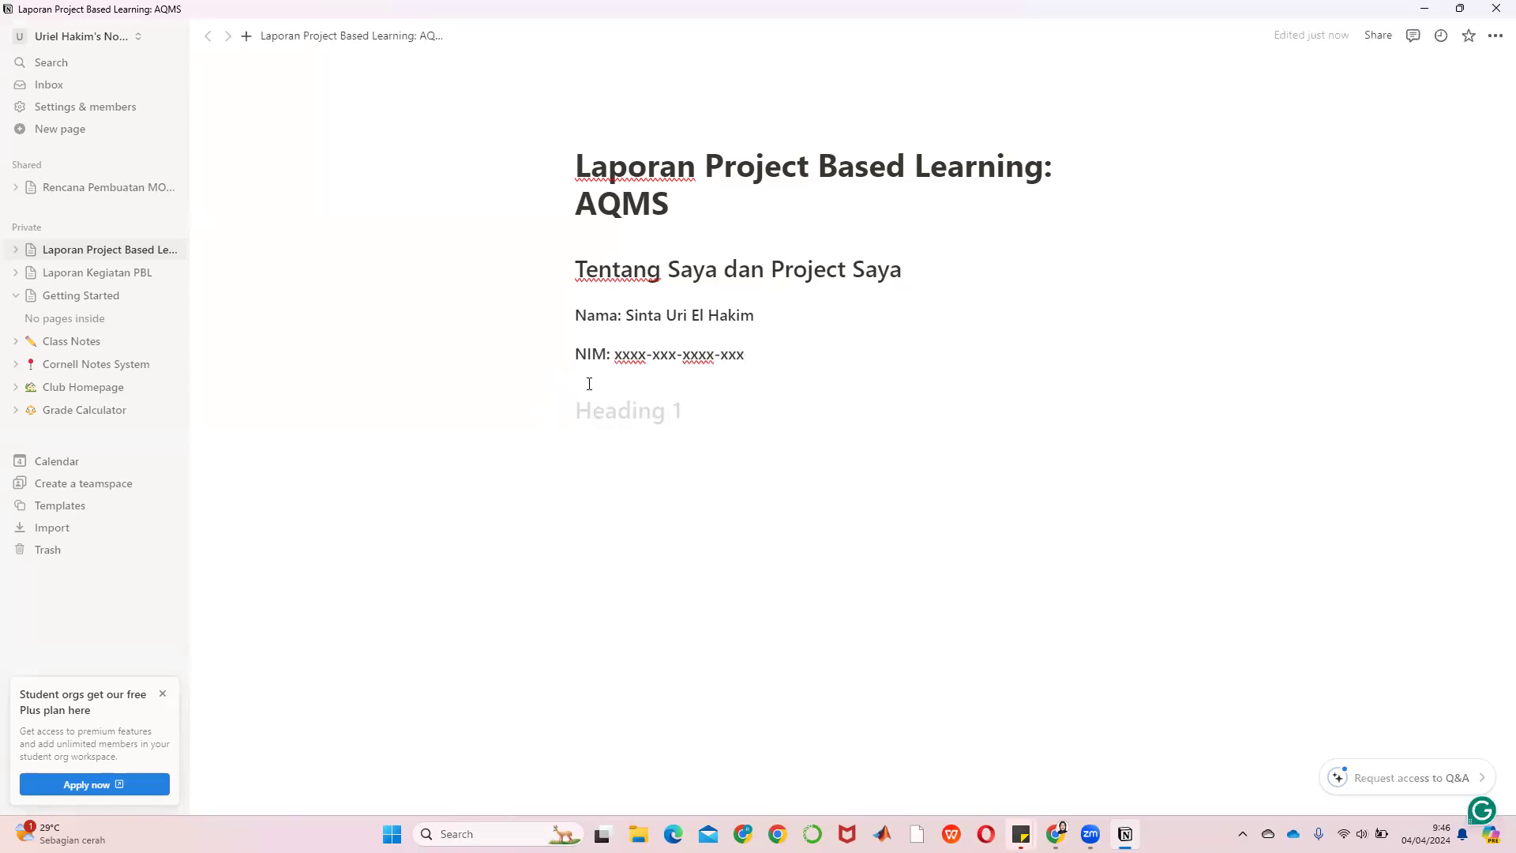
left_click(547, 409)
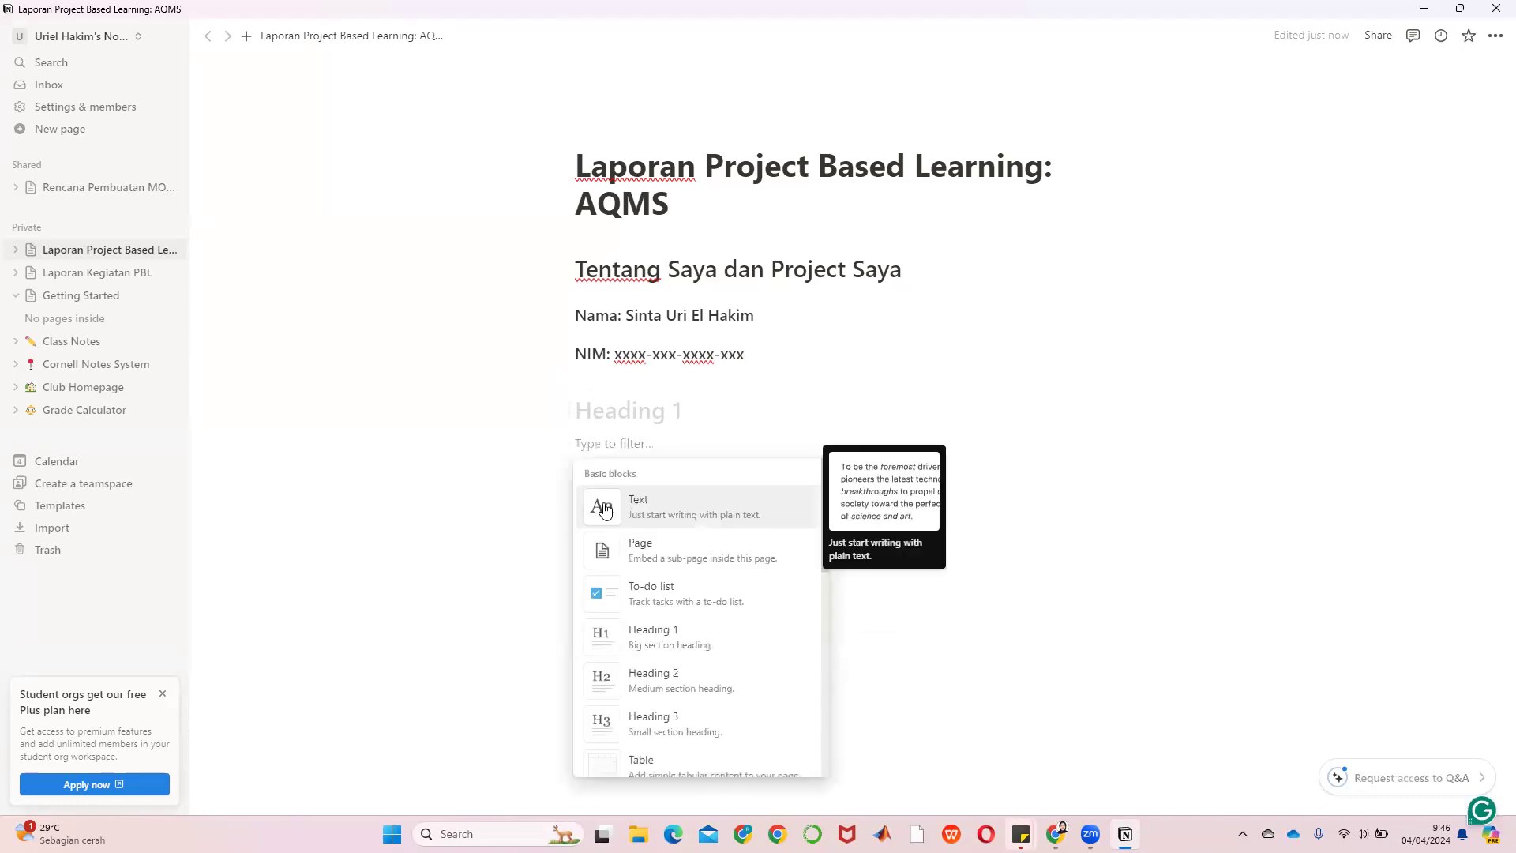
left_click(658, 728)
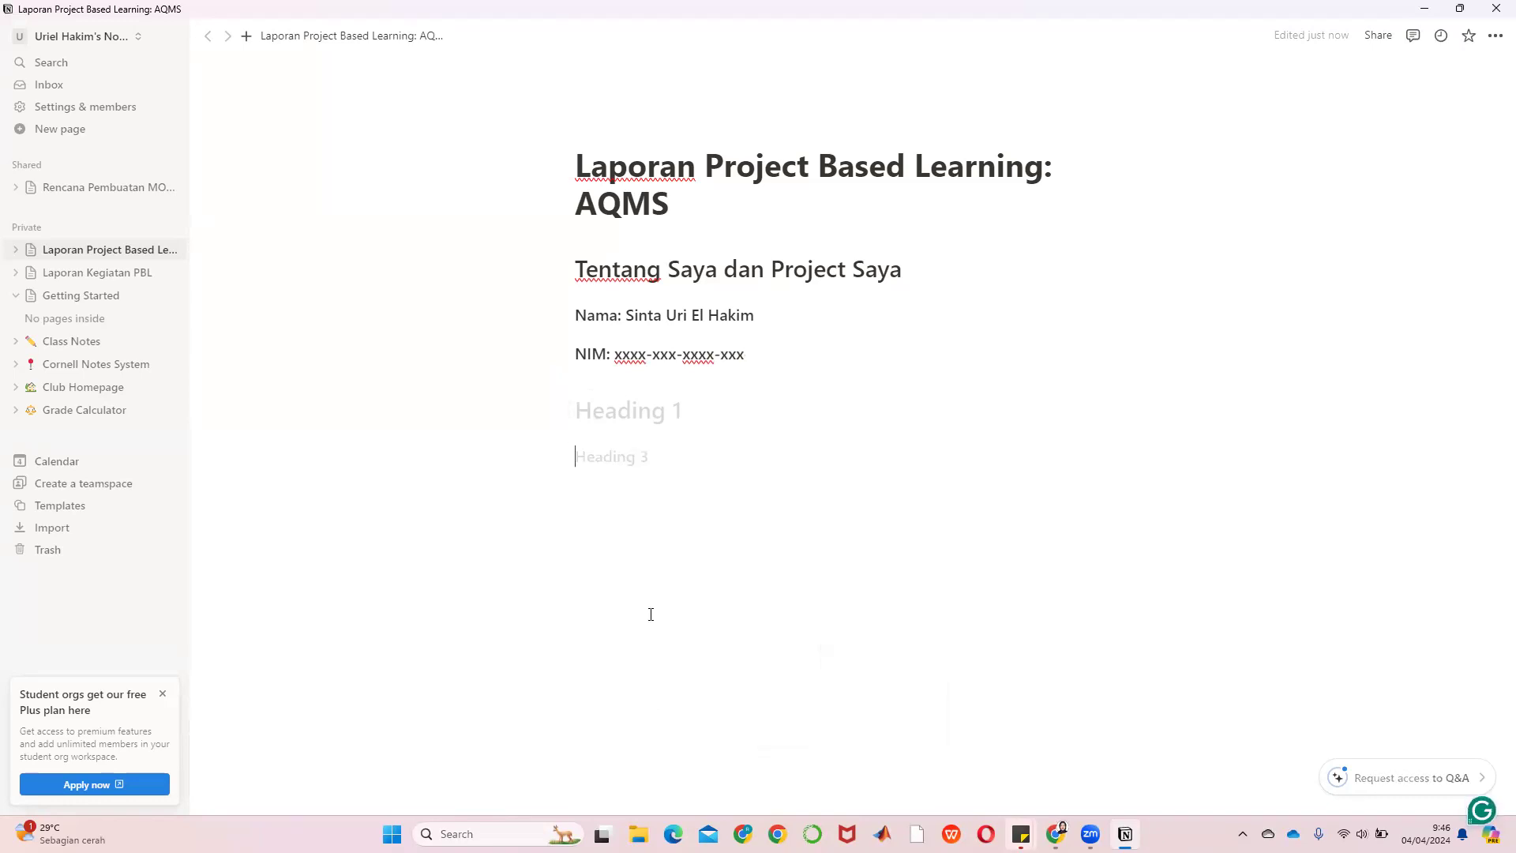
left_click(711, 407)
key("BackSpace")
key("BackSpace")
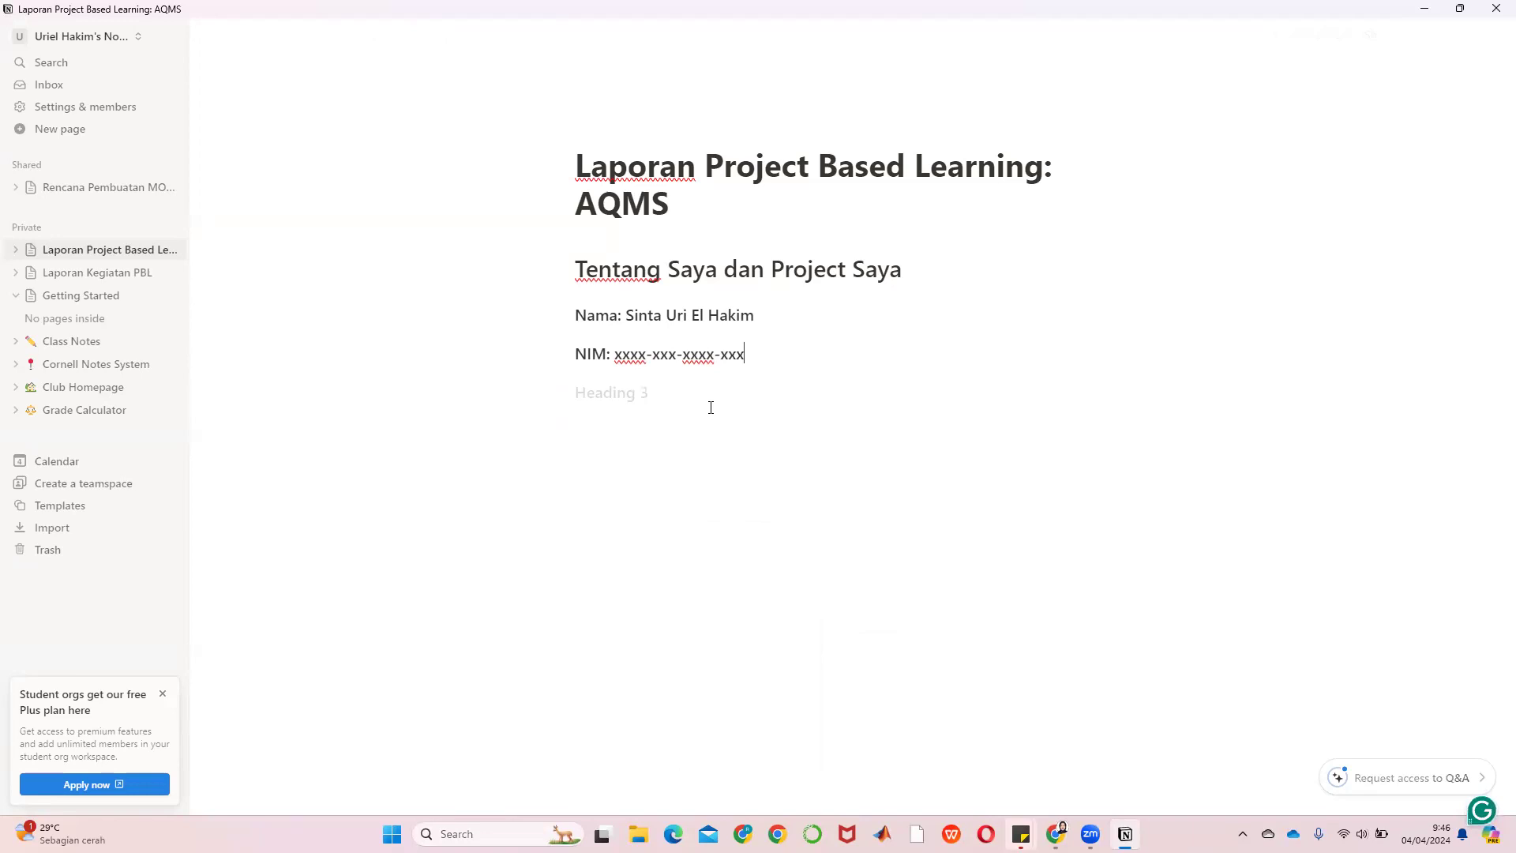
left_click(636, 395)
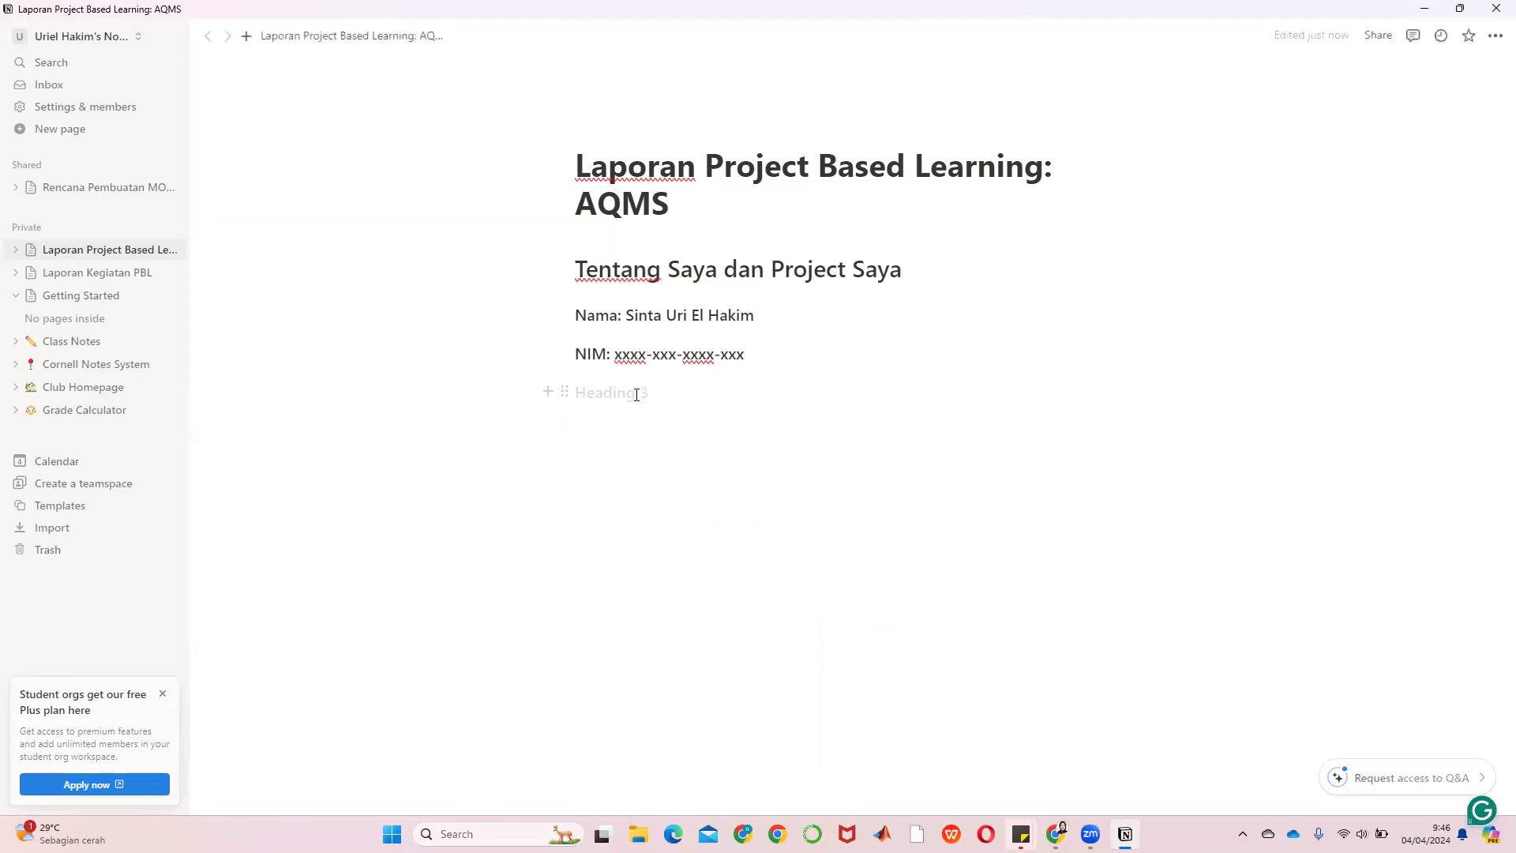
type("KElas")
key("BackSpace")
key("BackSpace")
key("BackSpace")
type("elas : DRM1")
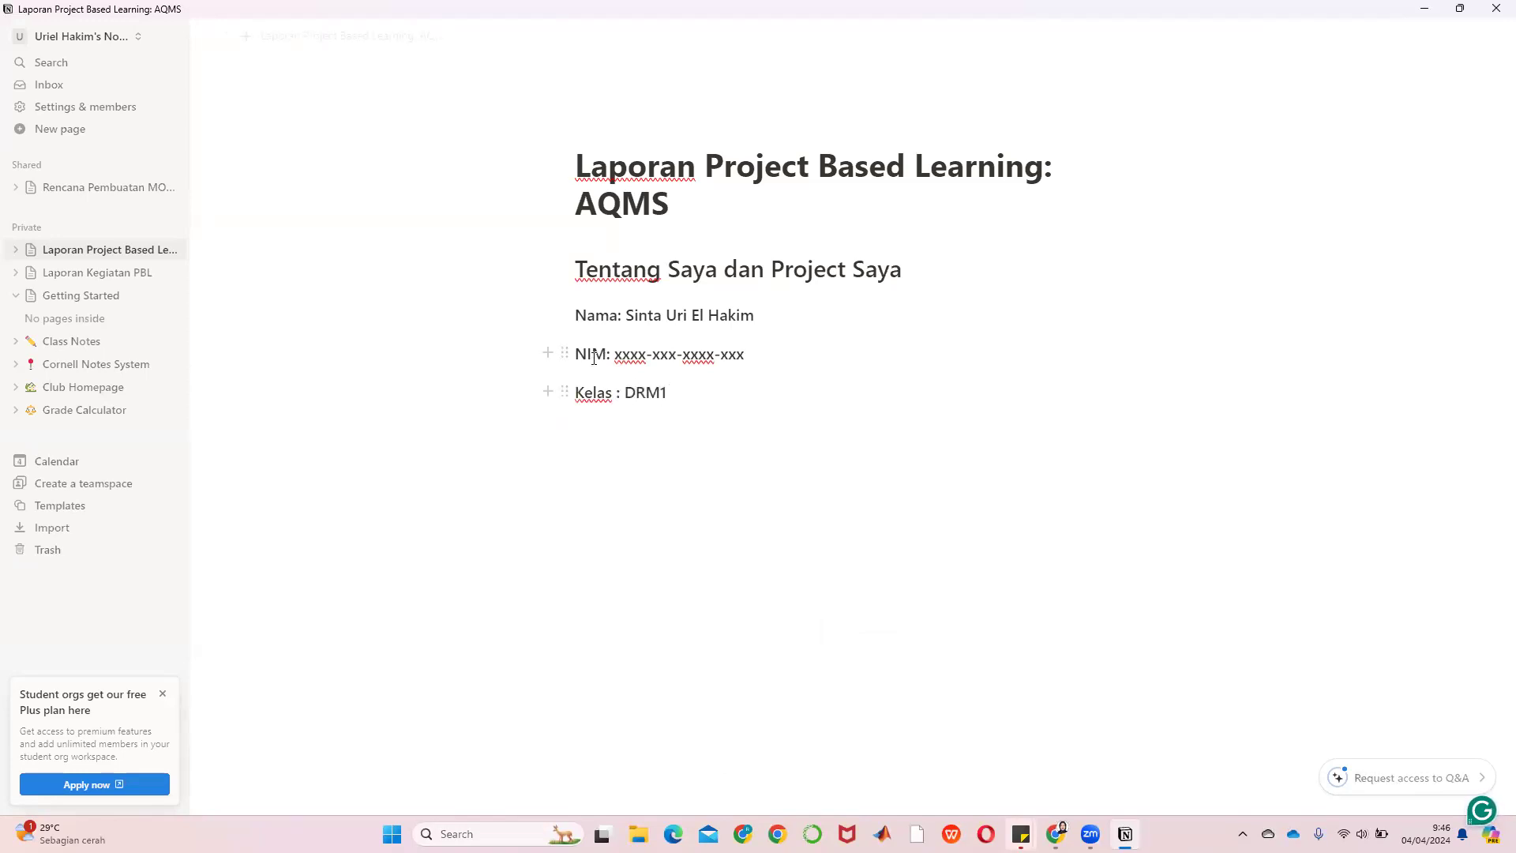
Put a space before the Nama and NIM colons and add an empty line below Kelas
left_click(607, 356)
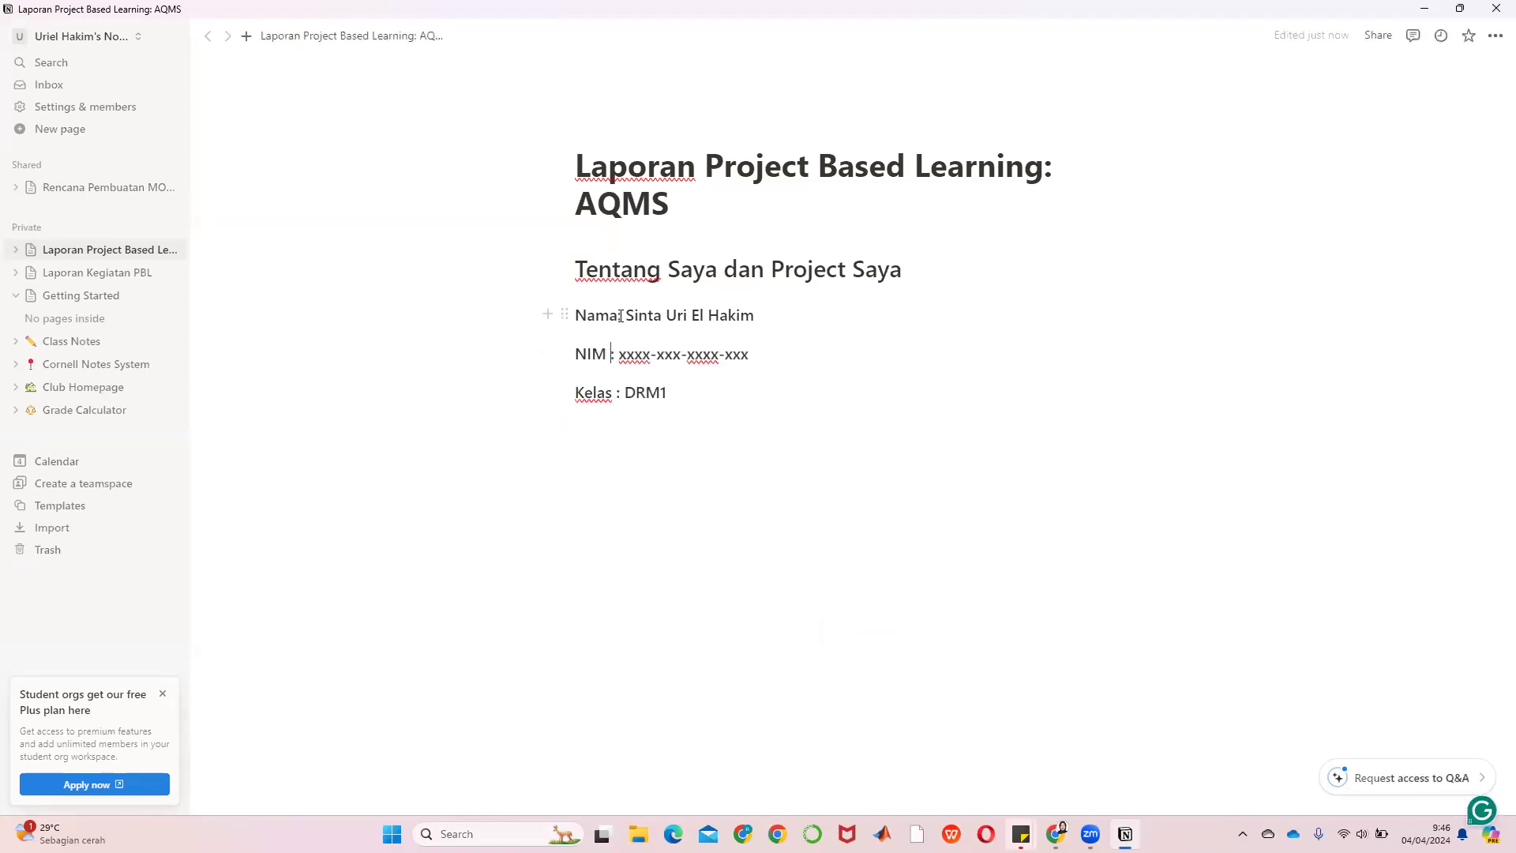
left_click(764, 421)
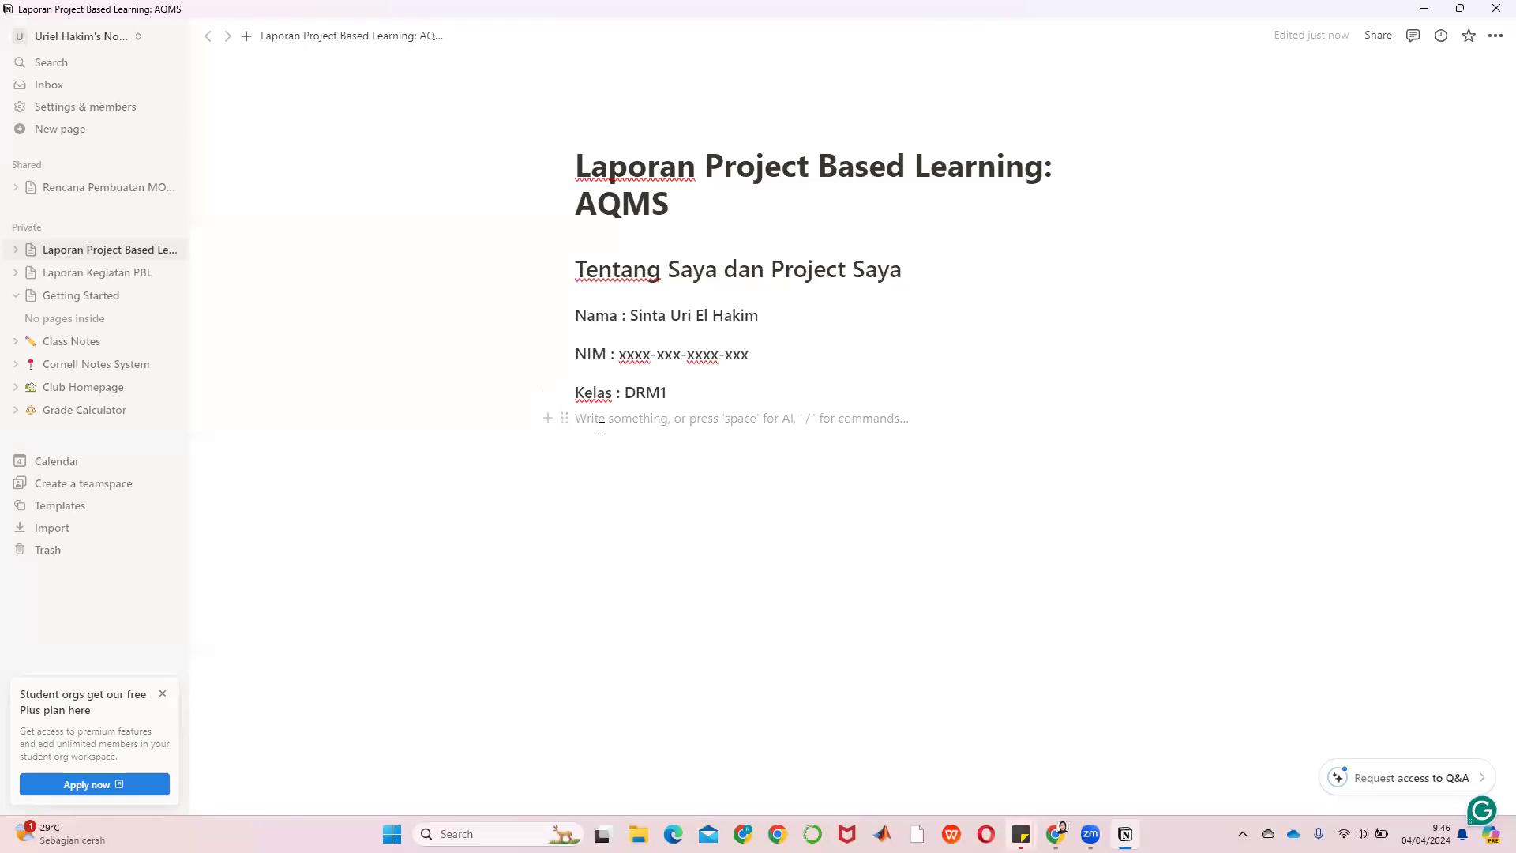
key("Return")
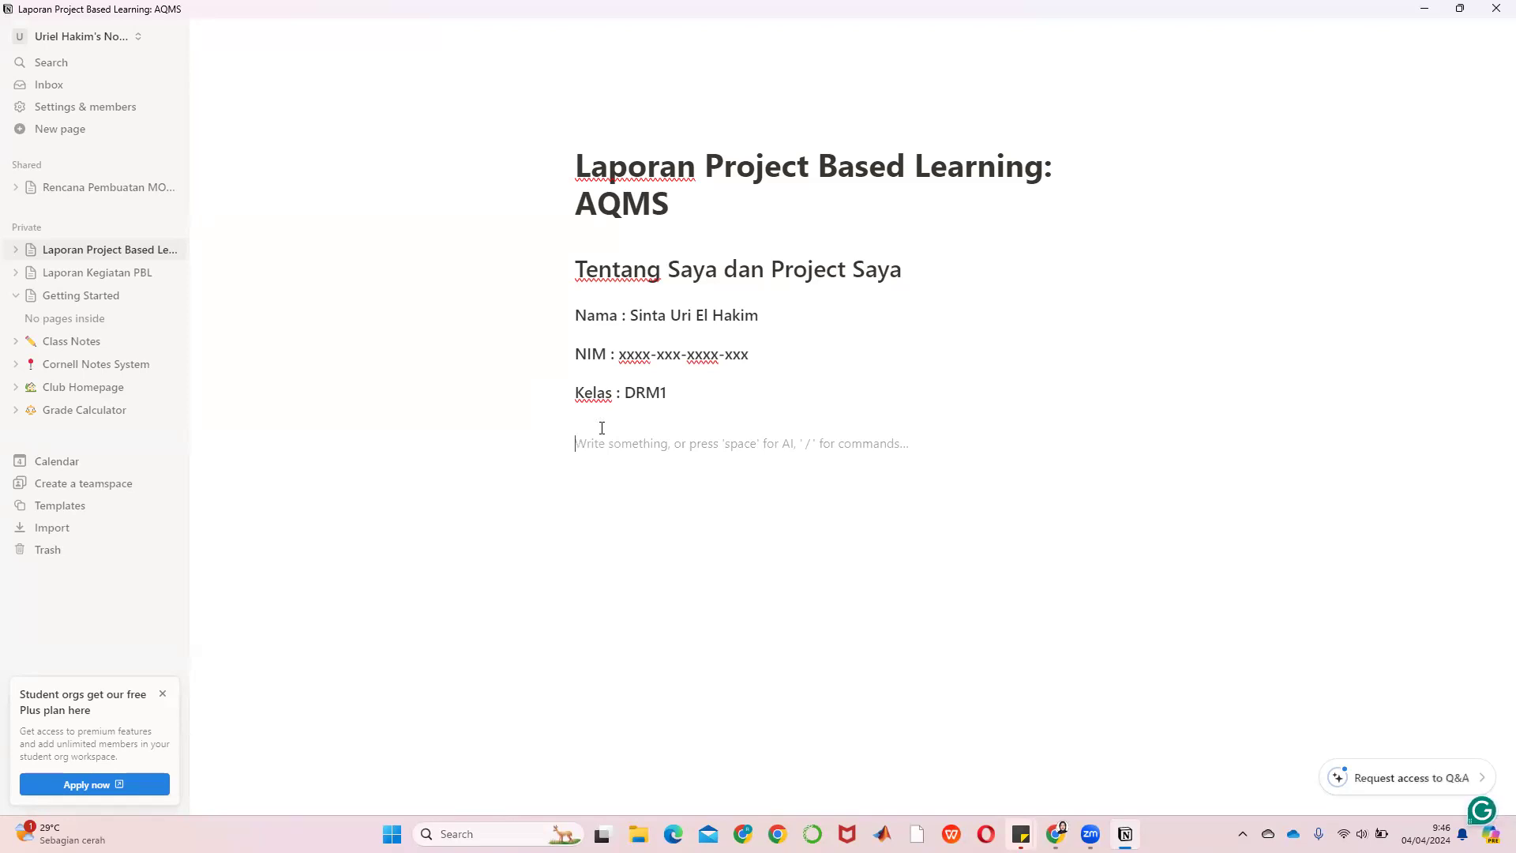
type("K")
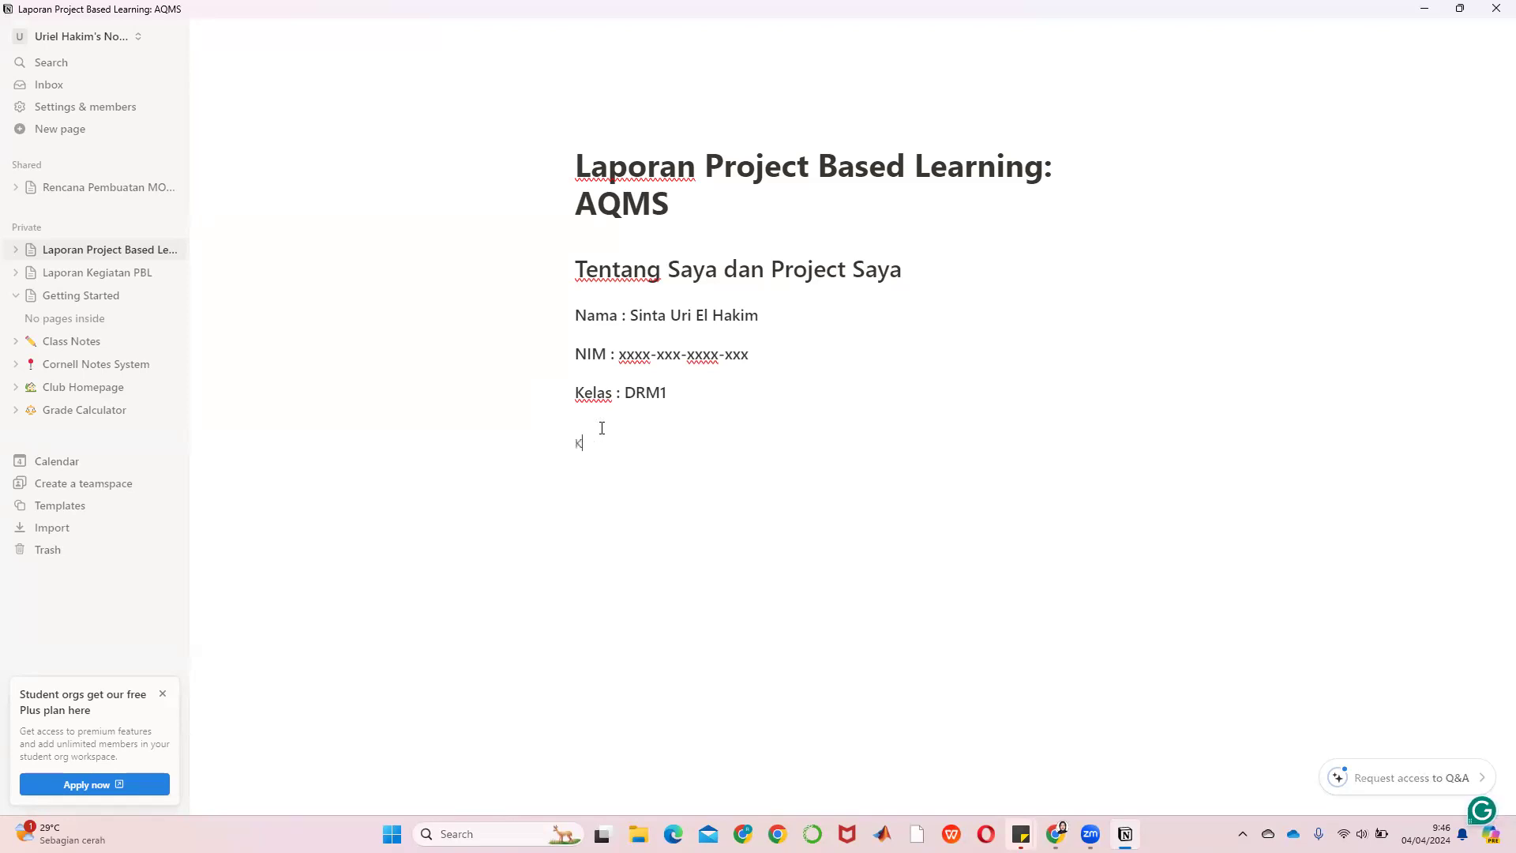
key("BackSpace")
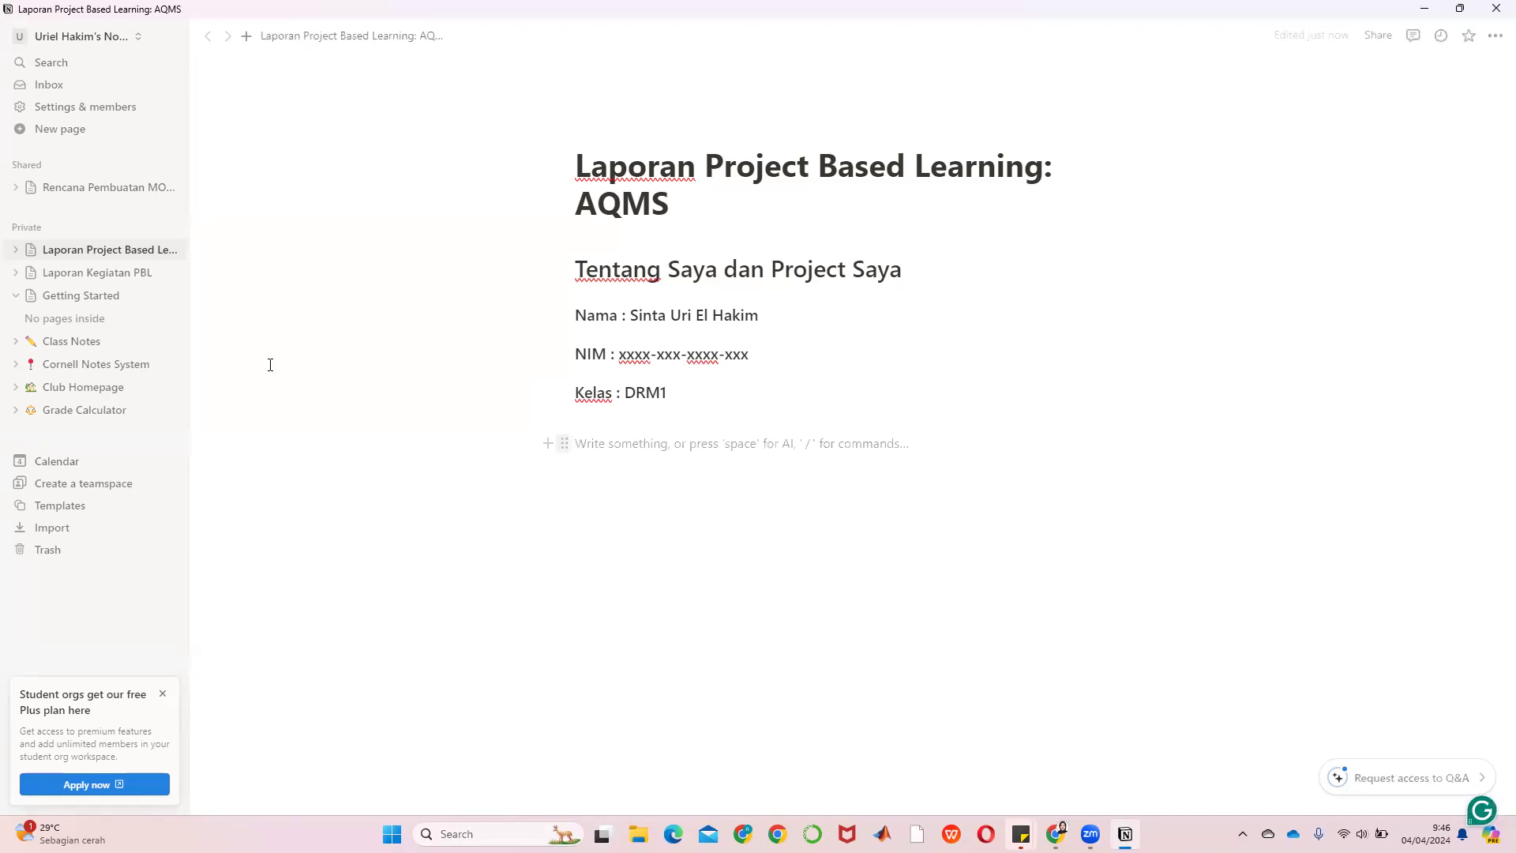
left_click(123, 274)
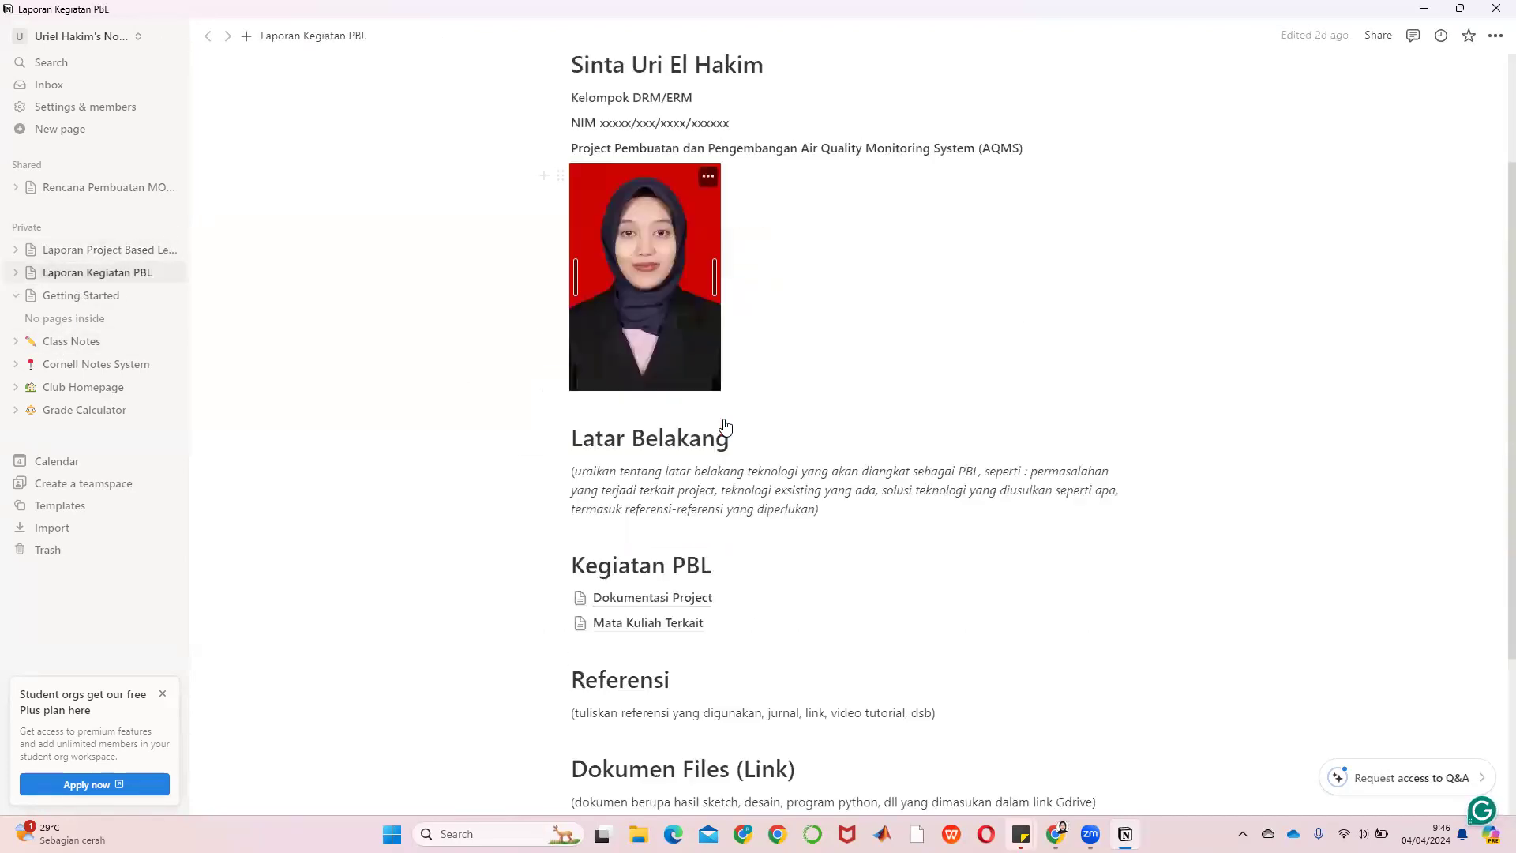
scroll(721, 430, "down", 3)
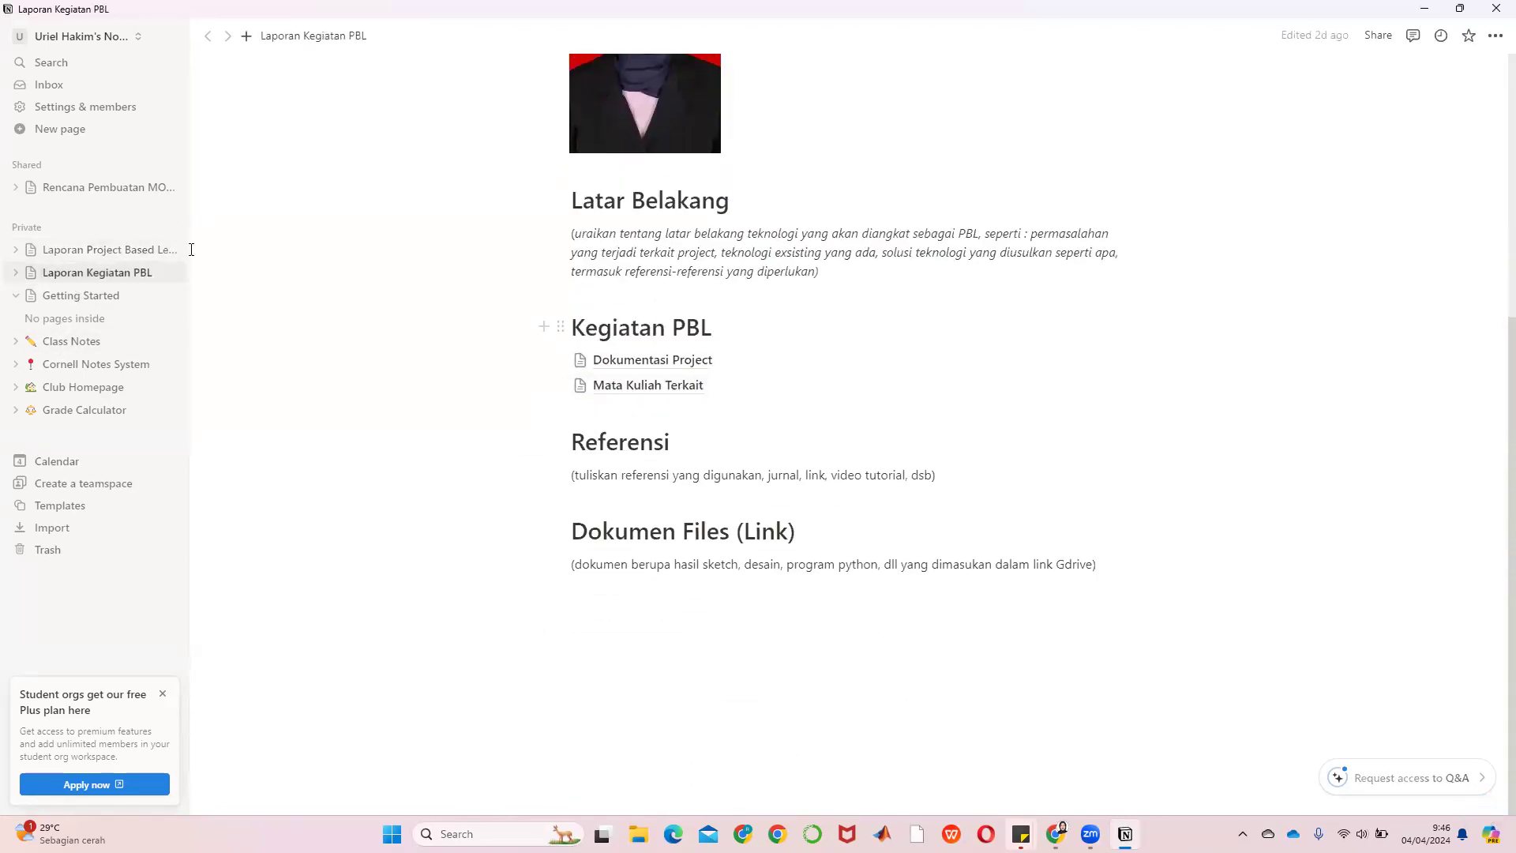
left_click(66, 251)
left_click(594, 436)
type("Keg")
key("BackSpace")
key("BackSpace")
key("BackSpace")
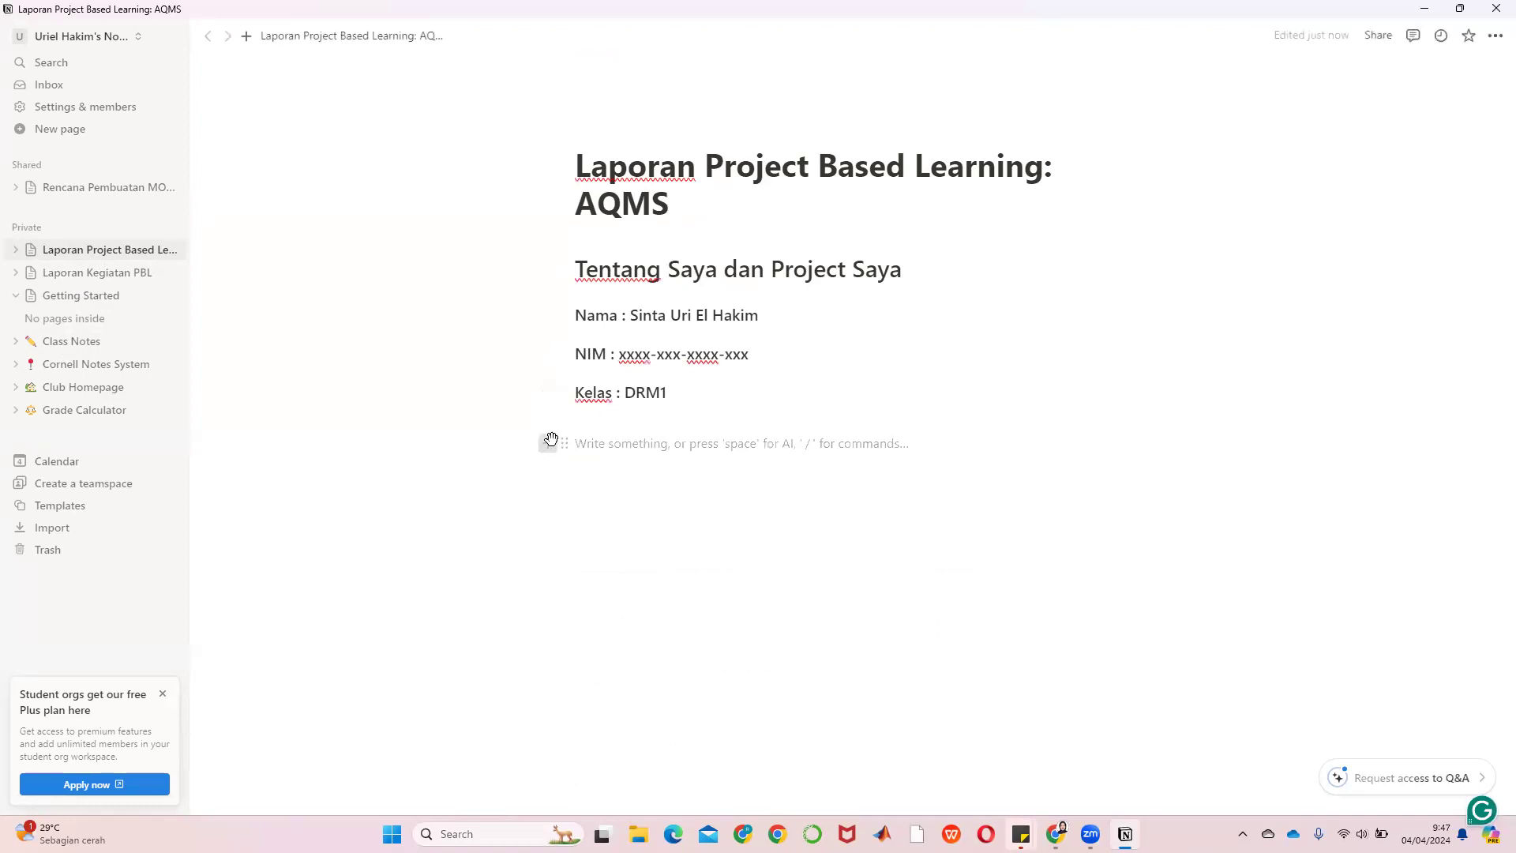
Add a Heading 1 'Kegiatan PBL' below the Kelas line, with a new line beneath it
left_click(540, 443)
left_click(672, 641)
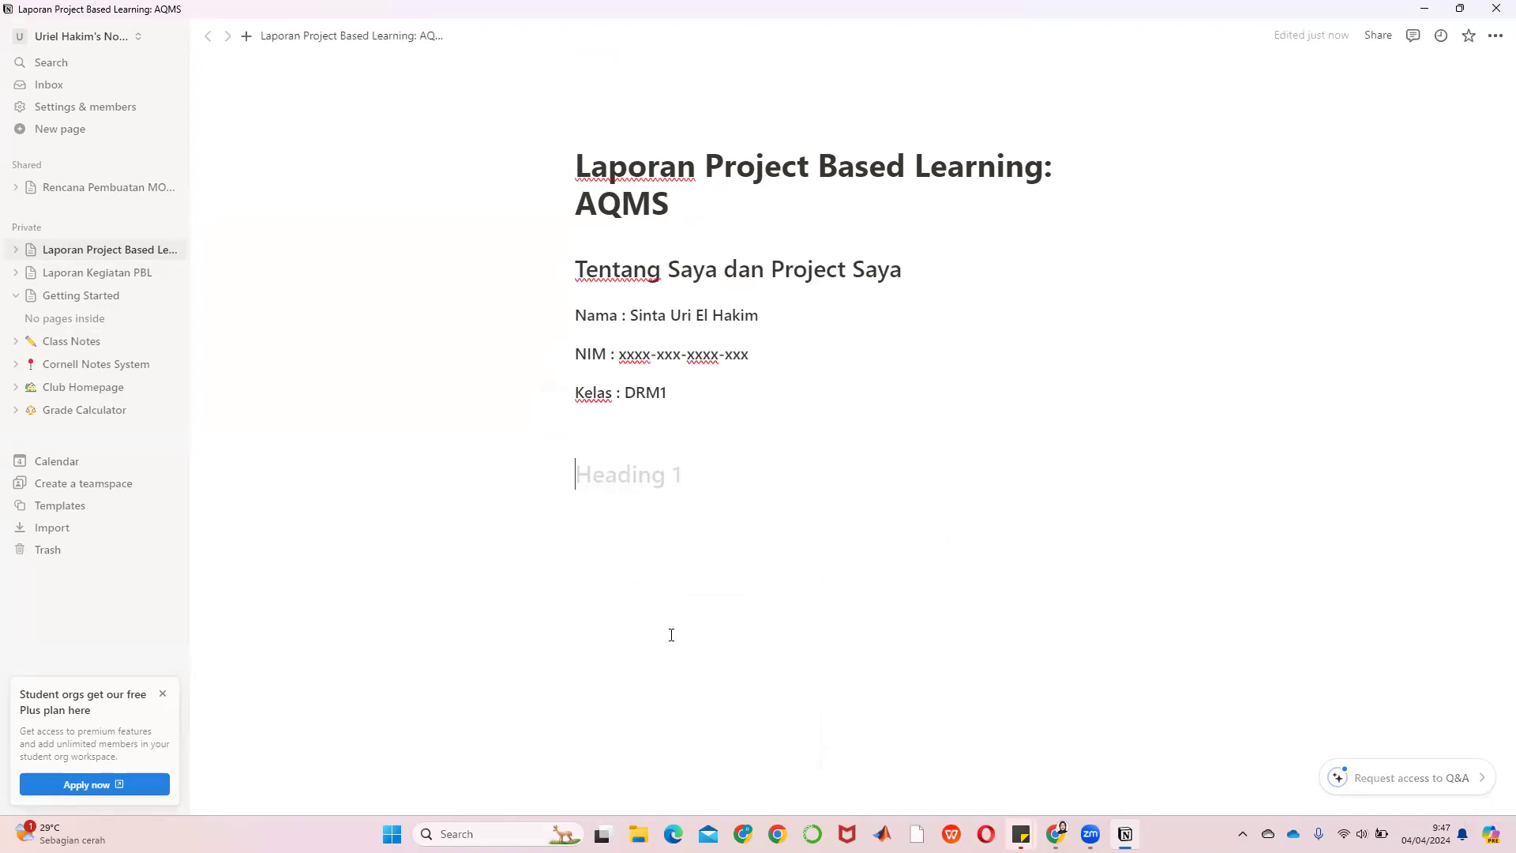
type("Kegiatan PBL")
key("Return")
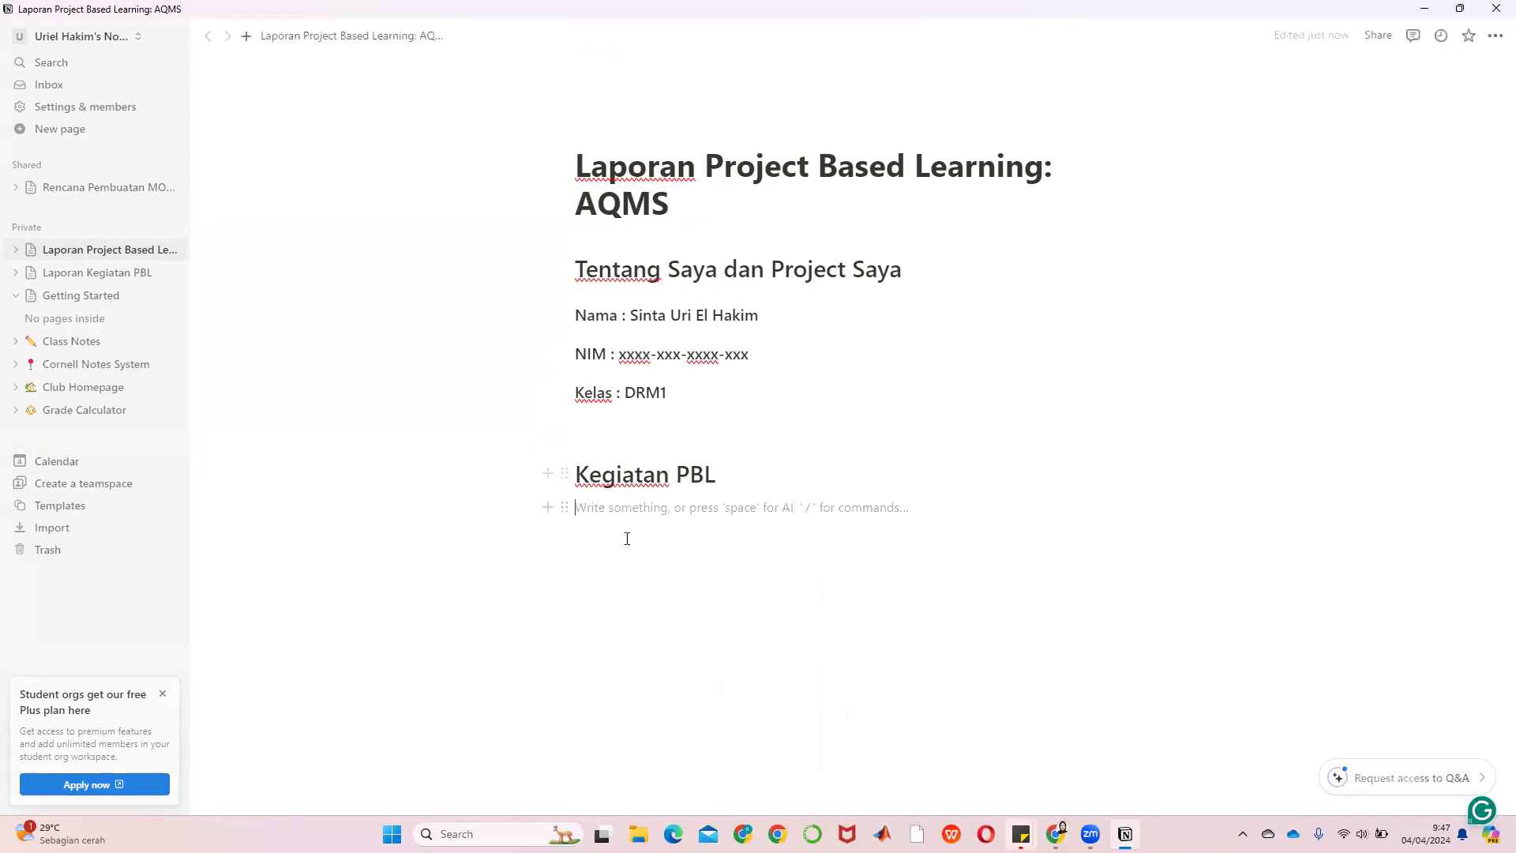
left_click(546, 506)
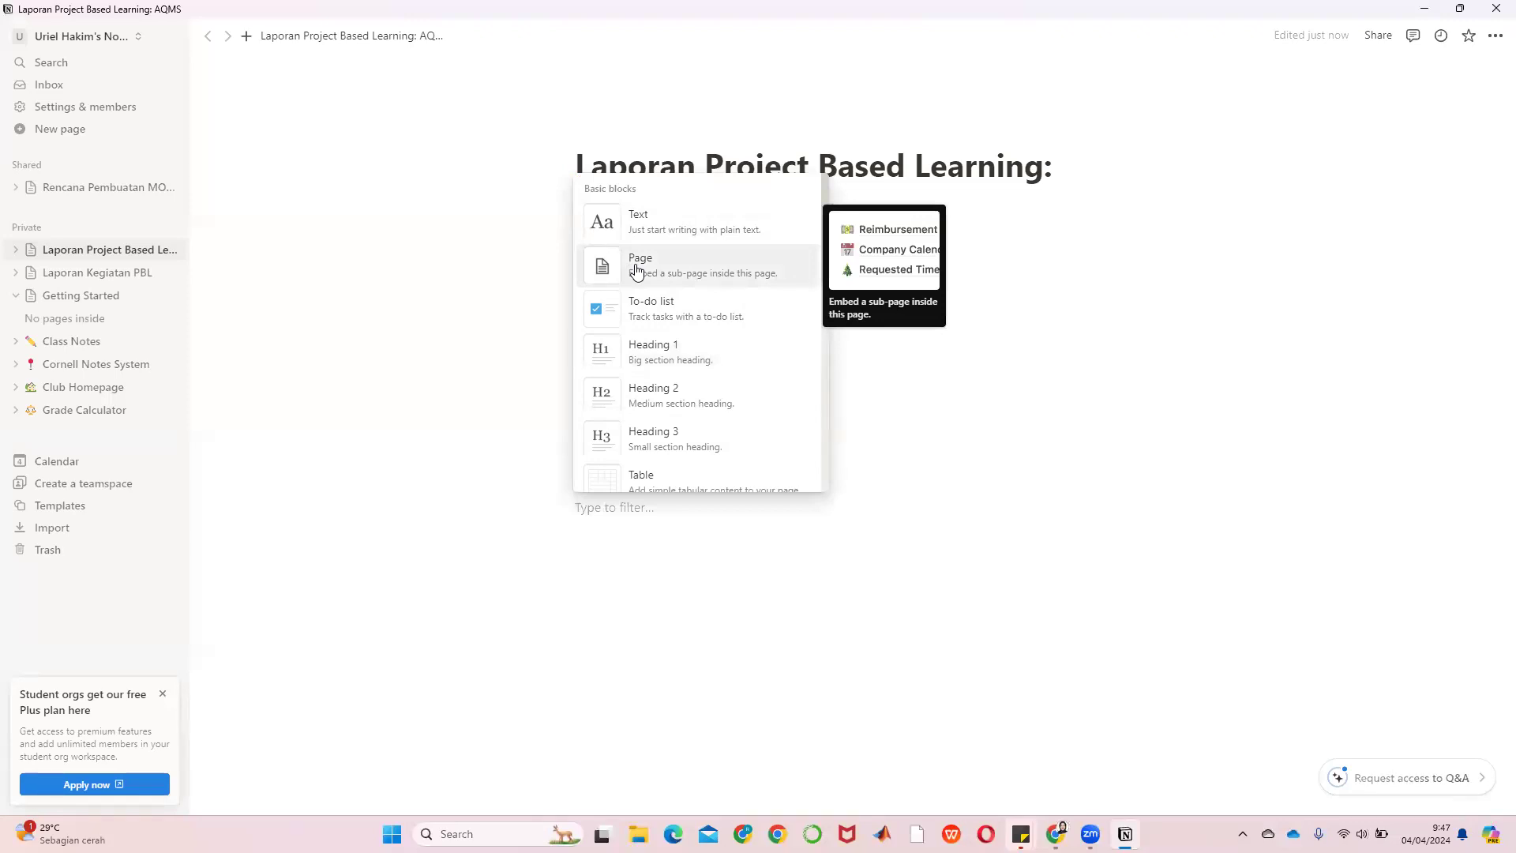
Embed a 'Dokumentasi Kegiatan PBL' sub-page under the heading and return to the AQMS report
left_click(637, 267)
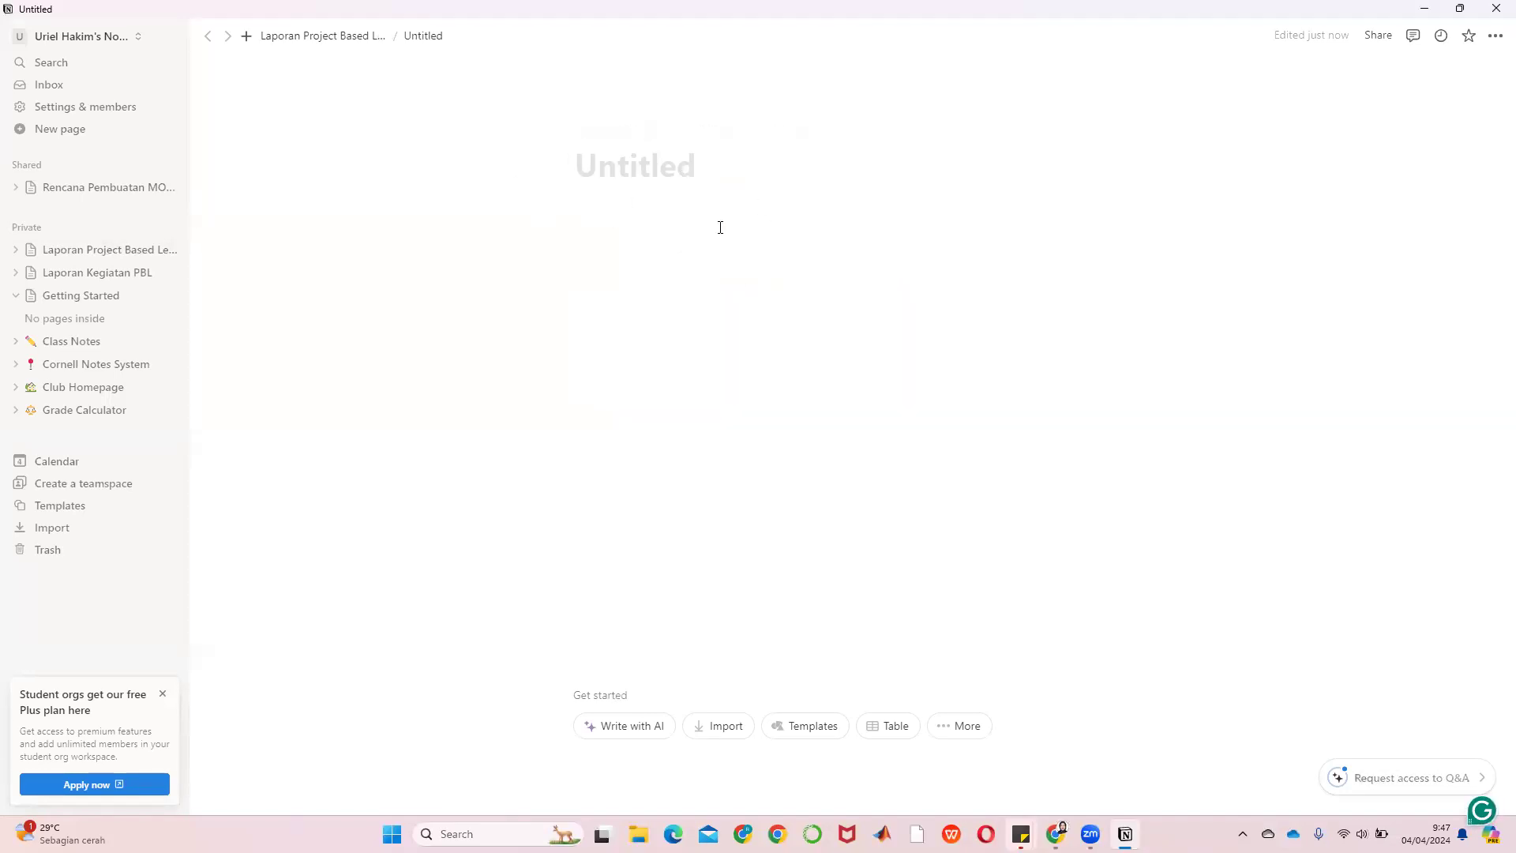
type("Dokumentasu")
key("BackSpace")
type("i K")
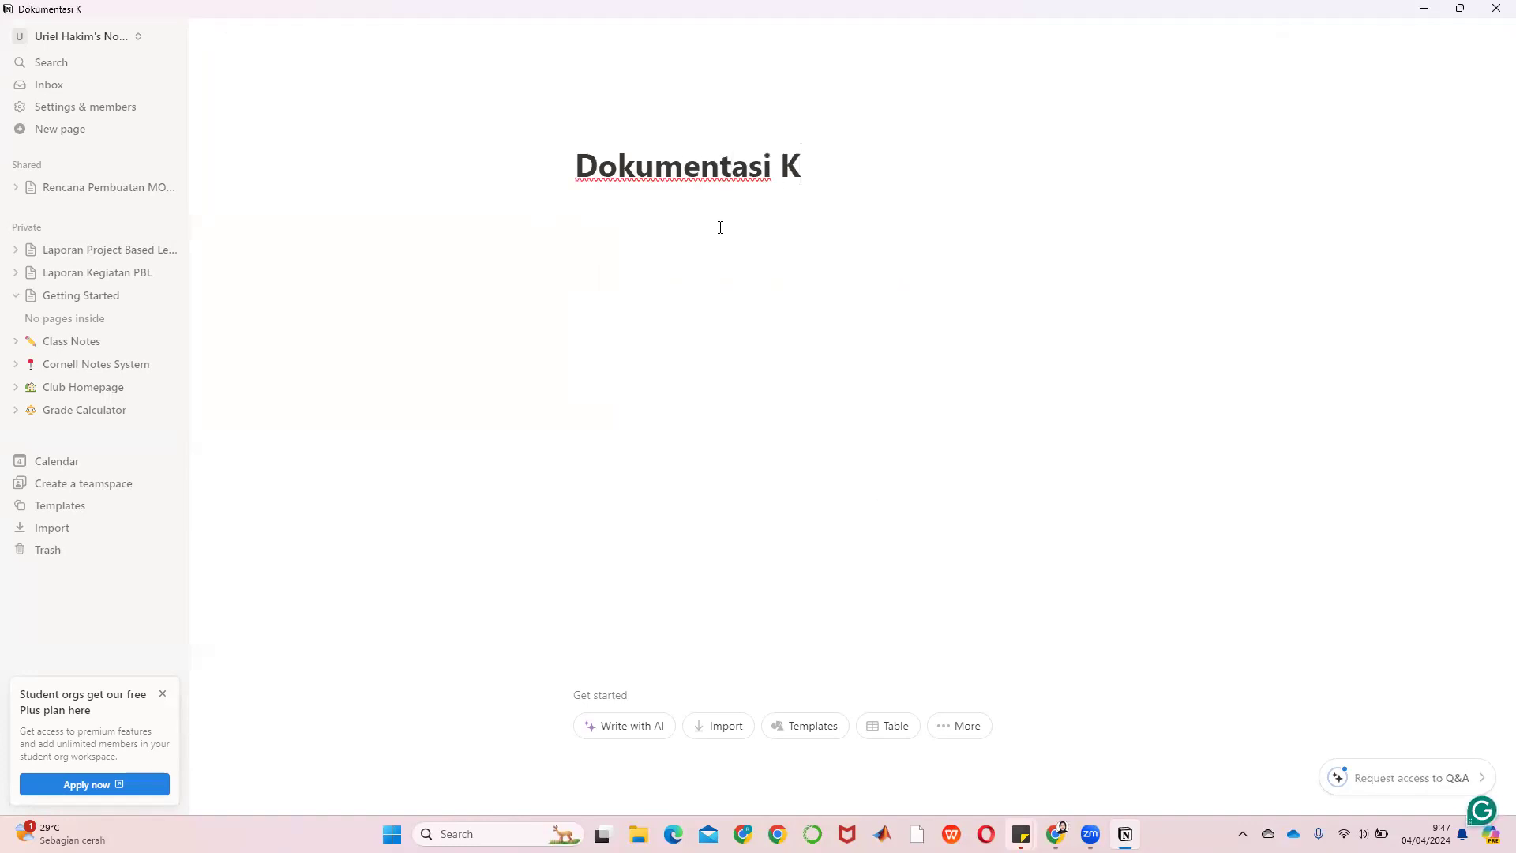
type("egiatan PBL")
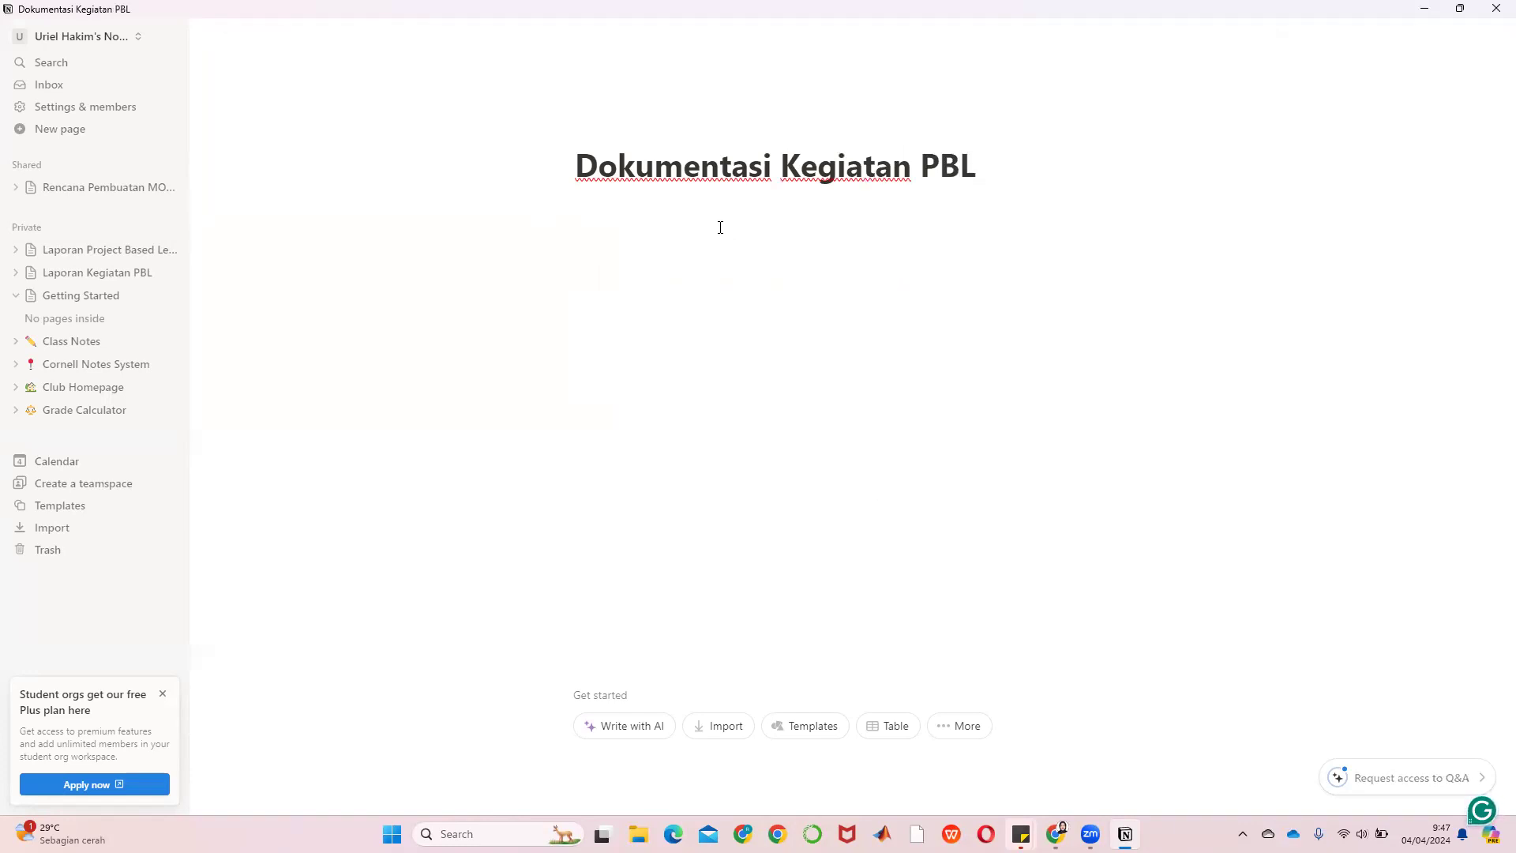
key("Return")
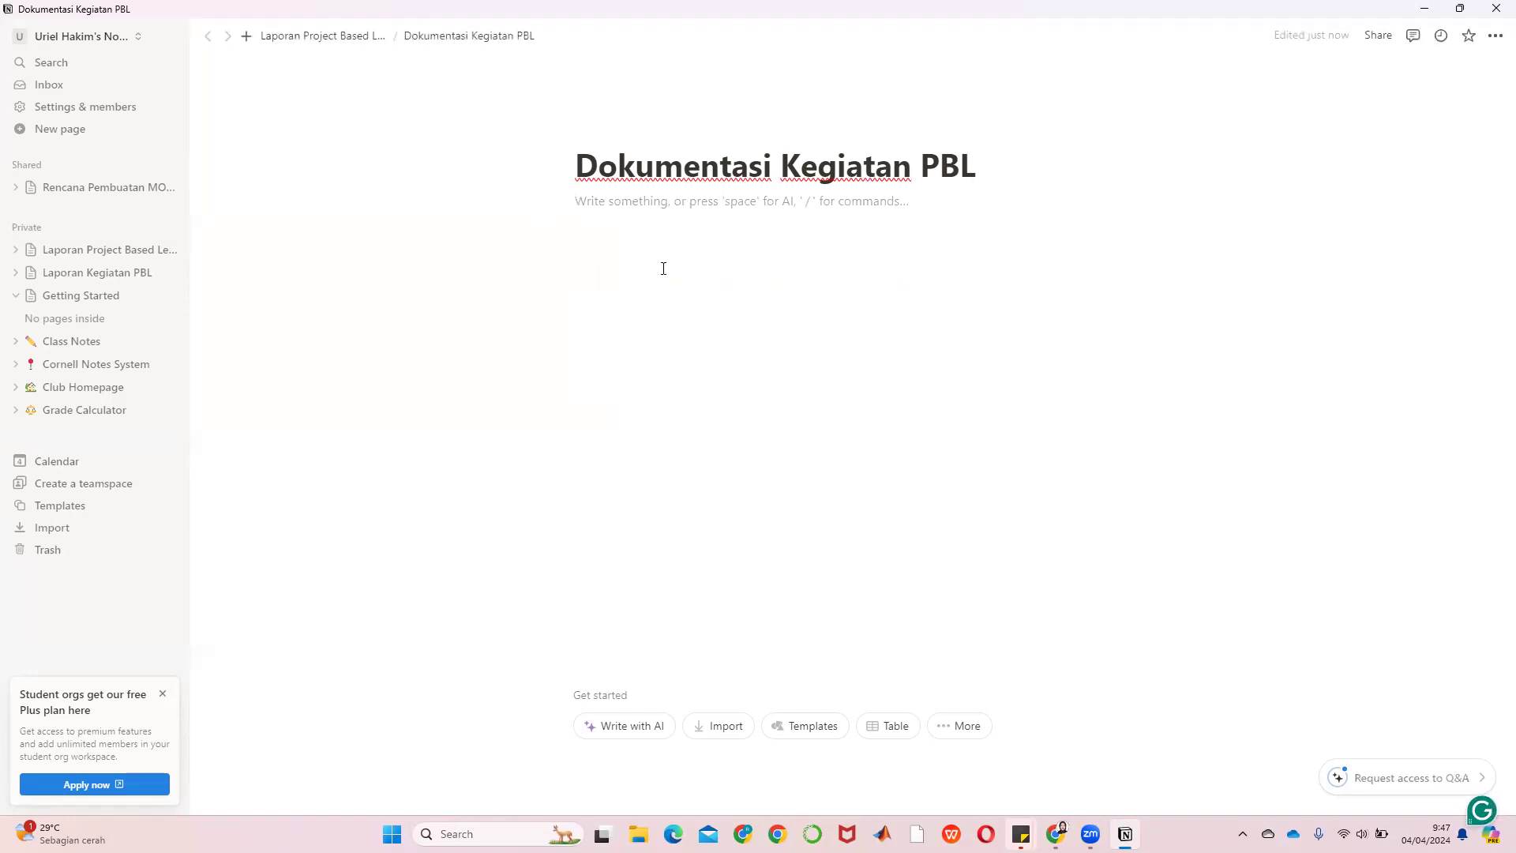
left_click(348, 35)
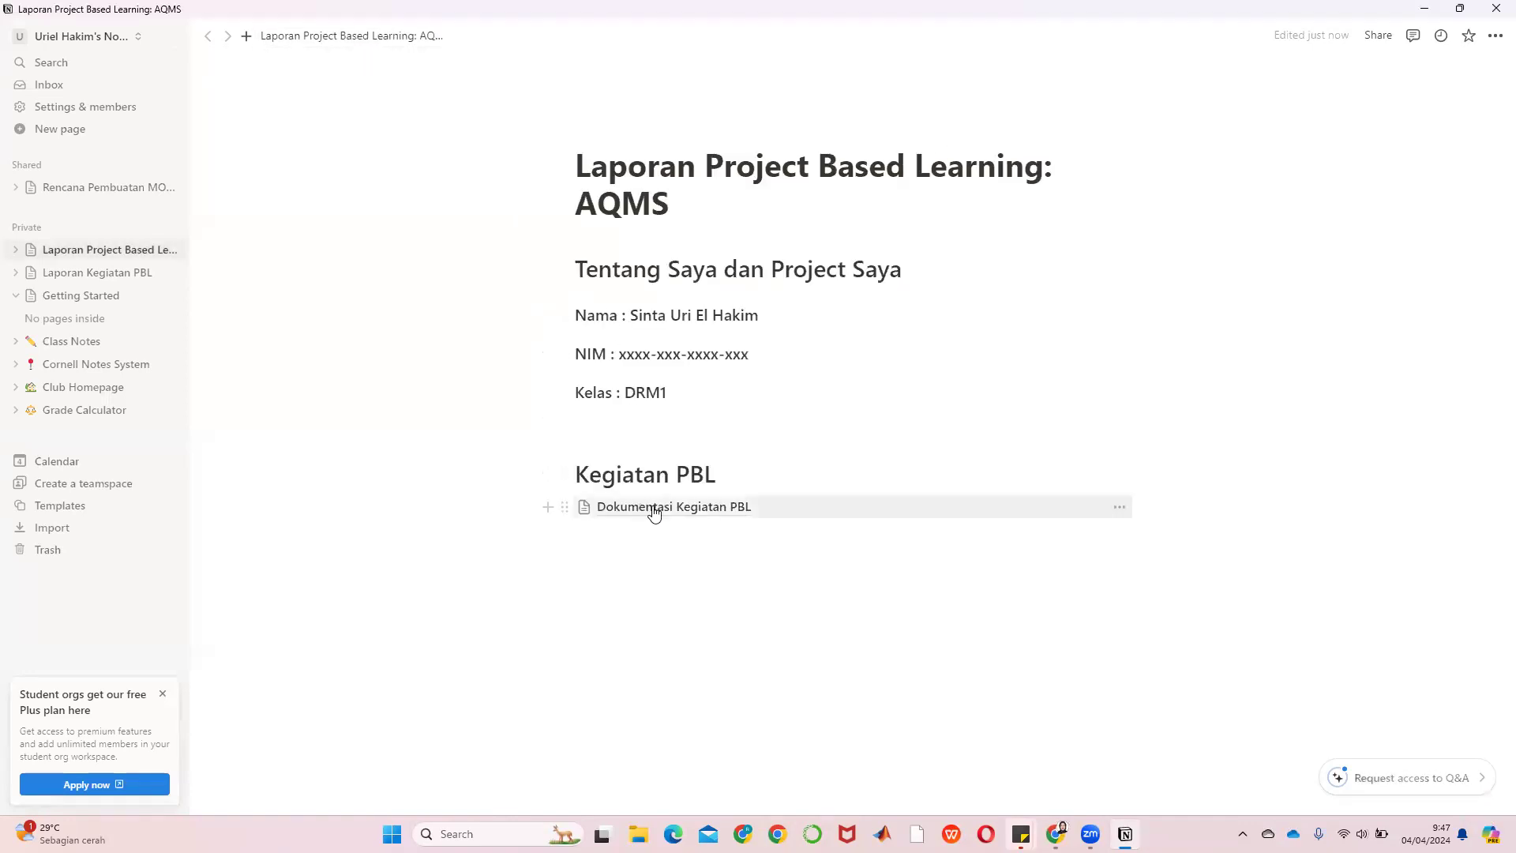
mouse_move(640, 517)
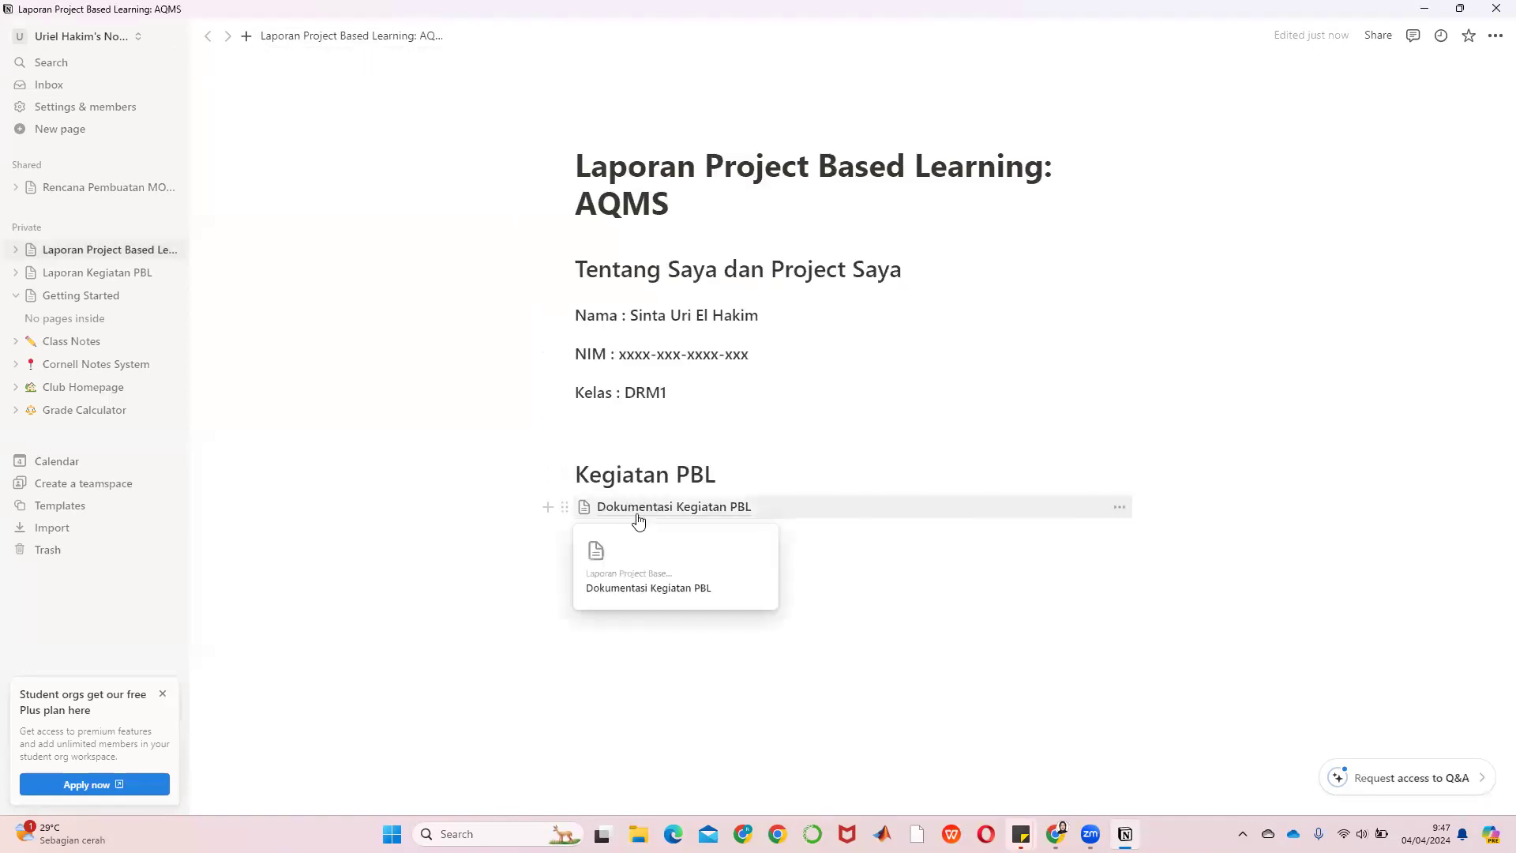
On the Dokumentasi Kegiatan PBL sub-page, add a Heading 2 'Solusi Teknologi'
left_click(672, 506)
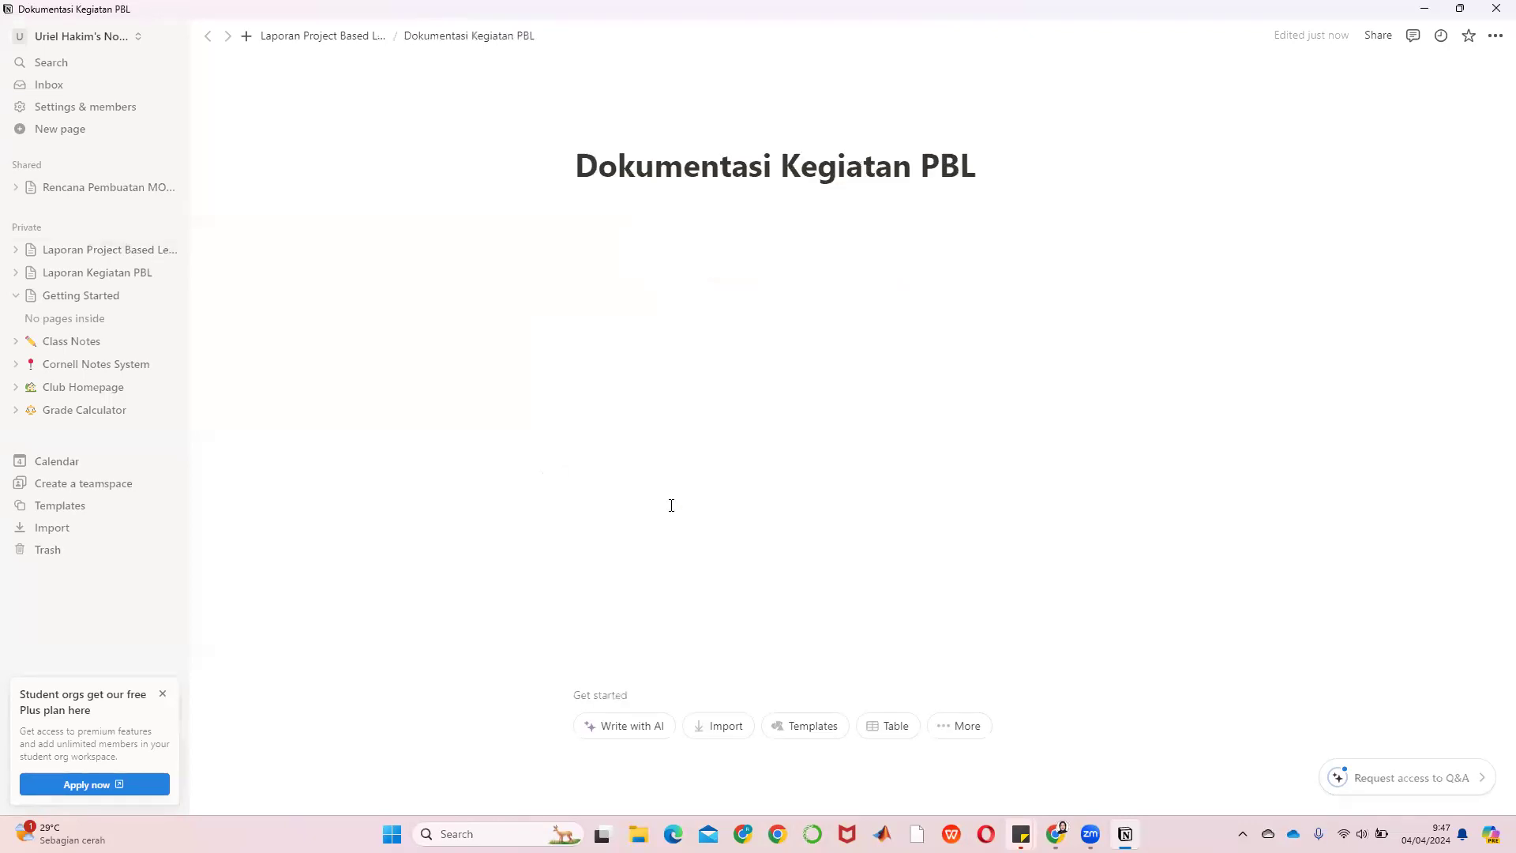
left_click(584, 235)
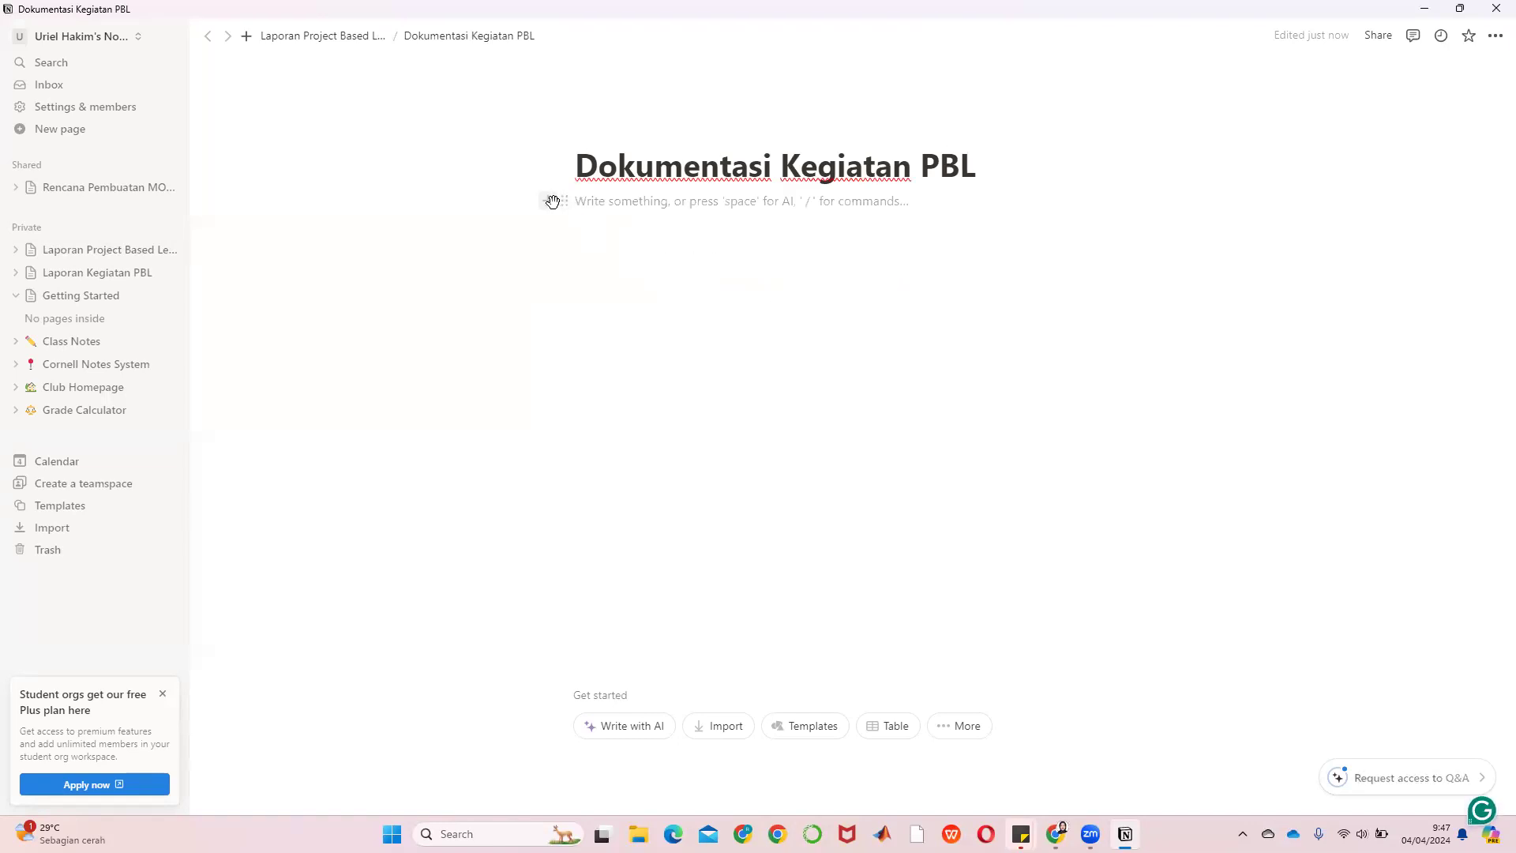
left_click(544, 201)
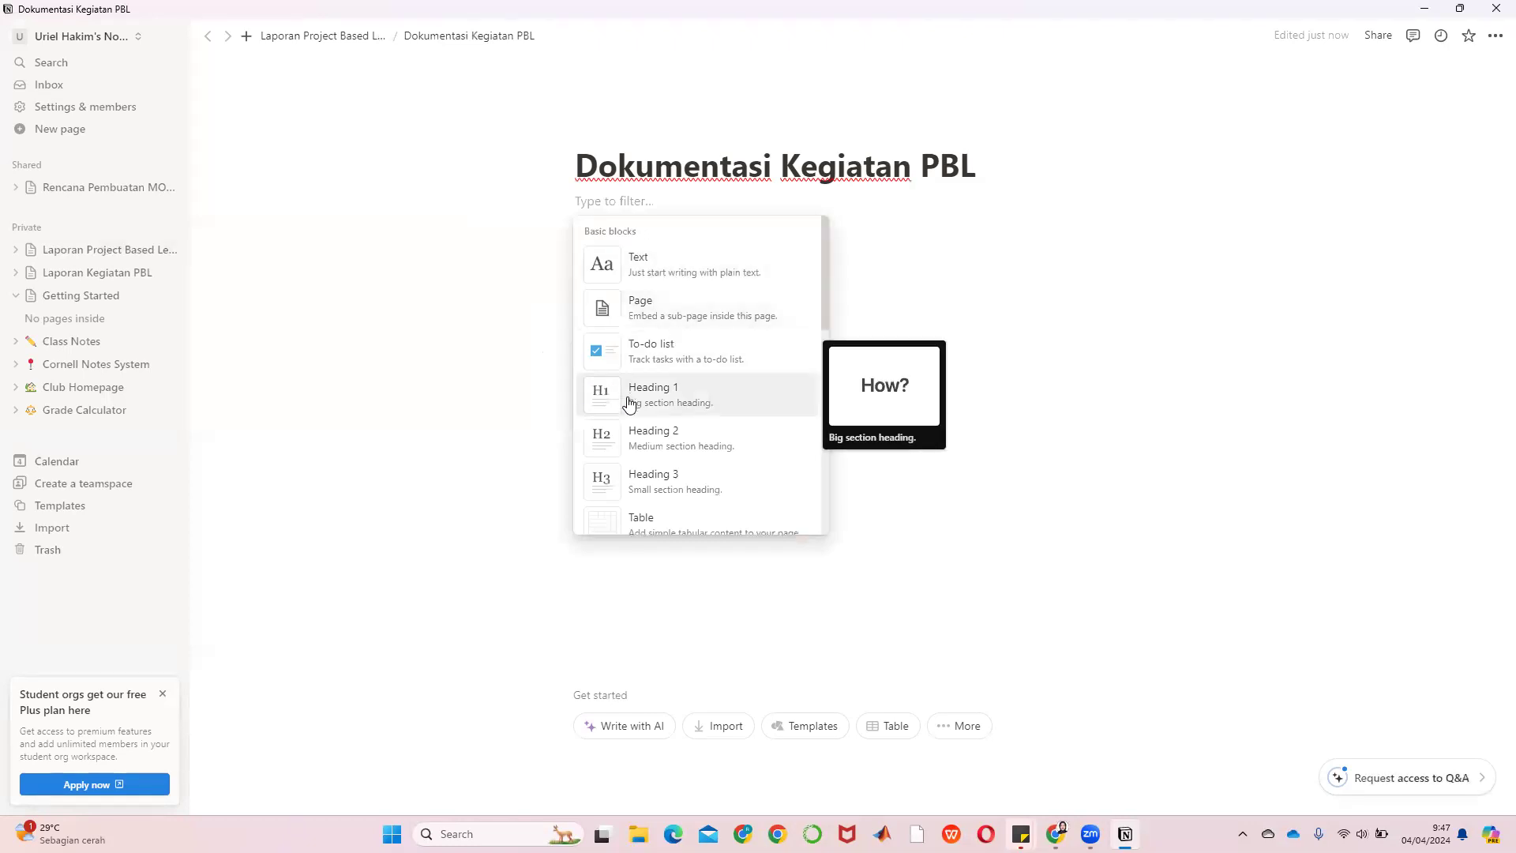
left_click(628, 433)
type("Solusi Tek")
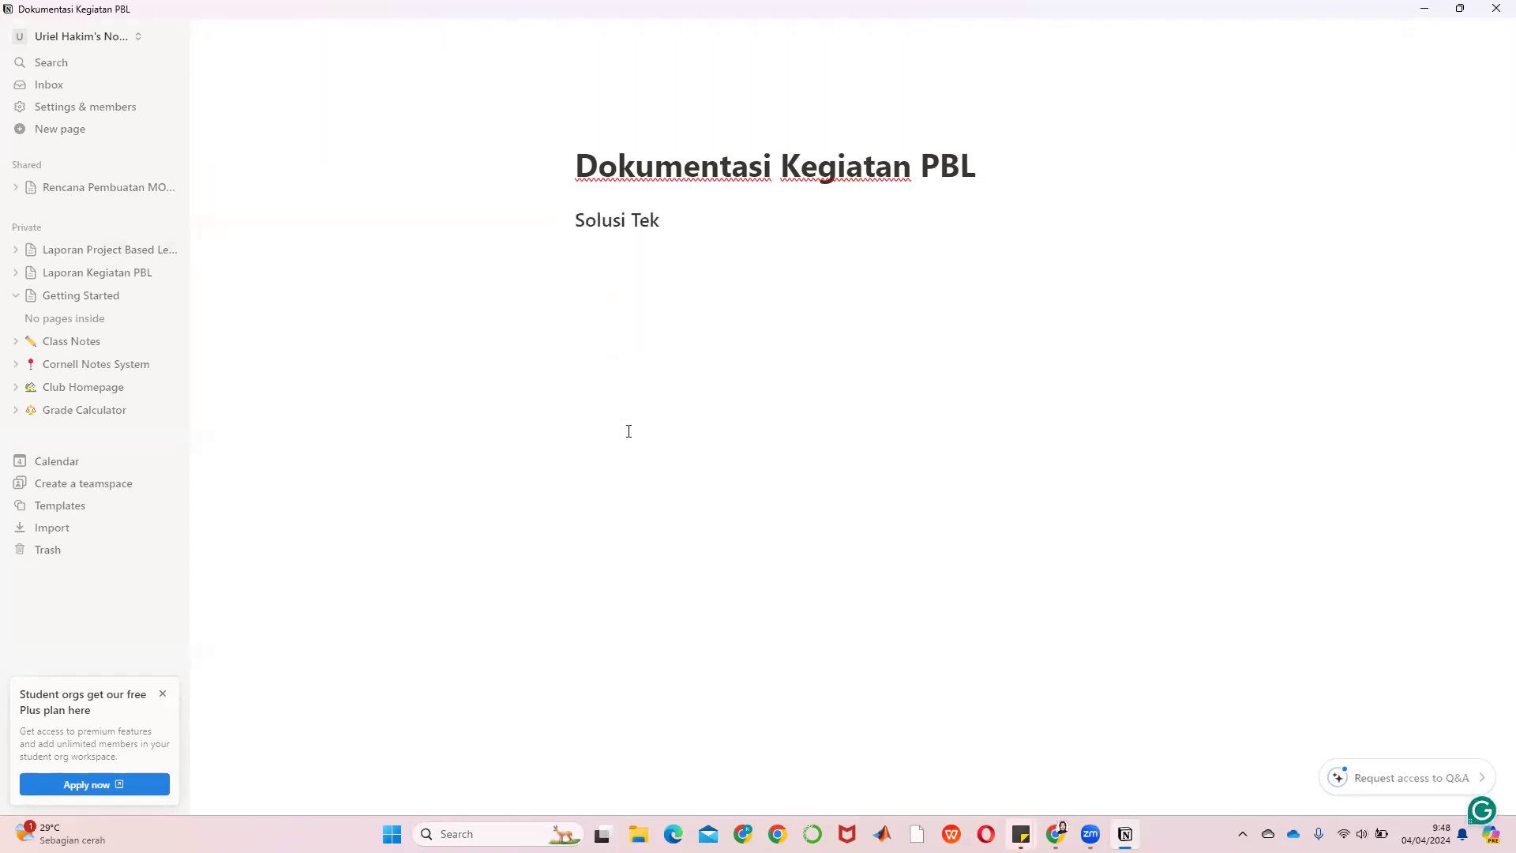
type("nologi")
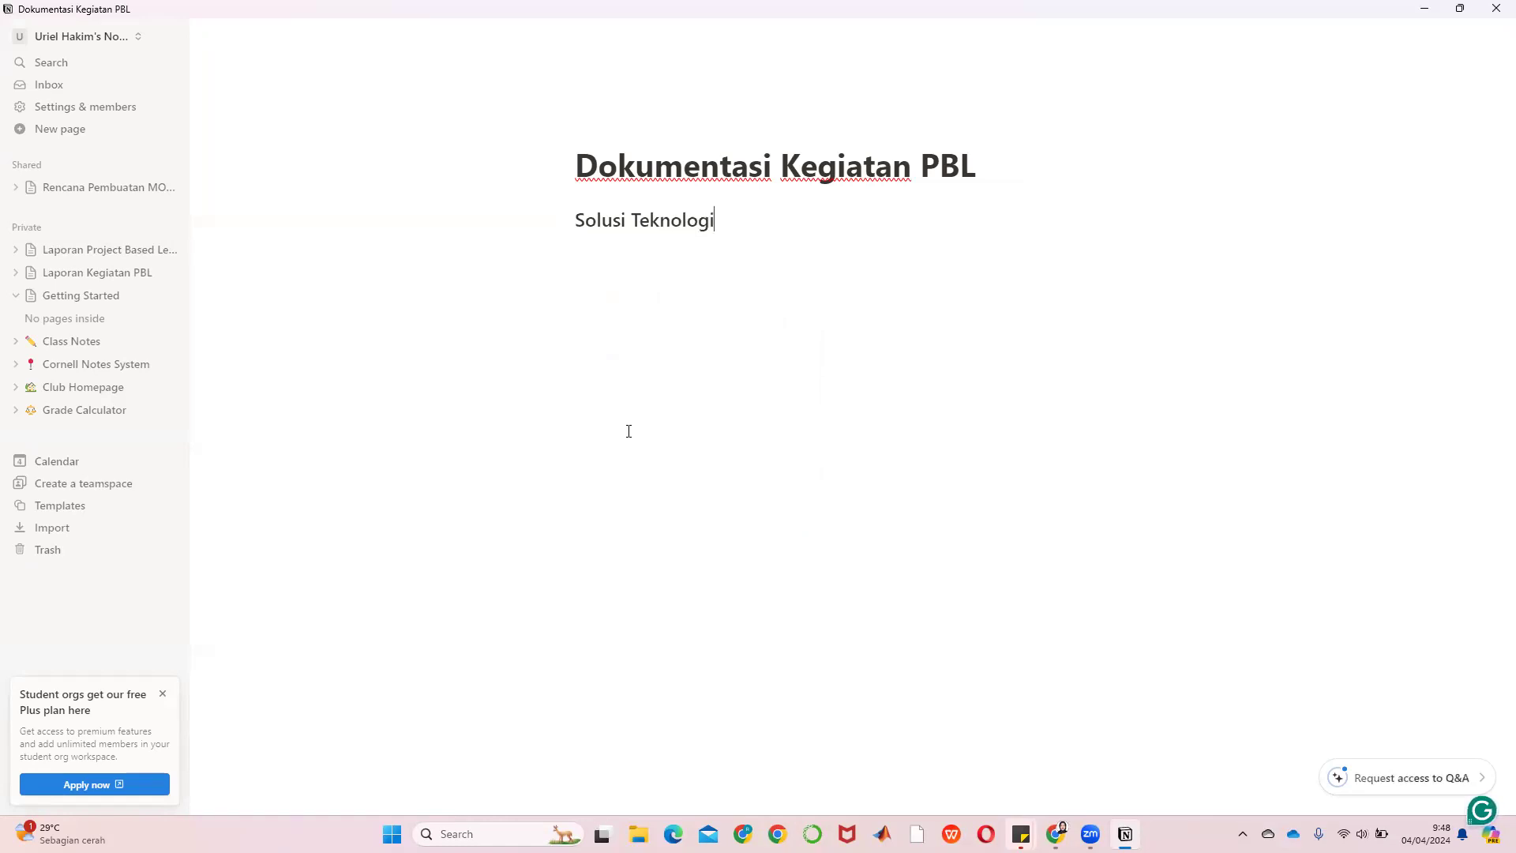
type(" (")
key("BackSpace")
key("BackSpace")
key("Return")
Write the note '(diisi dari content PPT yang sudah di buat dan di presentasikan)' and add two blank lines
type("(diisi PPT yang")
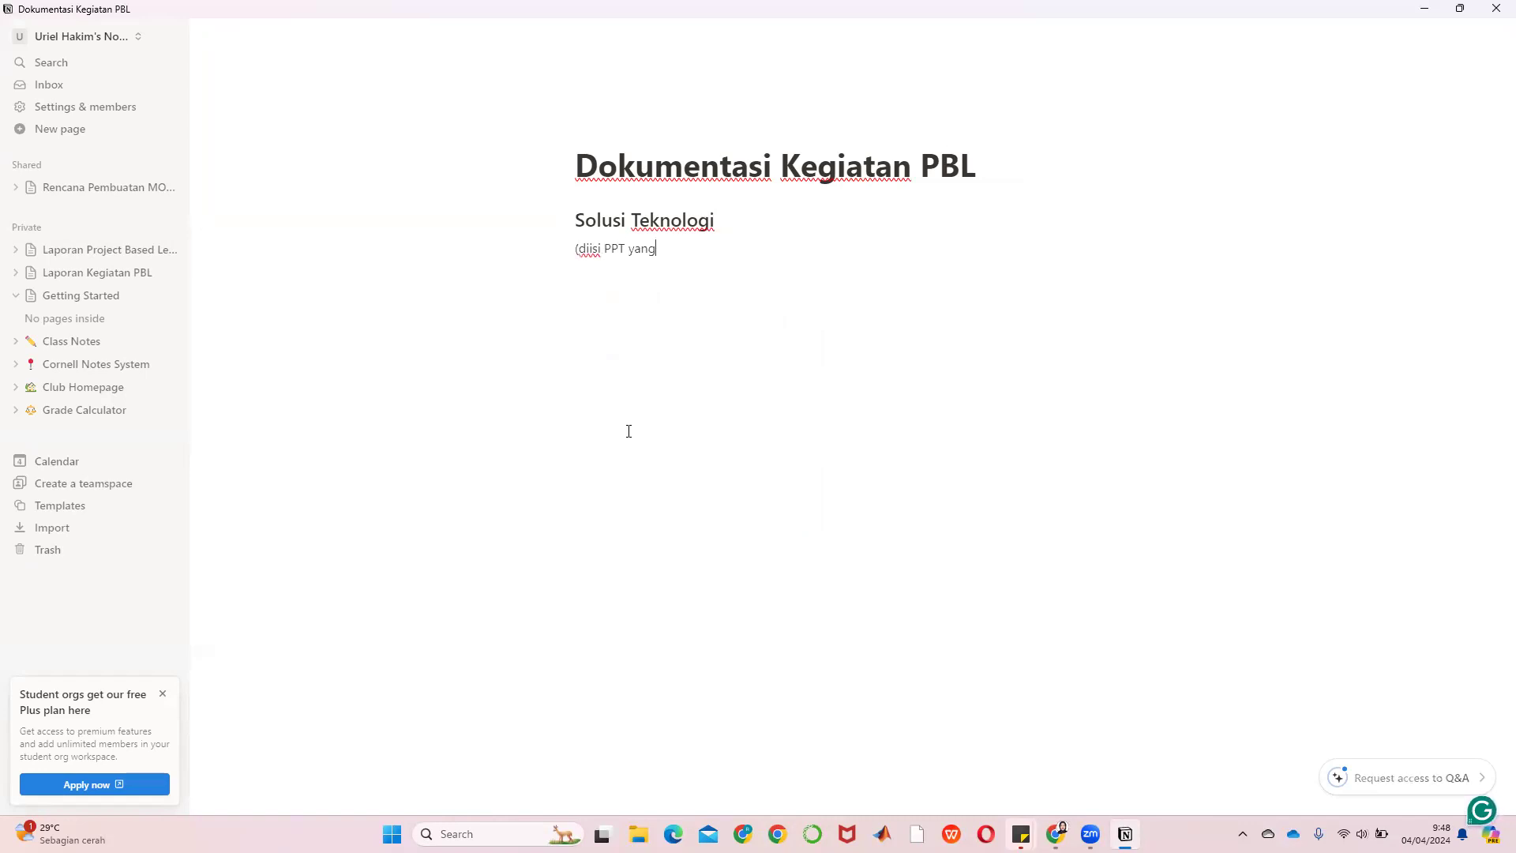
type(" sudah di buat")
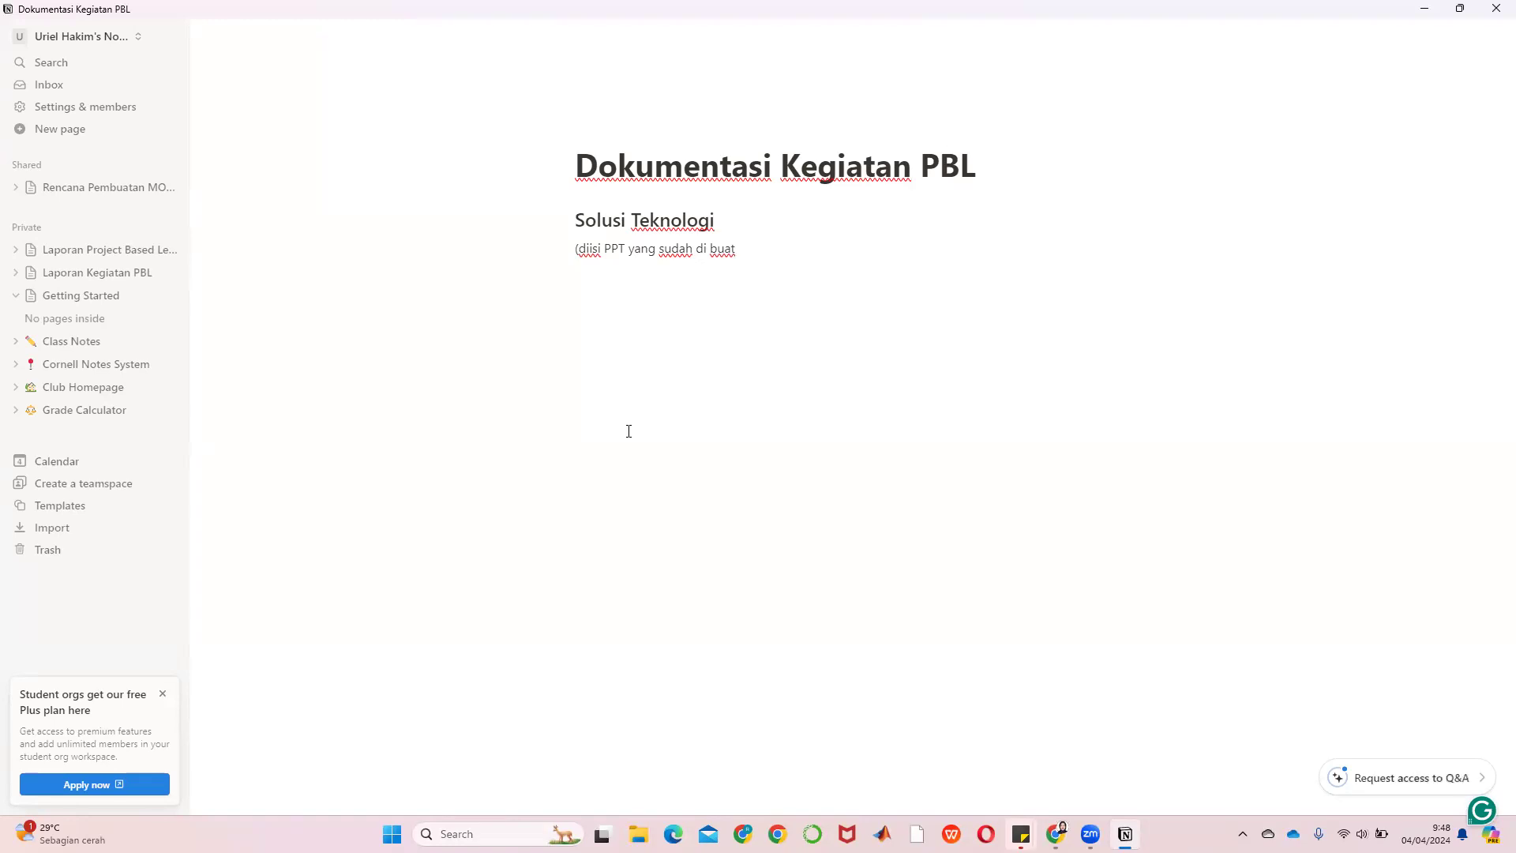
key("BackSpace")
key("BackSpace")
key("BackSpace")
key("BackSpace")
key("BackSpace")
key("BackSpace")
key("BackSpace")
key("BackSpace")
key("BackSpace")
key("BackSpace")
key("BackSpace")
key("BackSpace")
key("BackSpace")
key("BackSpace")
key("BackSpace")
key("BackSpace")
key("BackSpace")
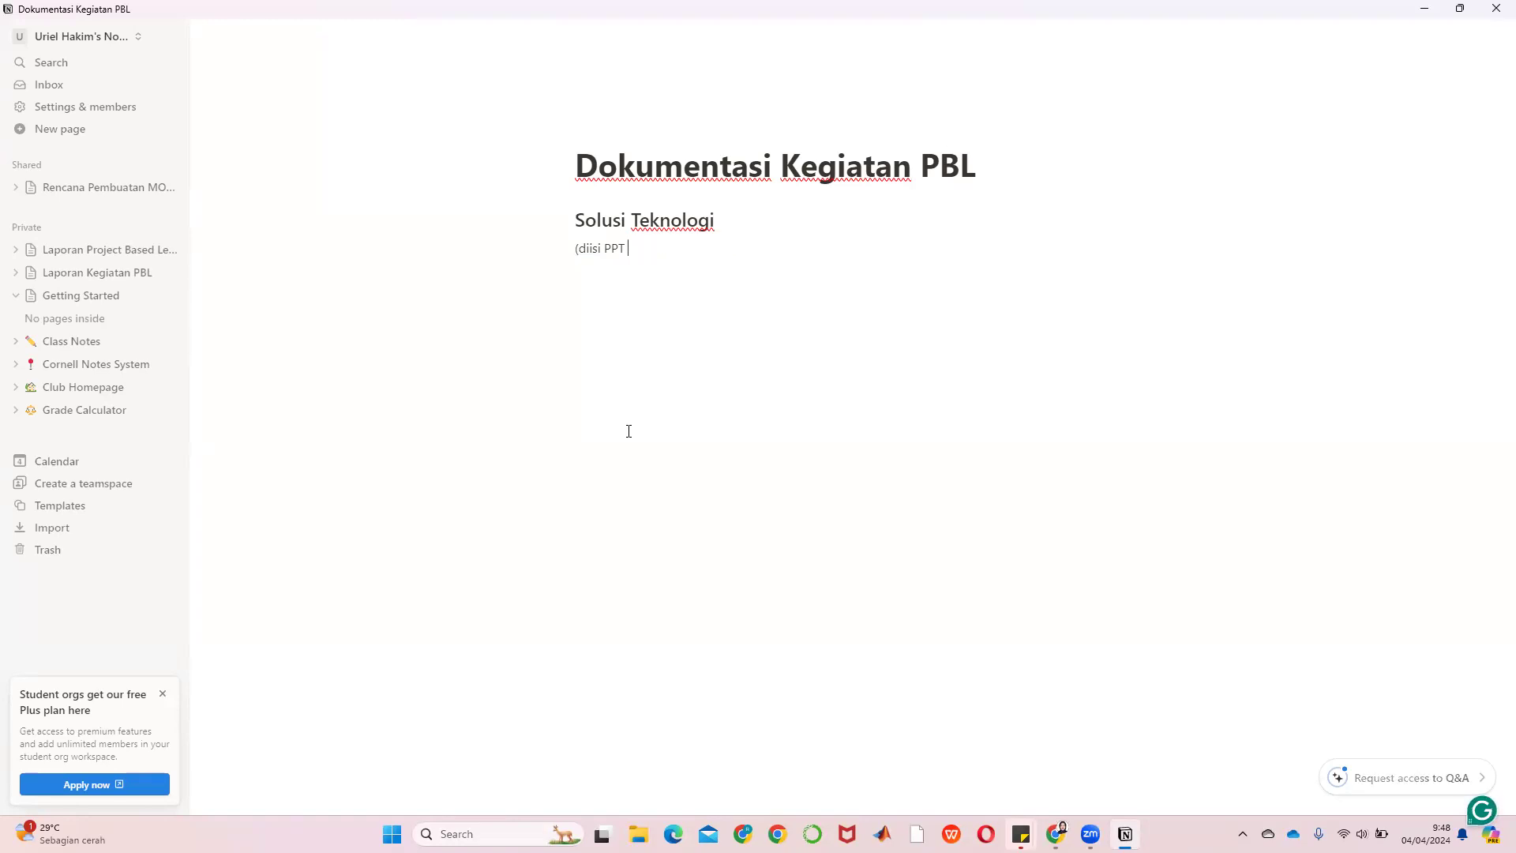
type("dari content PPT yang ")
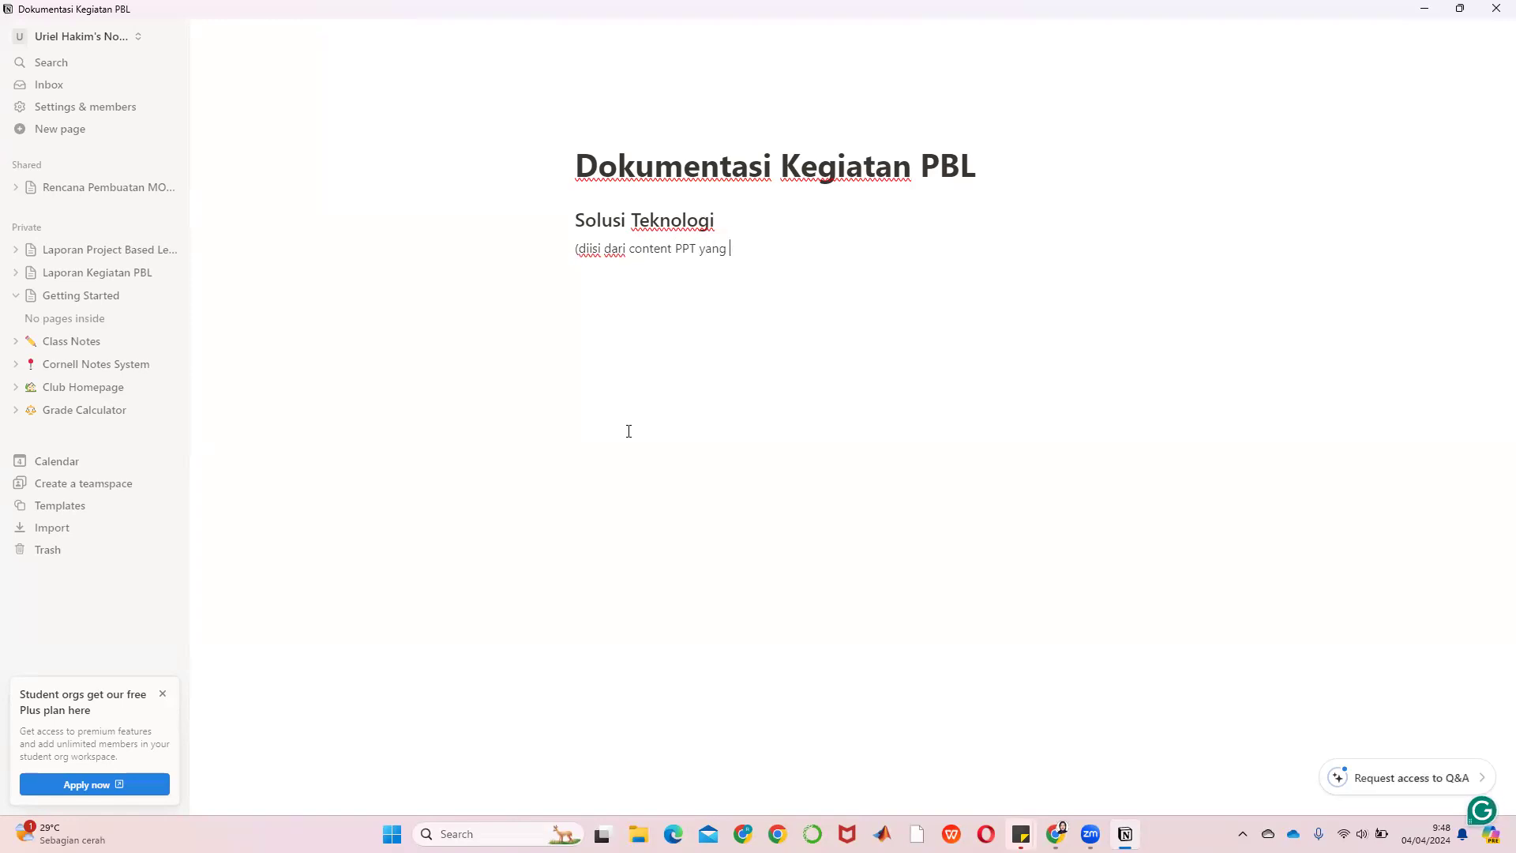
type("sudah di buat dan")
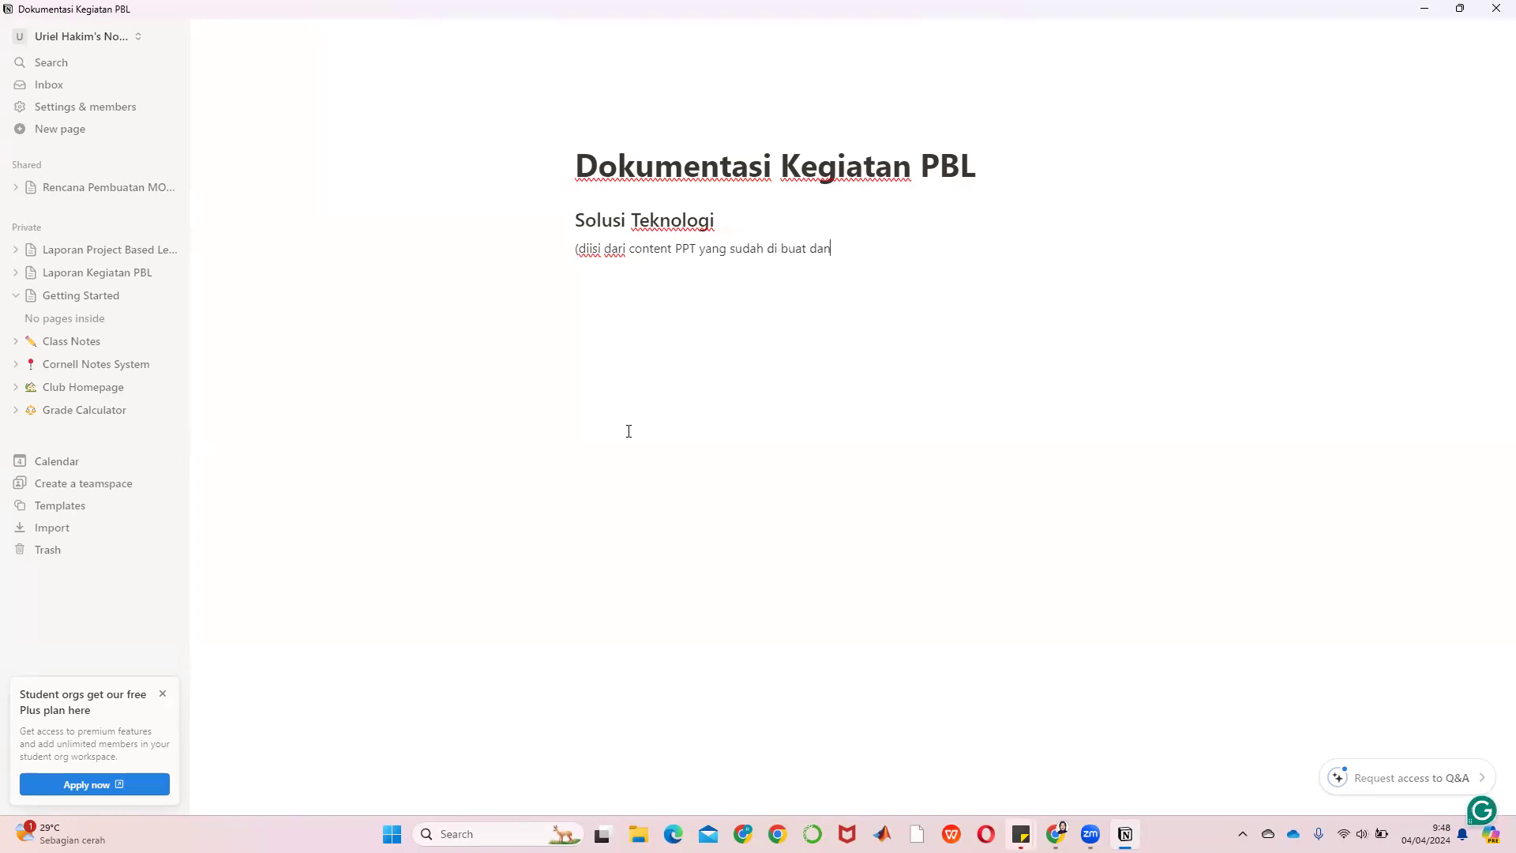
type(" di presentasikan")
key("Return")
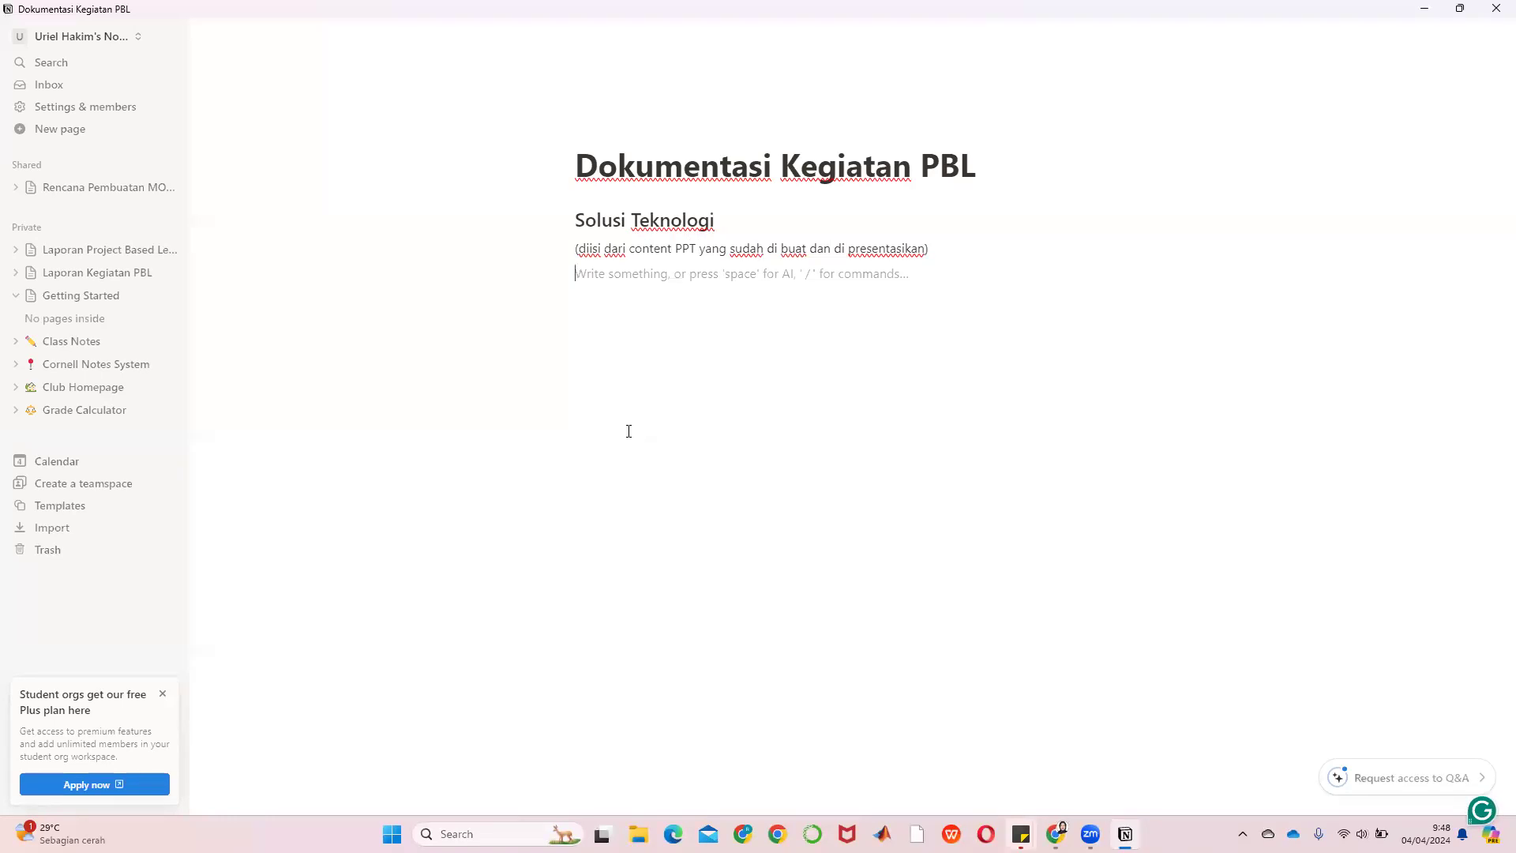
key("Return")
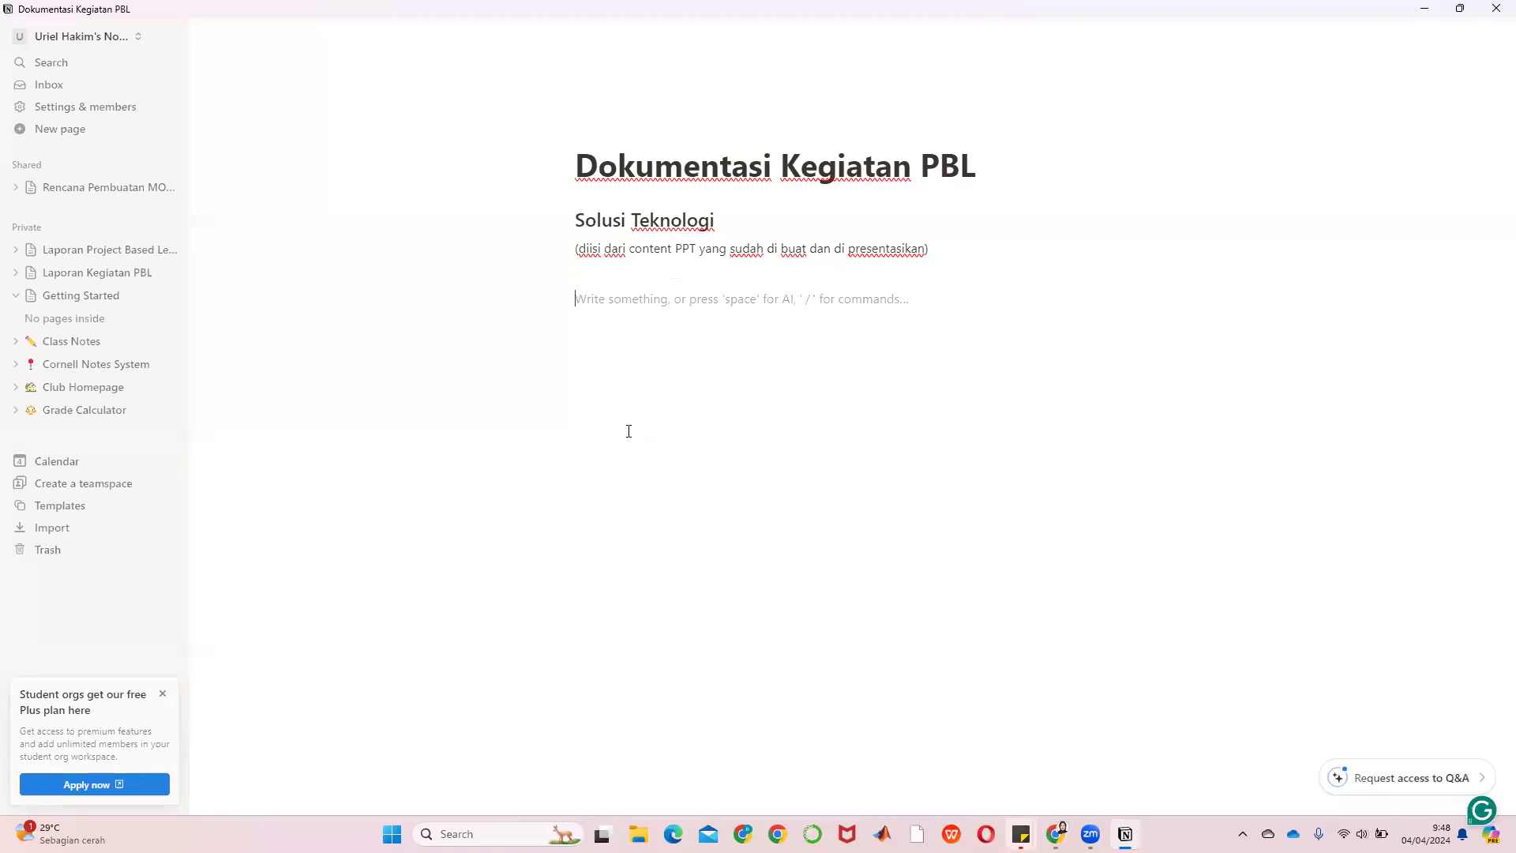
Add a Heading 2 'Materials' below the note
left_click(547, 299)
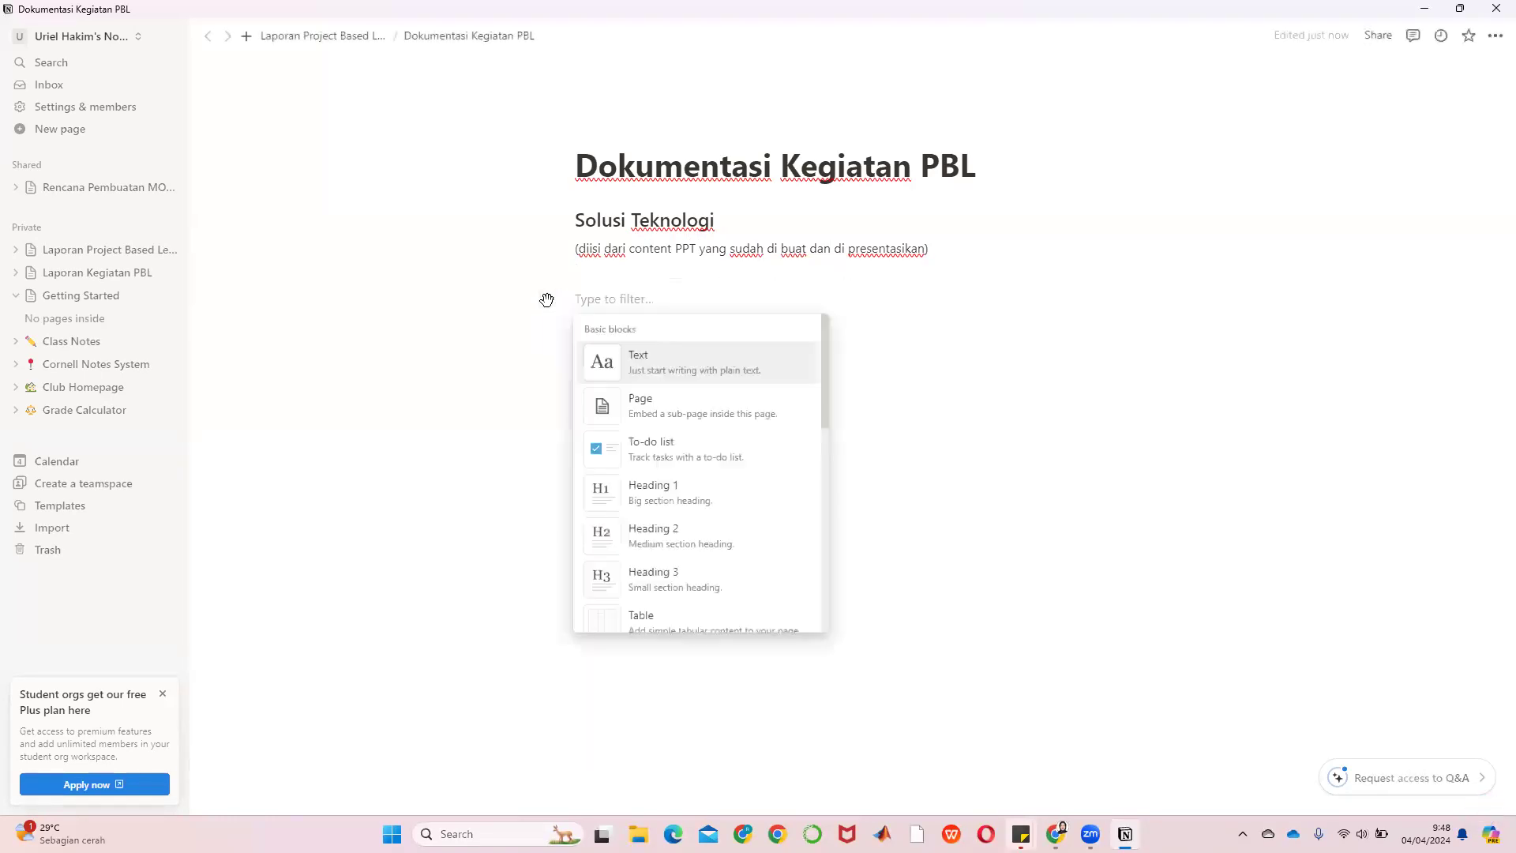
scroll(694, 462, "down", 2)
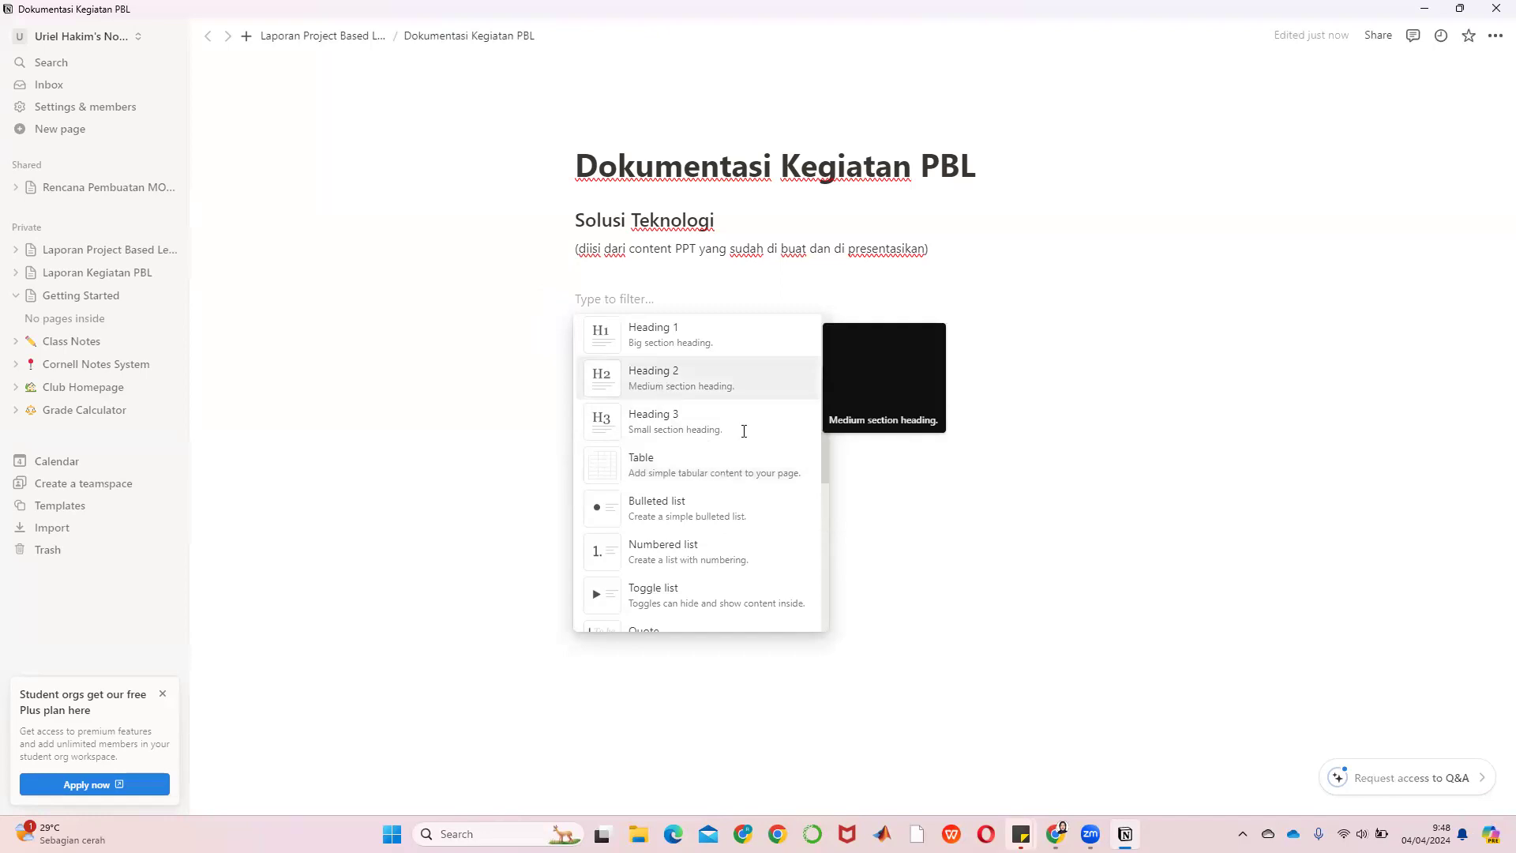
left_click(660, 387)
type("Mat")
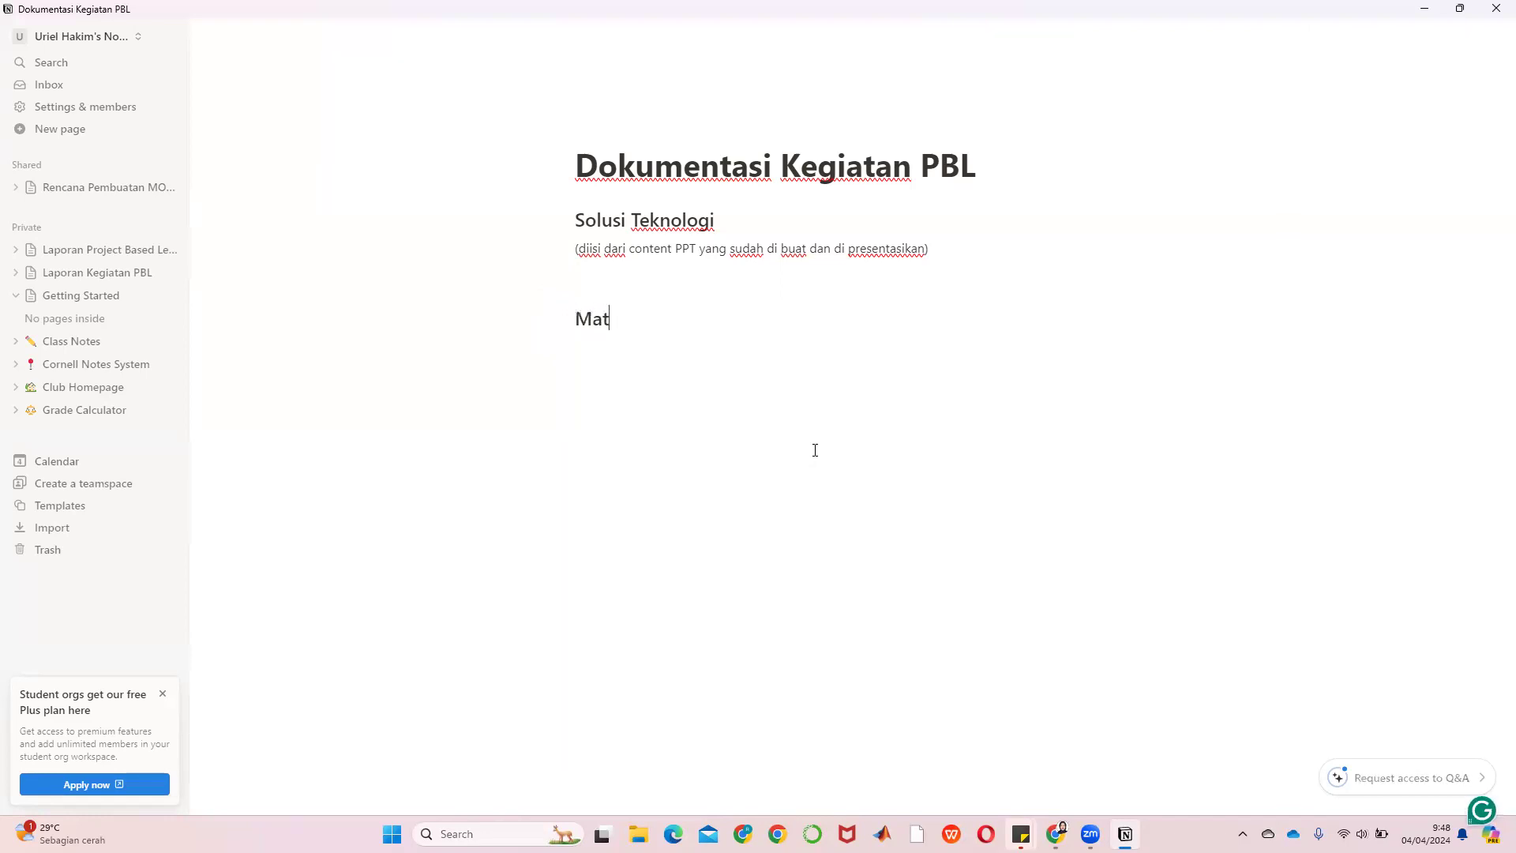
type("erials")
key("Return")
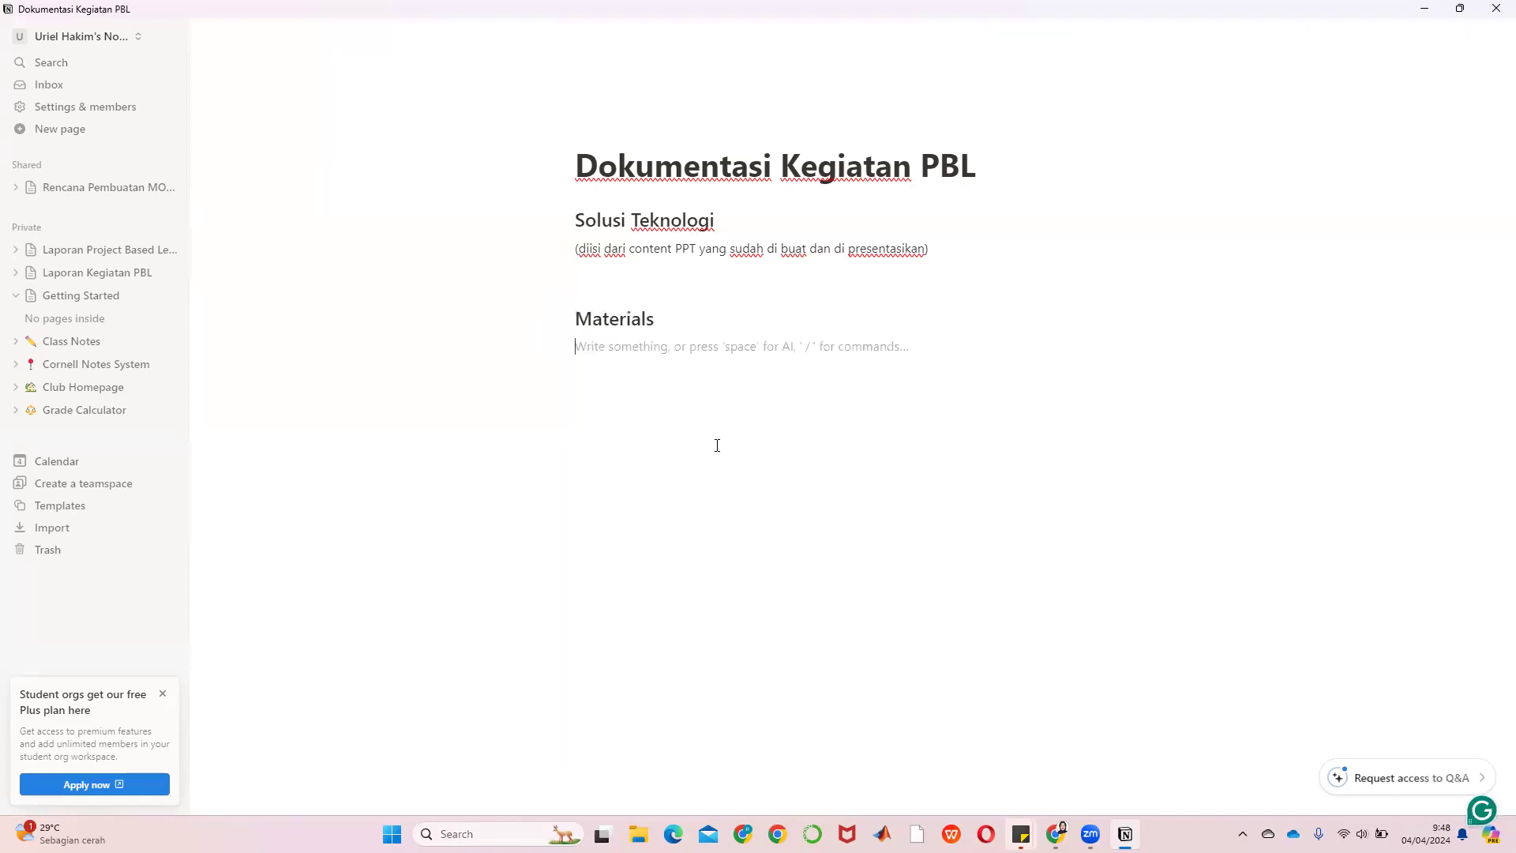
Insert a simple table under Materials and extend it to five columns
left_click(549, 346)
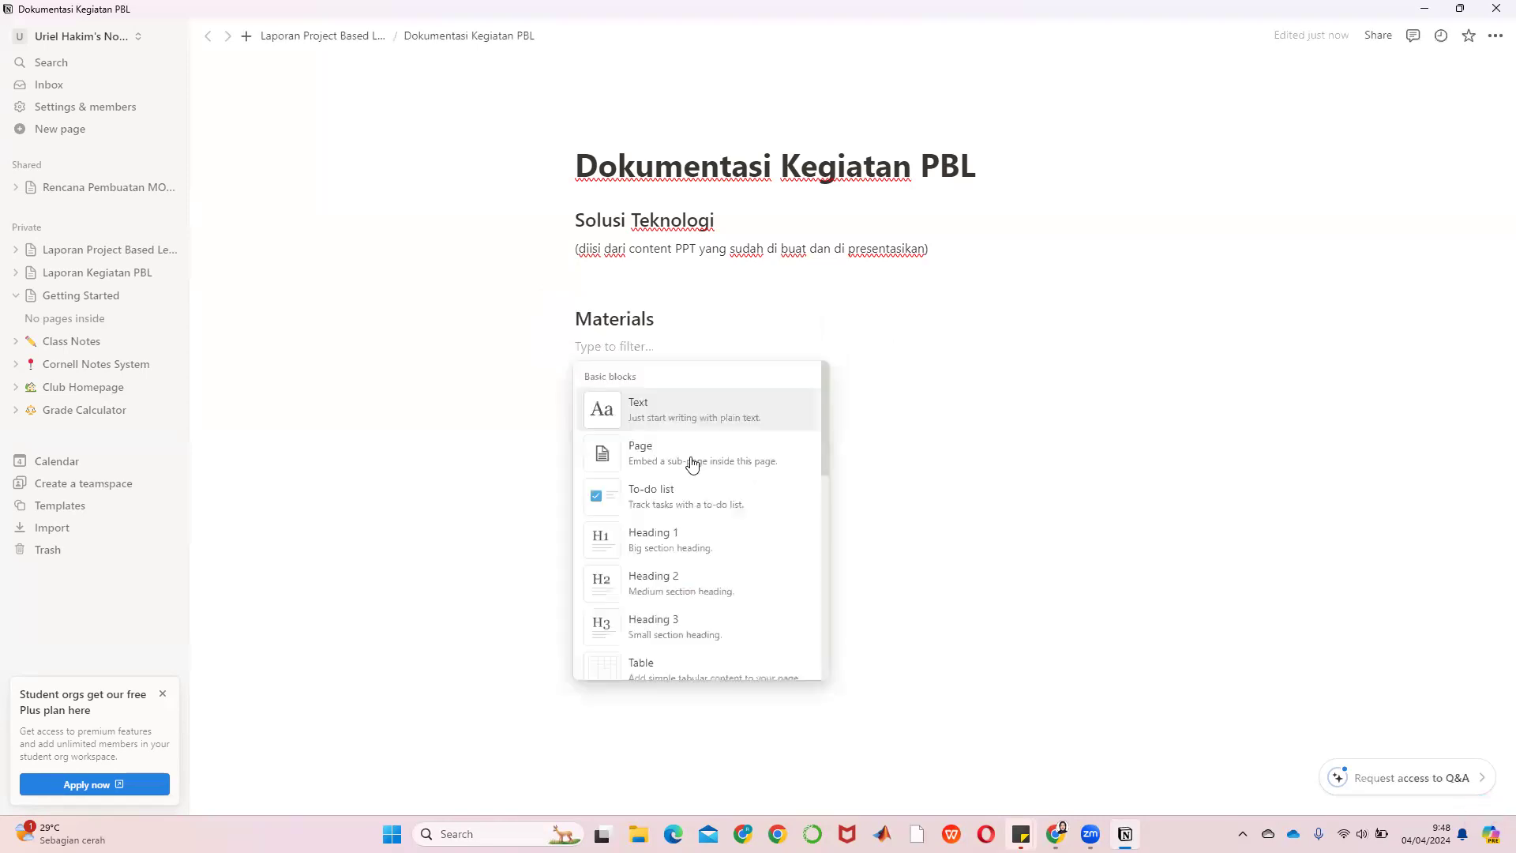
scroll(714, 528, "down", 1)
left_click(619, 593)
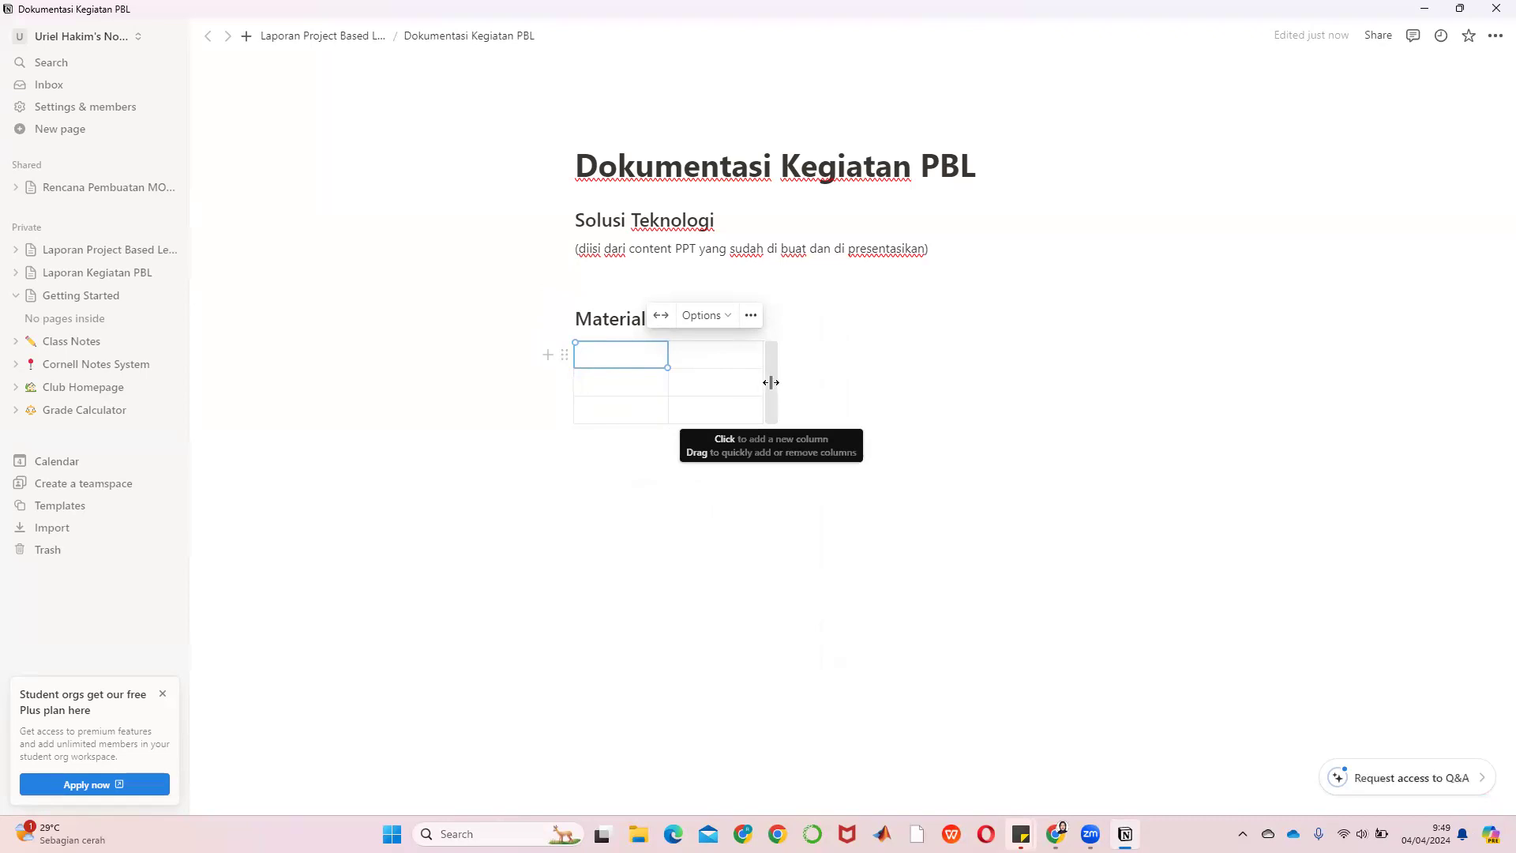
left_click(771, 382)
left_click(871, 384)
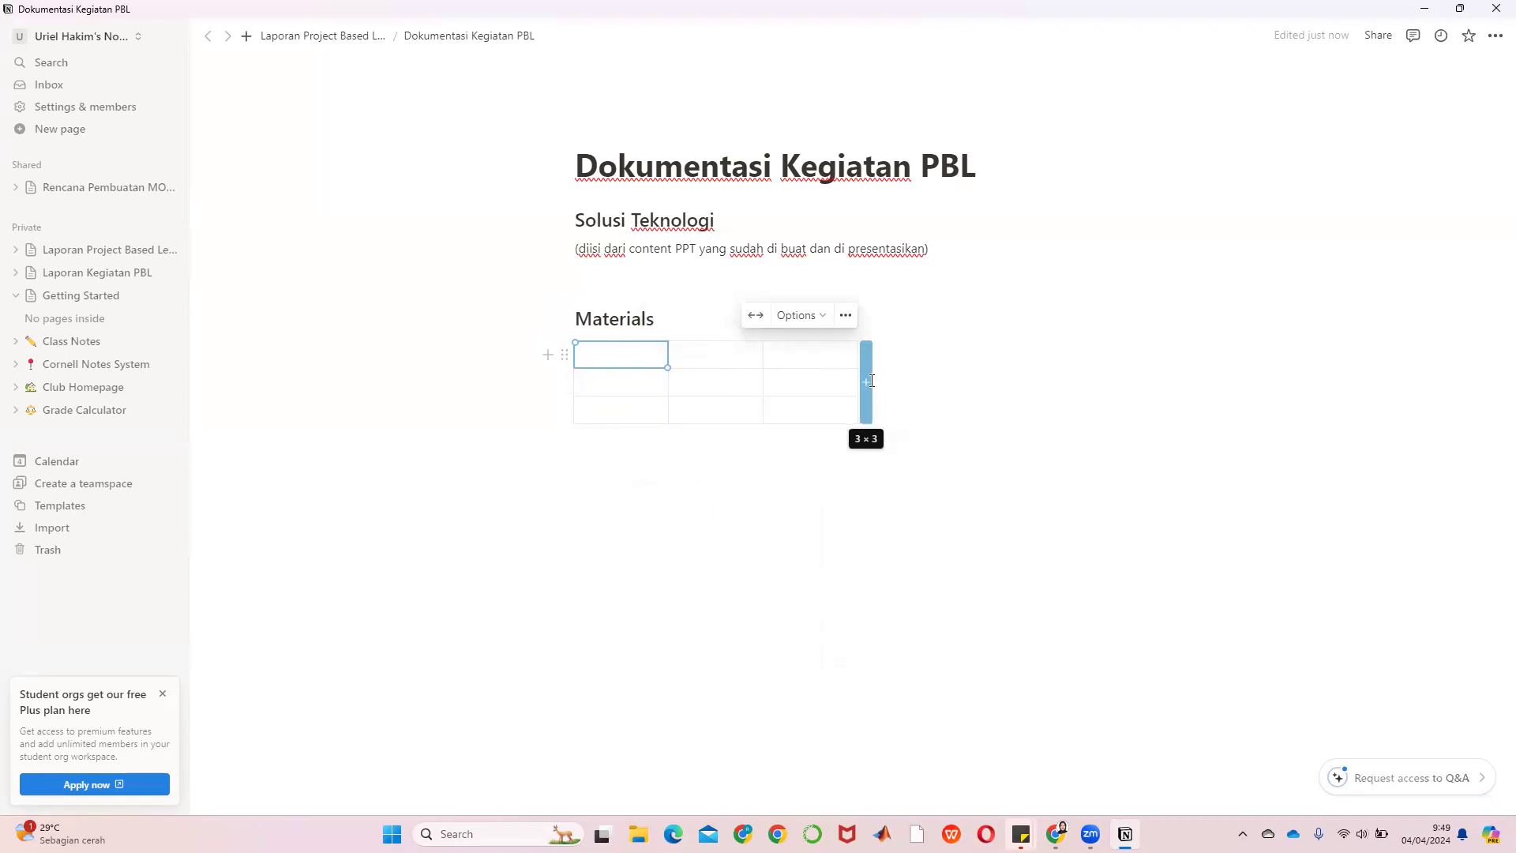
left_click(957, 390)
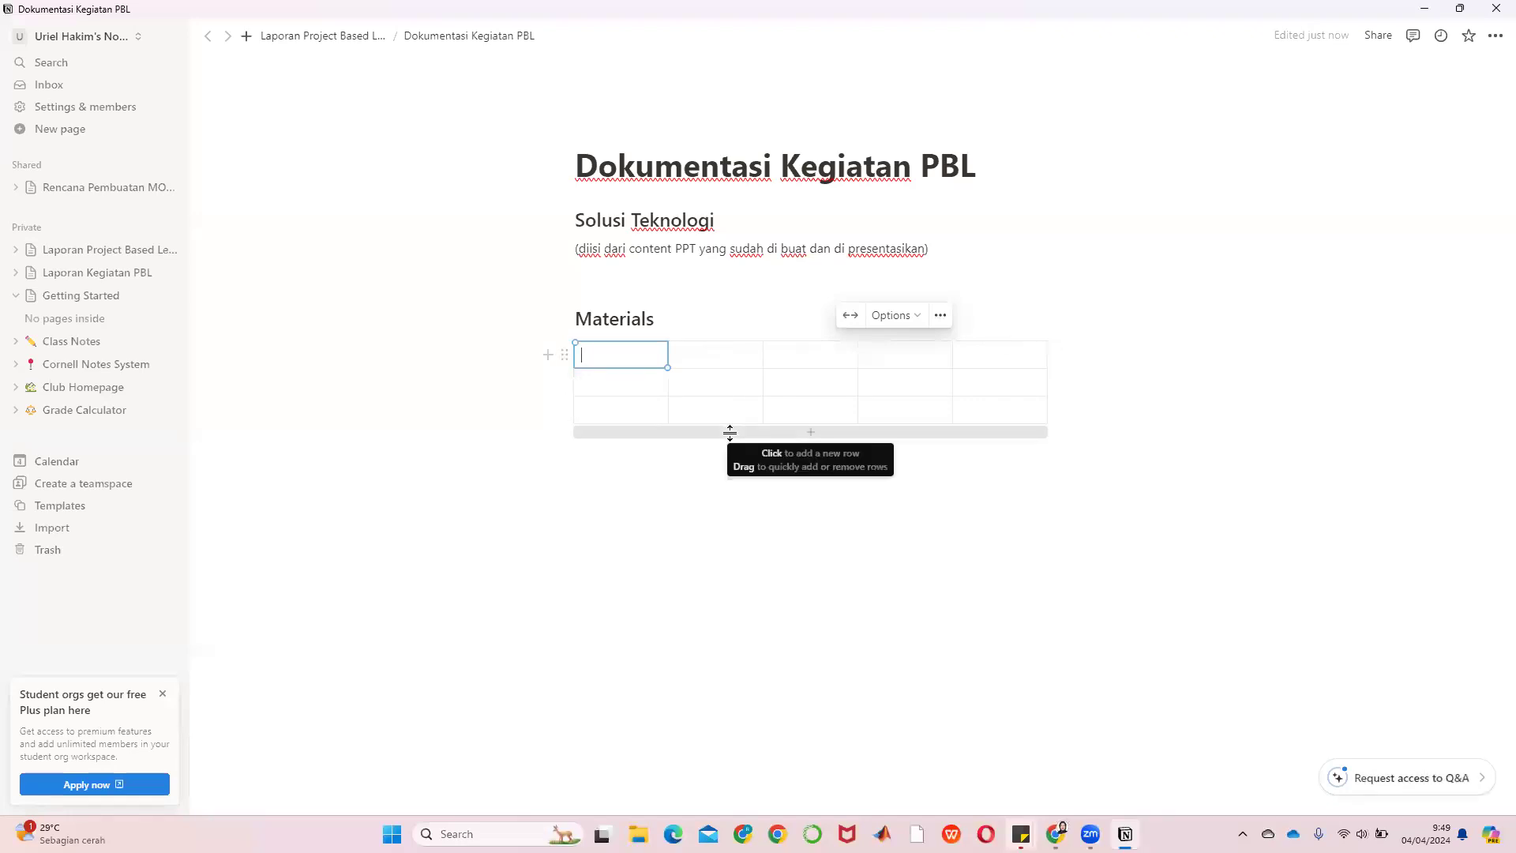
Extend the table to seven rows, replacing the last column with a fresh empty one
left_click(730, 433)
left_click(734, 460)
left_click_drag(738, 484, 745, 512)
left_click(747, 513)
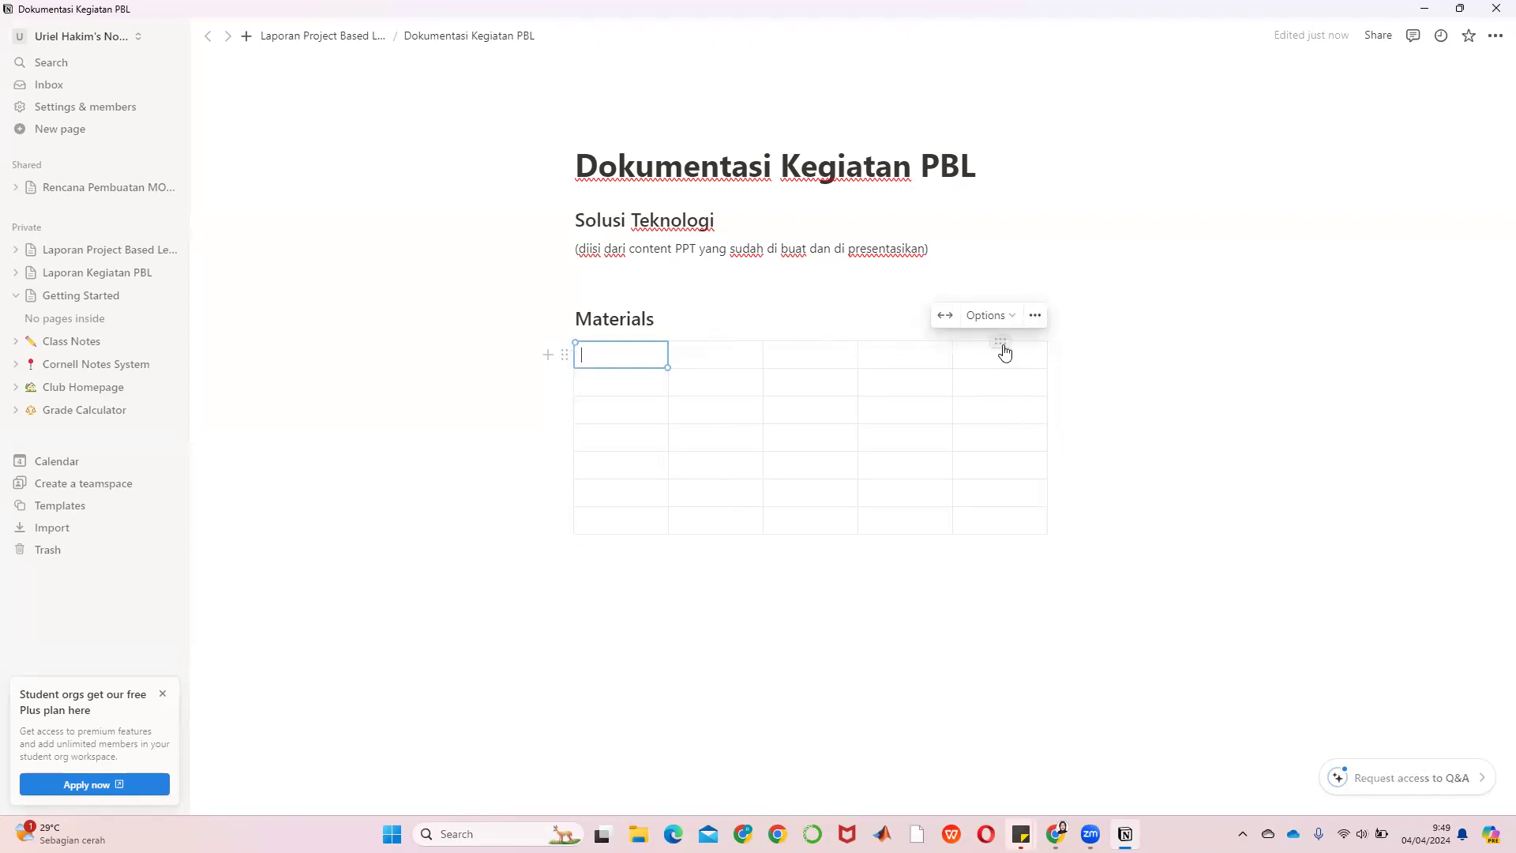
left_click(1002, 342)
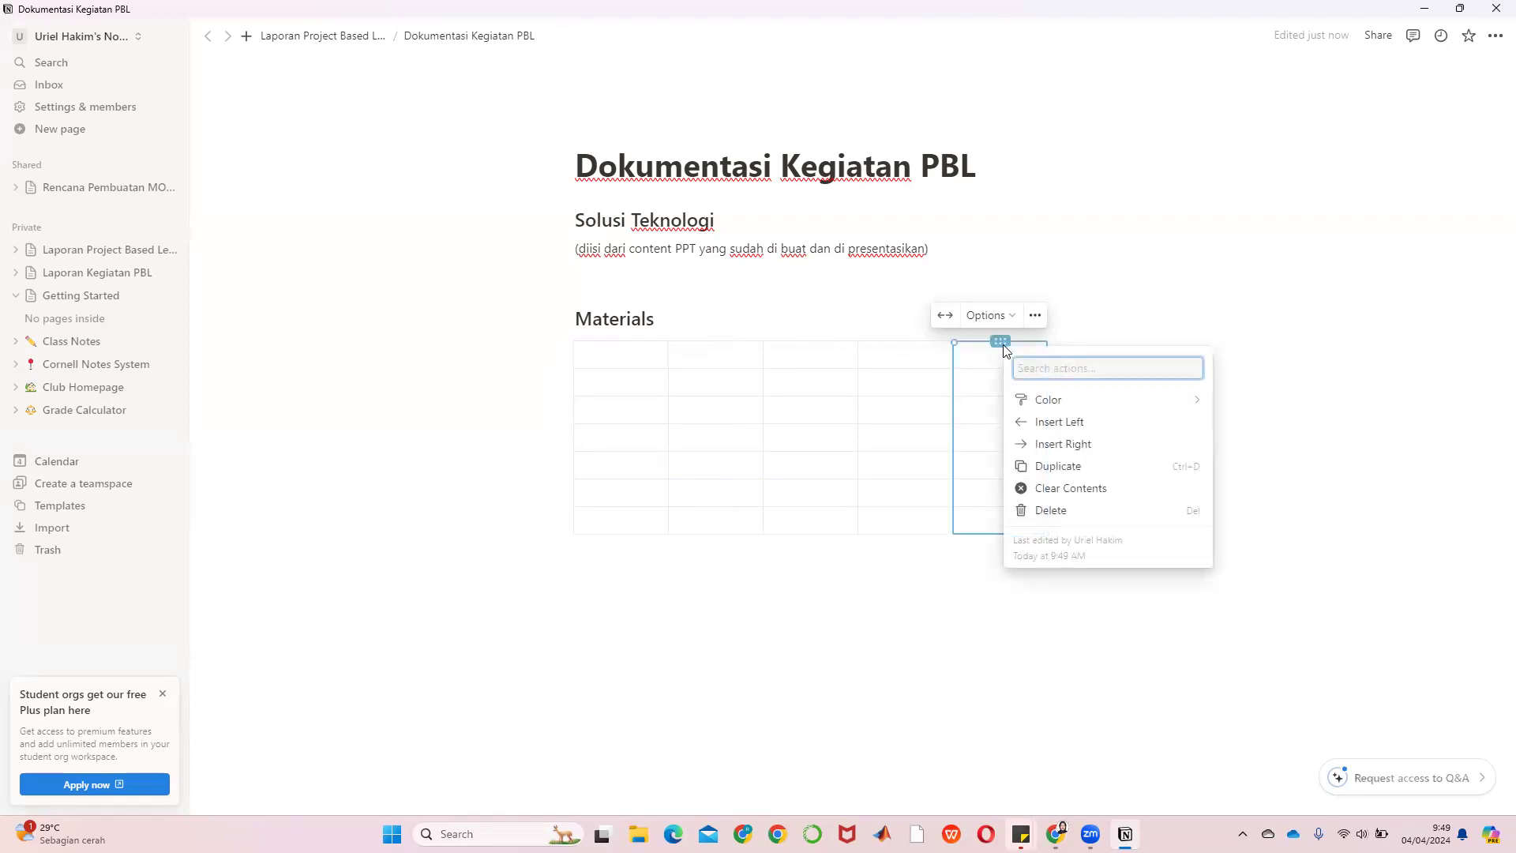
left_click(1030, 510)
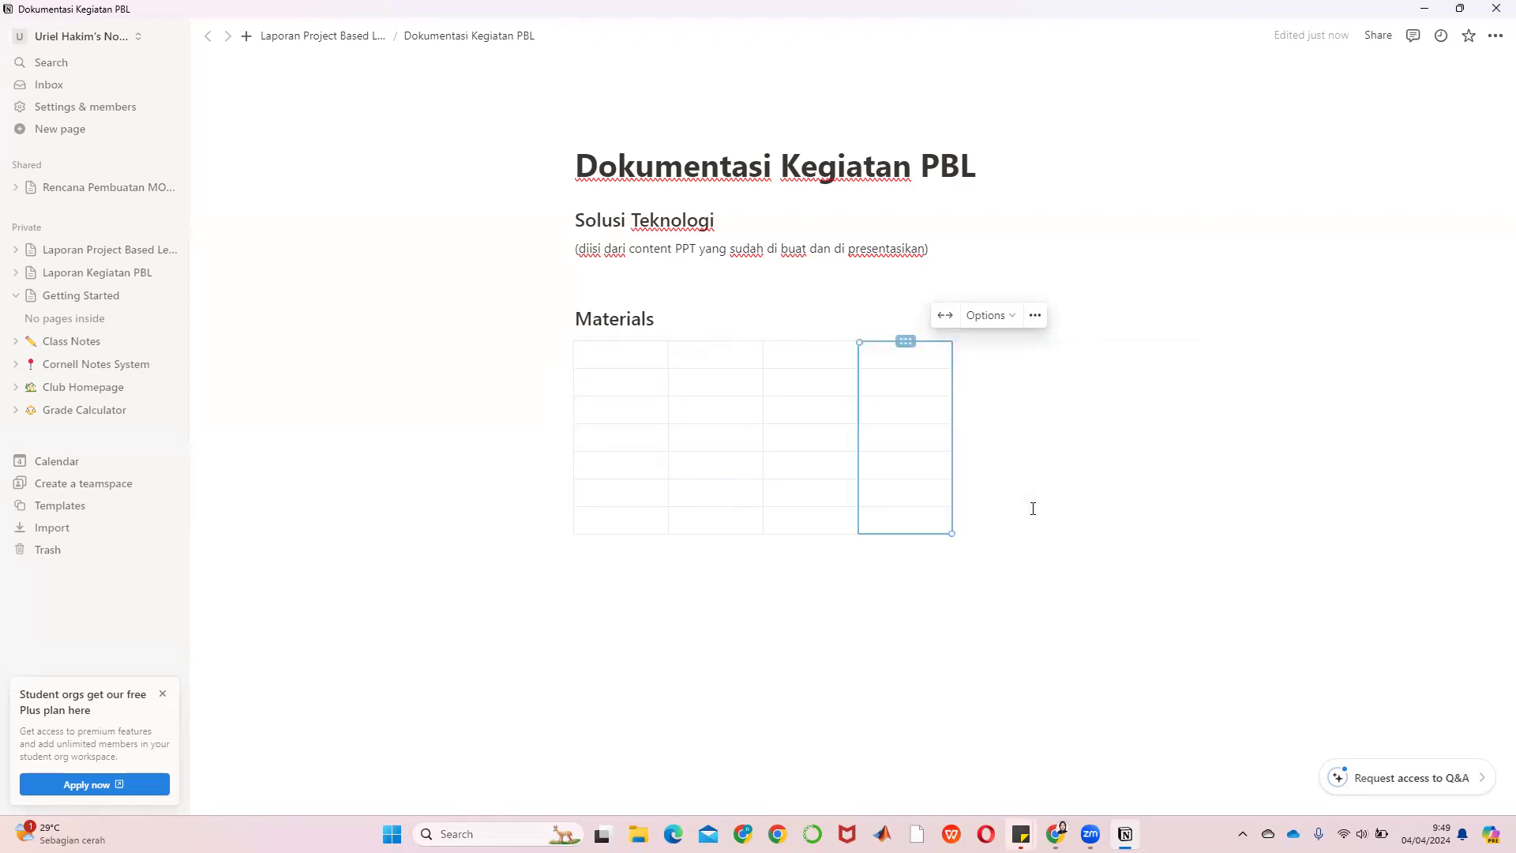
left_click(963, 423)
left_click(620, 350)
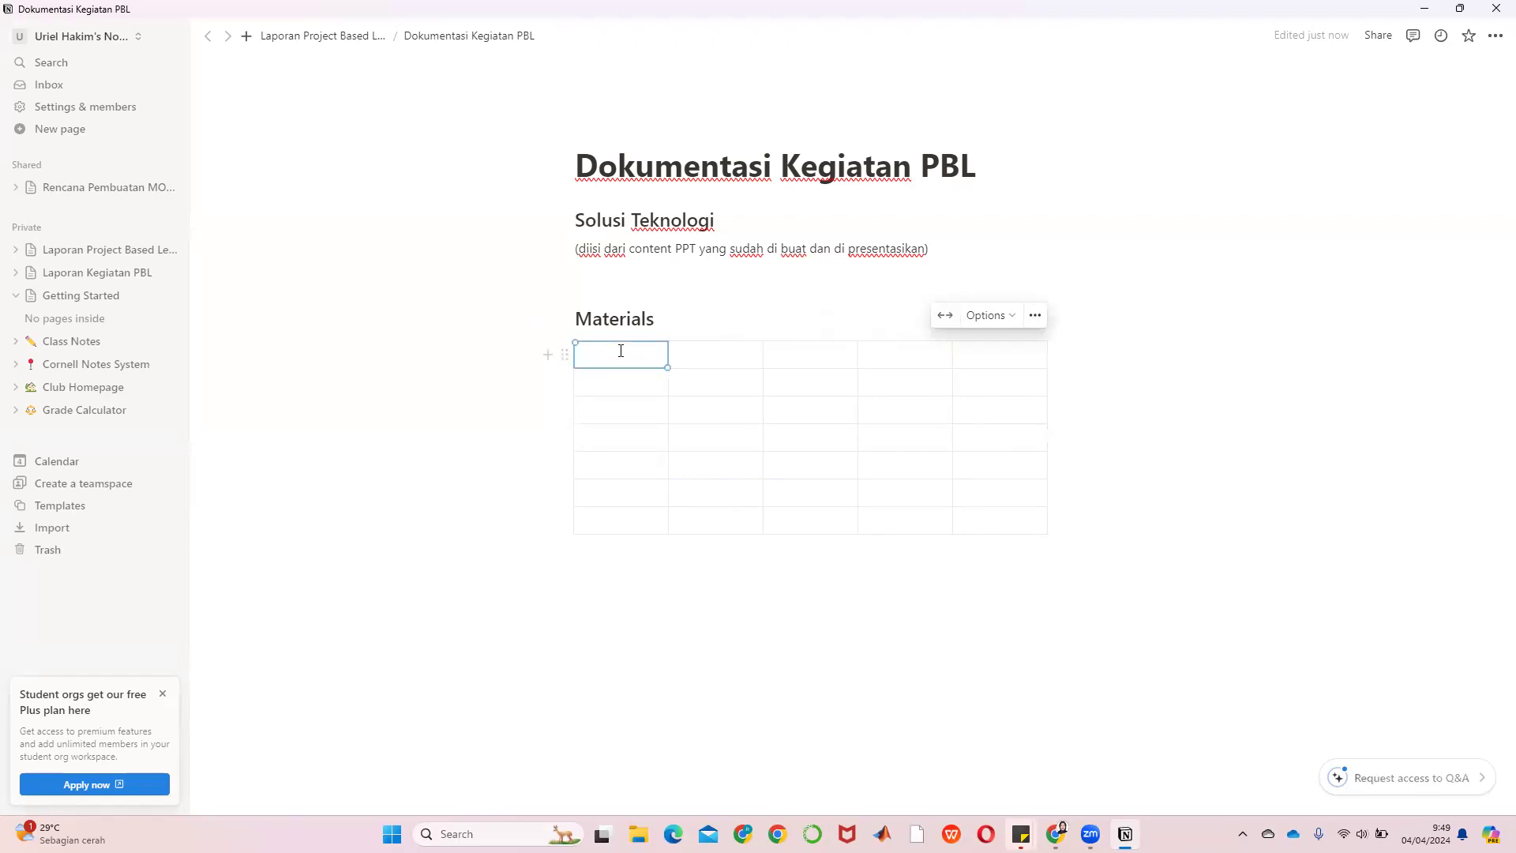
Fill the header row with No, Deskkripsi, Jumlah, Harga and Keterangan
type("No")
key("Tab")
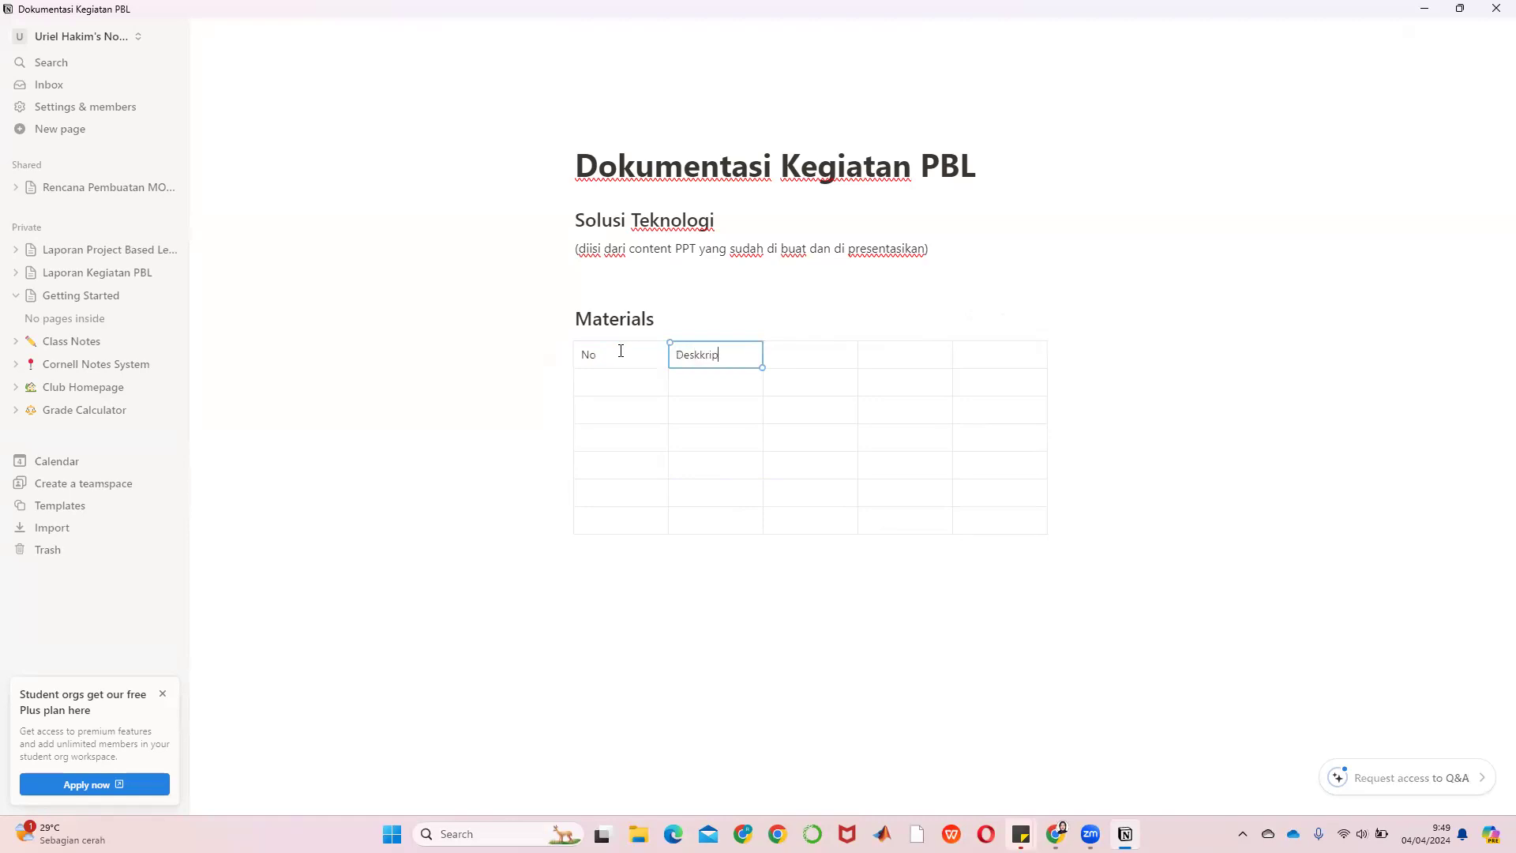
key("Tab")
type("Jumla")
key("Tab")
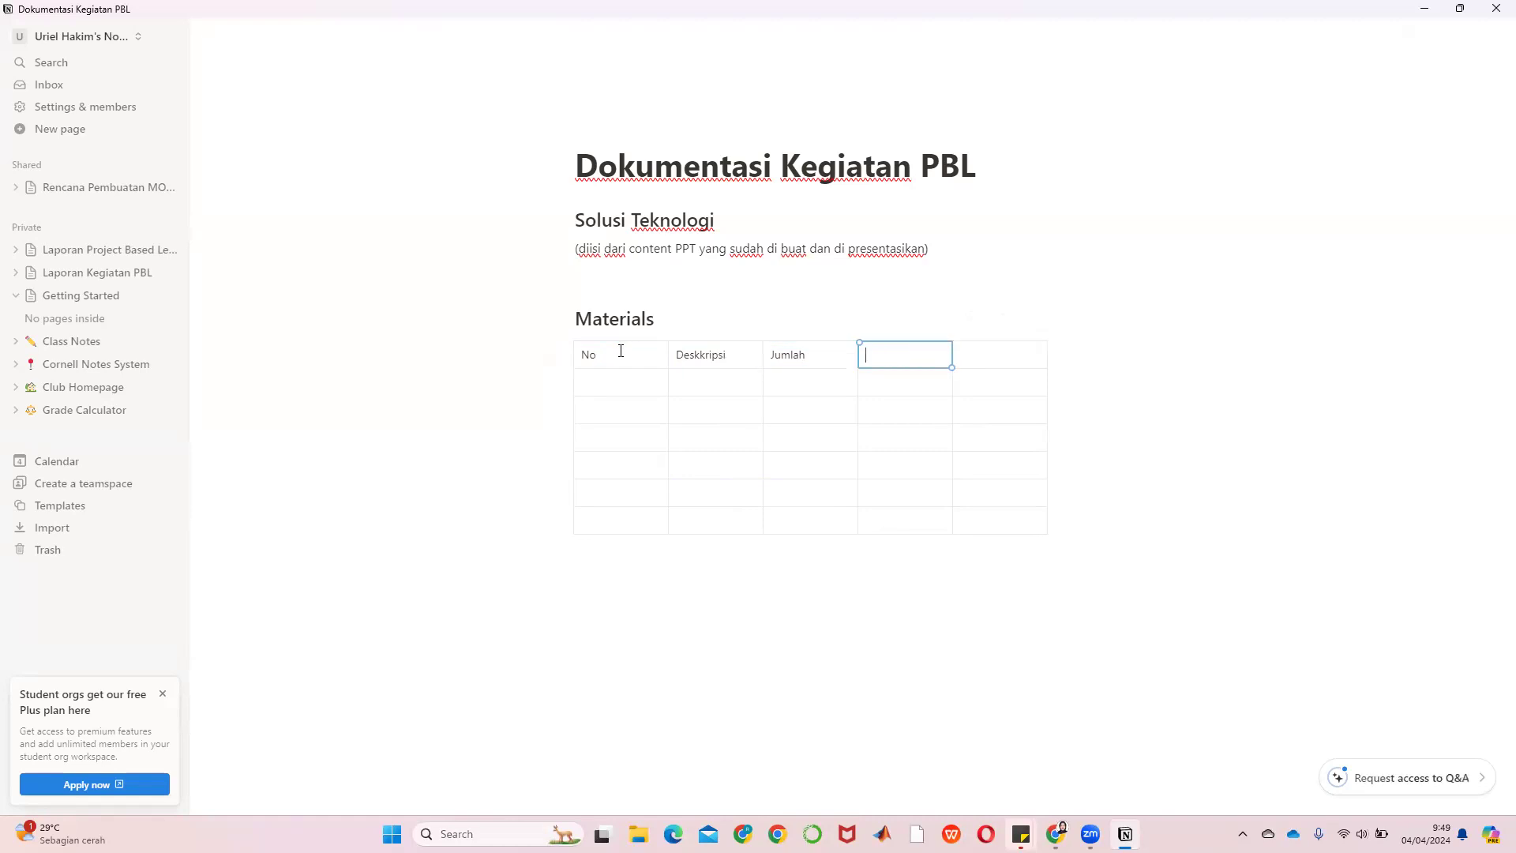
key("Tab")
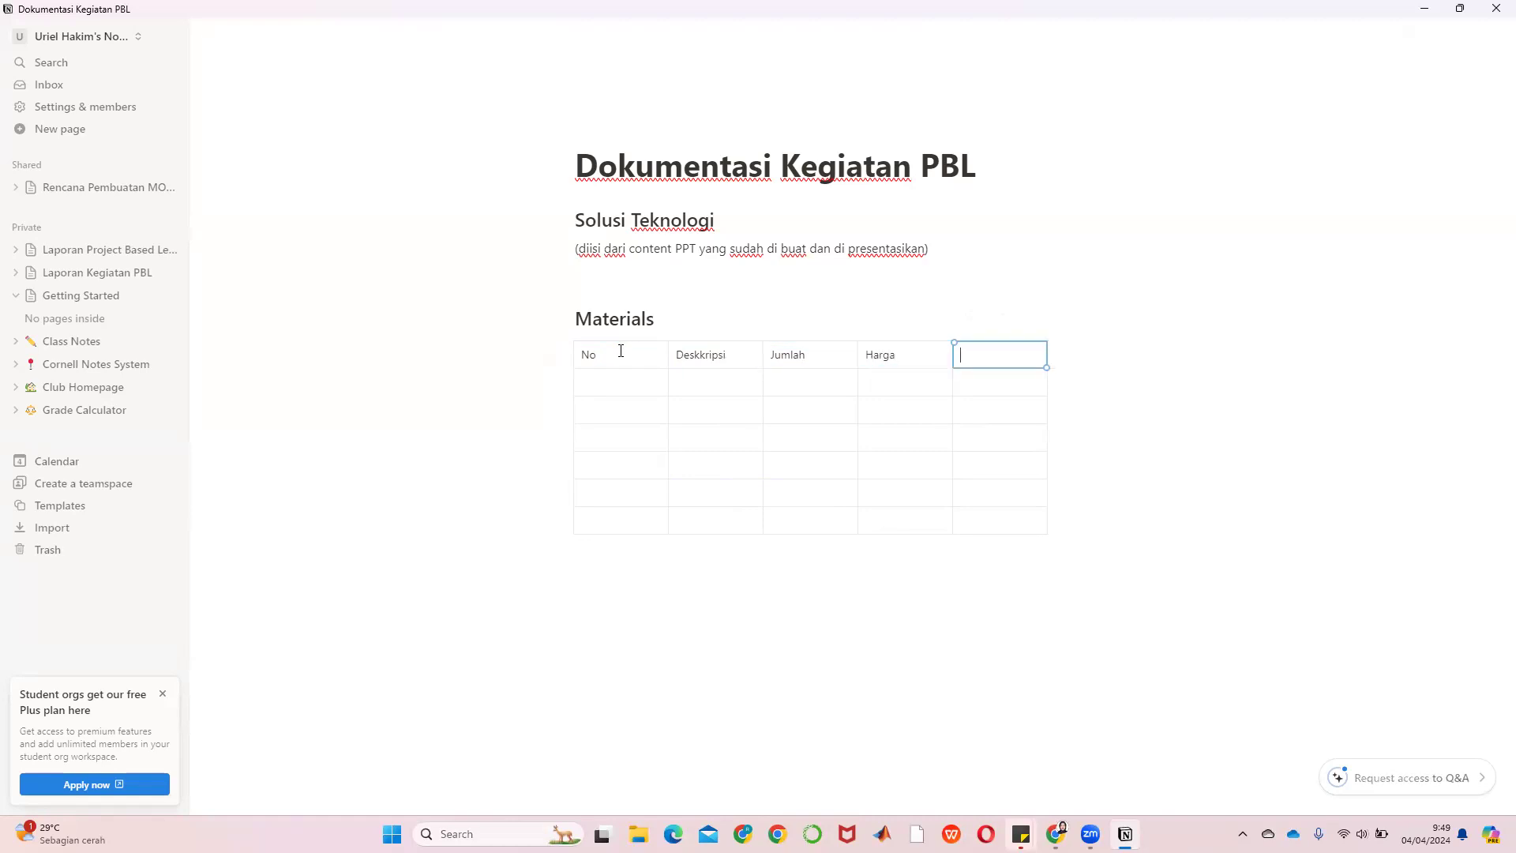
type("Keterangan")
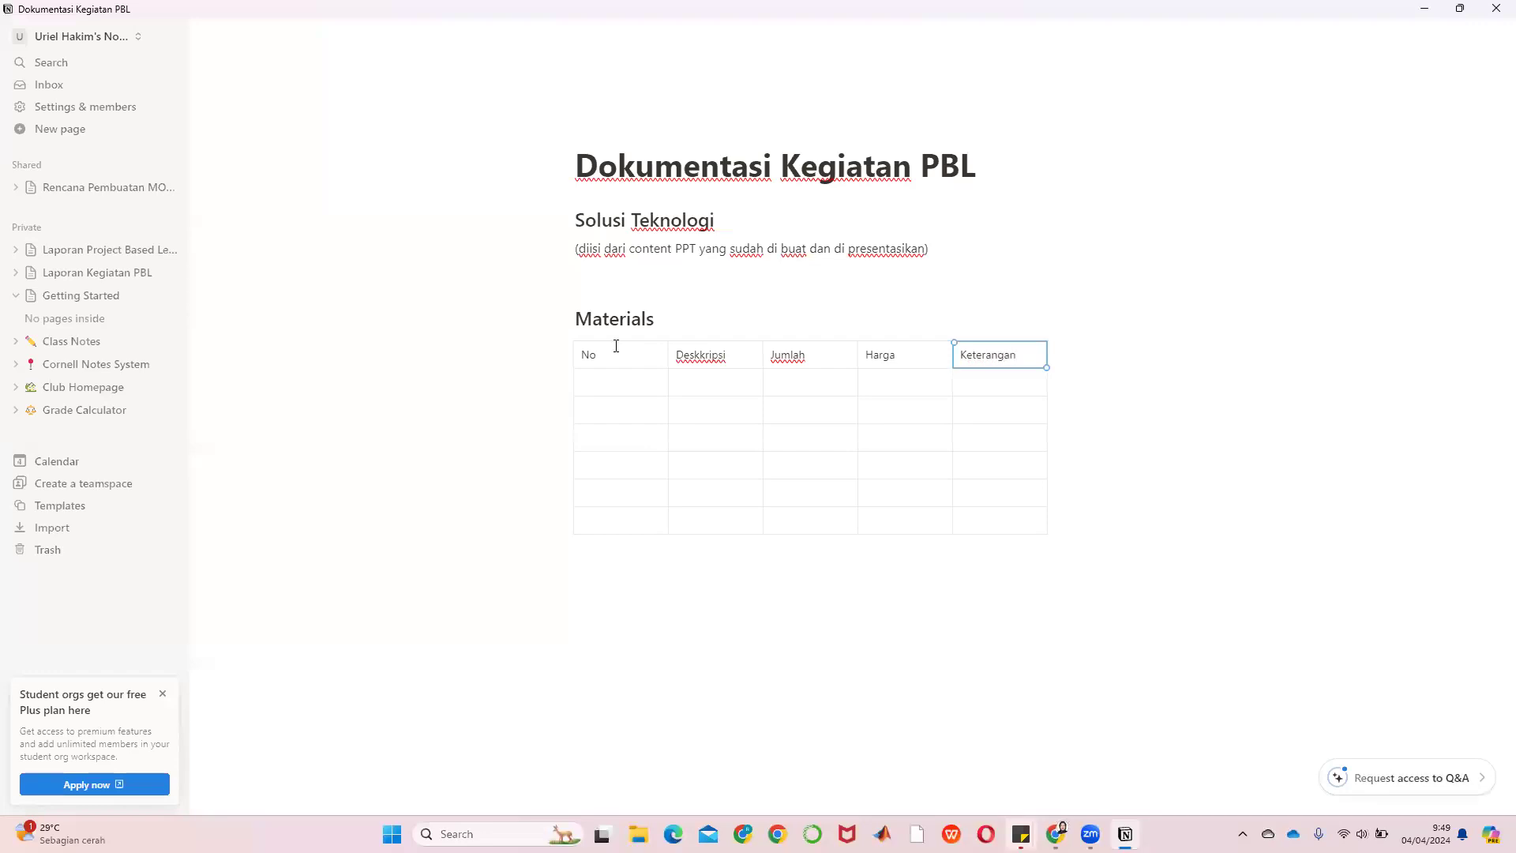
left_click(1079, 521)
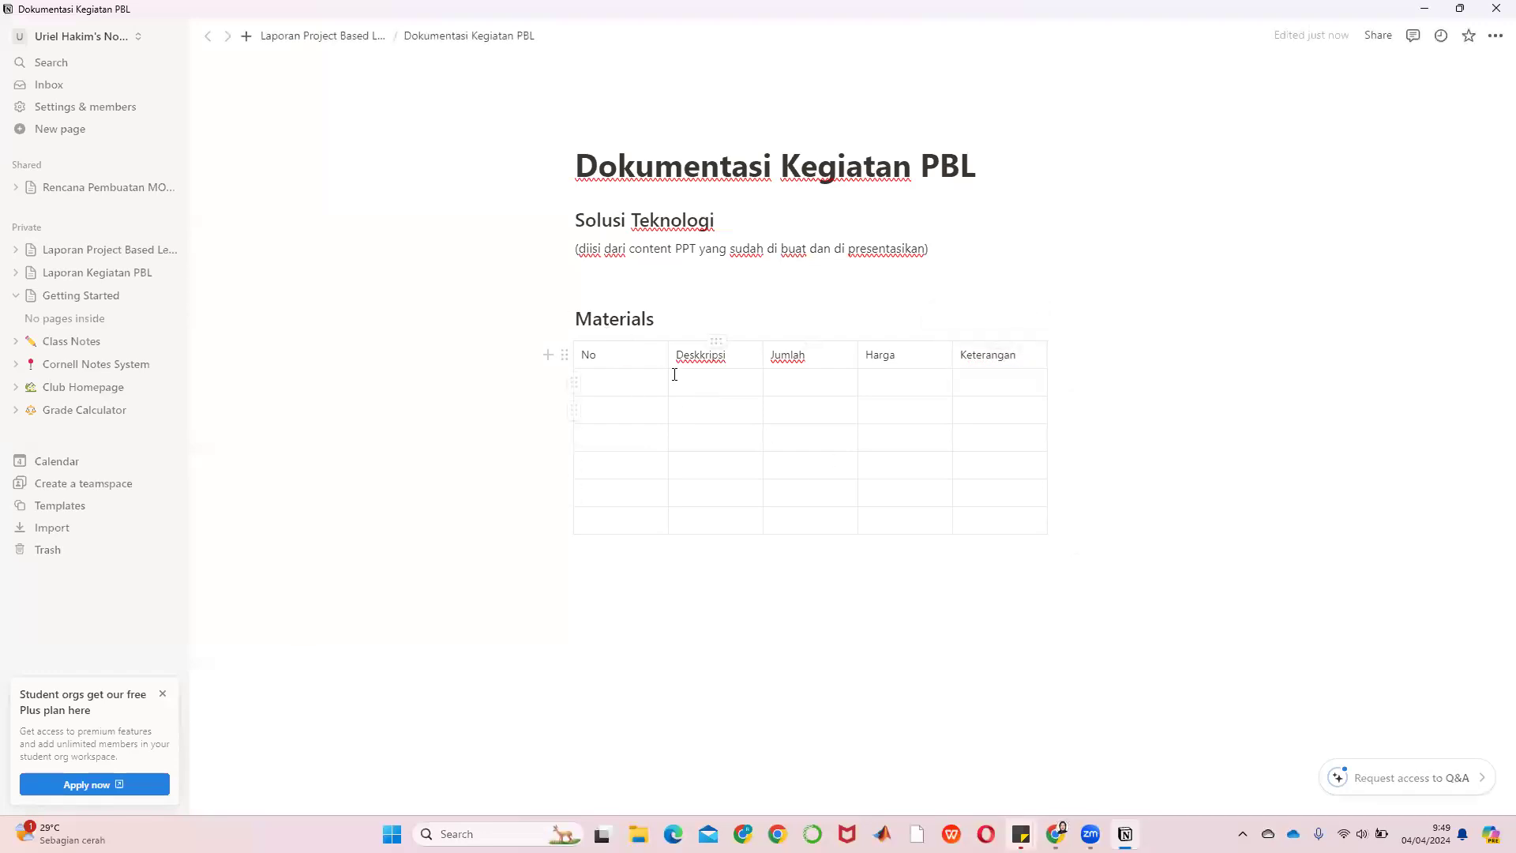
Narrow the No column and widen the Deskkripsi column
left_click_drag(668, 354, 606, 359)
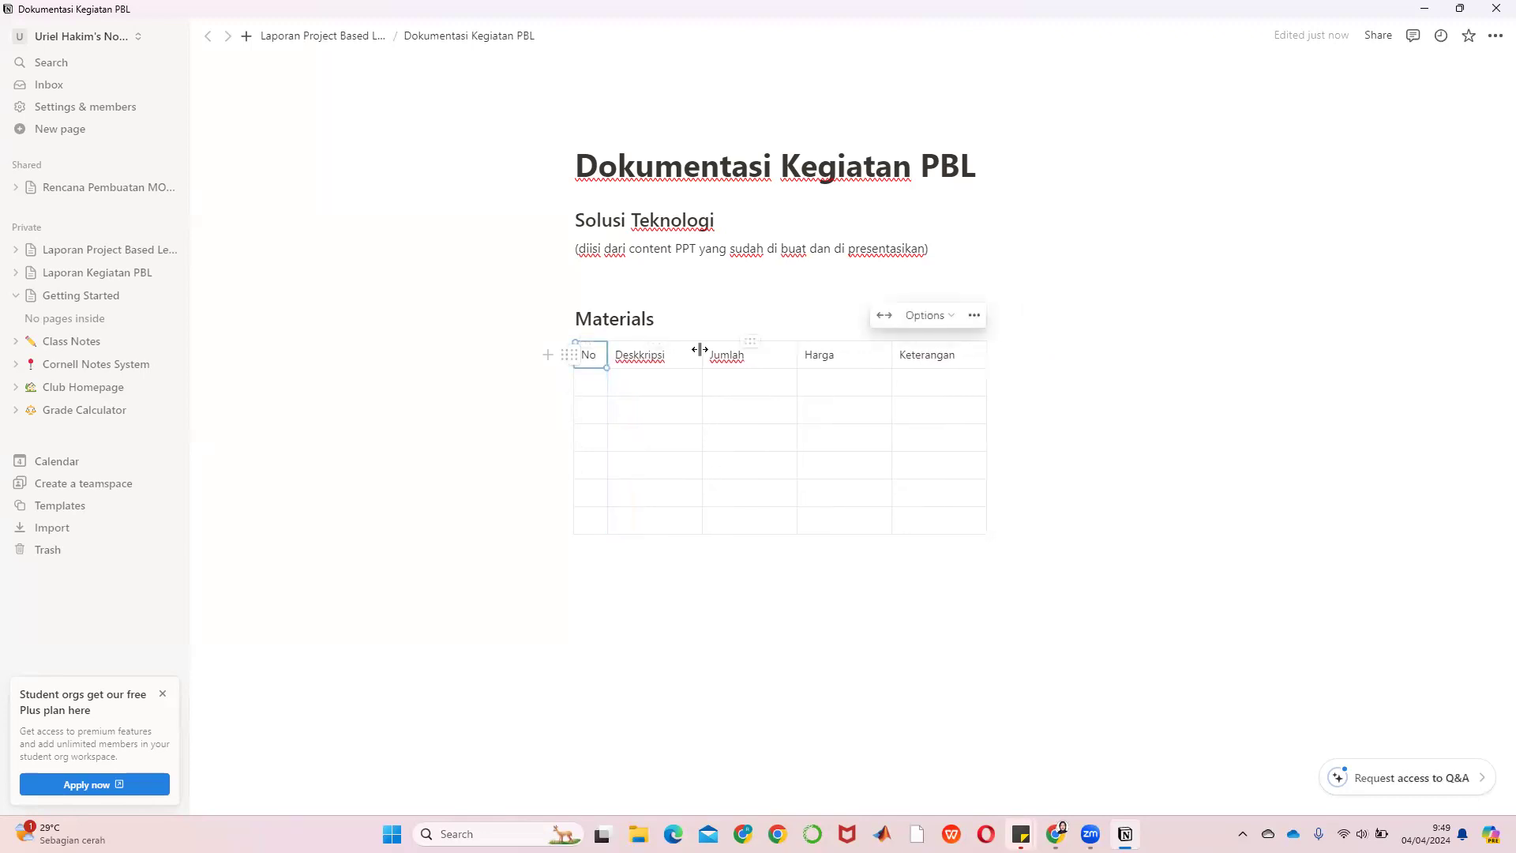
left_click_drag(702, 355, 756, 355)
left_click(1172, 494)
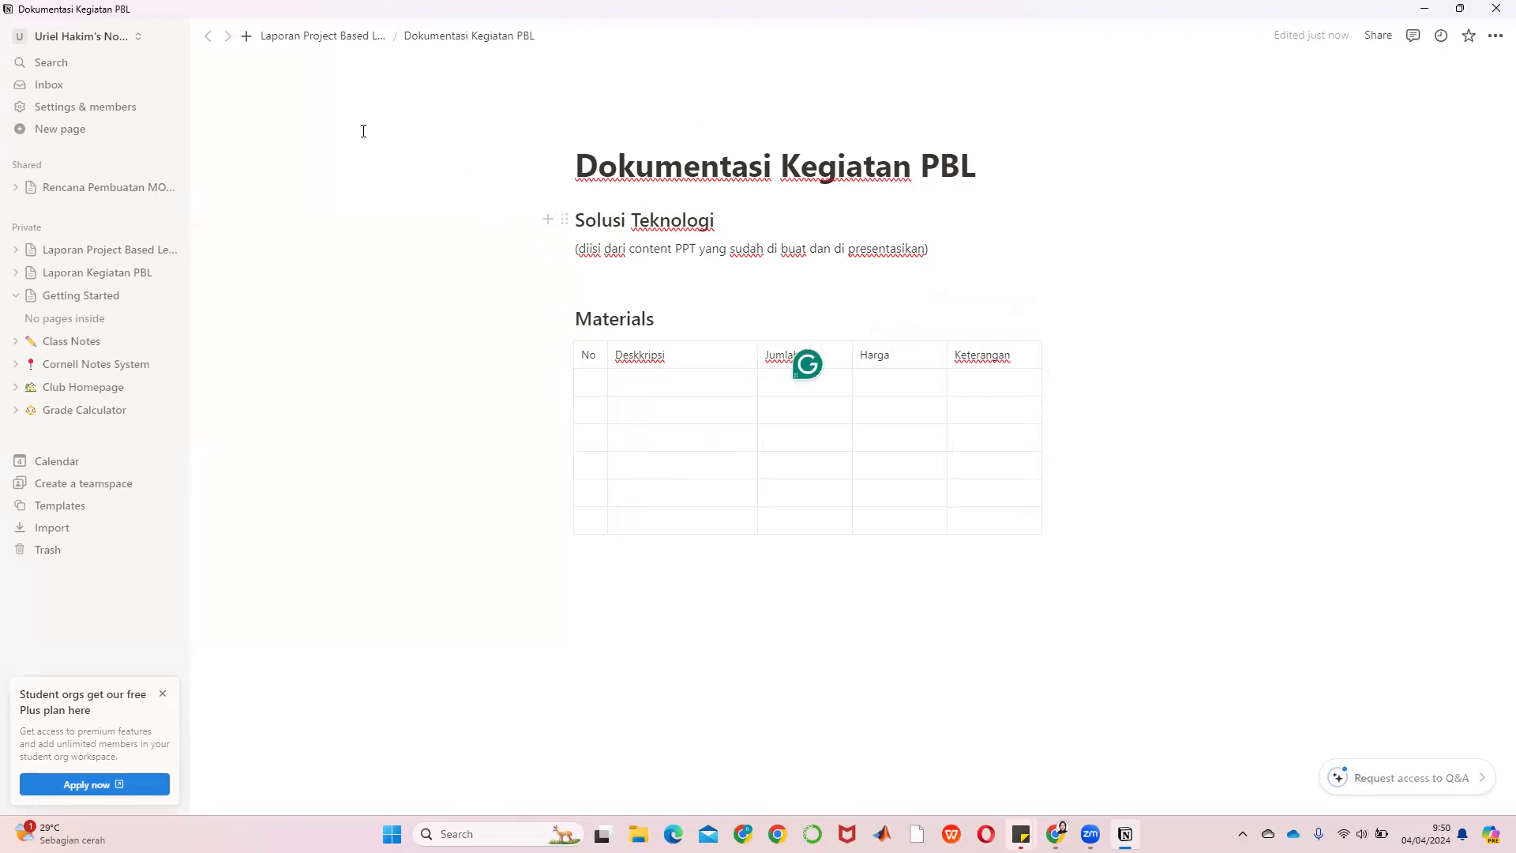
Back on the AQMS report, add a 'Mata Kuliah yang Terkait' sub-page below Dokumentasi Kegiatan PBL
left_click(323, 43)
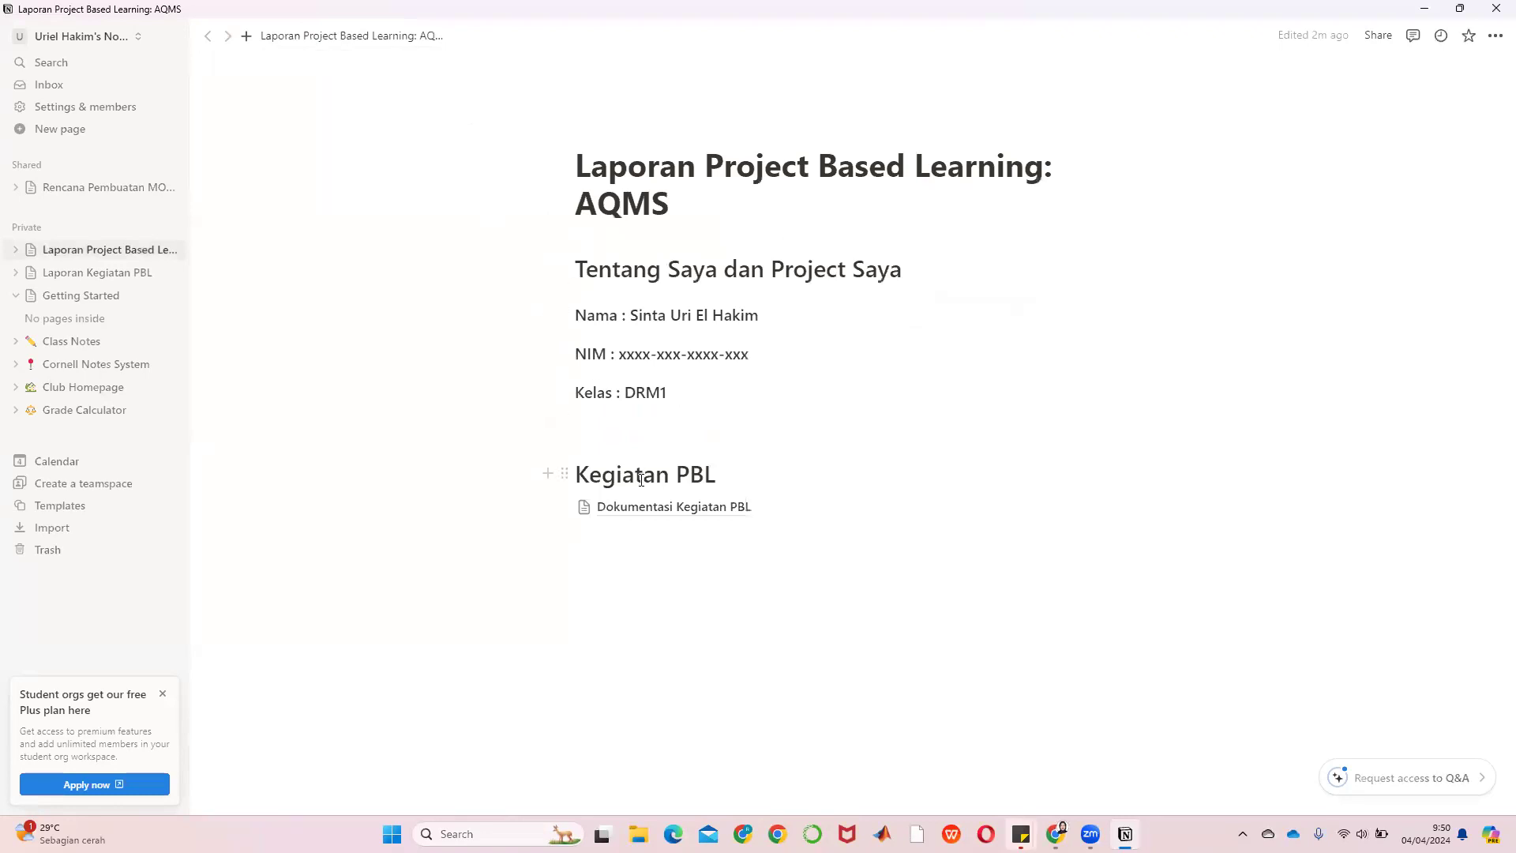
left_click(591, 539)
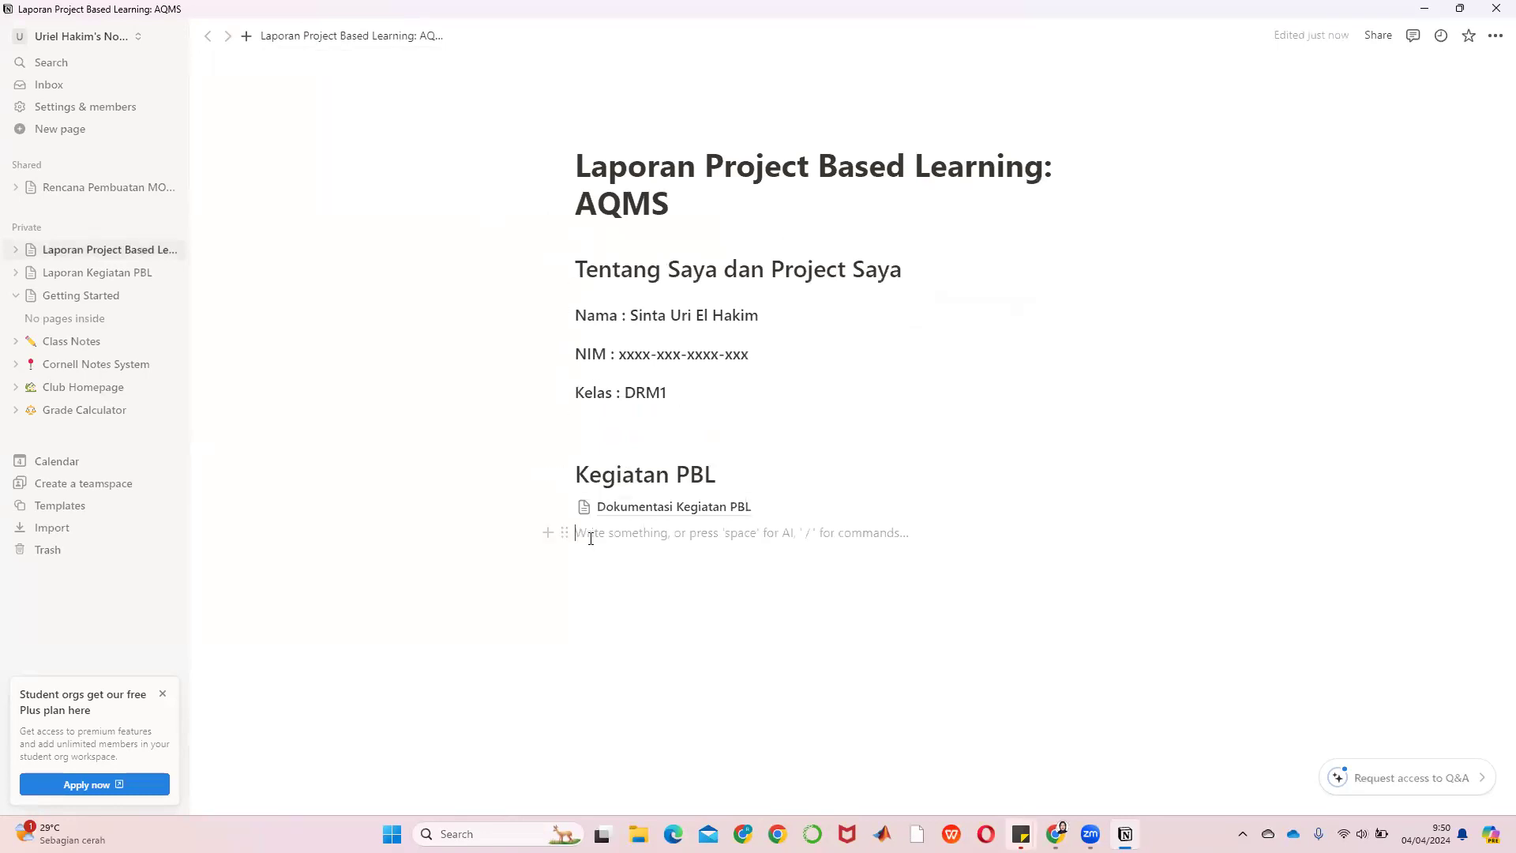
left_click(548, 532)
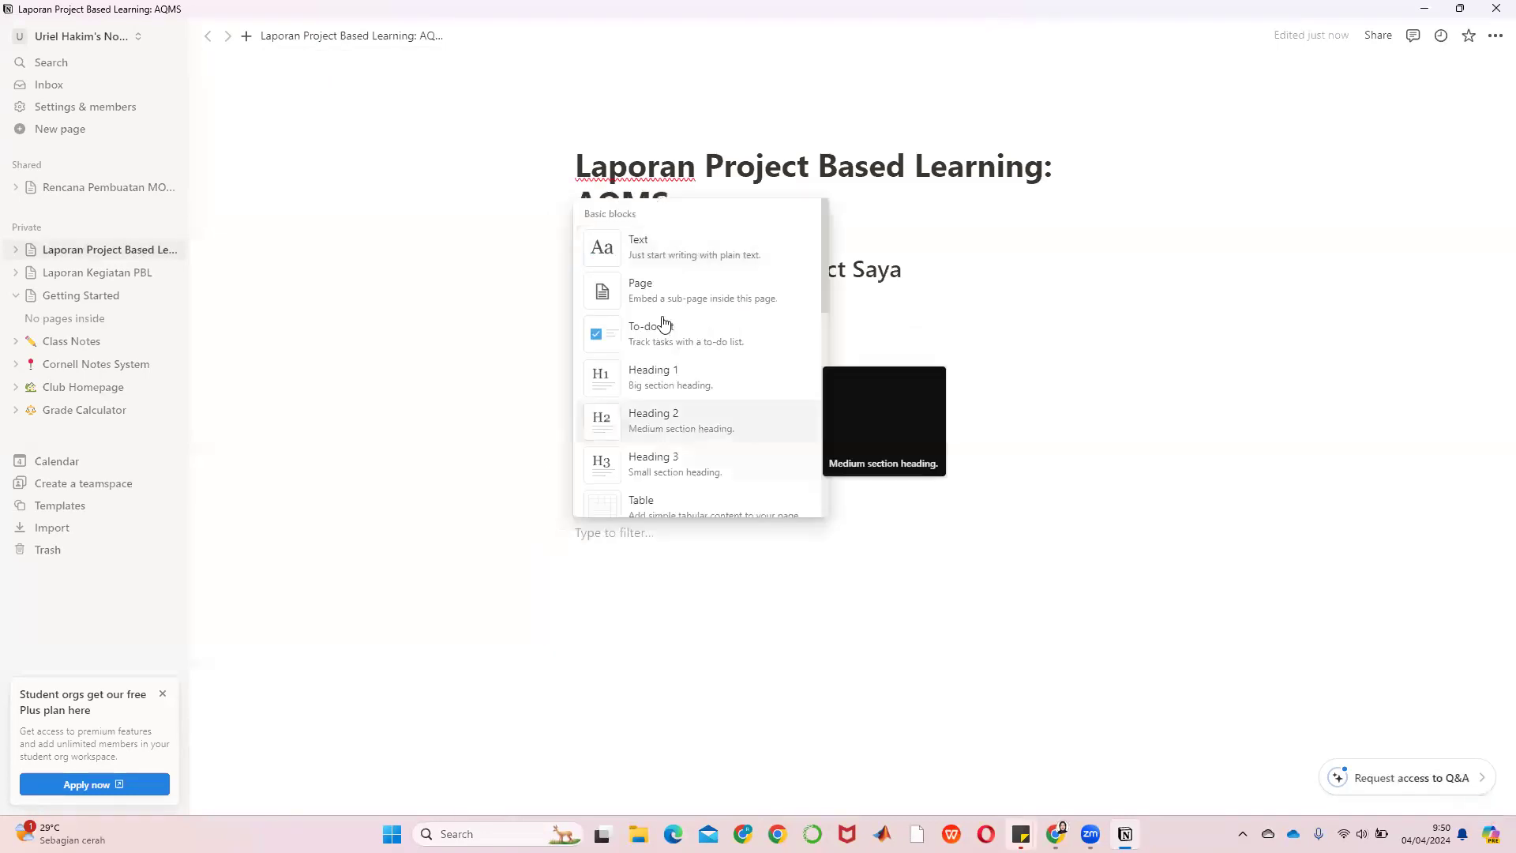
left_click(662, 303)
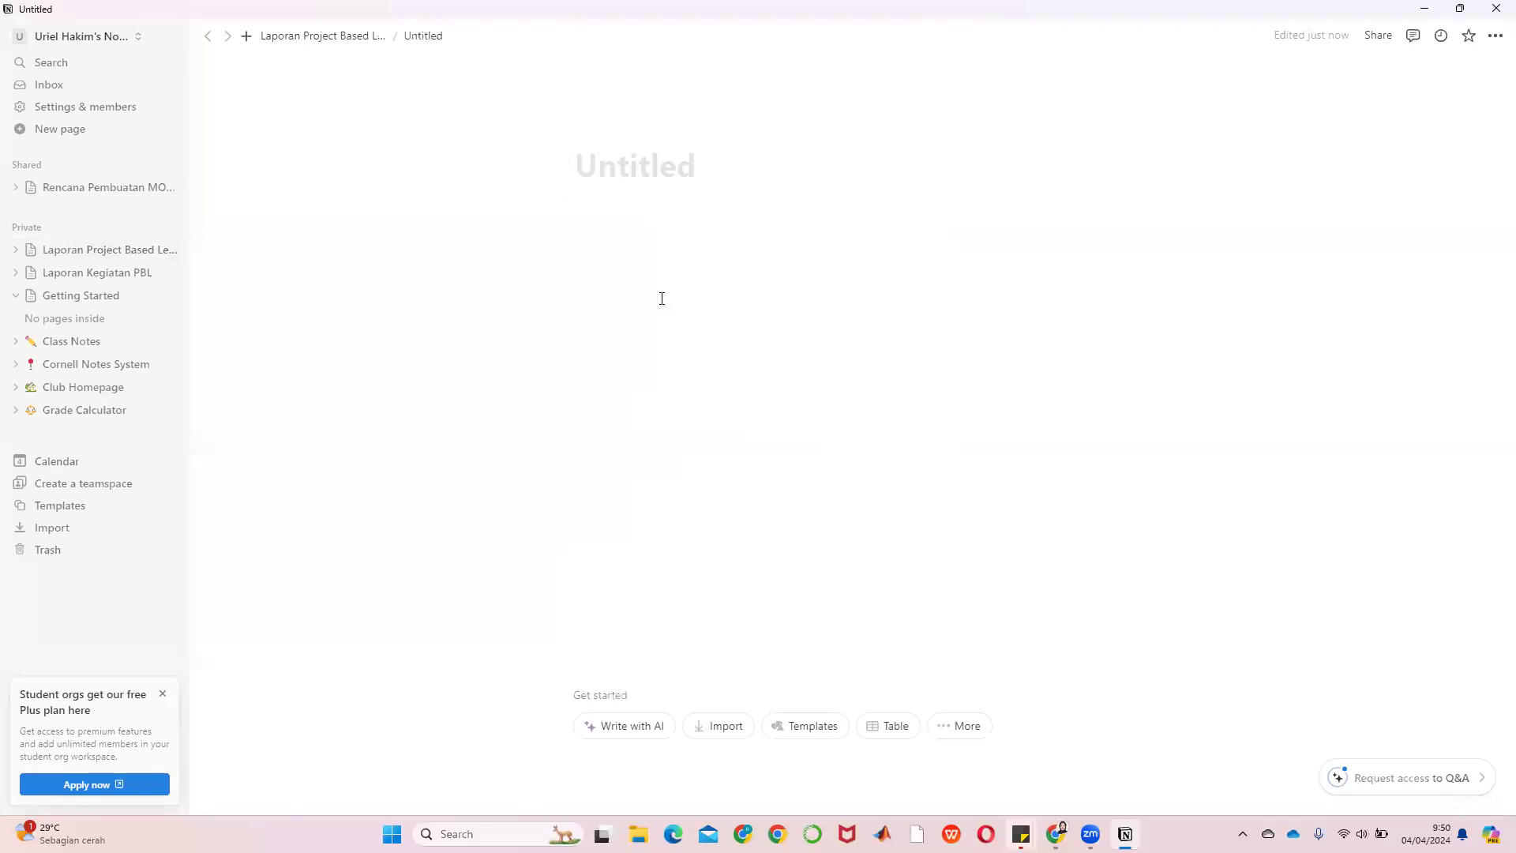
type("M")
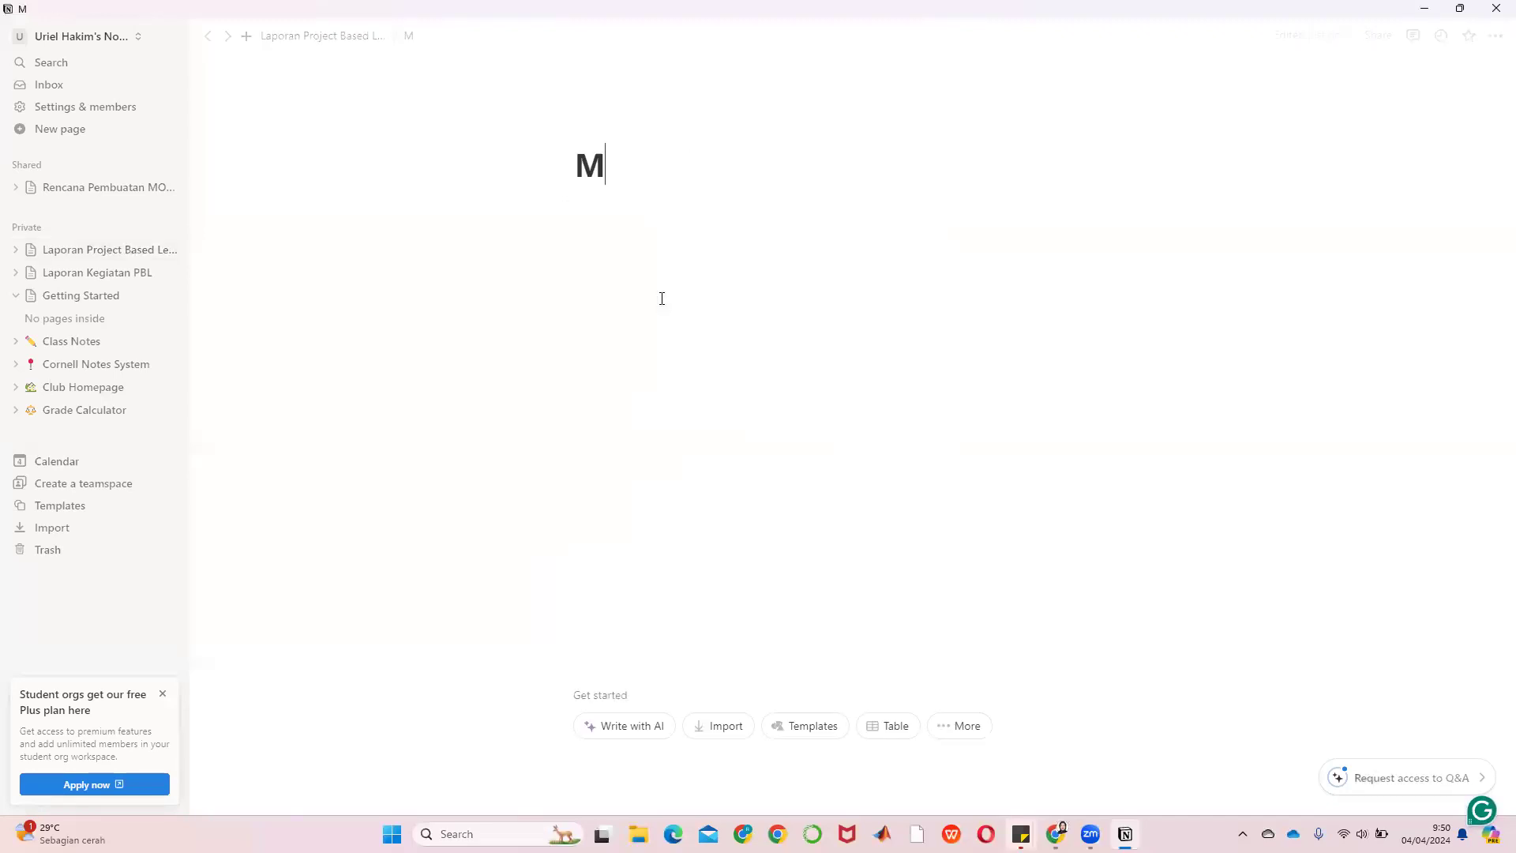
type("ata Kuliah yan")
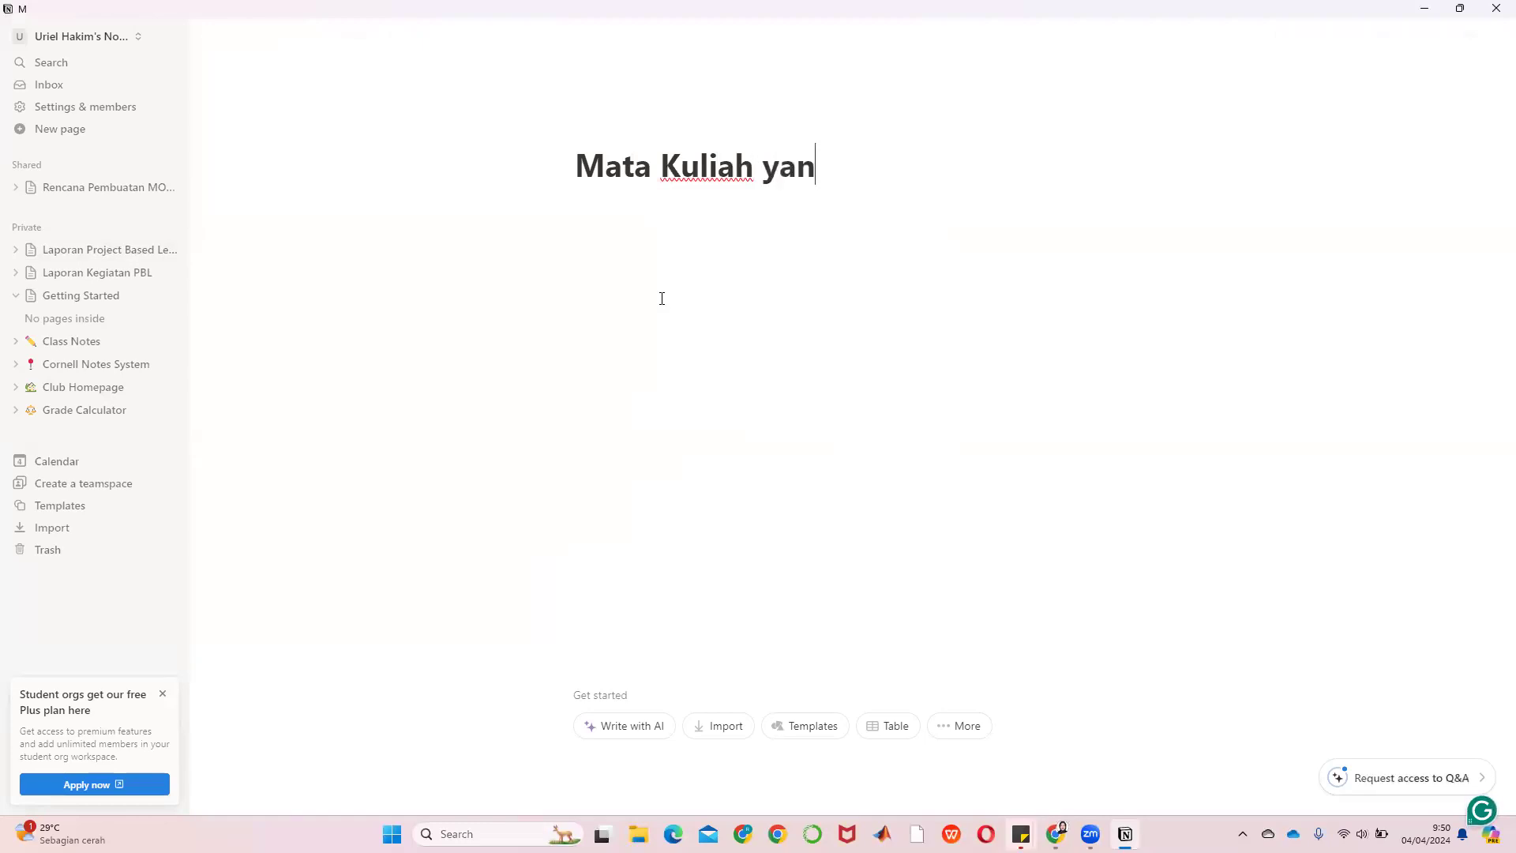
type("g Terkait")
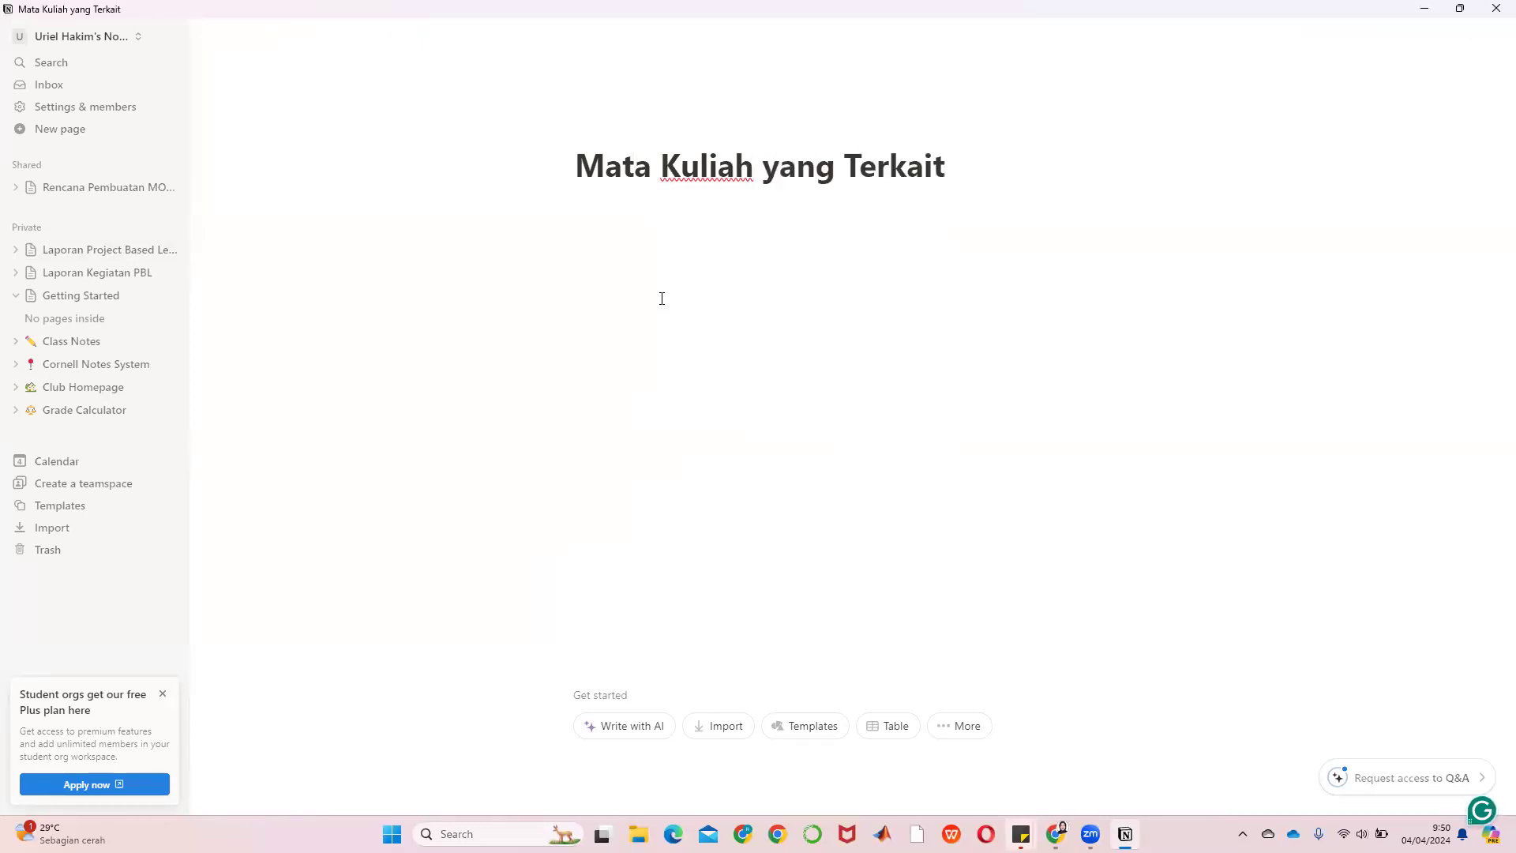
key("Return")
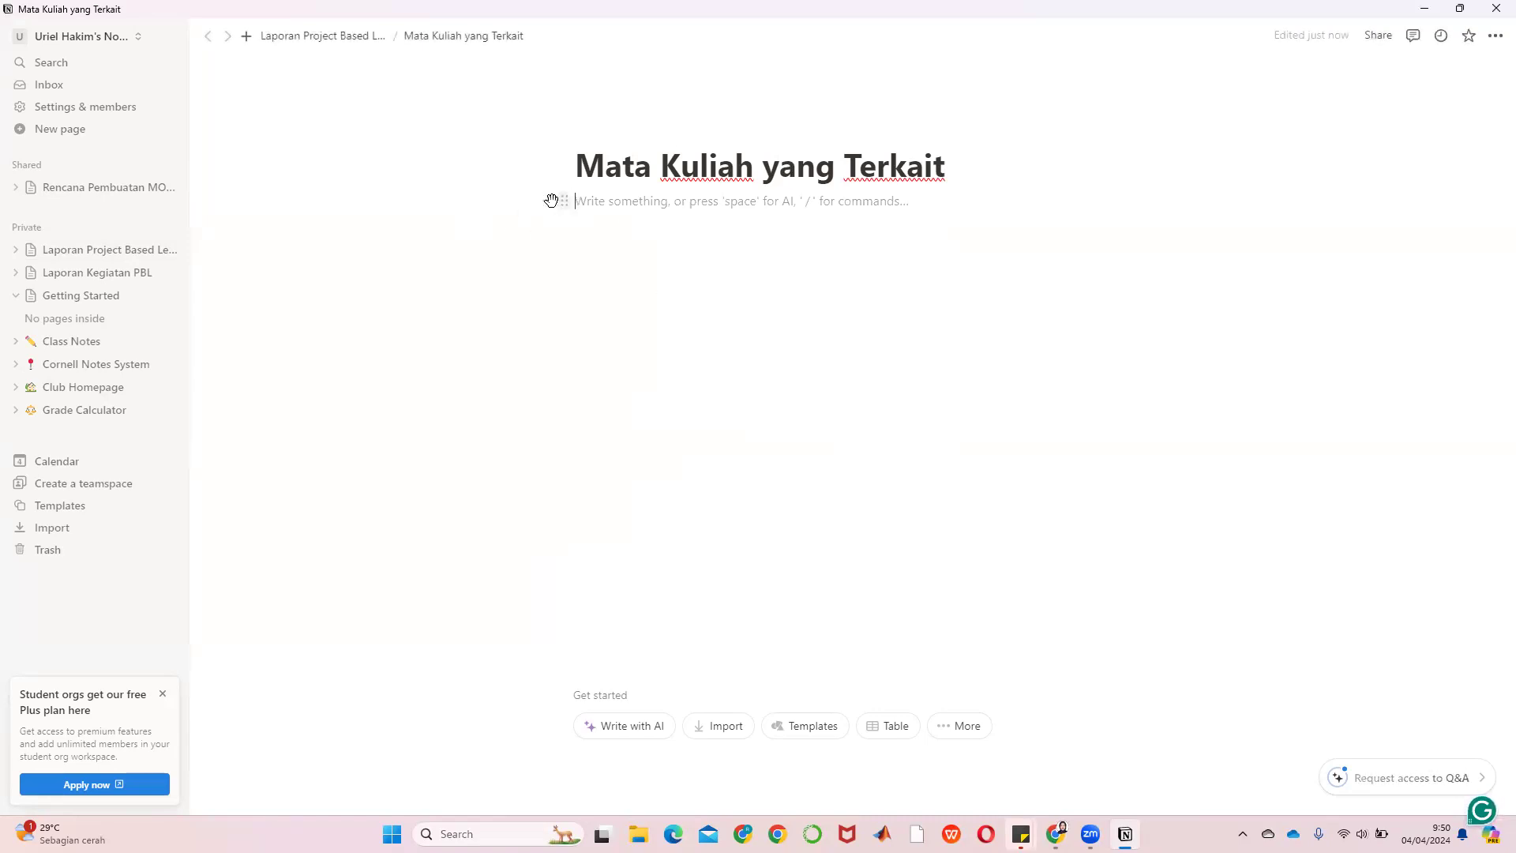
Inside it, start a new course sub-page titled 'Reverse Engineering'
left_click(554, 201)
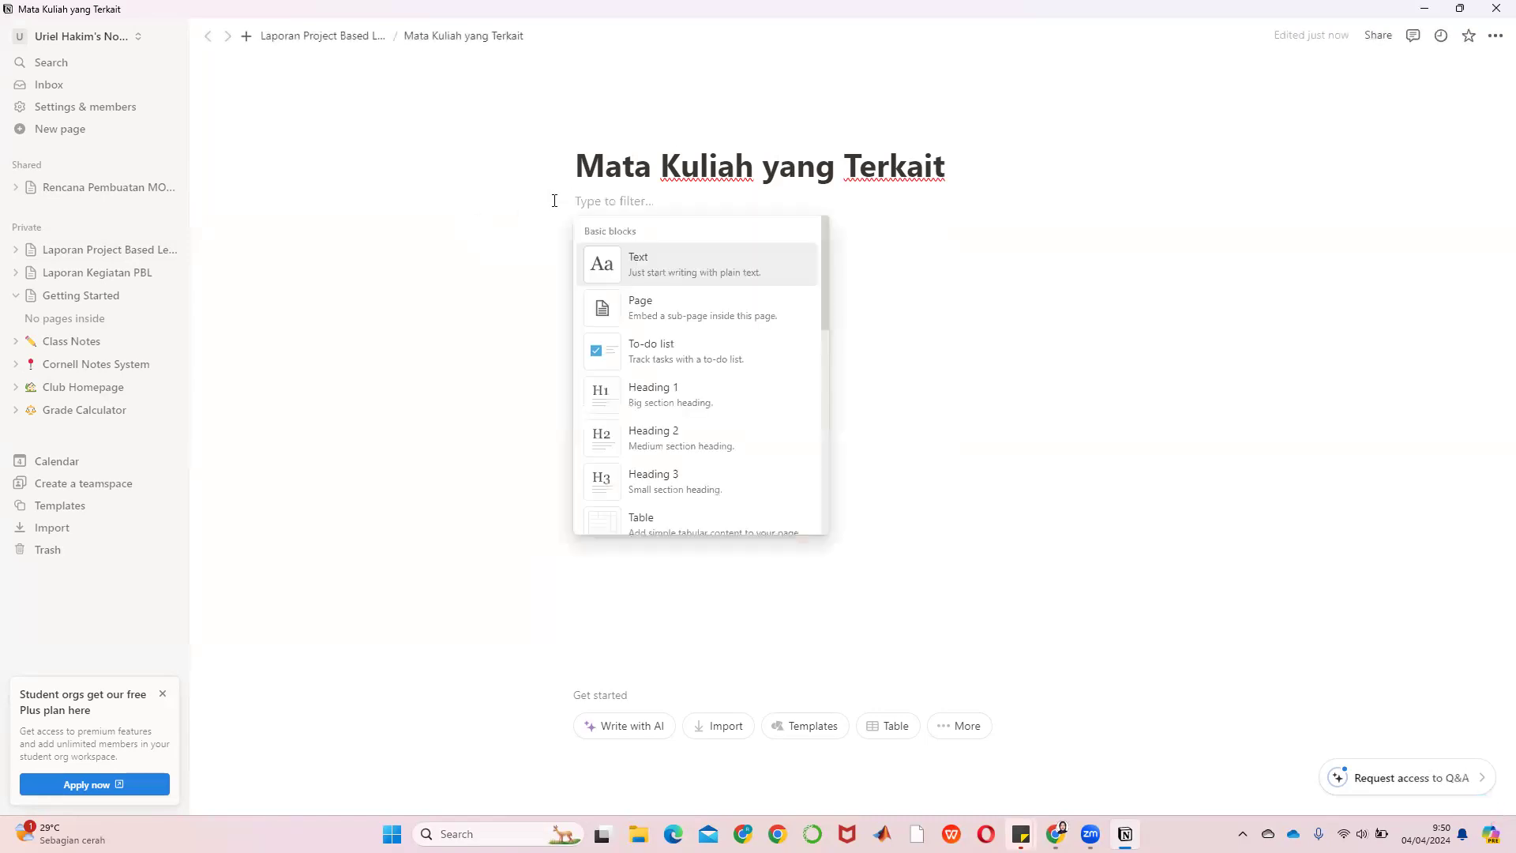
left_click(649, 314)
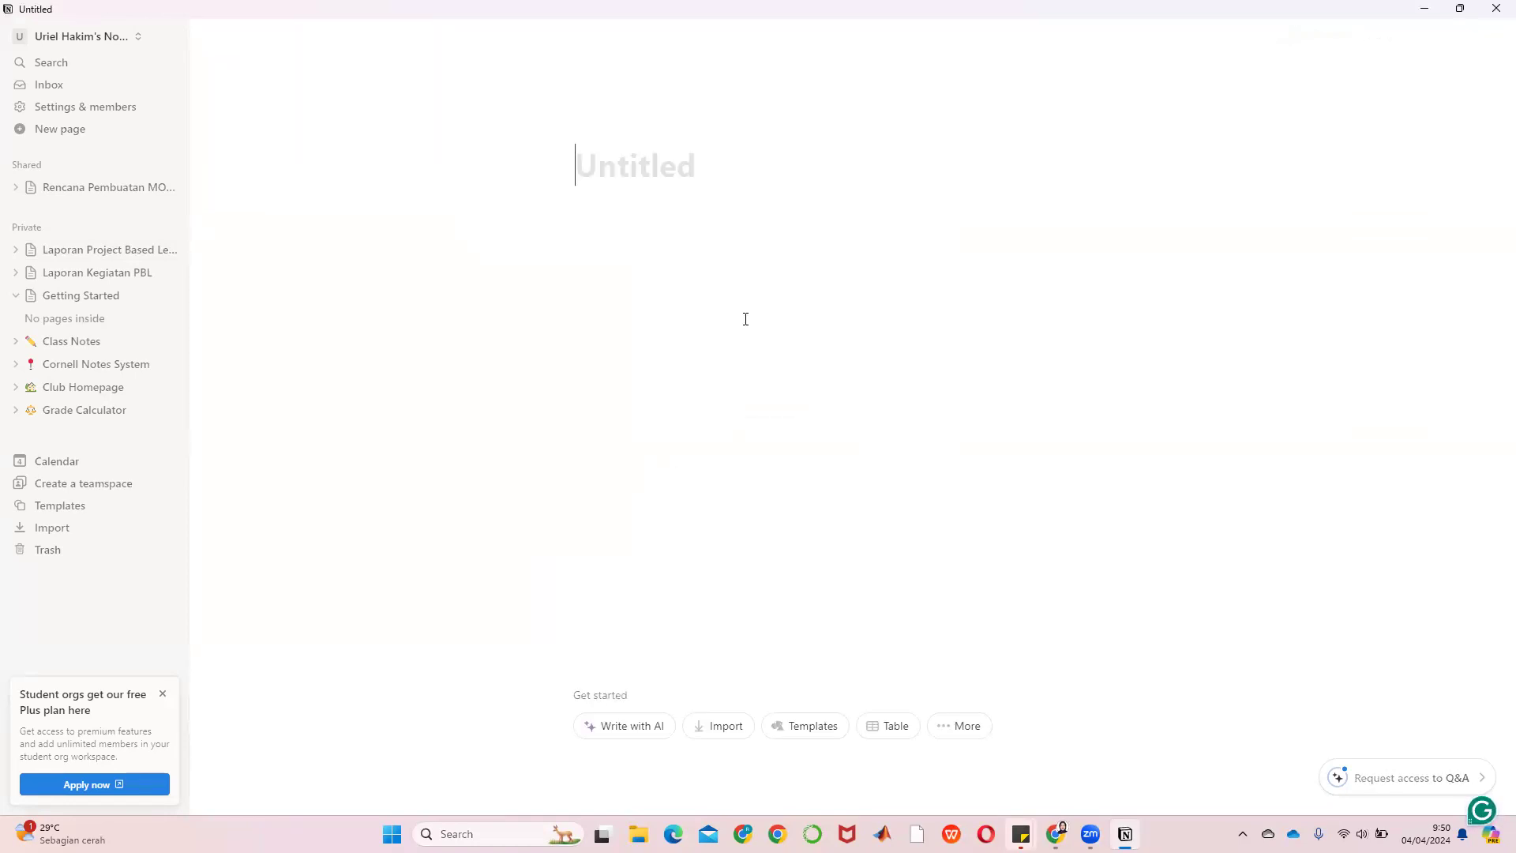
type("Rever")
type("s")
key("BackSpace")
type("v")
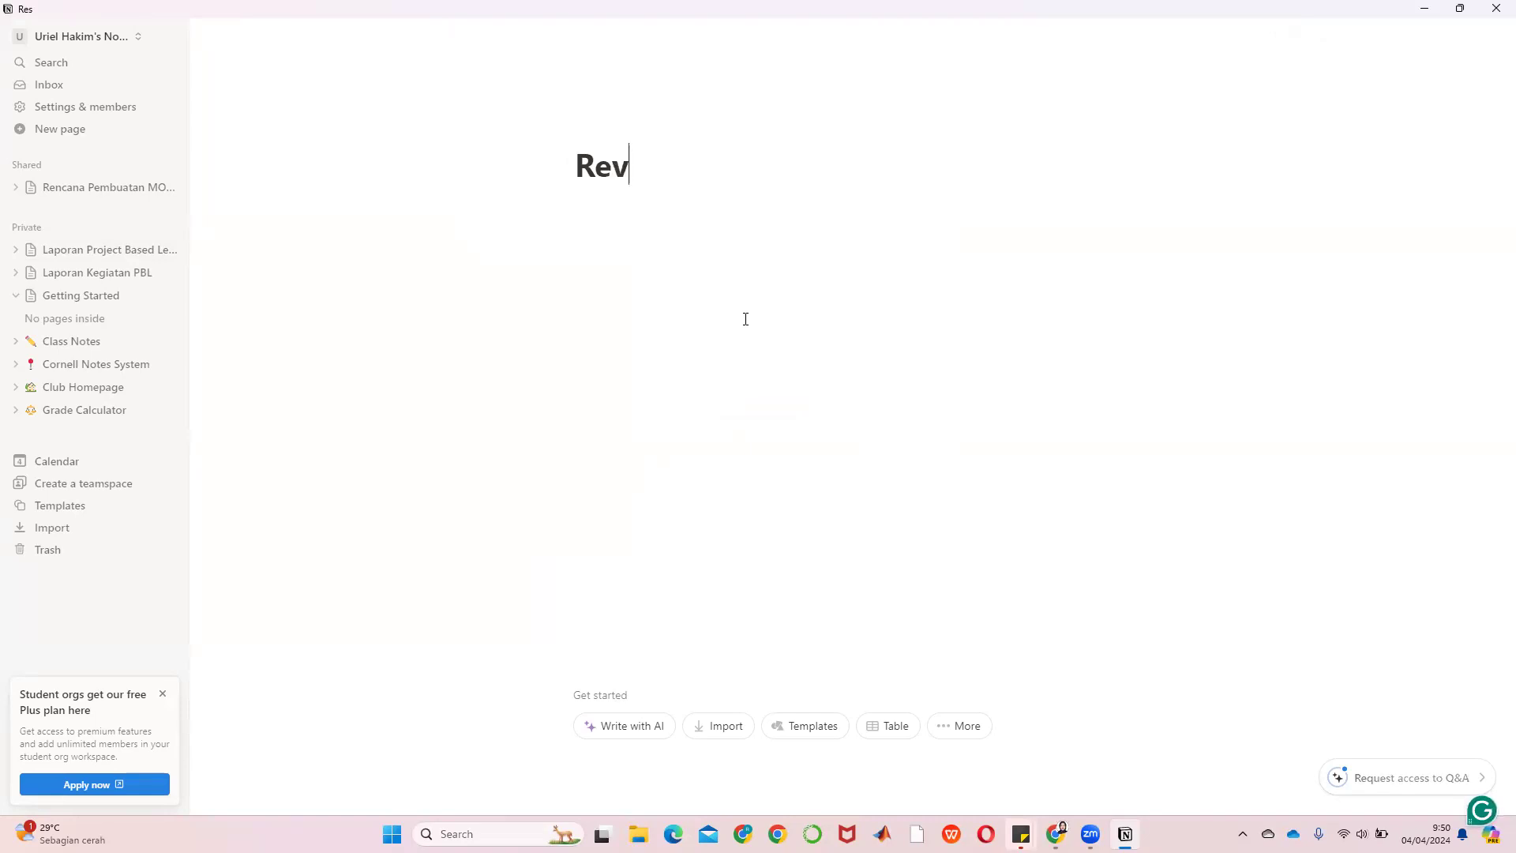
type("erse En")
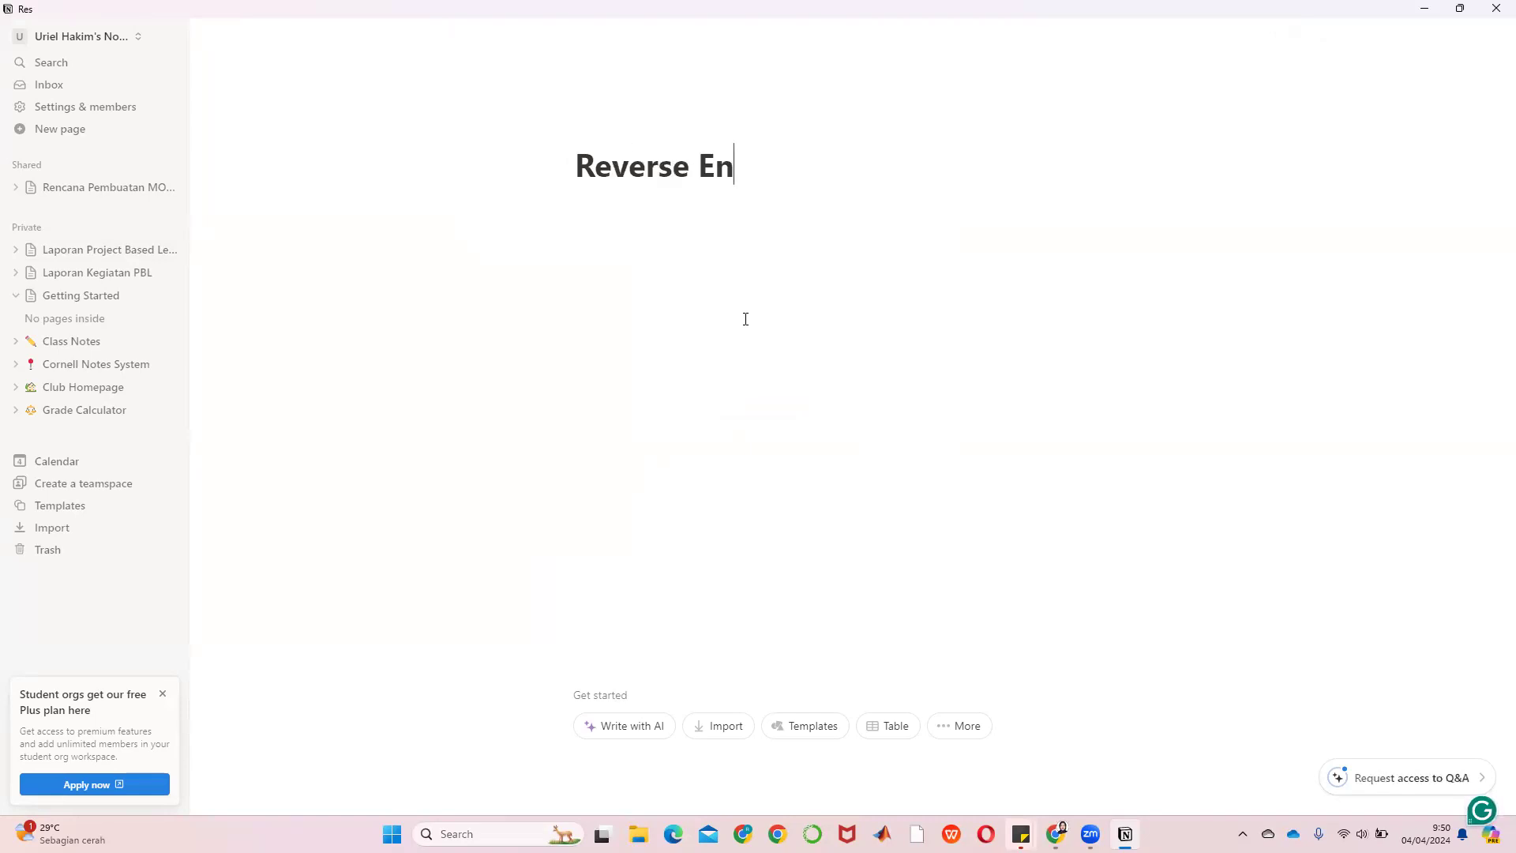
type("gineering")
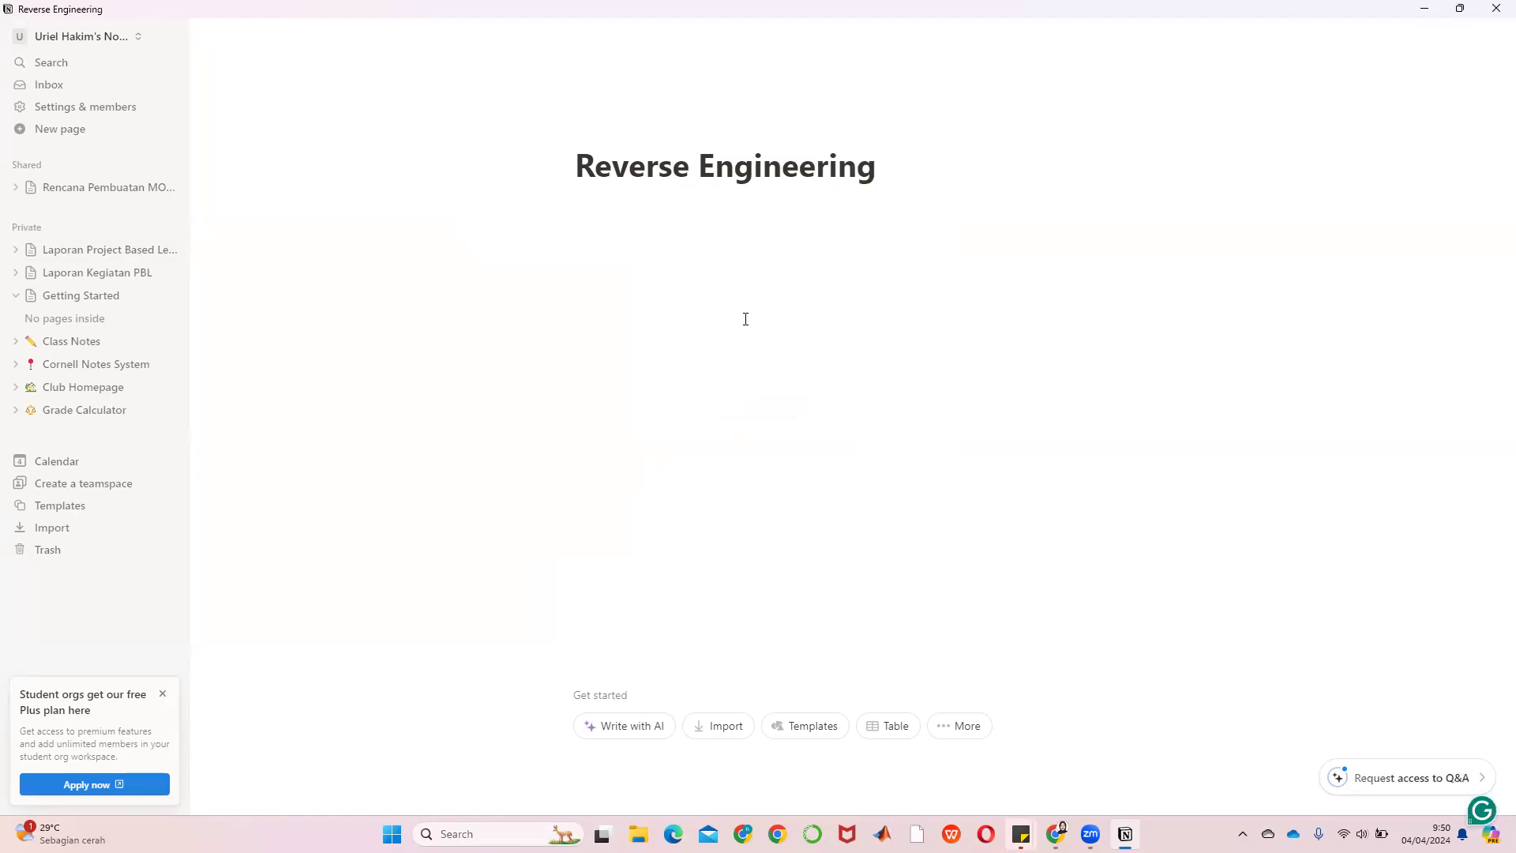
Finish the 'Reverse Engineering' title and add a Heading 3 'Deskripsi Mata Kuliah' below it
key("Return")
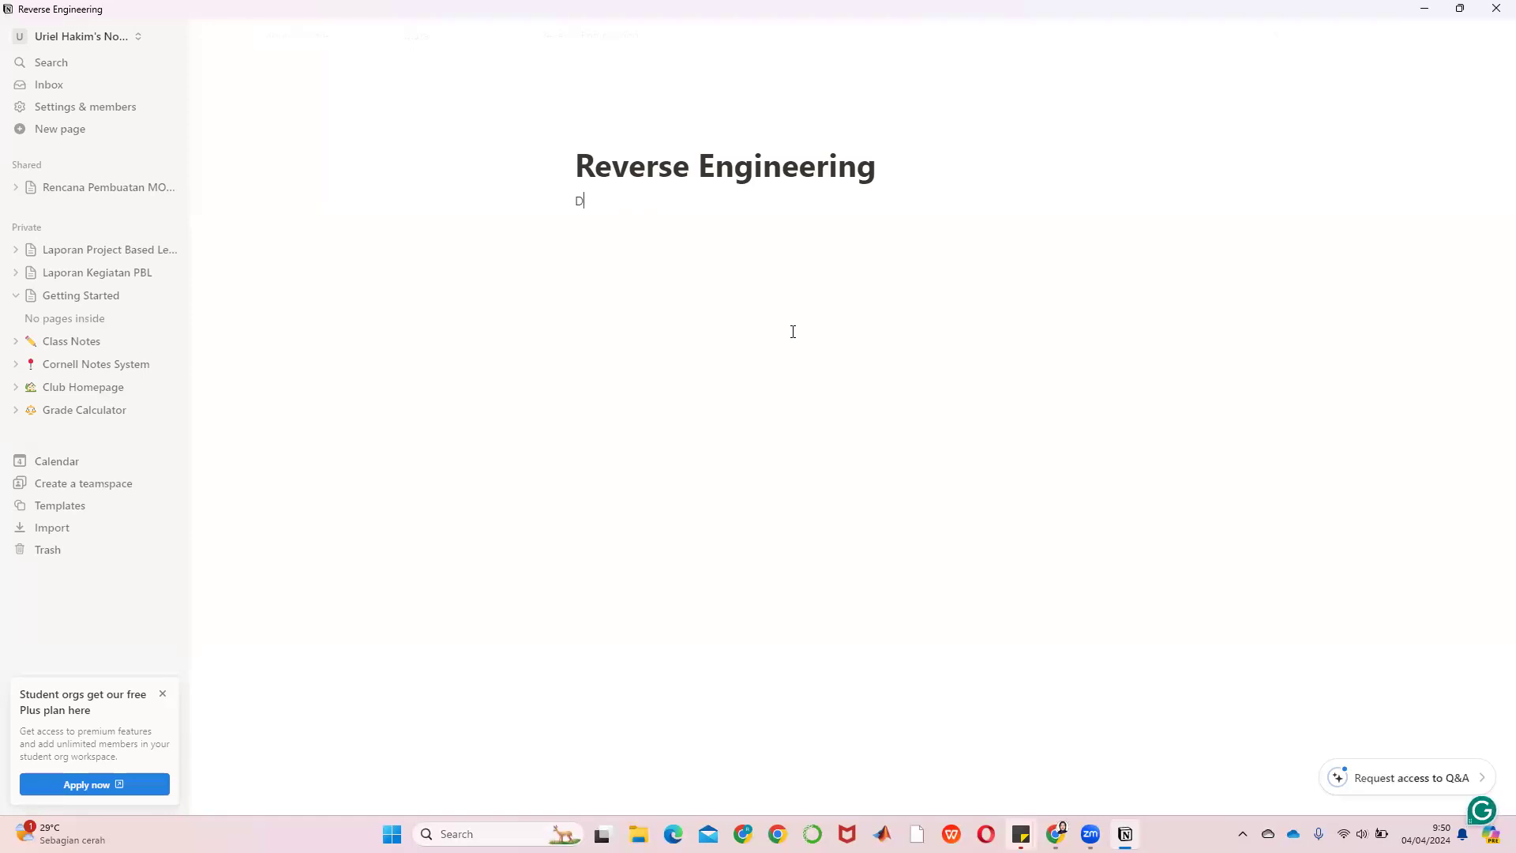
left_click(544, 203)
left_click(641, 477)
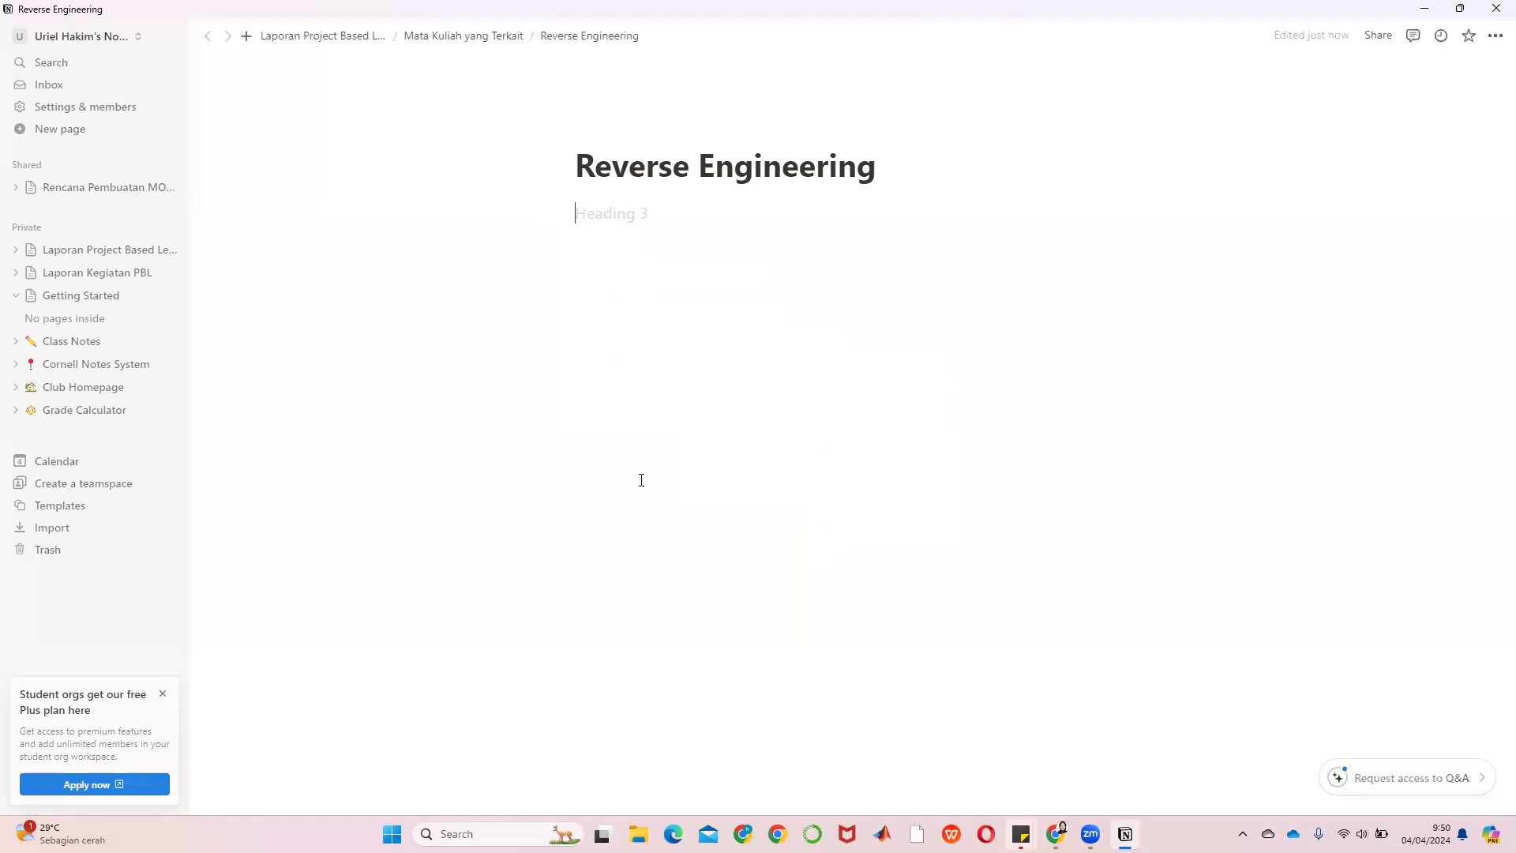
type("Deskripsi Mata Kuliah")
key("Return")
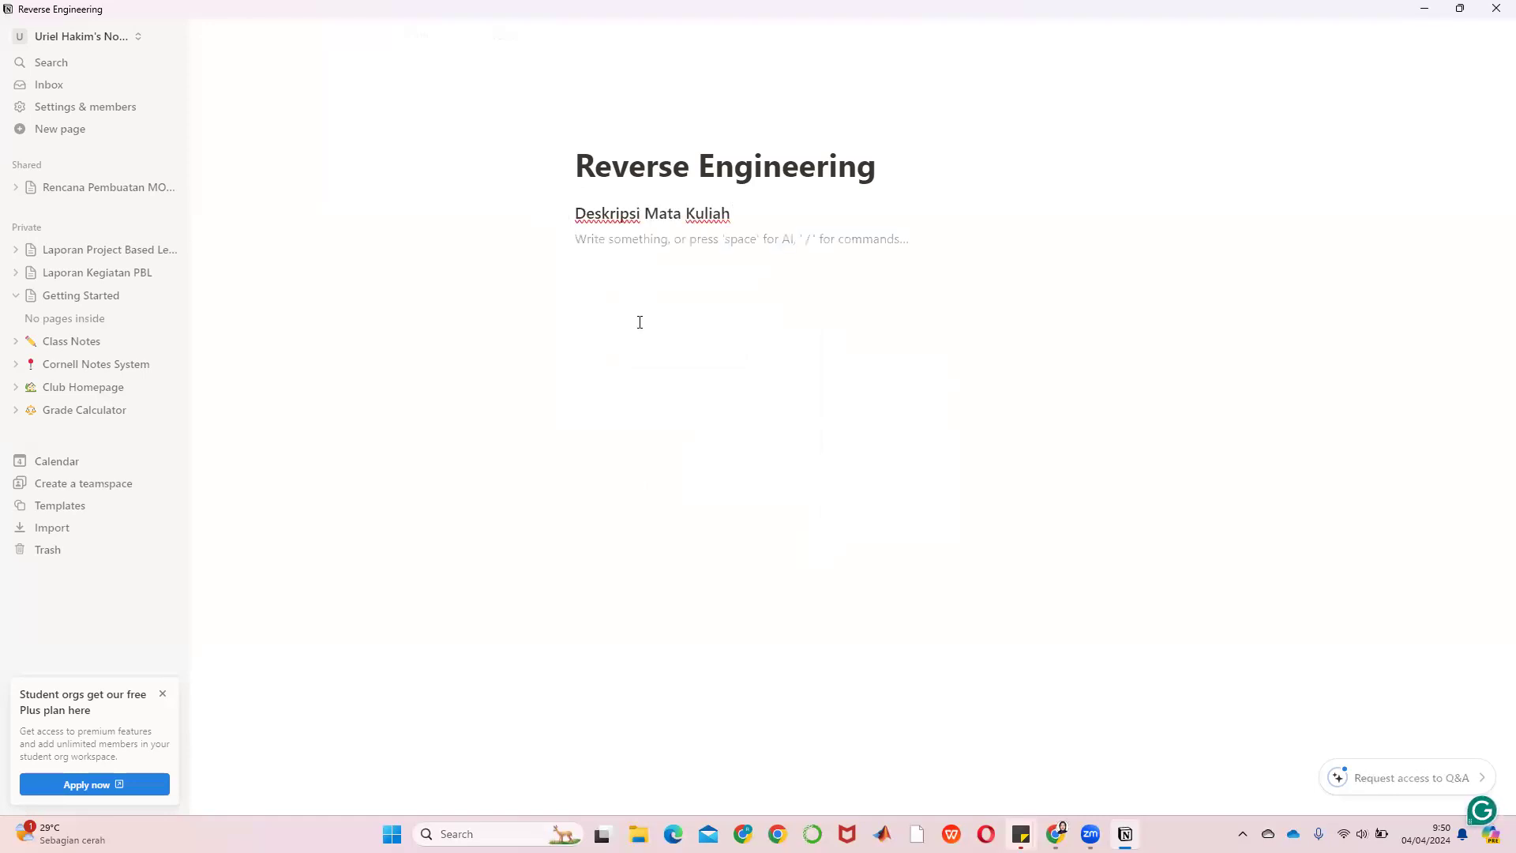
Add an empty quote block under the heading, then return to the Laporan Project Based Learning: AQMS page
left_click(548, 238)
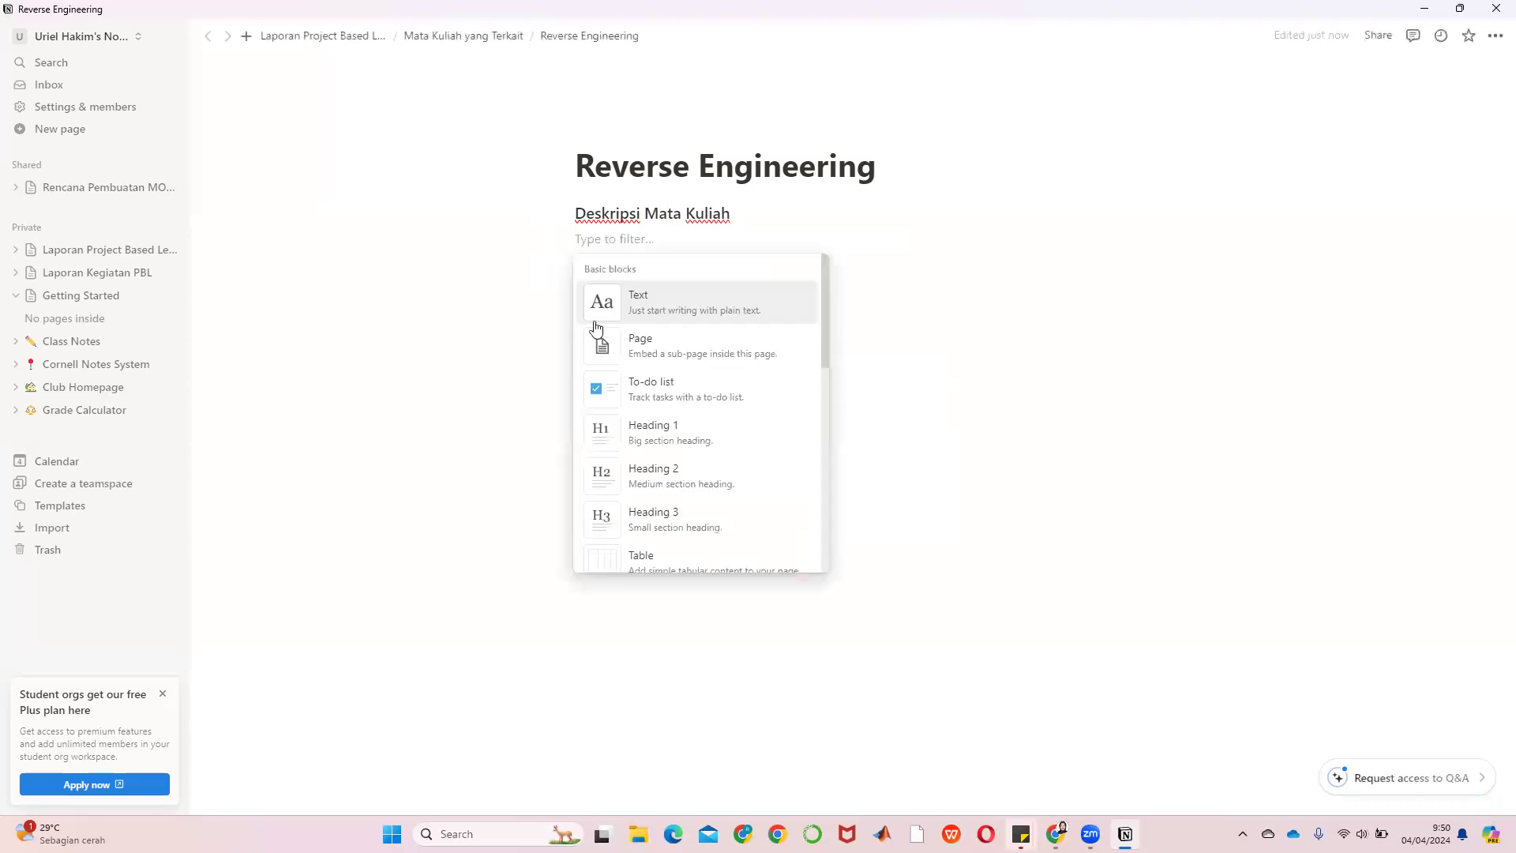
scroll(656, 418, "down", 2)
scroll(662, 465, "down", 2)
left_click(660, 496)
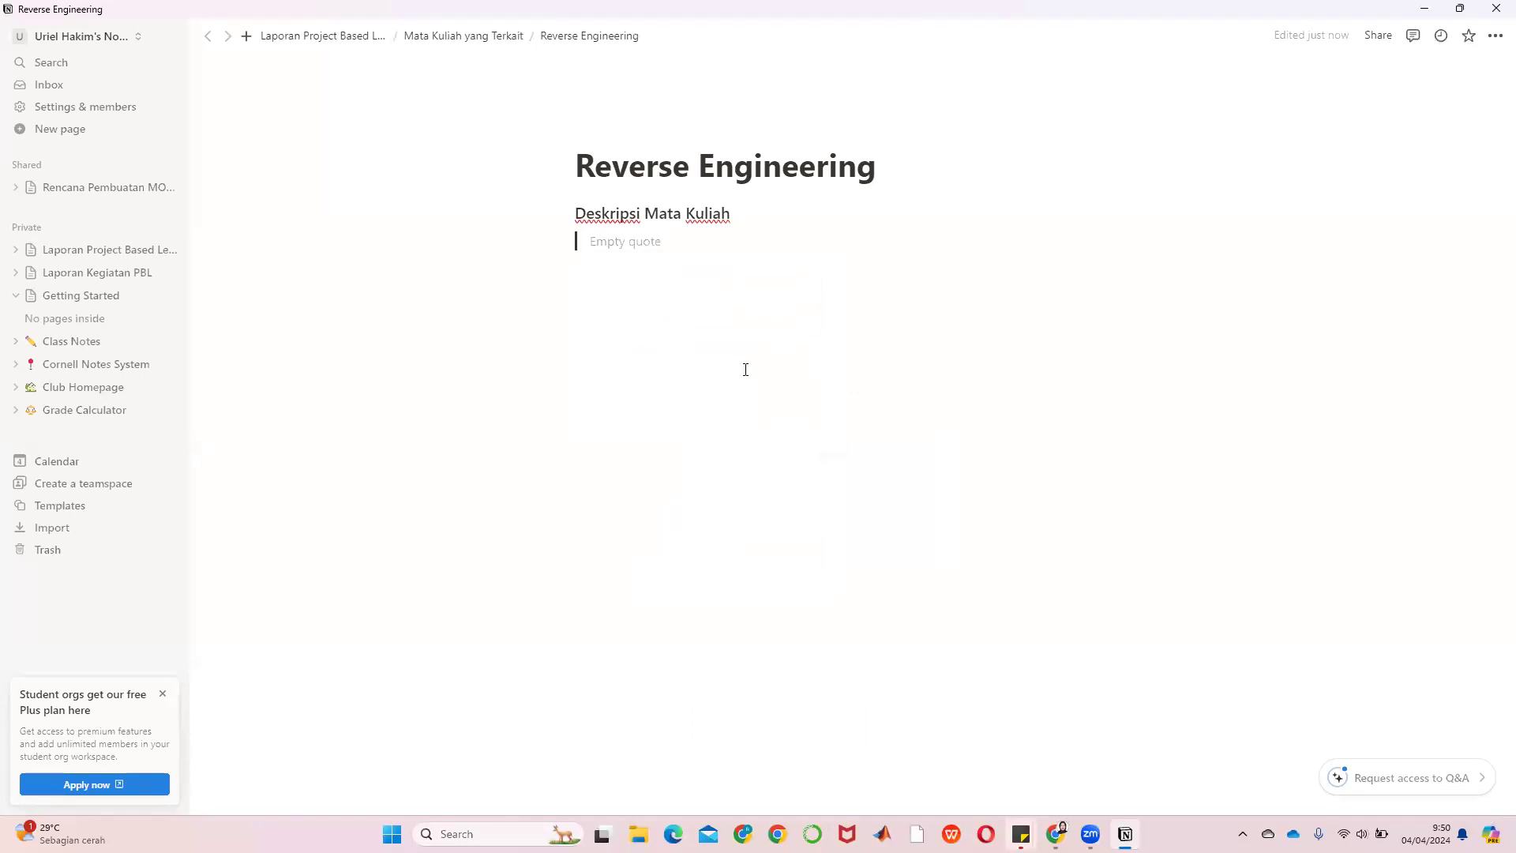
left_click(301, 37)
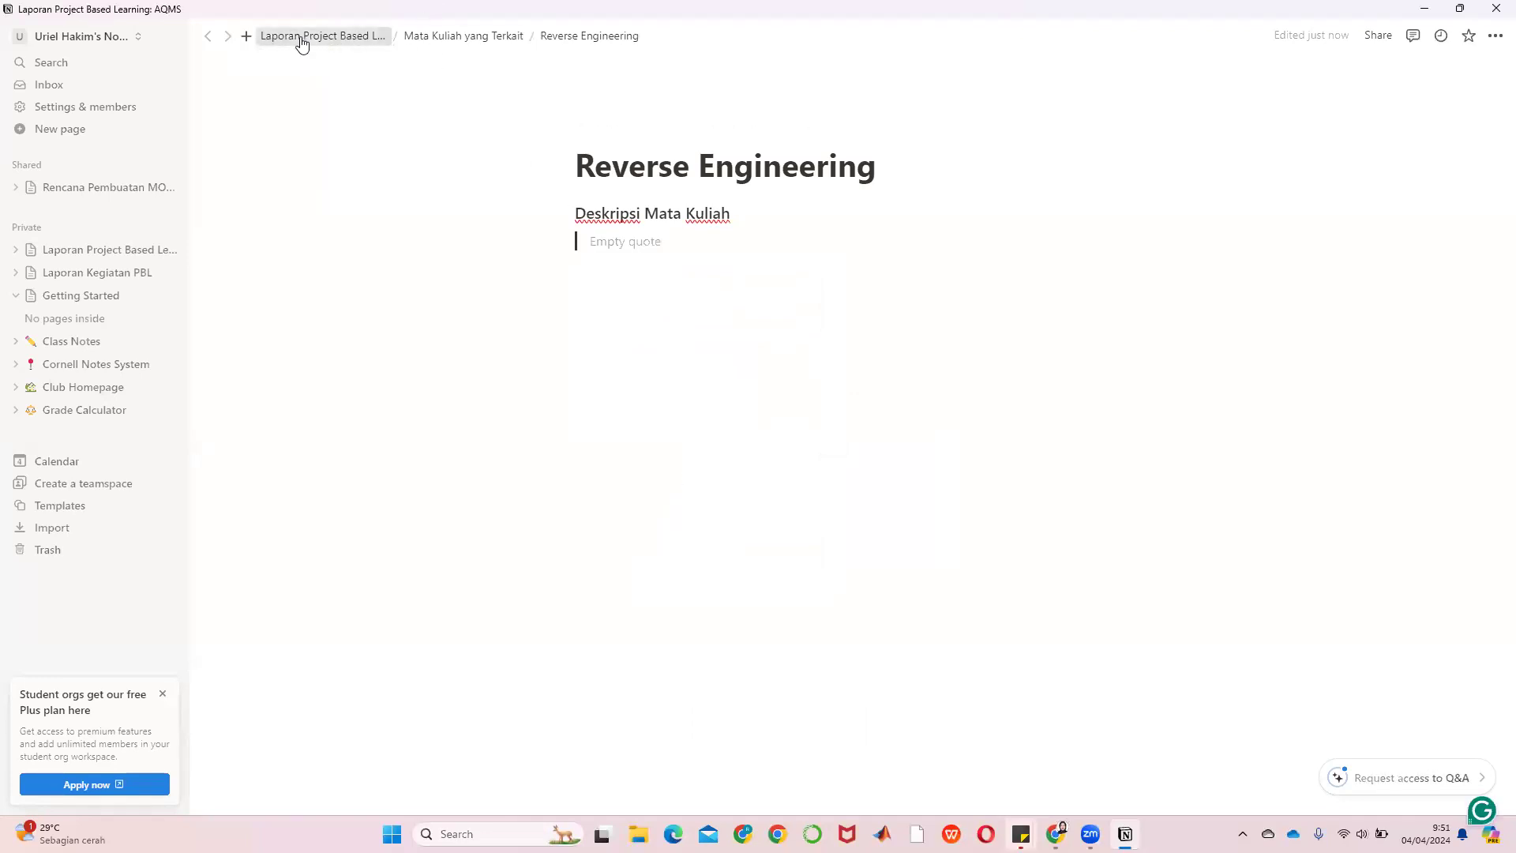
Open Laporan Kegiatan PBL's Mata Kuliah Terkait > CAE II page and copy its course description
left_click(63, 276)
scroll(609, 365, "down", 5)
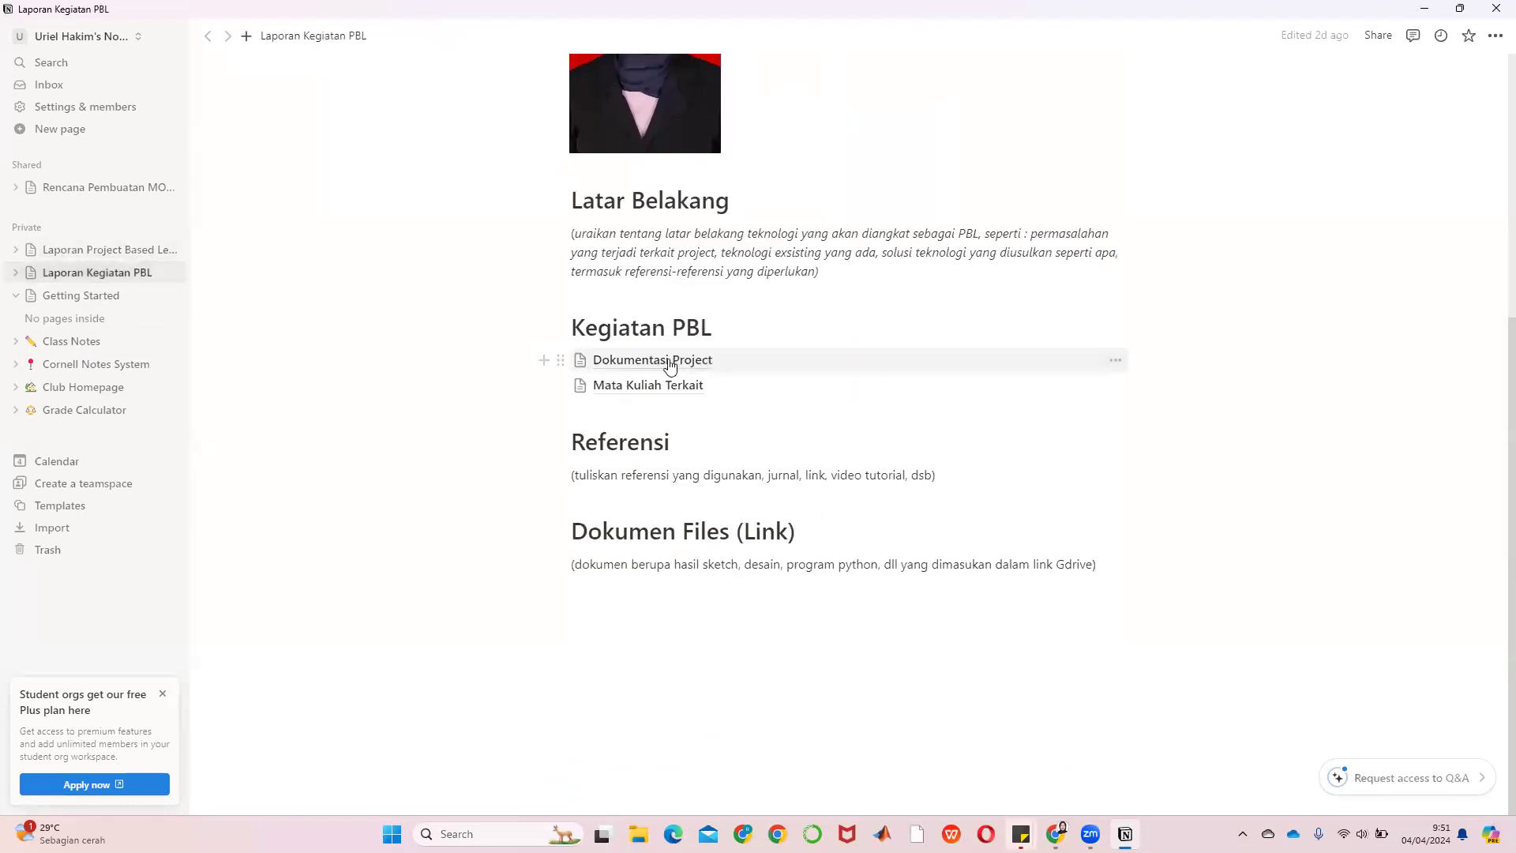
left_click(636, 360)
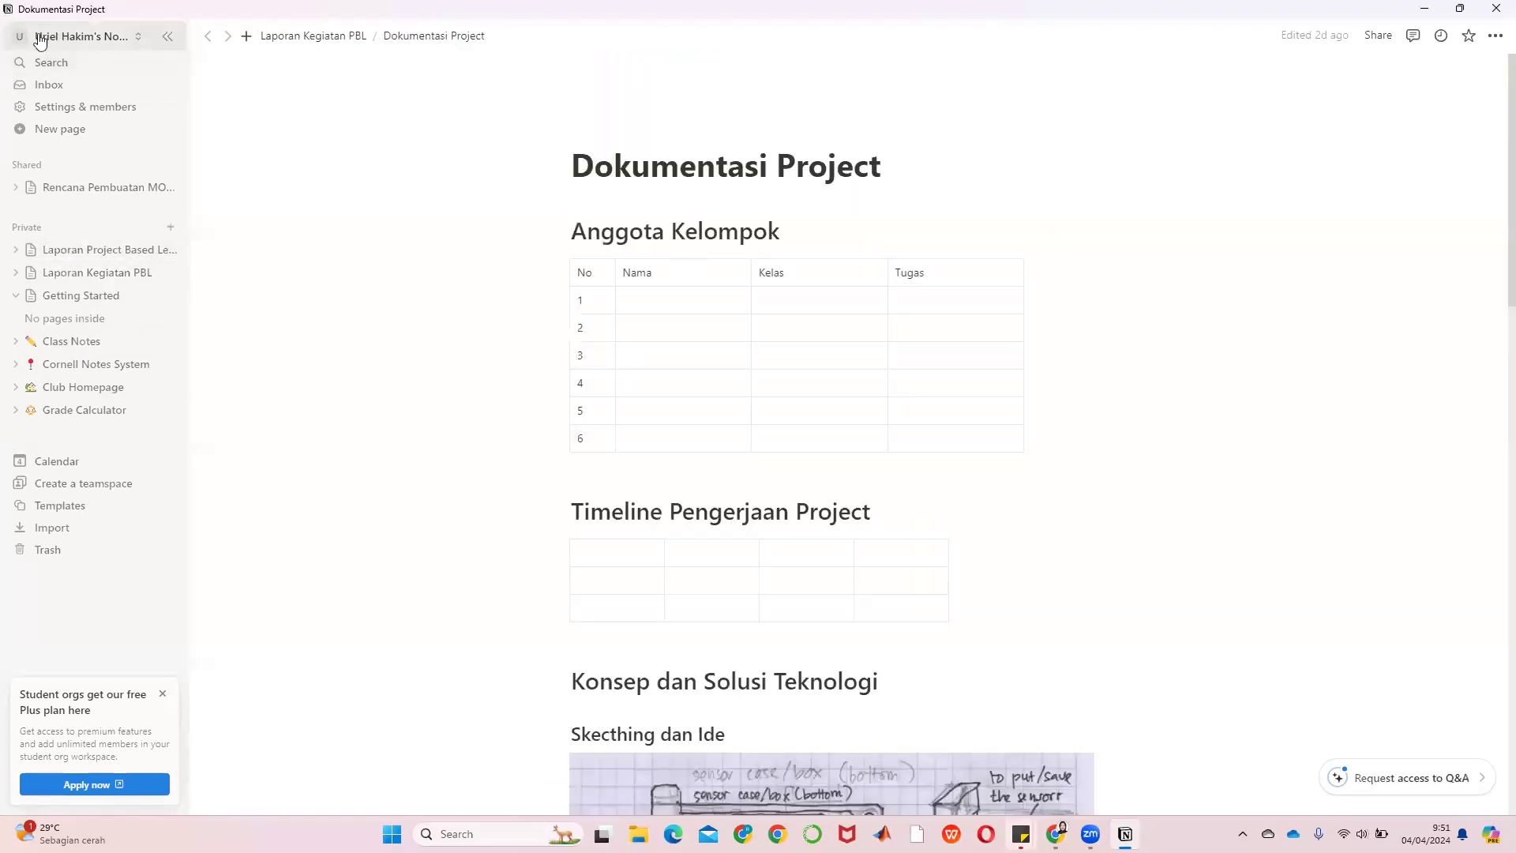
left_click(278, 37)
scroll(682, 592, "down", 5)
left_click(647, 387)
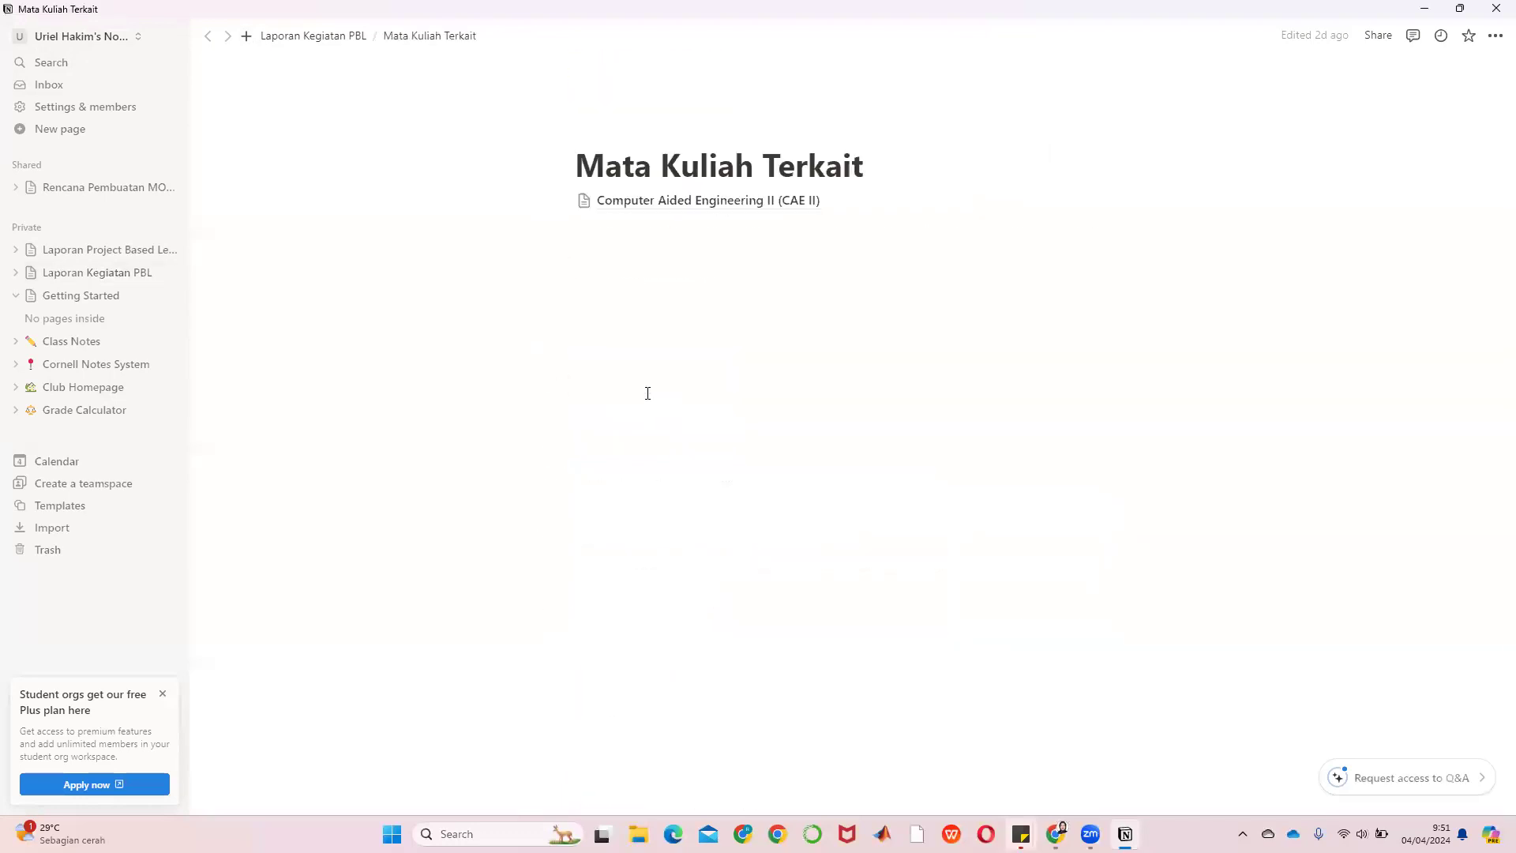
left_click(677, 202)
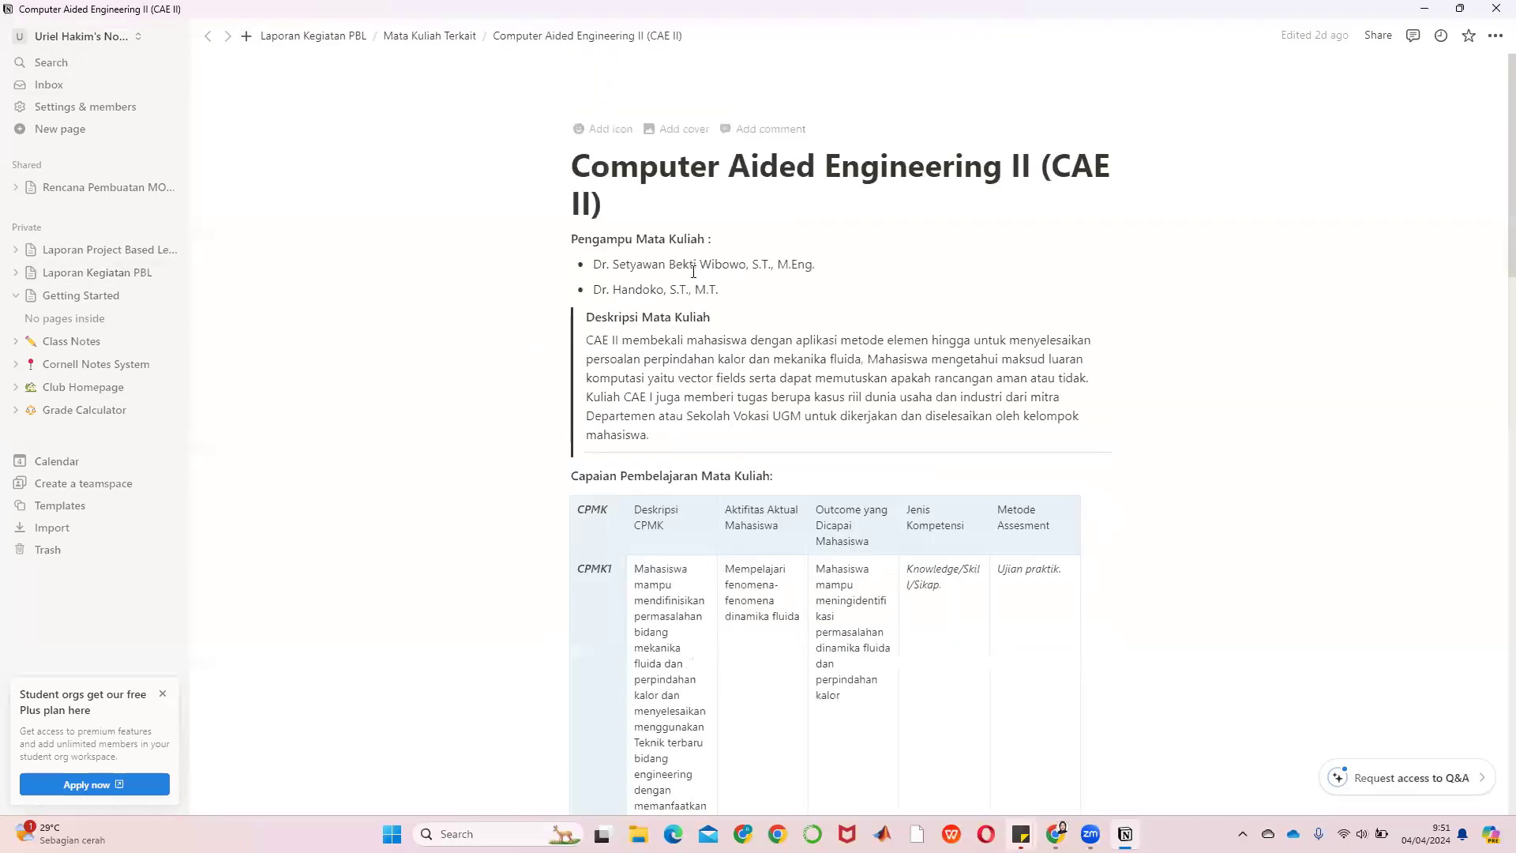
left_click_drag(636, 431, 575, 342)
key("ctrl+c")
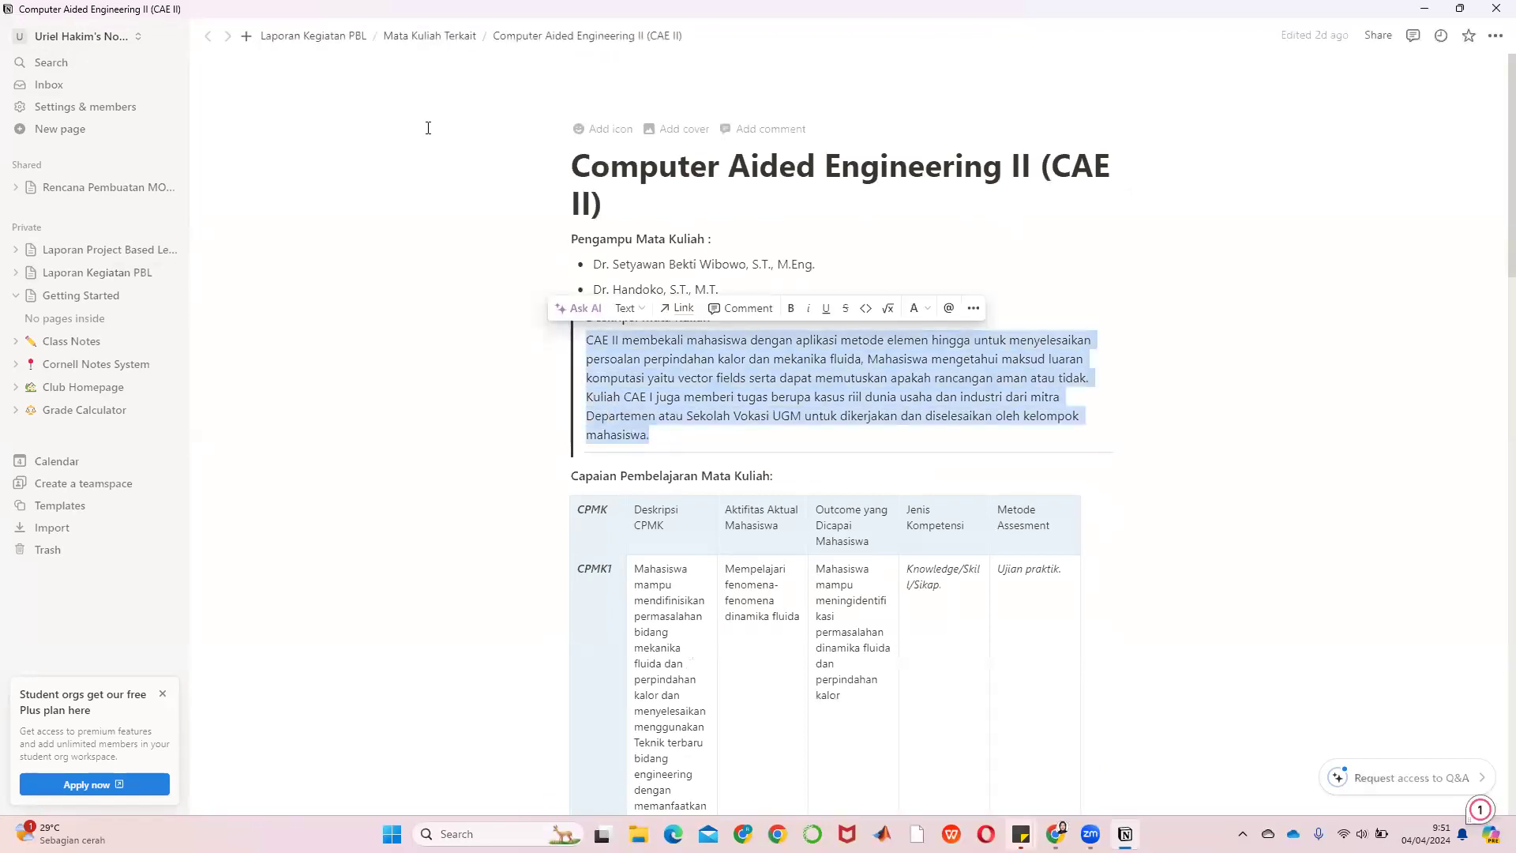
Go to Laporan Project Based Learning: AQMS > Mata Kuliah yang Terkait and open Reverse Engineering
left_click(61, 273)
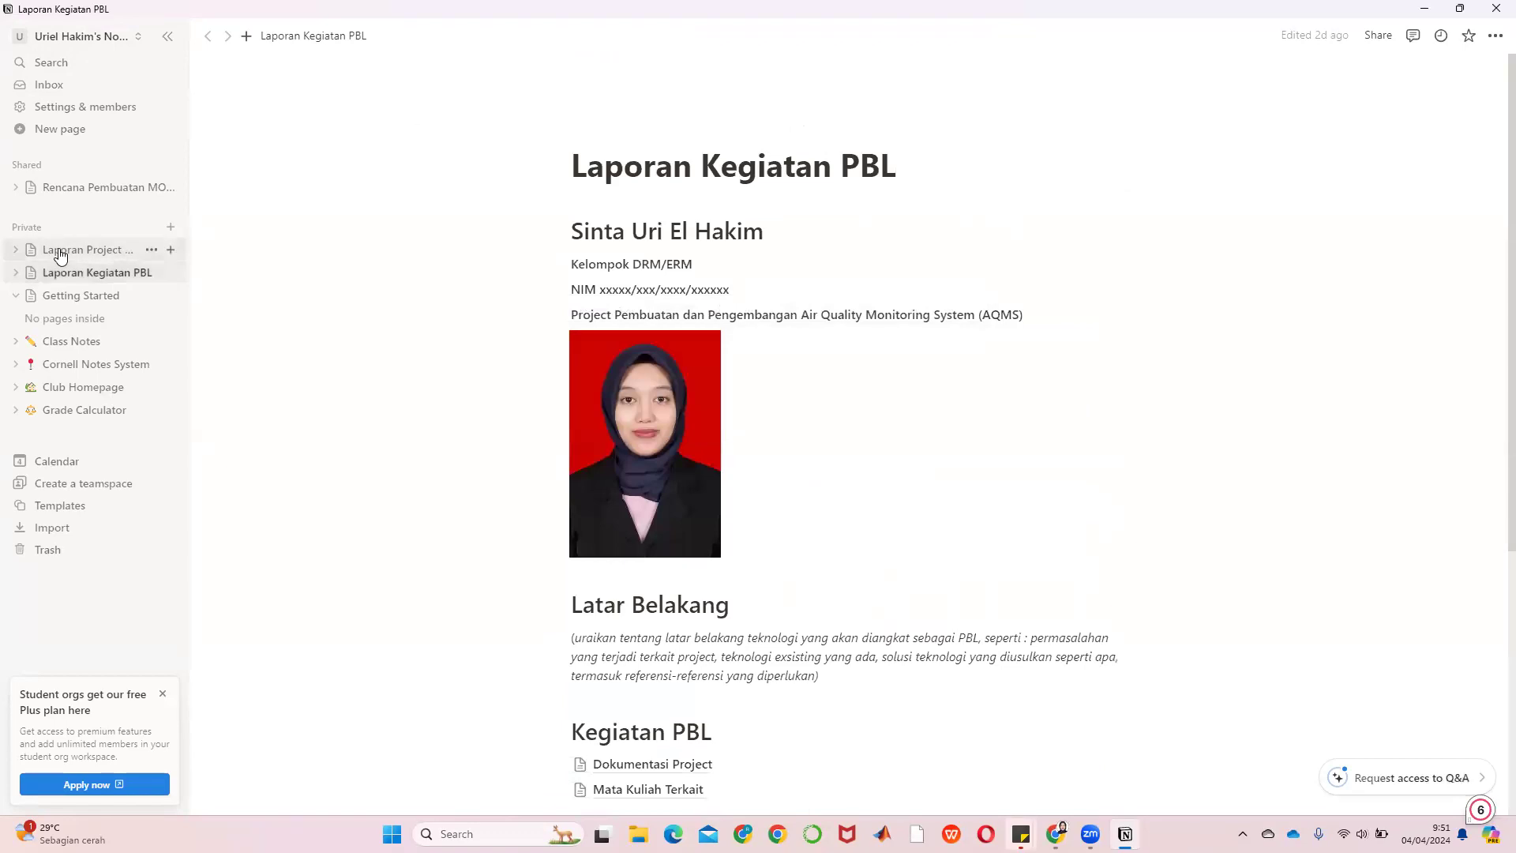
left_click(67, 257)
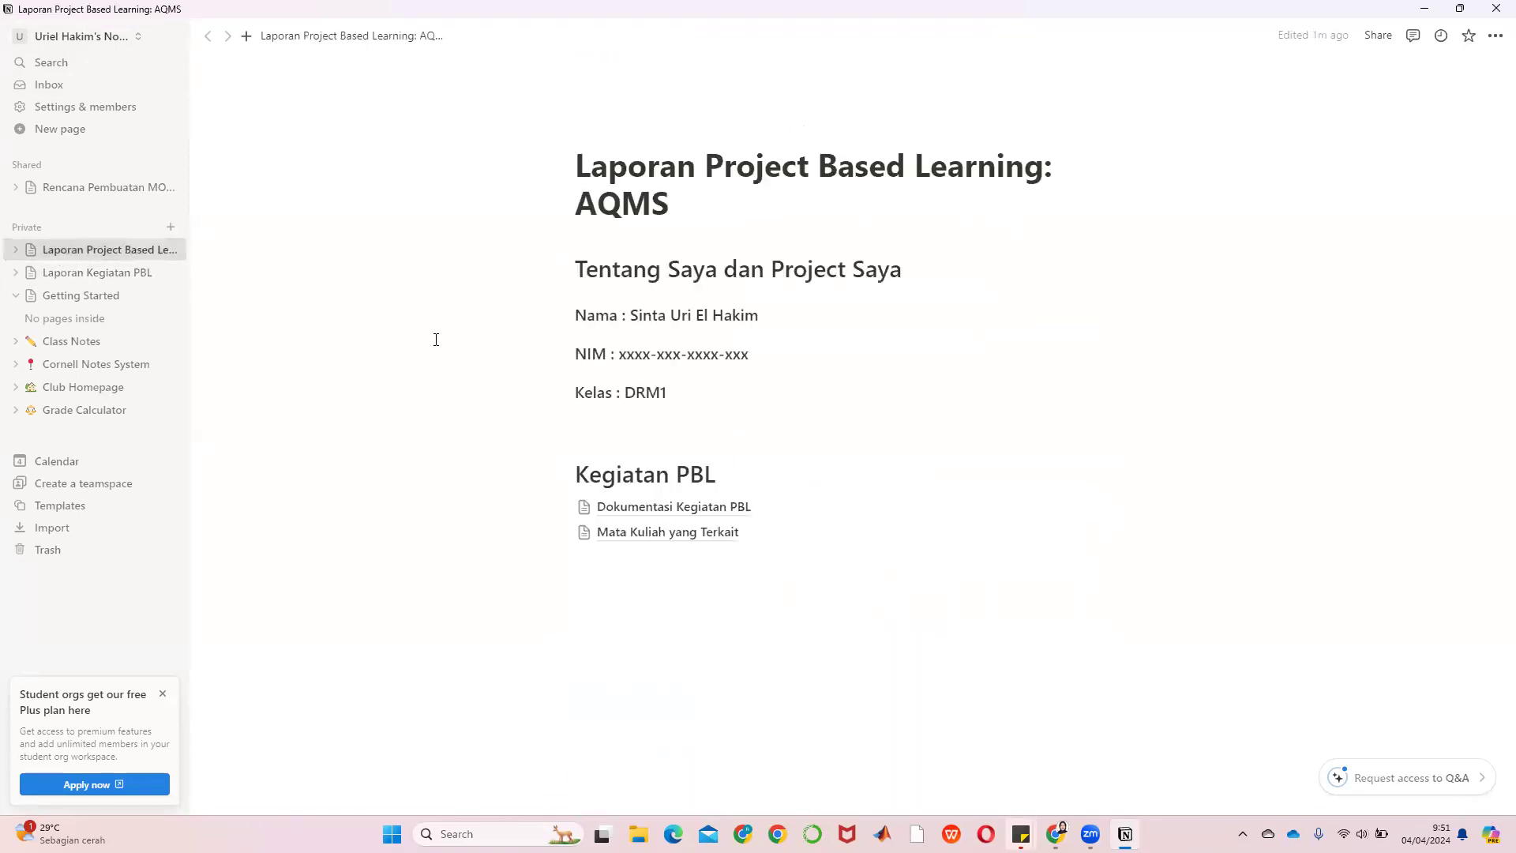
left_click(697, 534)
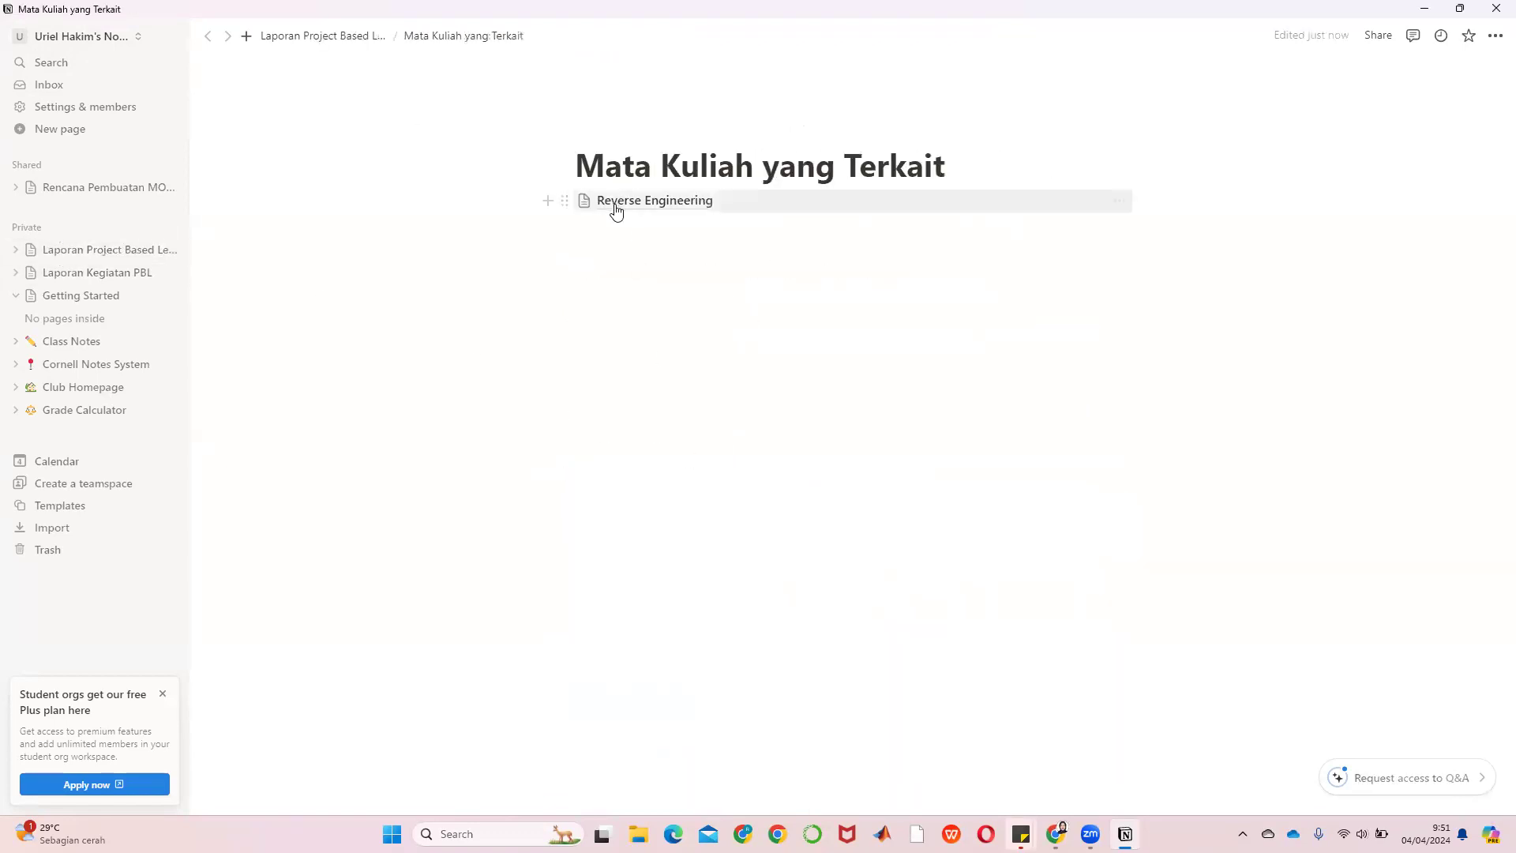
left_click(613, 207)
Paste the copied CAE II course description into the empty quote block
left_click_drag(585, 243, 599, 243)
left_click(623, 246)
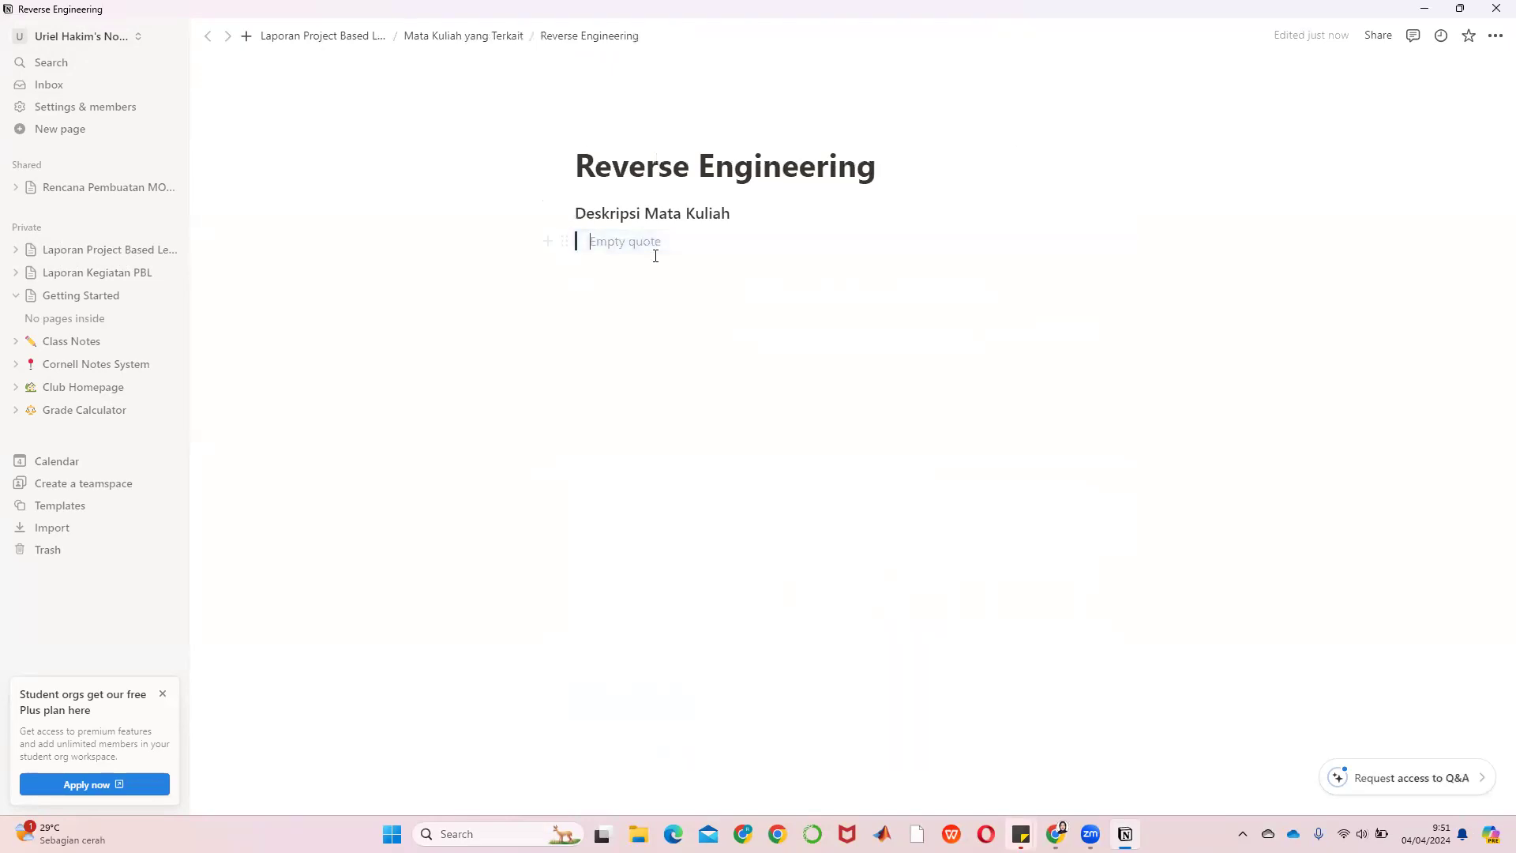
key("ctrl+v")
Add a Heading 3 'Capaian Pembelajaran Mata Kuliah' below the quote and start a new line
left_click(780, 416)
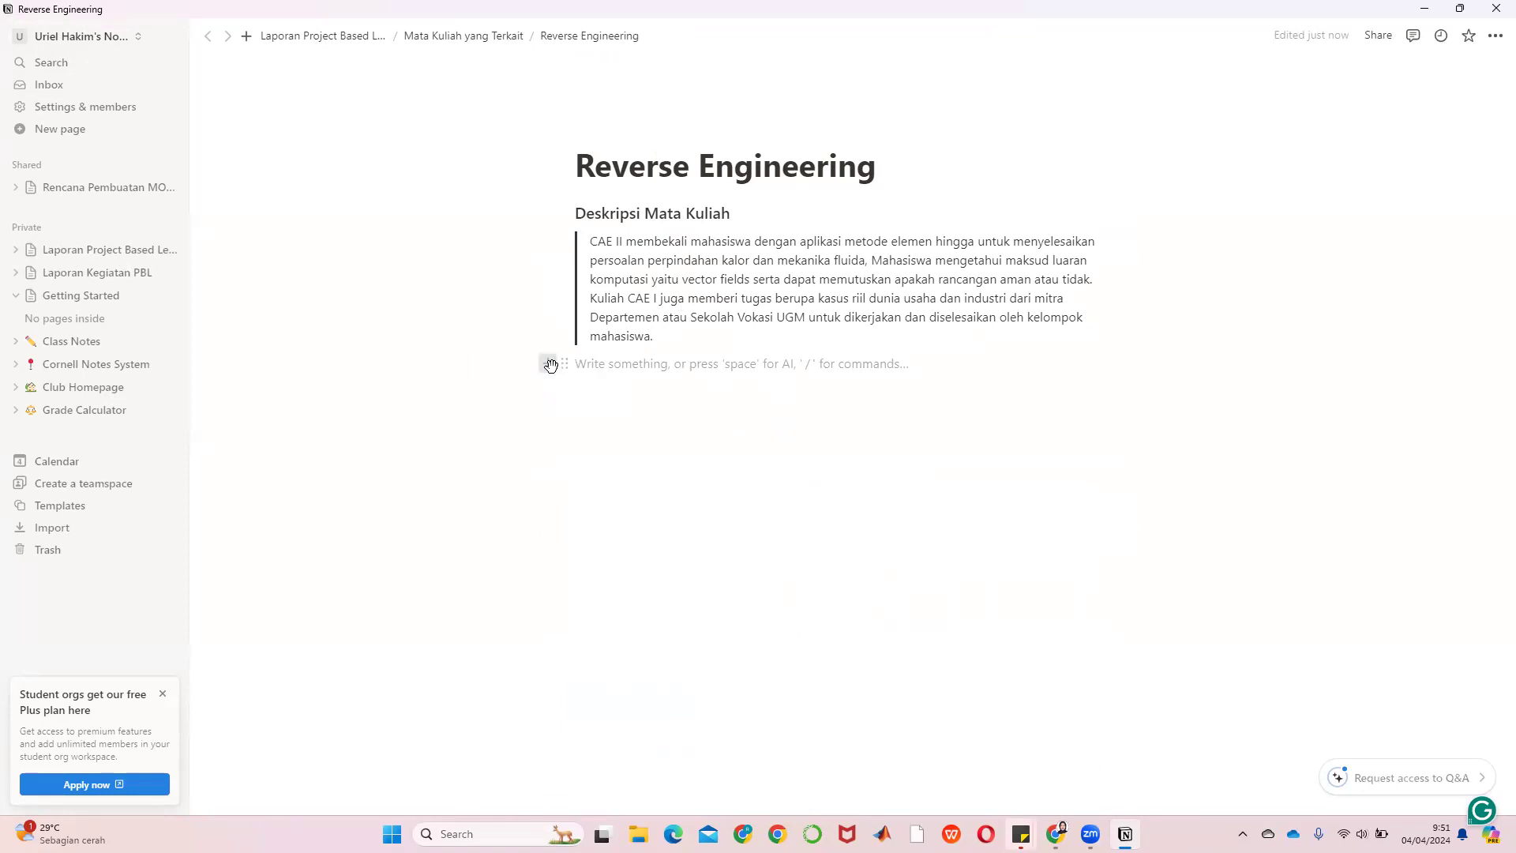
left_click(547, 365)
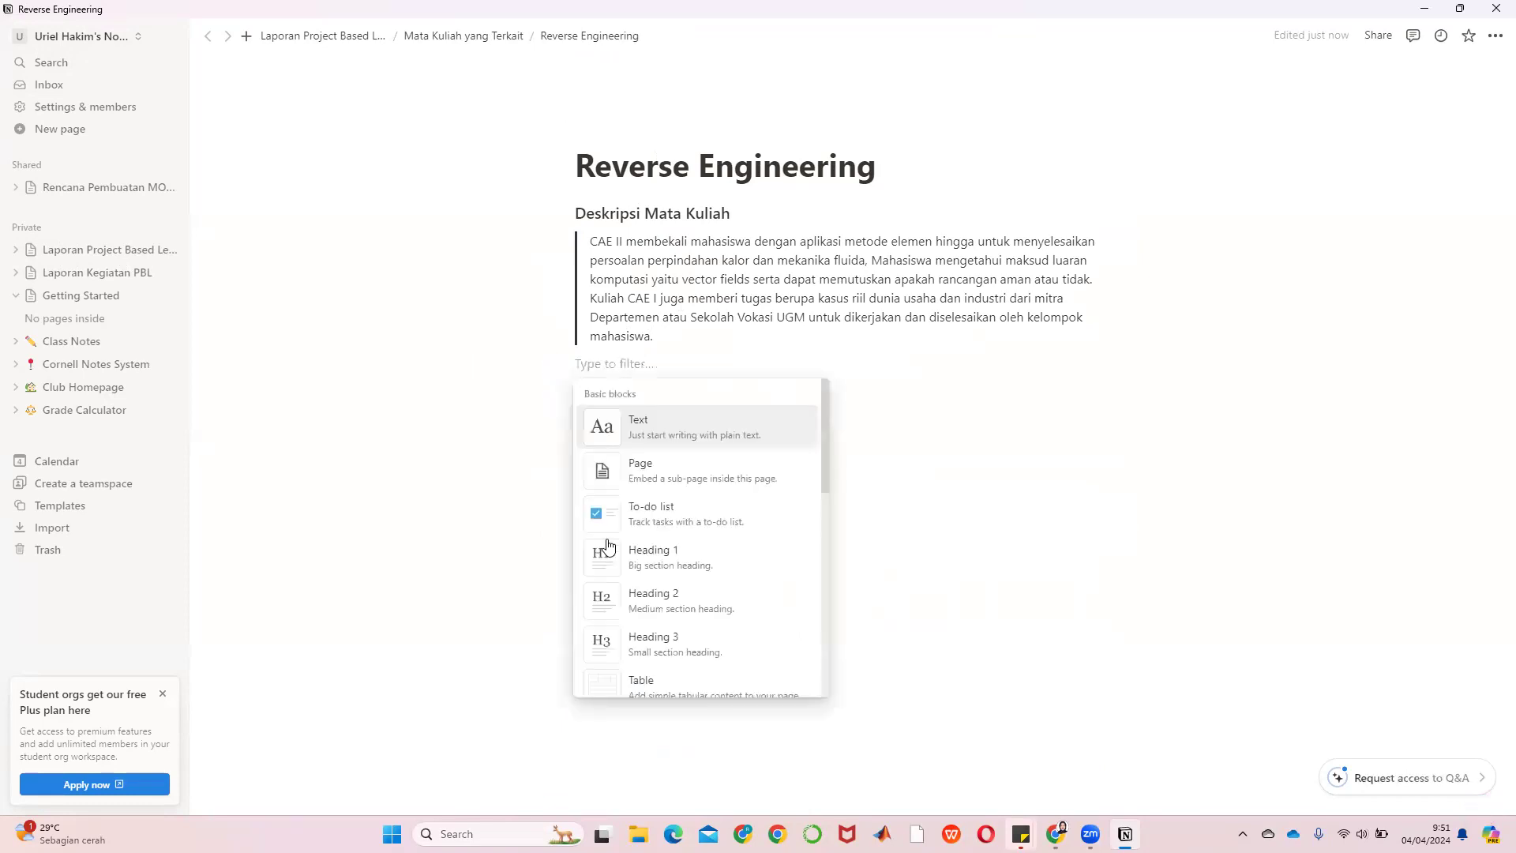
left_click(623, 631)
type("CM")
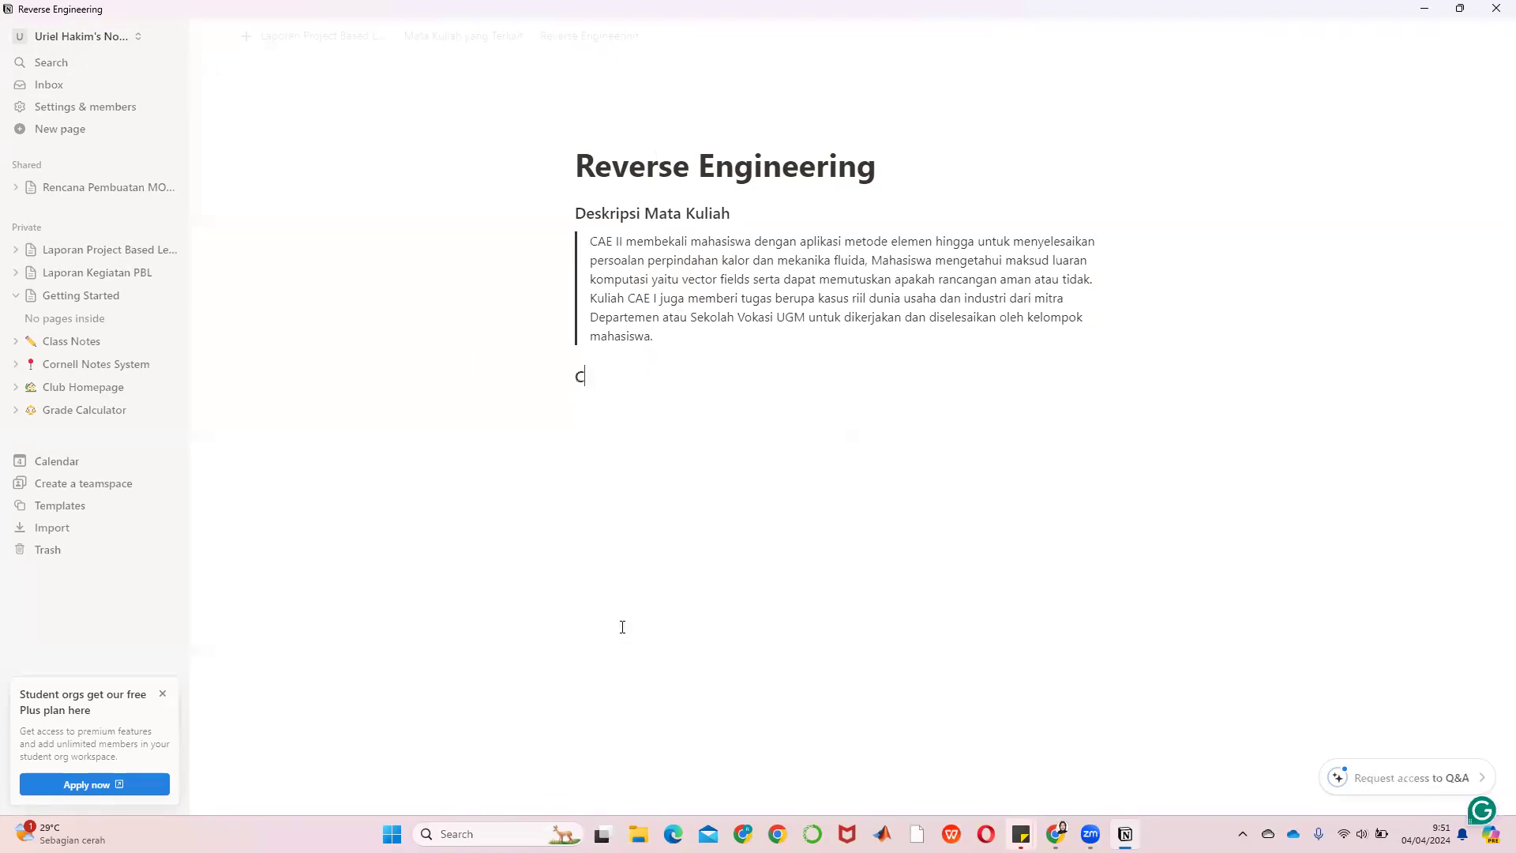
key("BackSpace")
type("PMK Ma")
key("BackSpace")
key("BackSpace")
key("BackSpace")
key("BackSpace")
key("BackSpace")
key("BackSpace")
type("apaian Pemb")
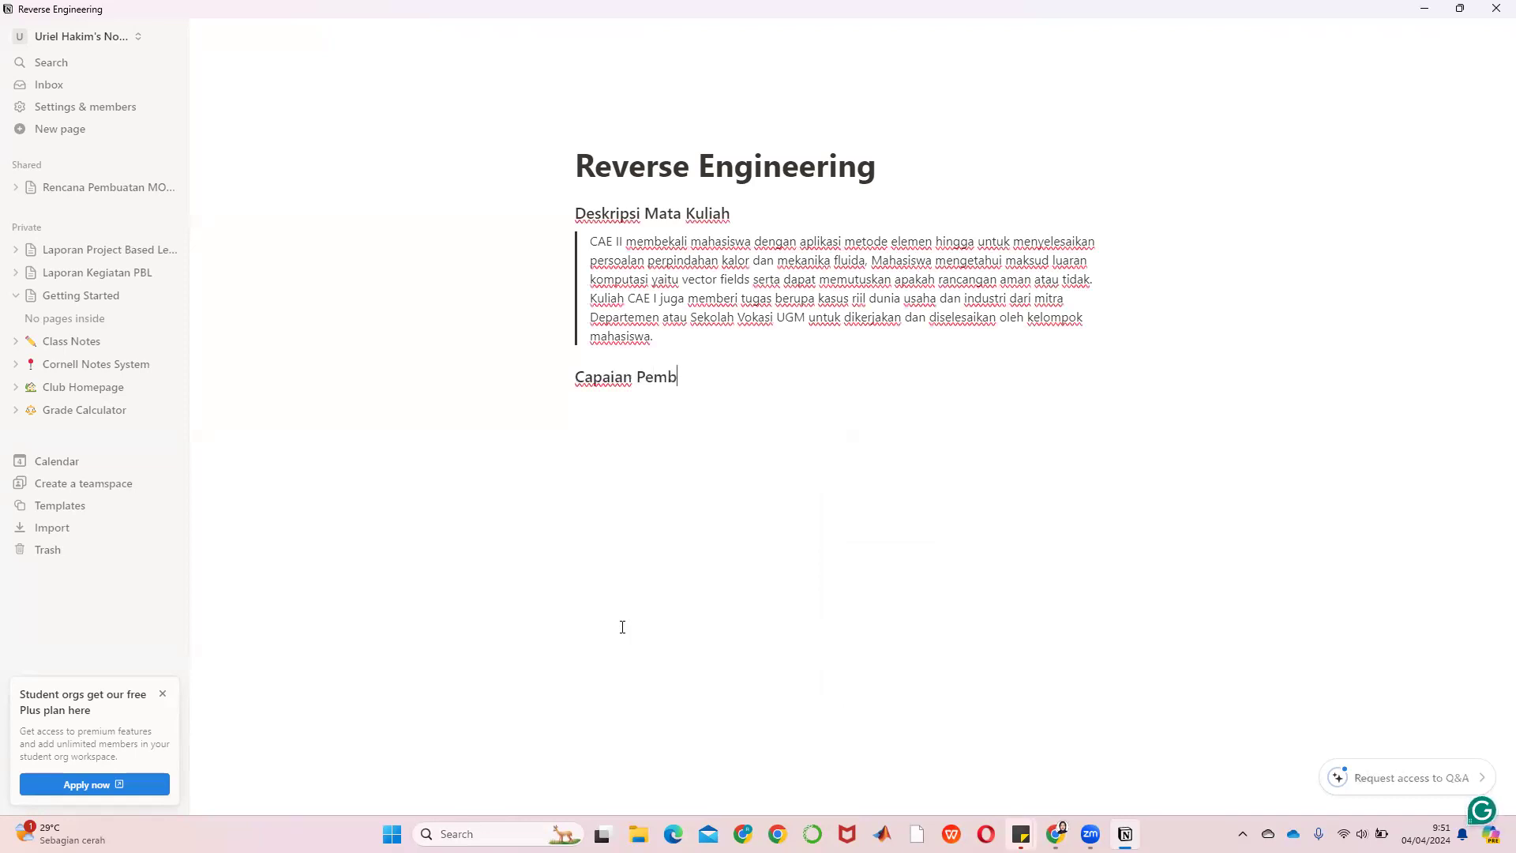
type("elajaran Mata Kuliah")
key("Return")
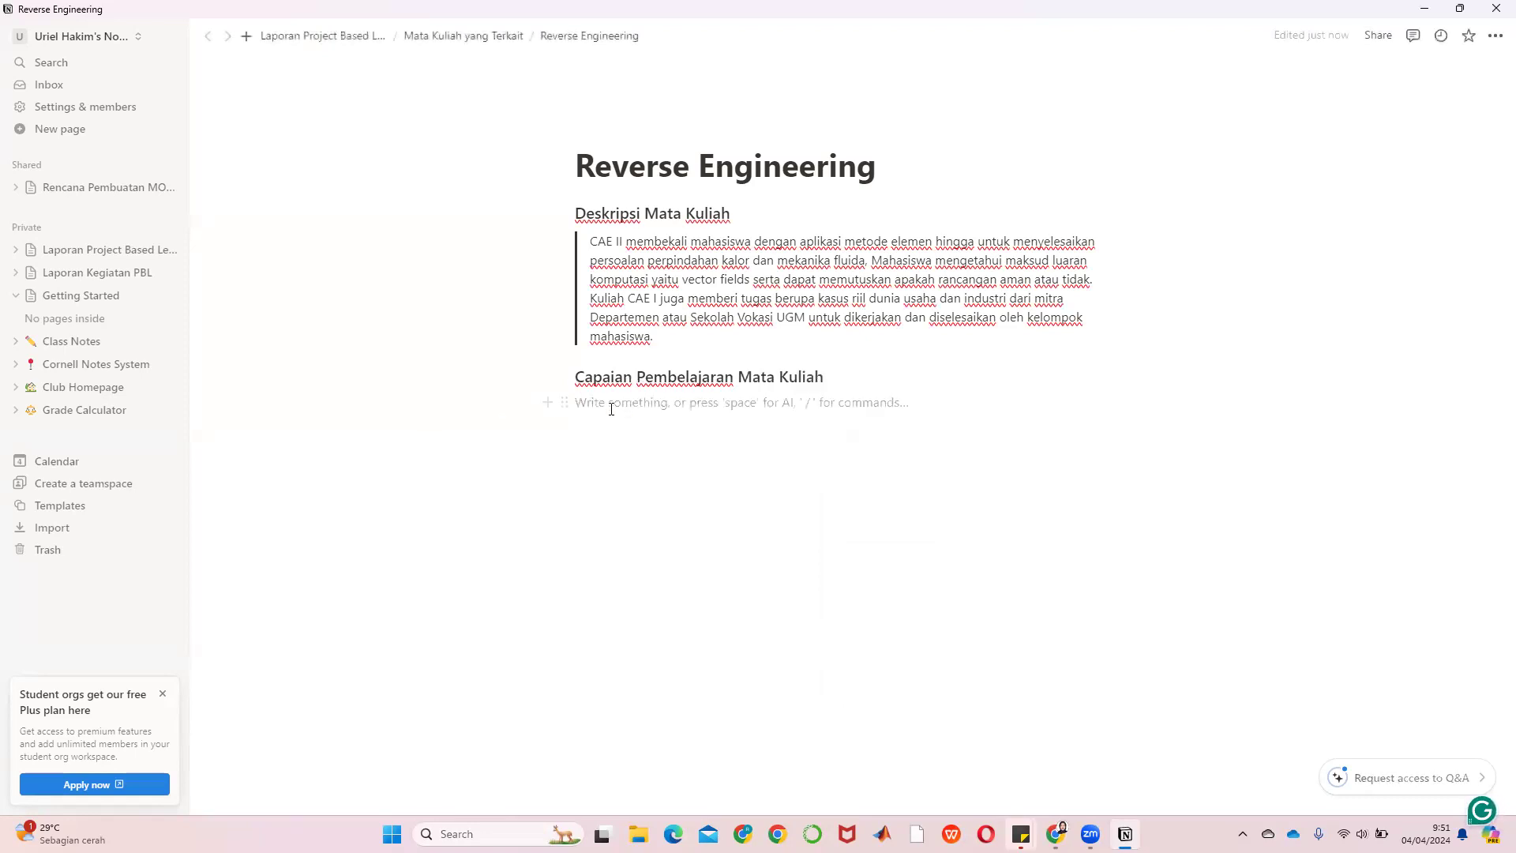
Insert a table under the heading and expand it to six columns and five rows
left_click(553, 402)
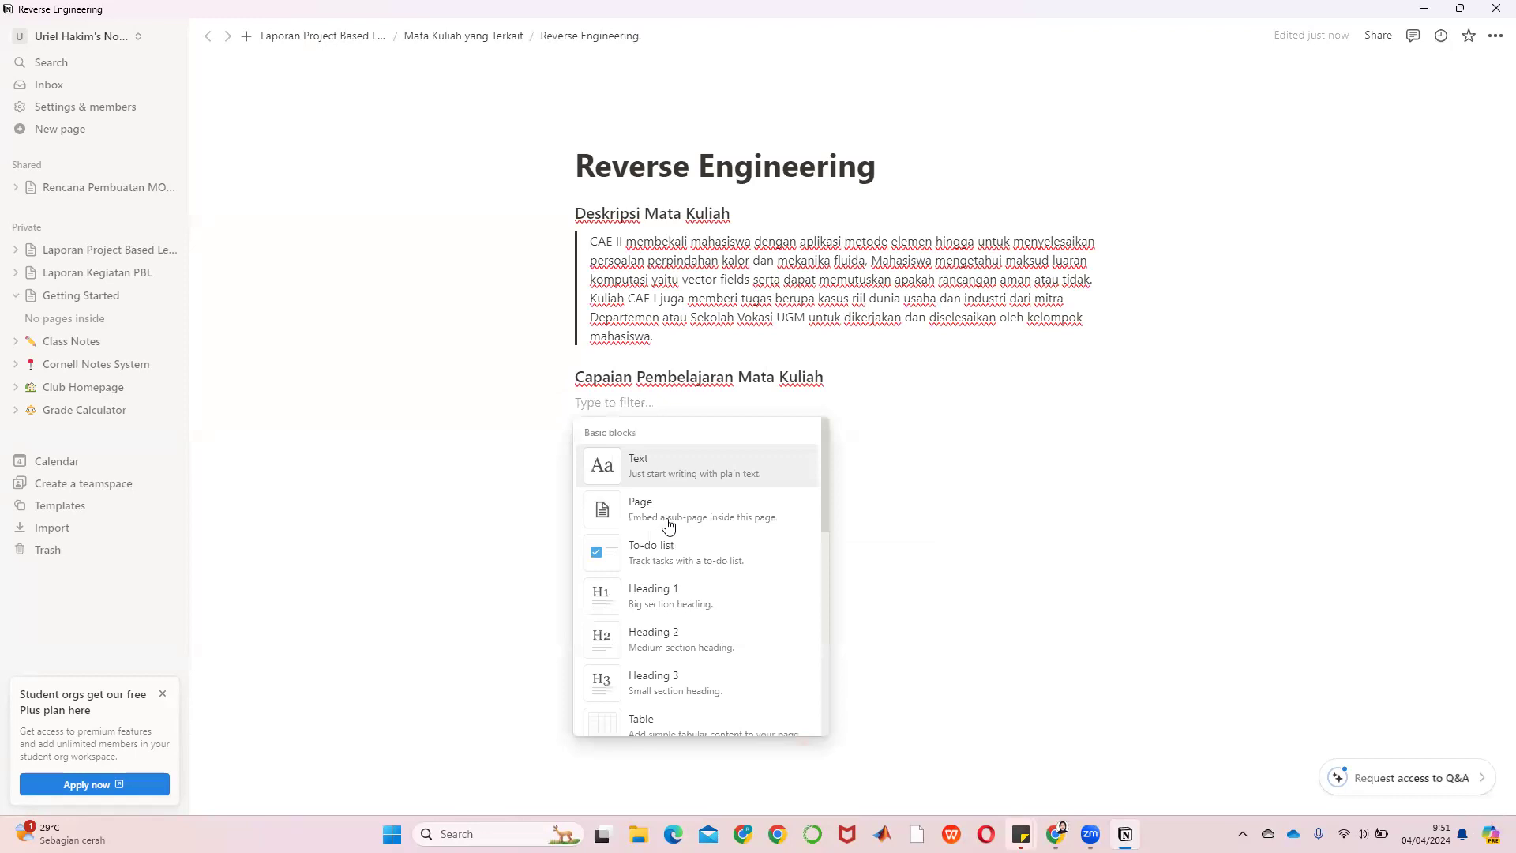
scroll(671, 545, "down", 1)
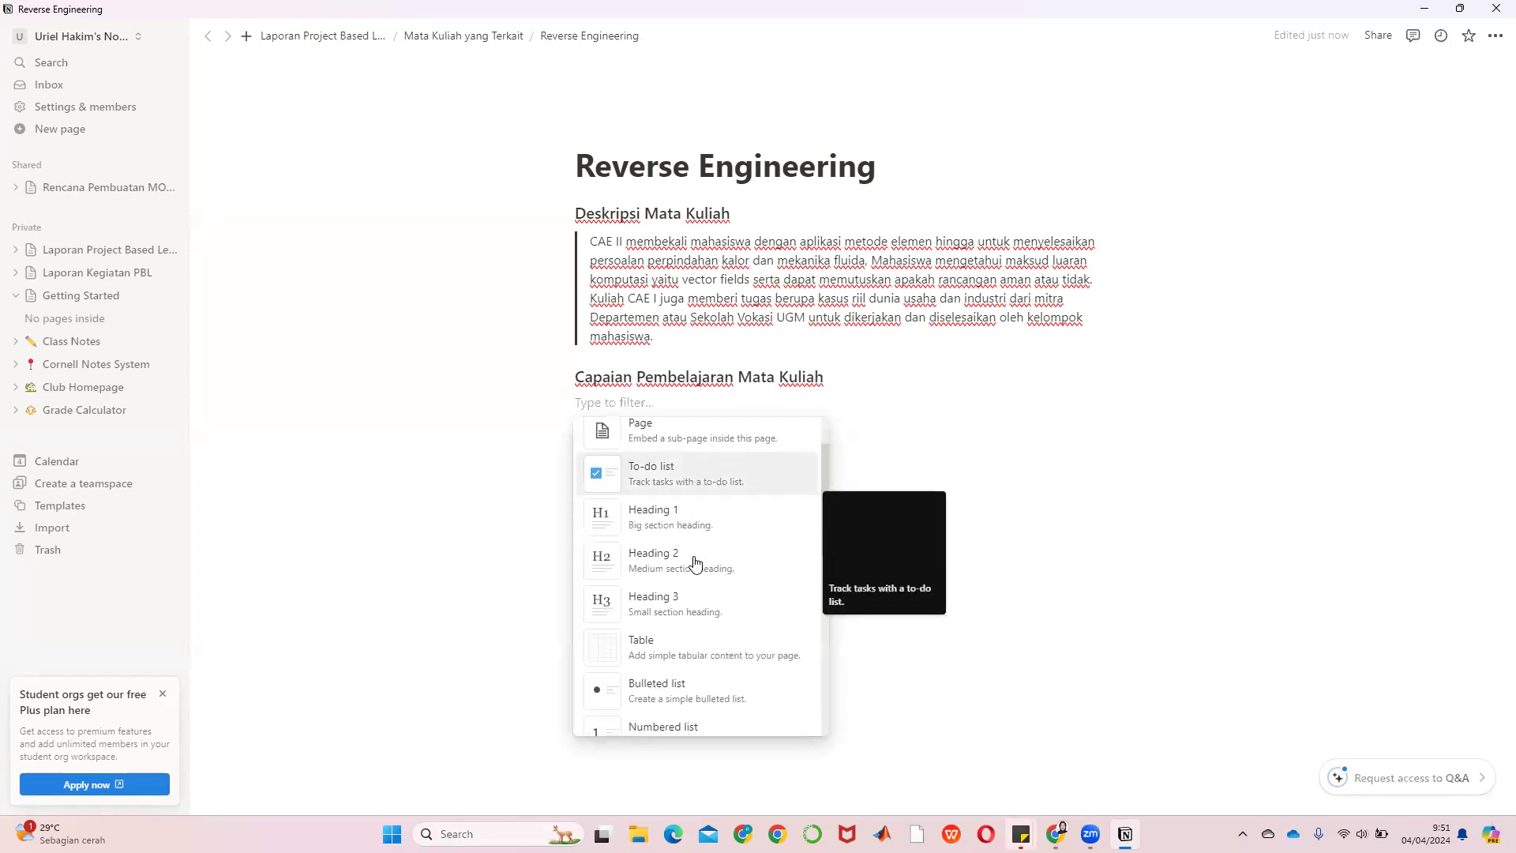
left_click(621, 651)
left_click(771, 439)
left_click(866, 439)
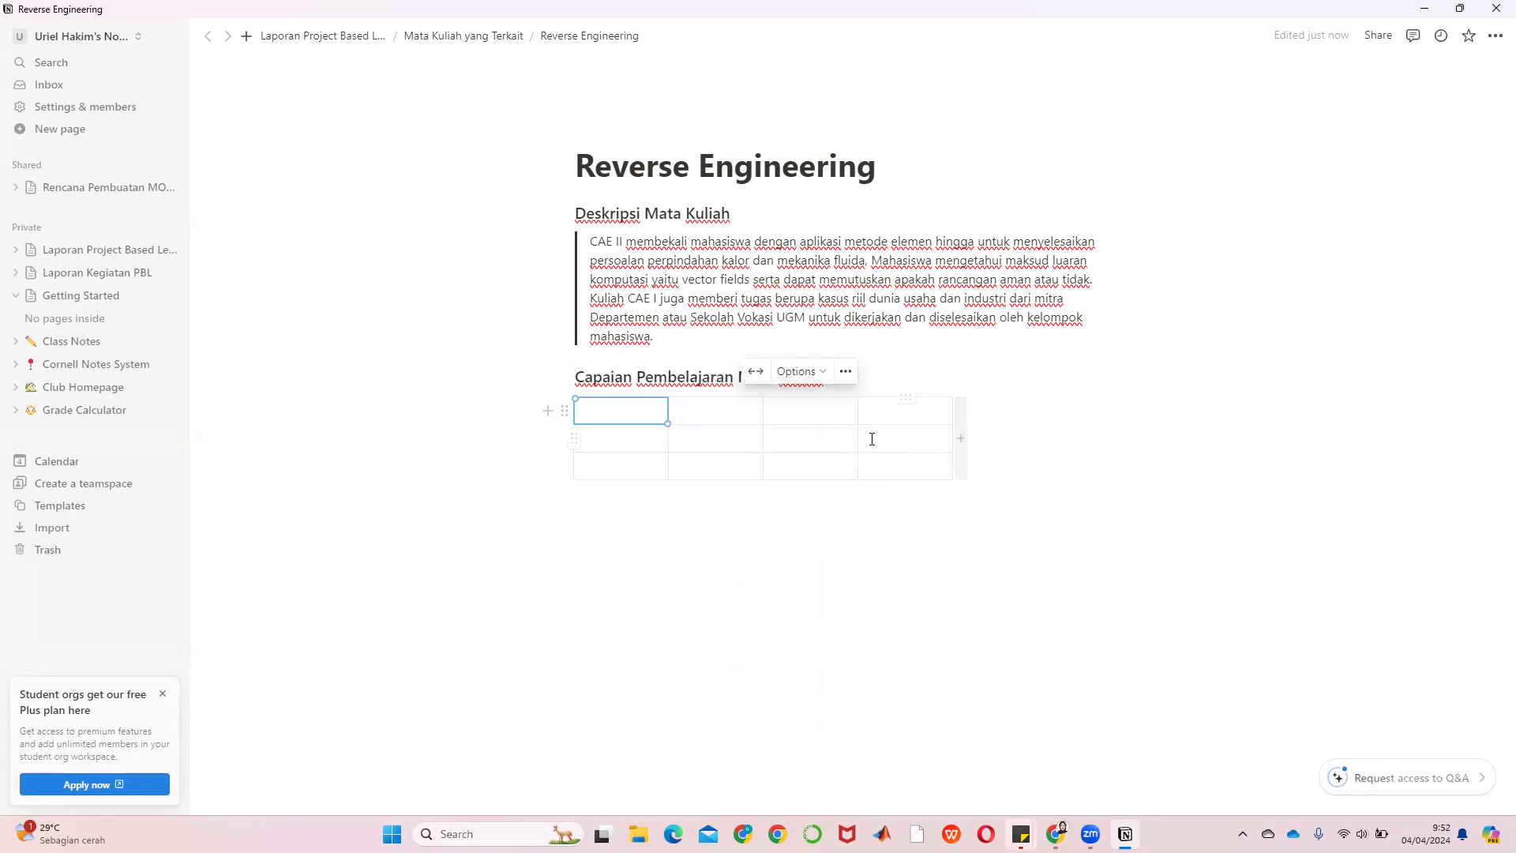
left_click(960, 441)
left_click(1055, 440)
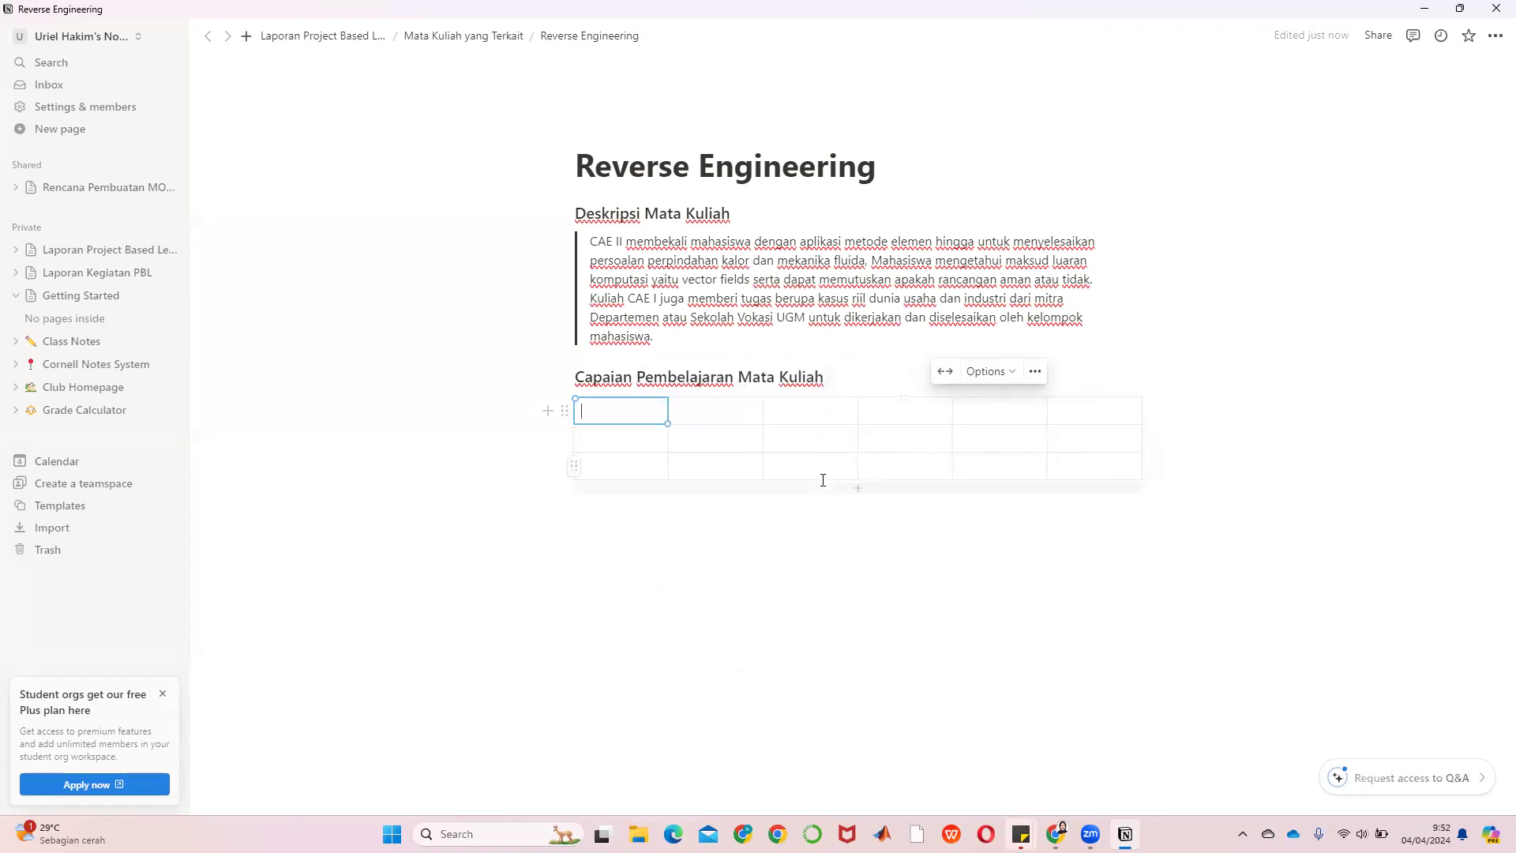
left_click_drag(826, 488, 829, 567)
Fill the table headers CPMK, Deskripsi and Kegiatan, with CPMK1 in the row below CPMK
type("CM")
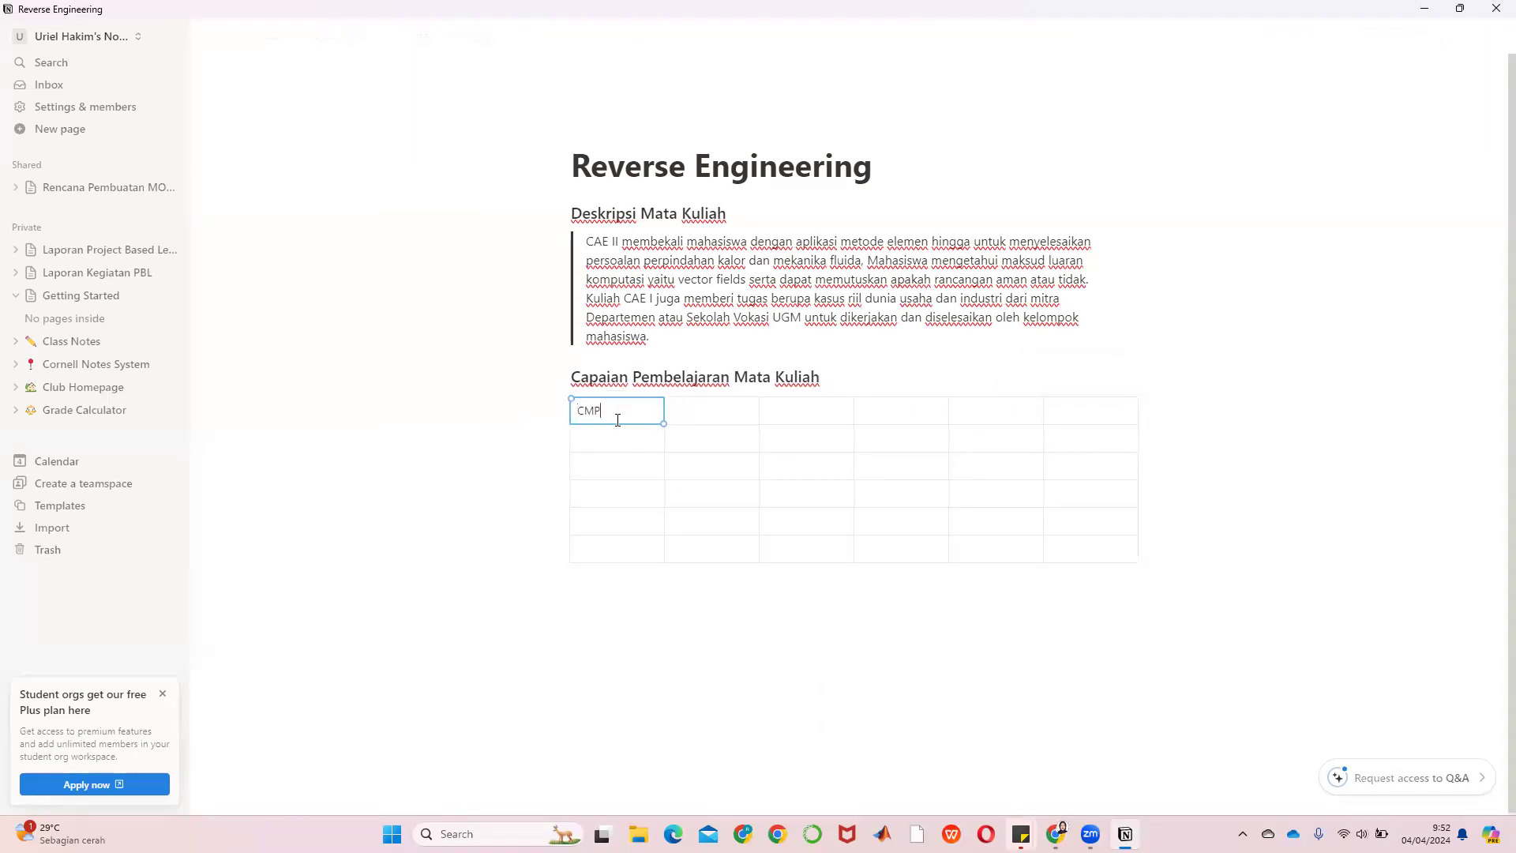
key("BackSpace")
type("PMK")
key("Return")
type("CPMK")
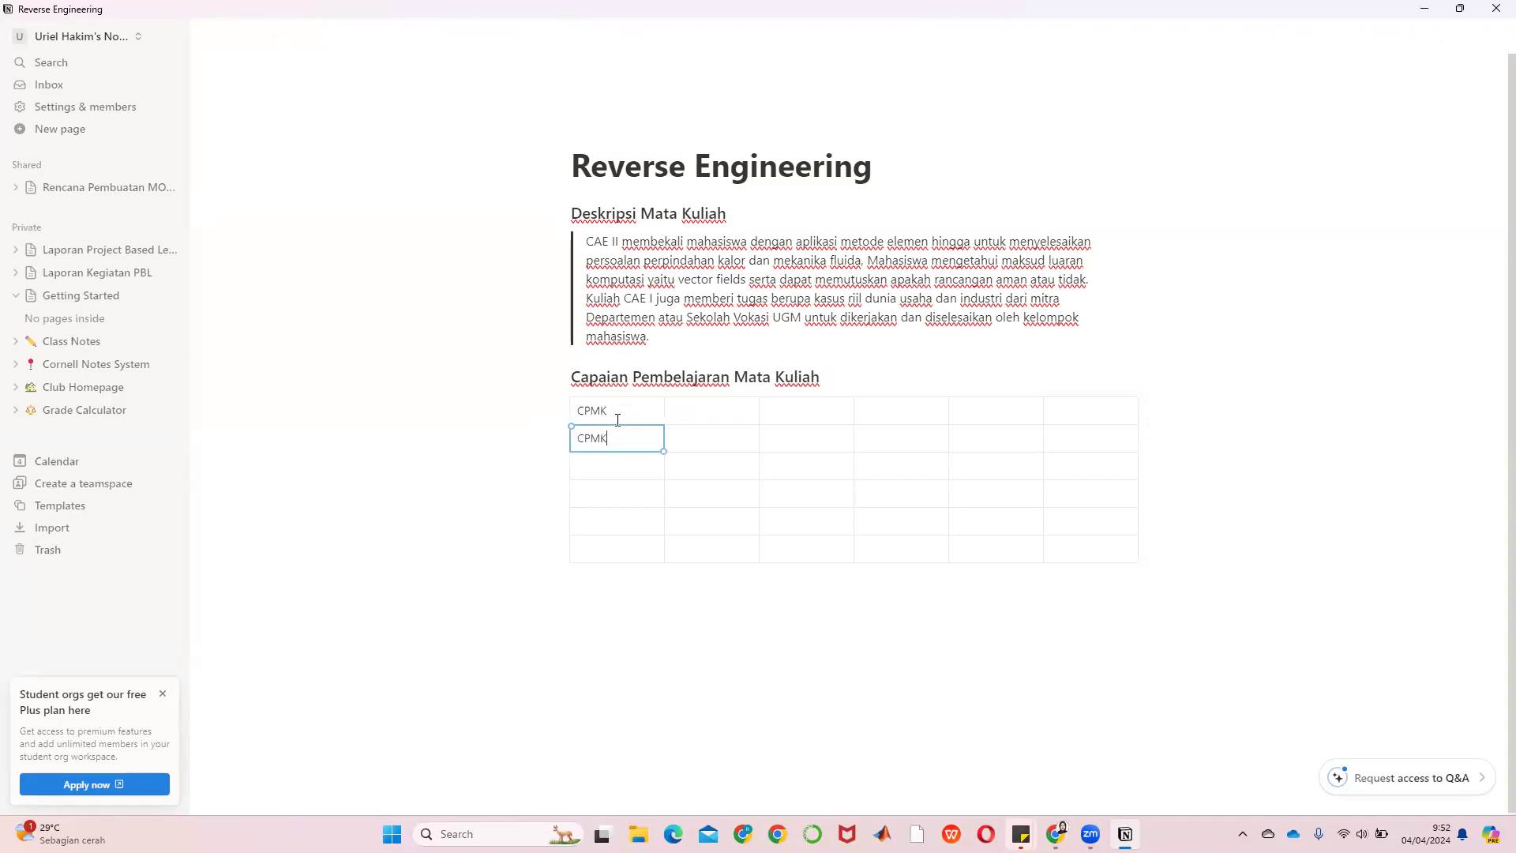
key("Tab")
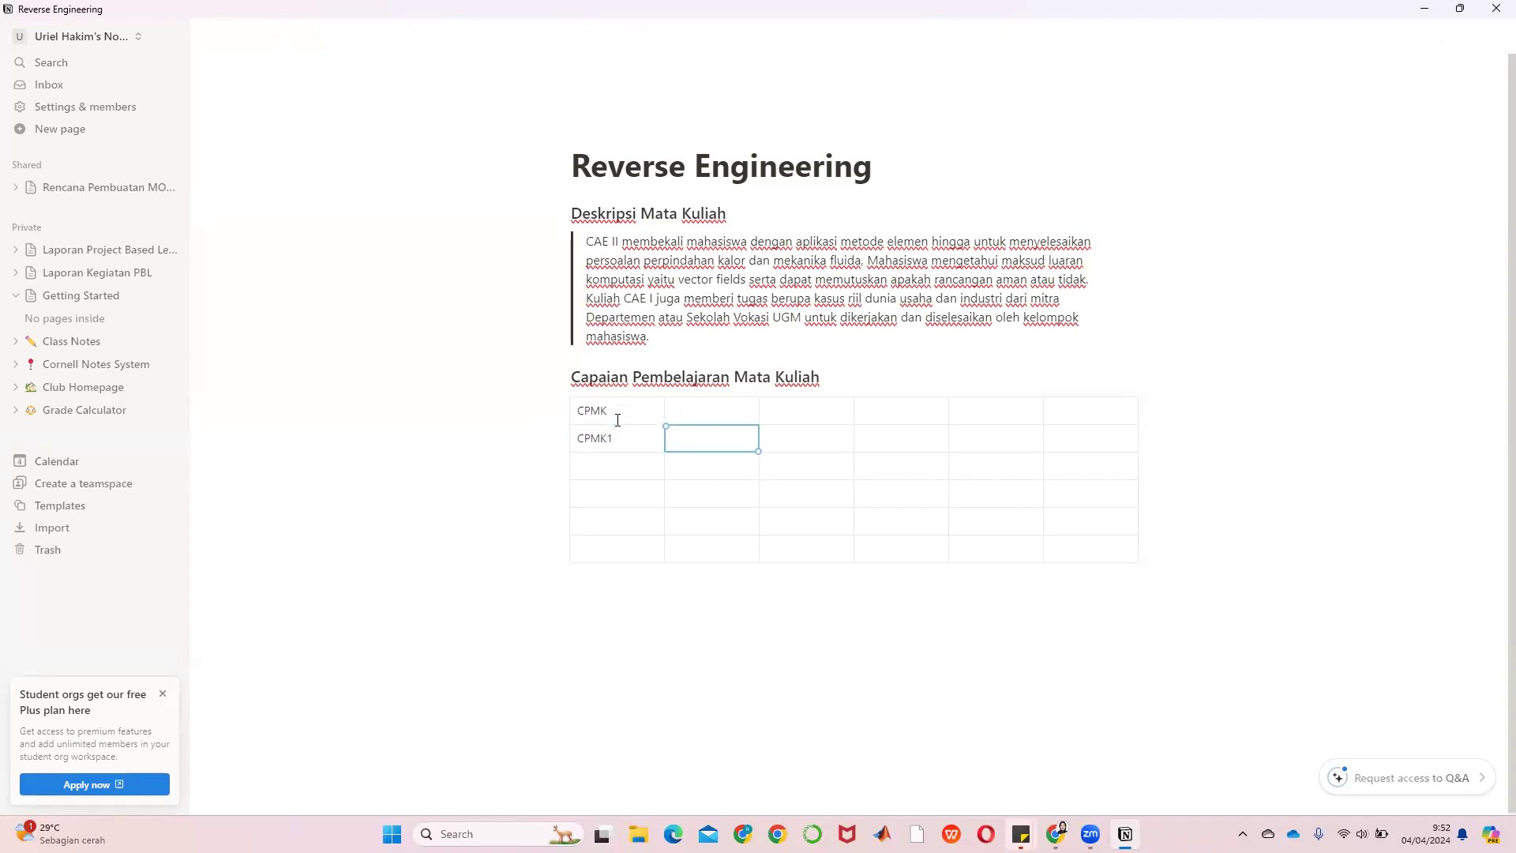
key("Up")
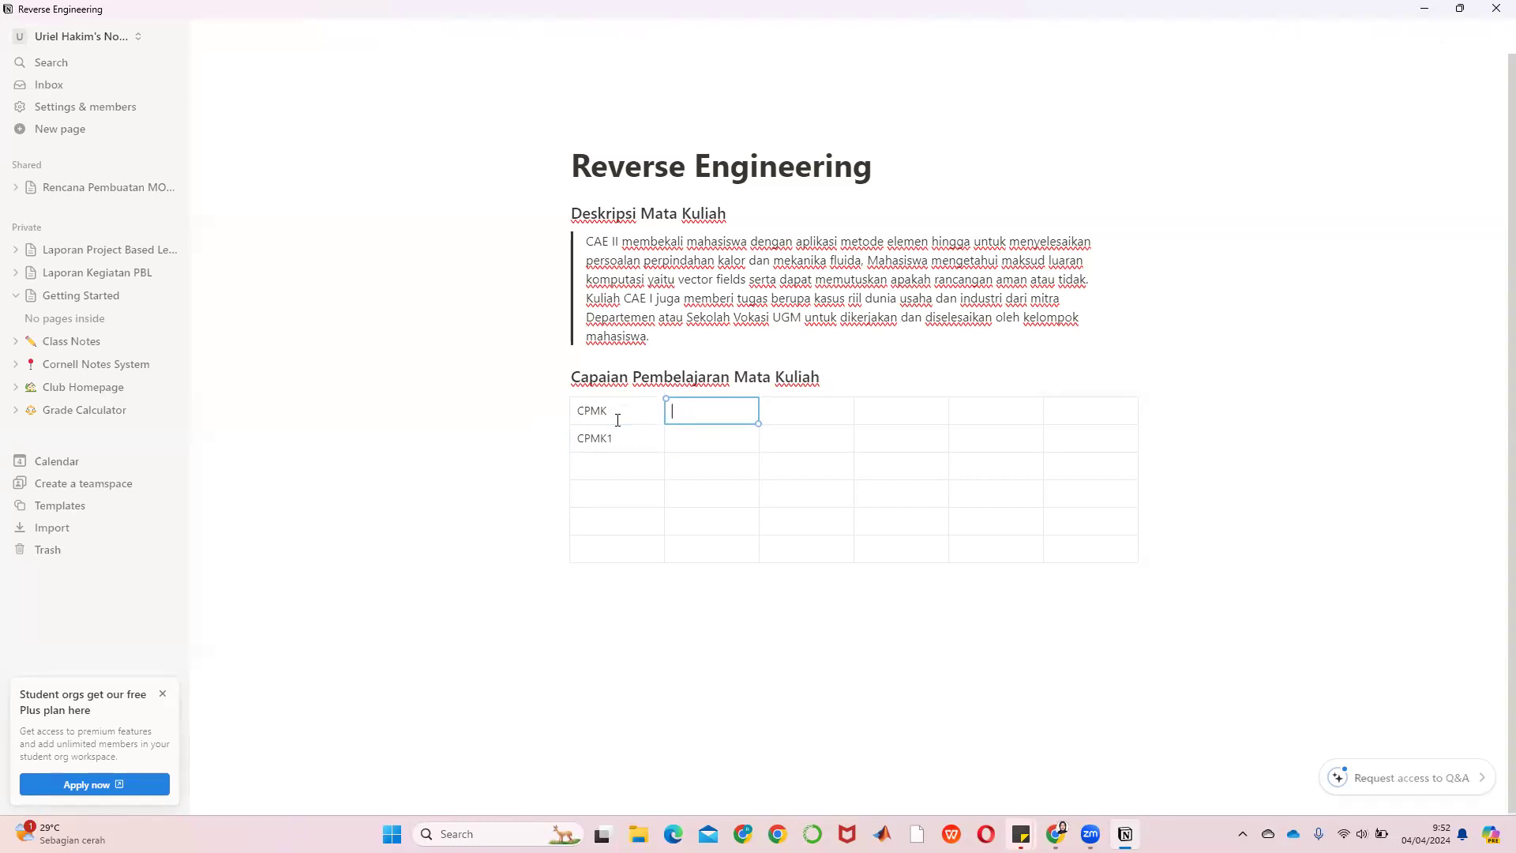
type("Deskripsi")
key("Tab")
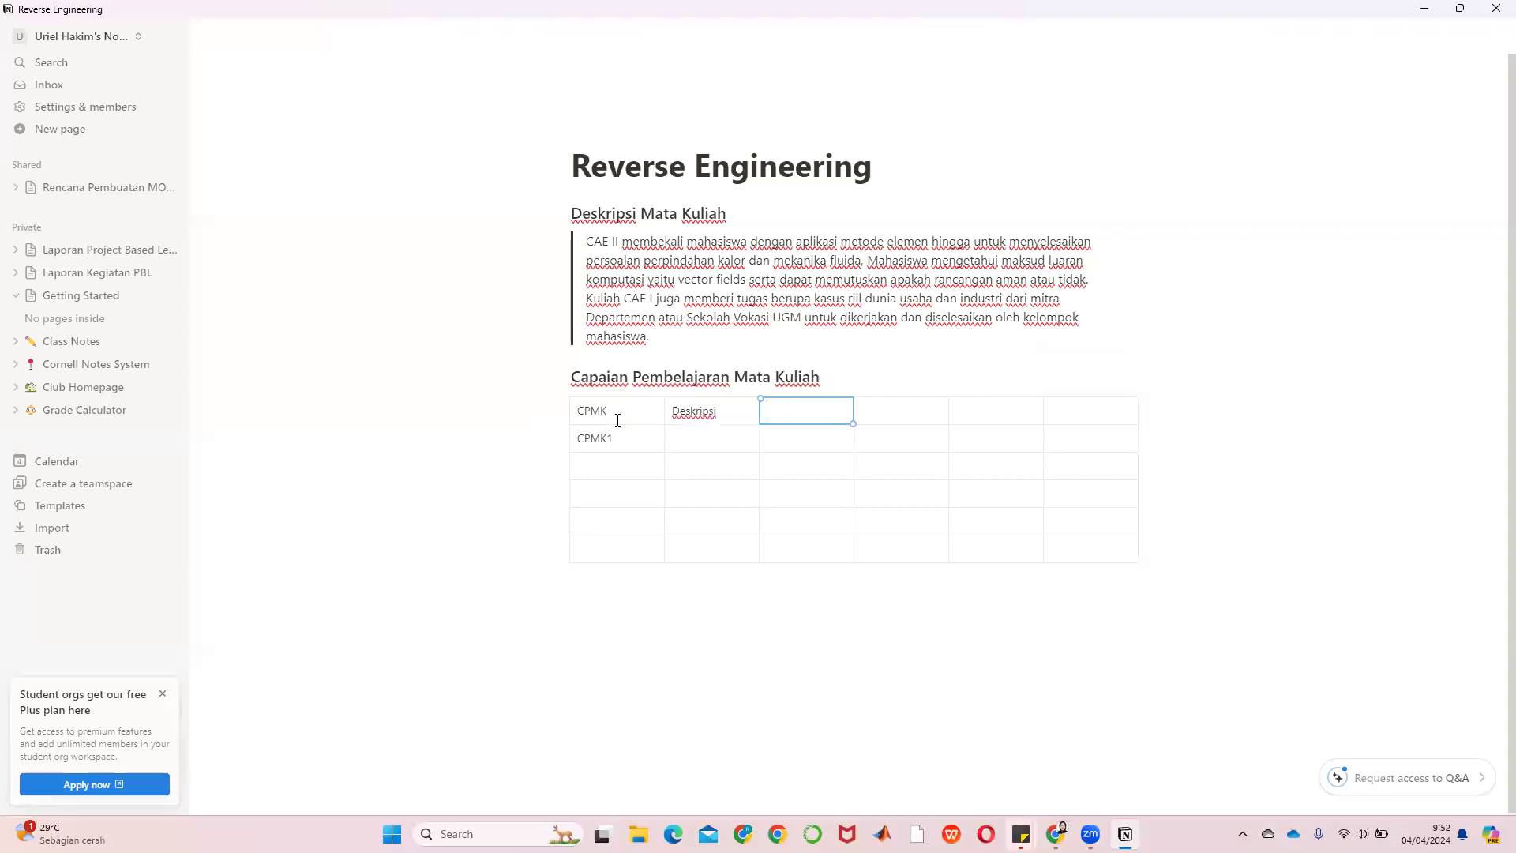
type("Kegiatan")
key("Tab")
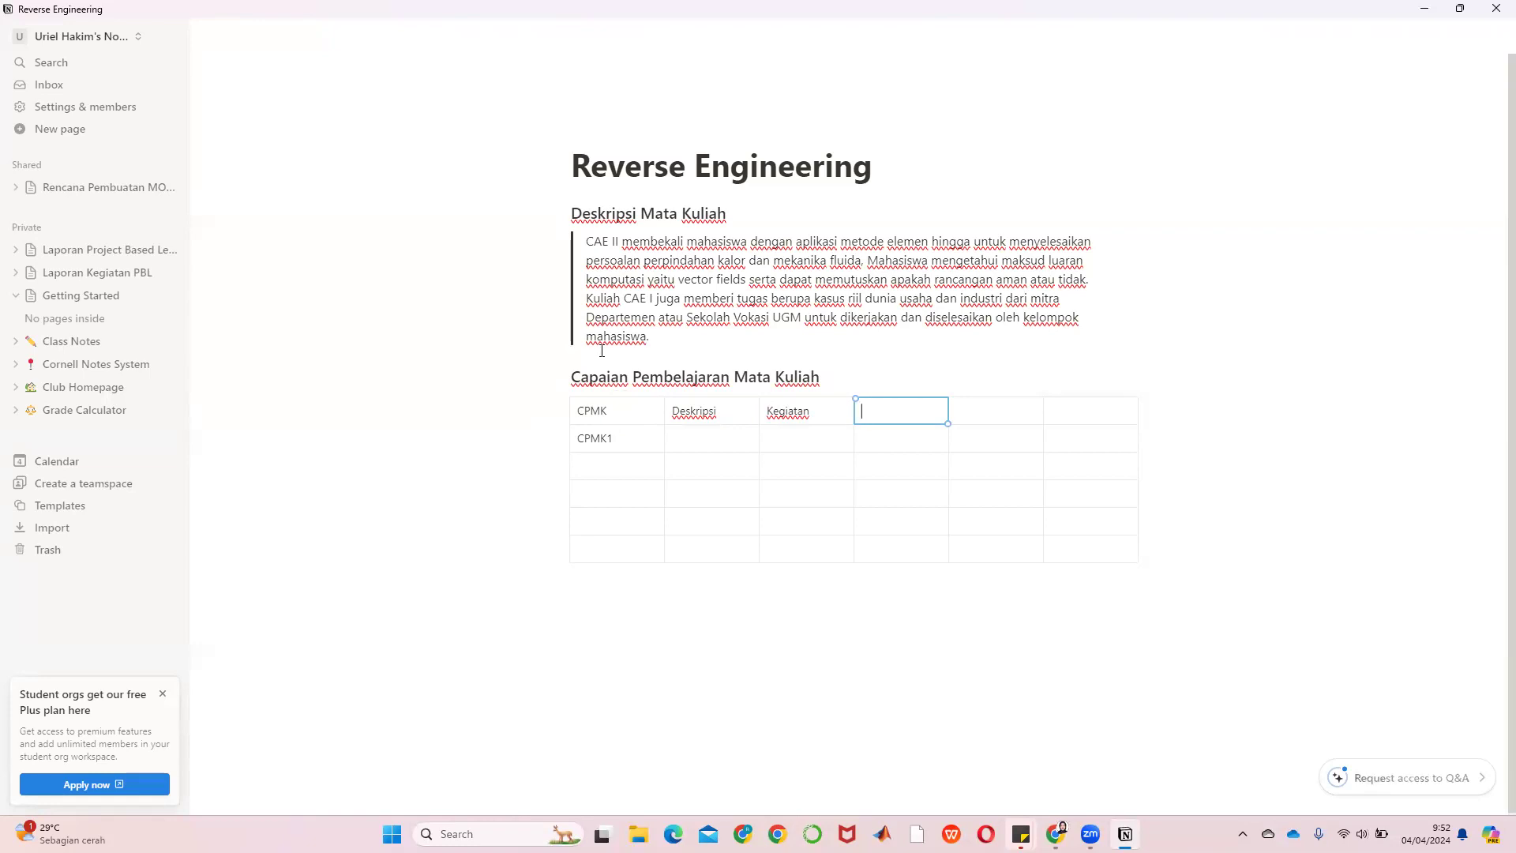
Open Laporan Kegiatan PBL > Mata Kuliah Terkait > CAE II and scroll to its CPMK table
left_click(97, 272)
scroll(763, 396, "down", 5)
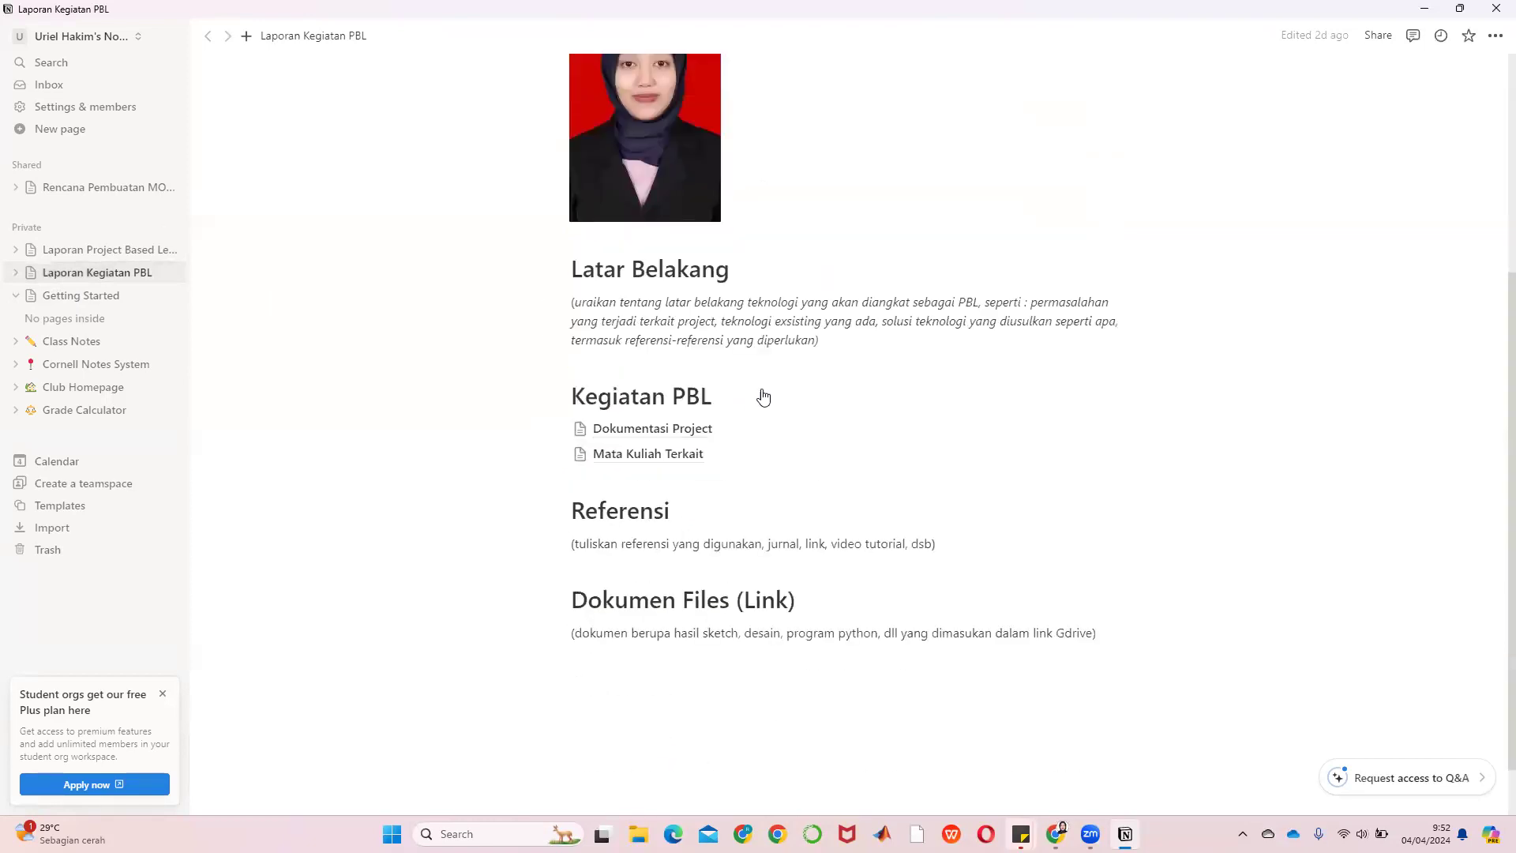
scroll(763, 396, "down", 1)
left_click(679, 385)
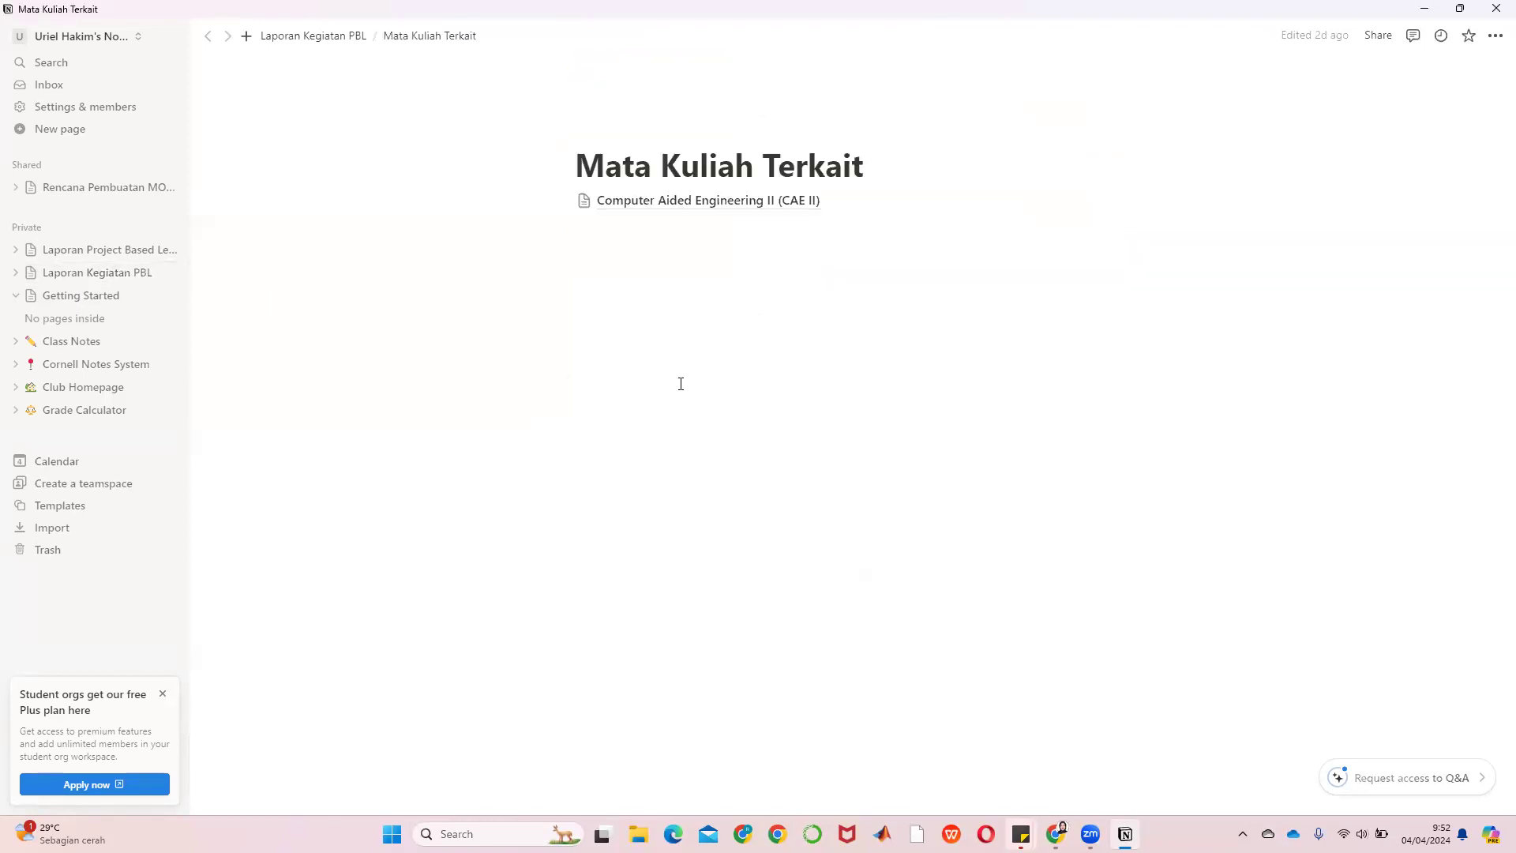
left_click(692, 201)
scroll(866, 479, "down", 3)
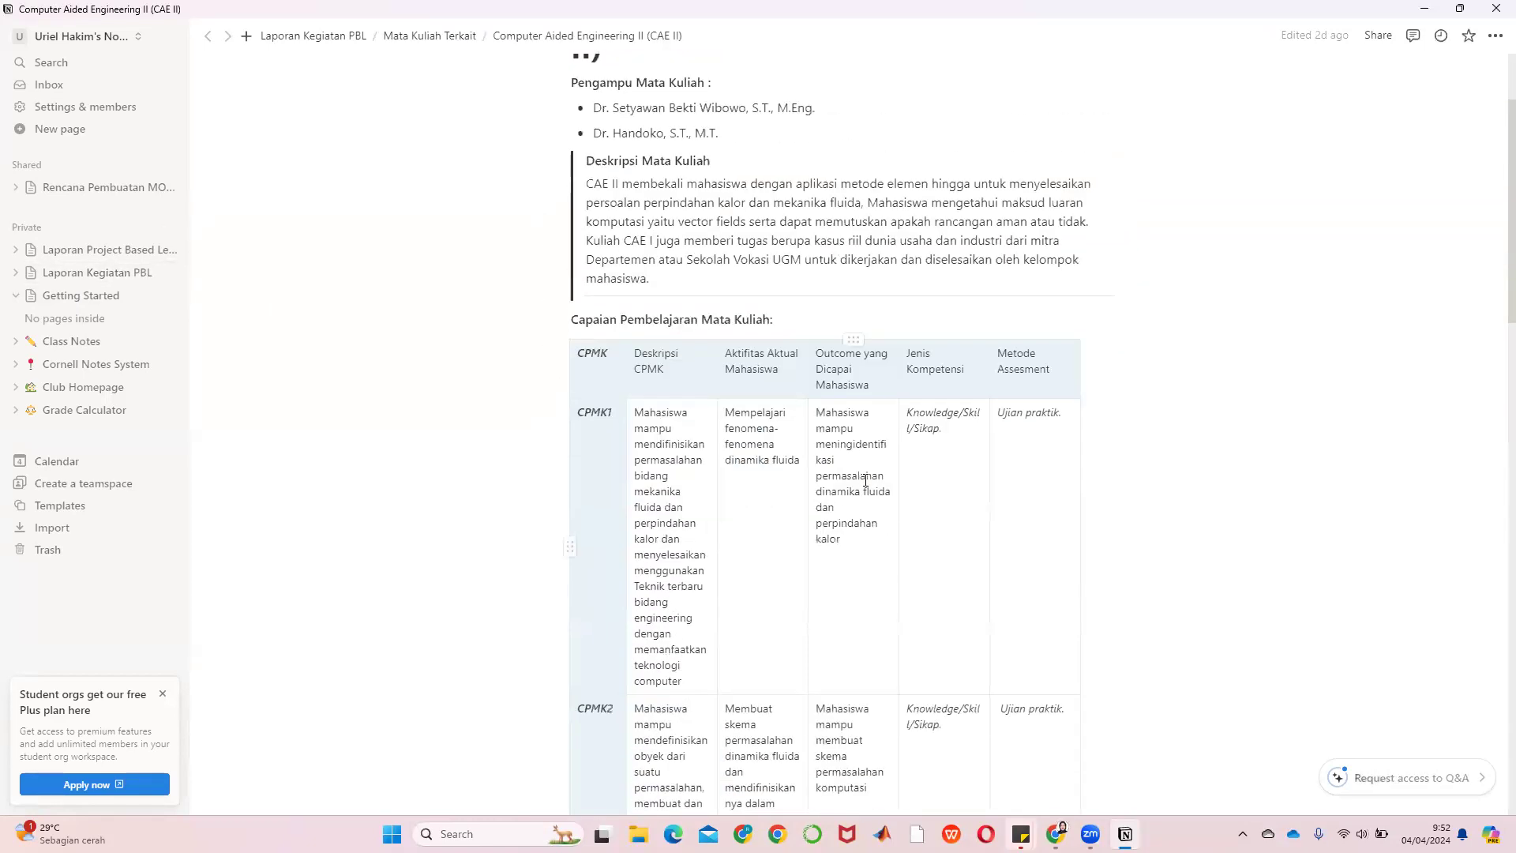
scroll(674, 468, "up", 2)
scroll(674, 468, "down", 1)
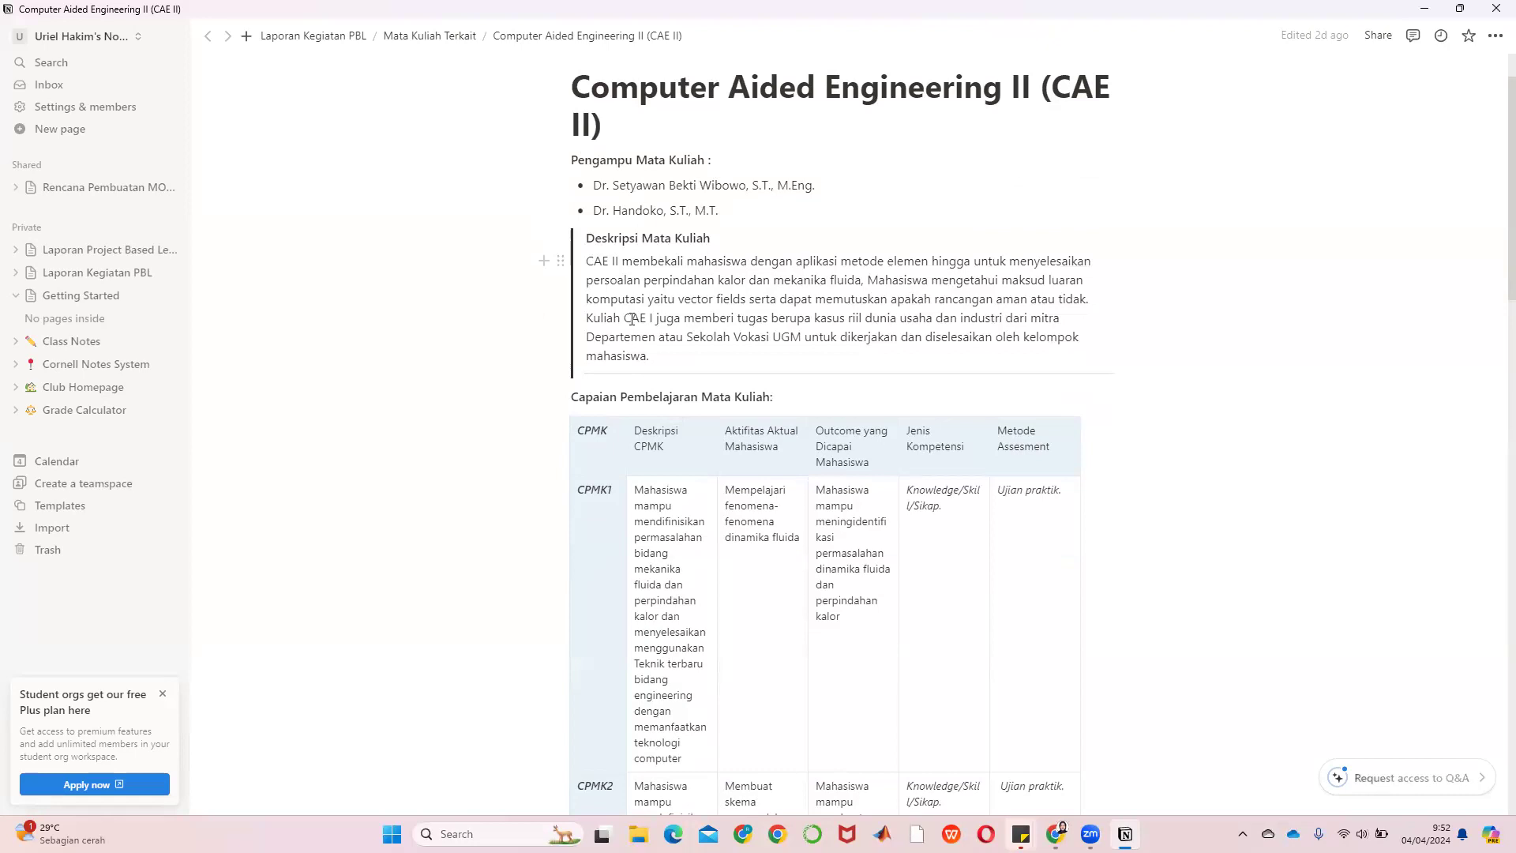
scroll(753, 323, "down", 2)
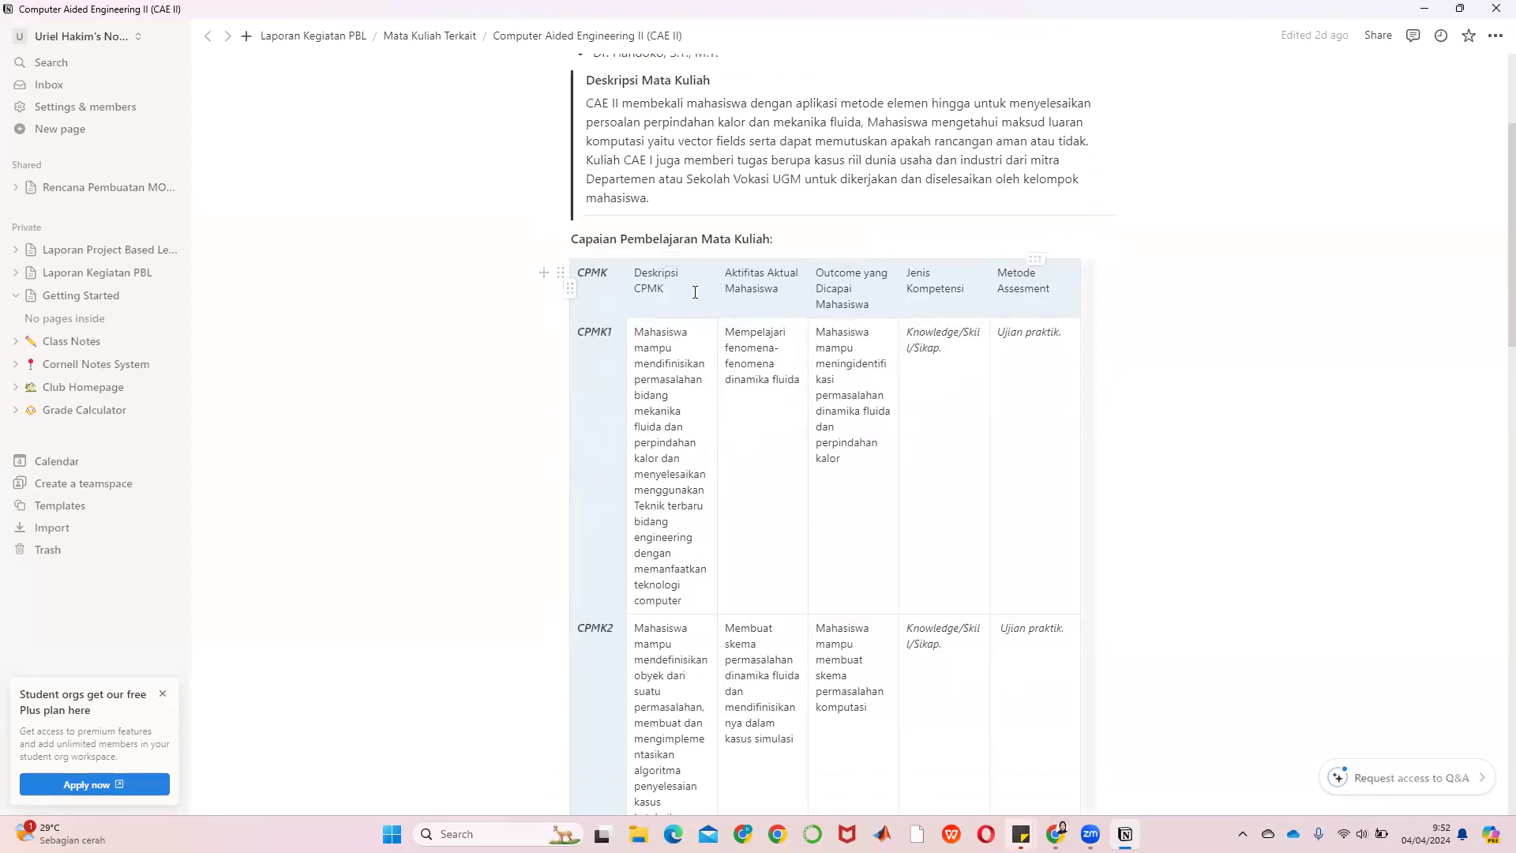
Inspect the CPMK table's table actions and block actions menus without changing anything
left_click_drag(616, 303, 1028, 287)
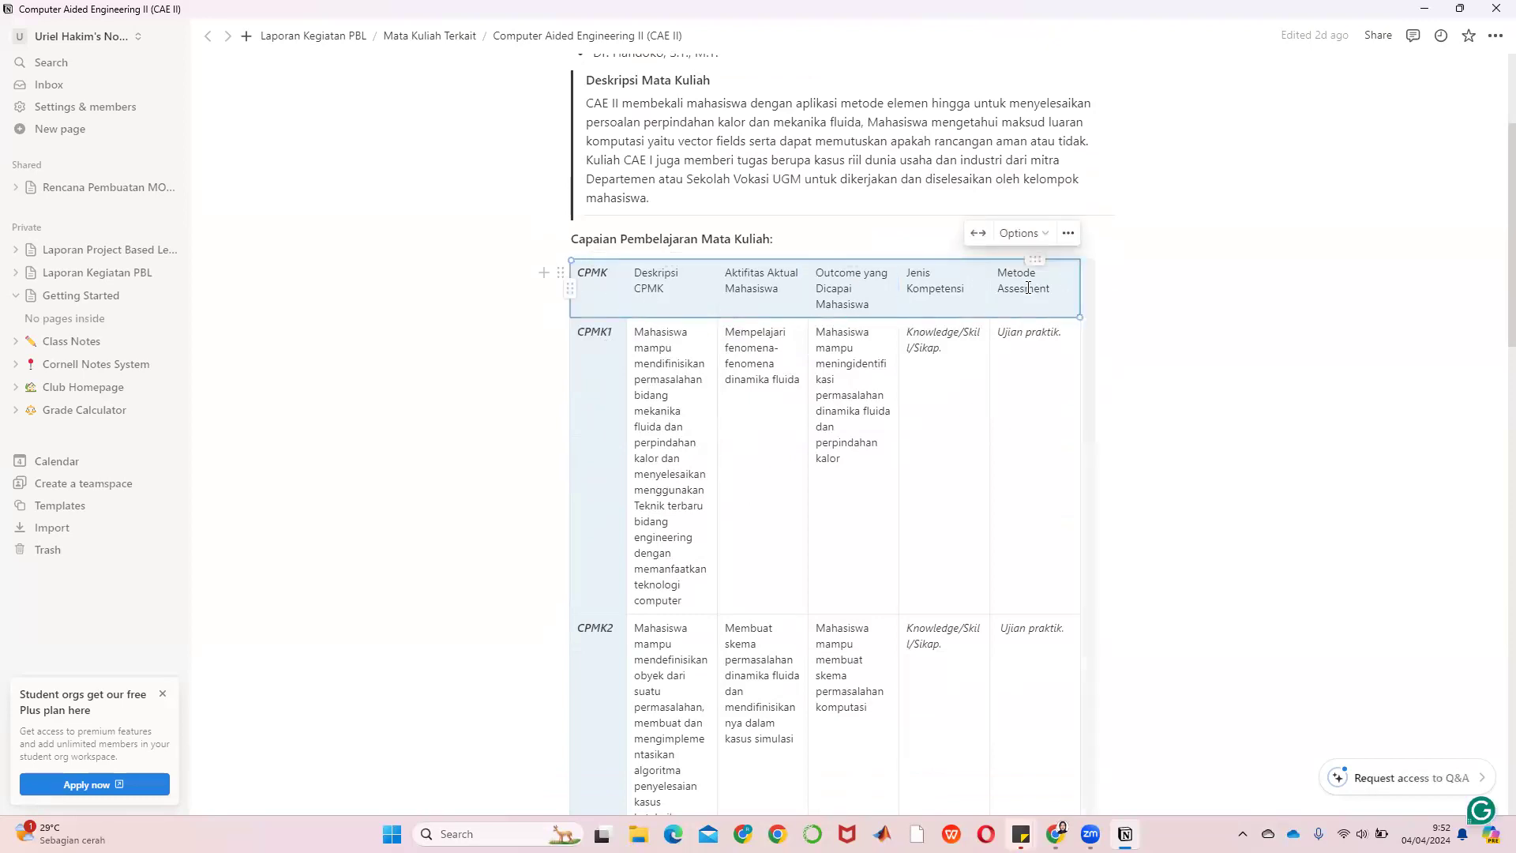
left_click(1071, 238)
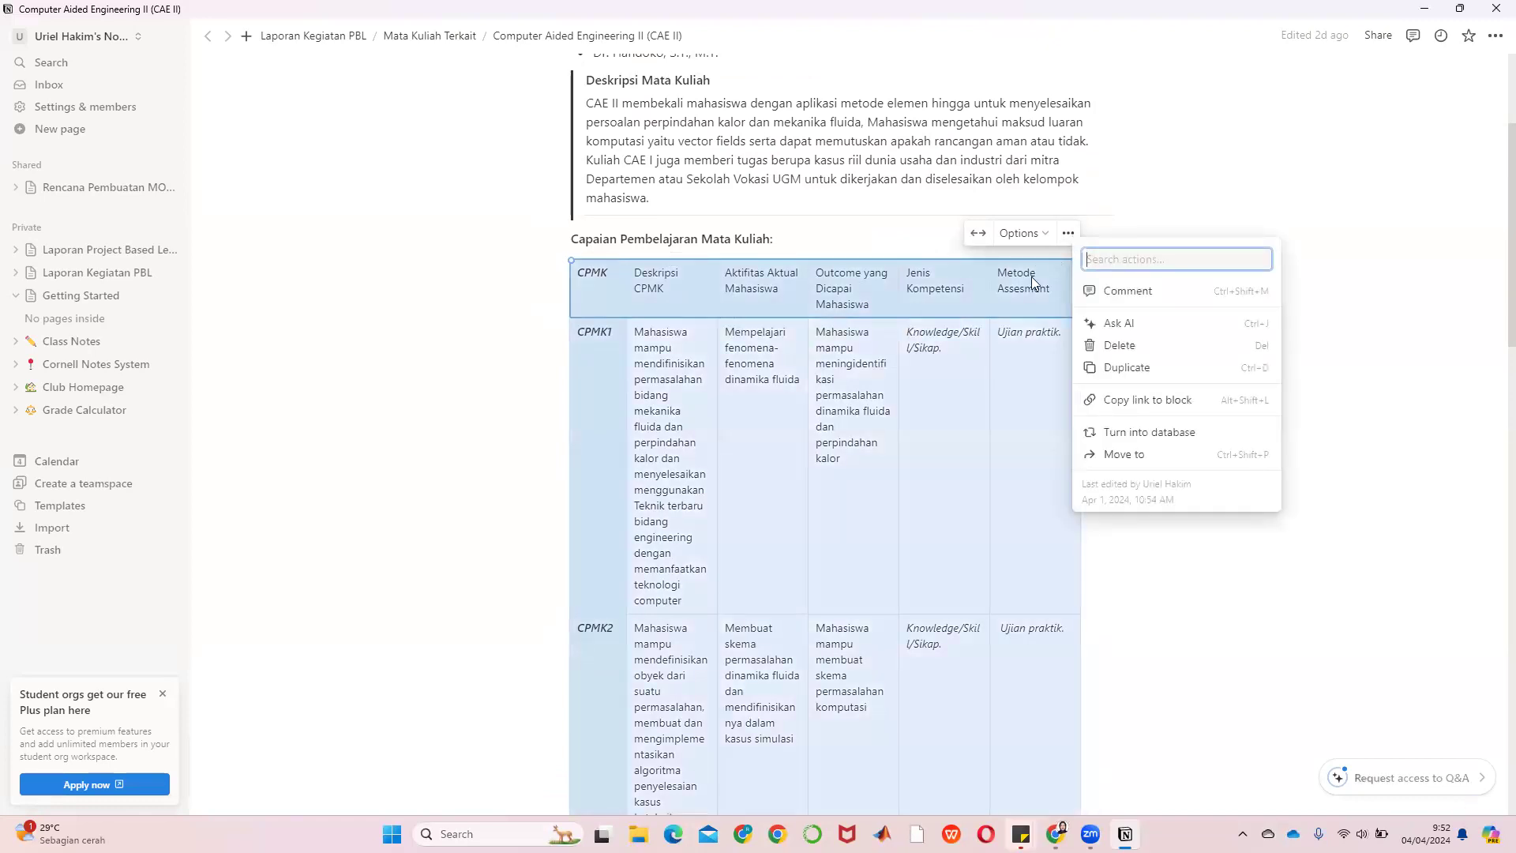
left_click(575, 286)
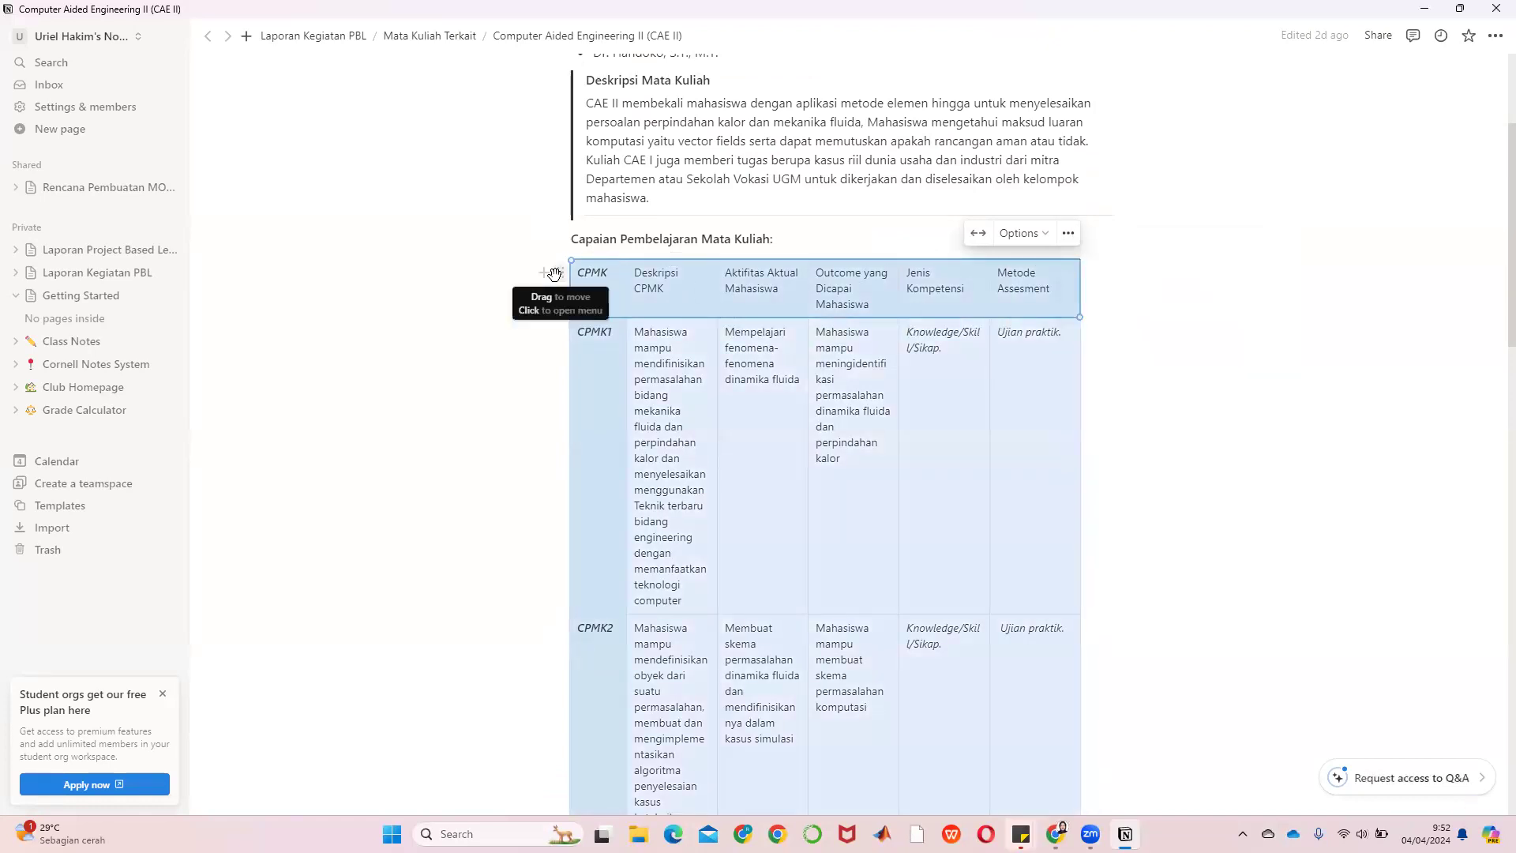
left_click(626, 300)
left_click(559, 272)
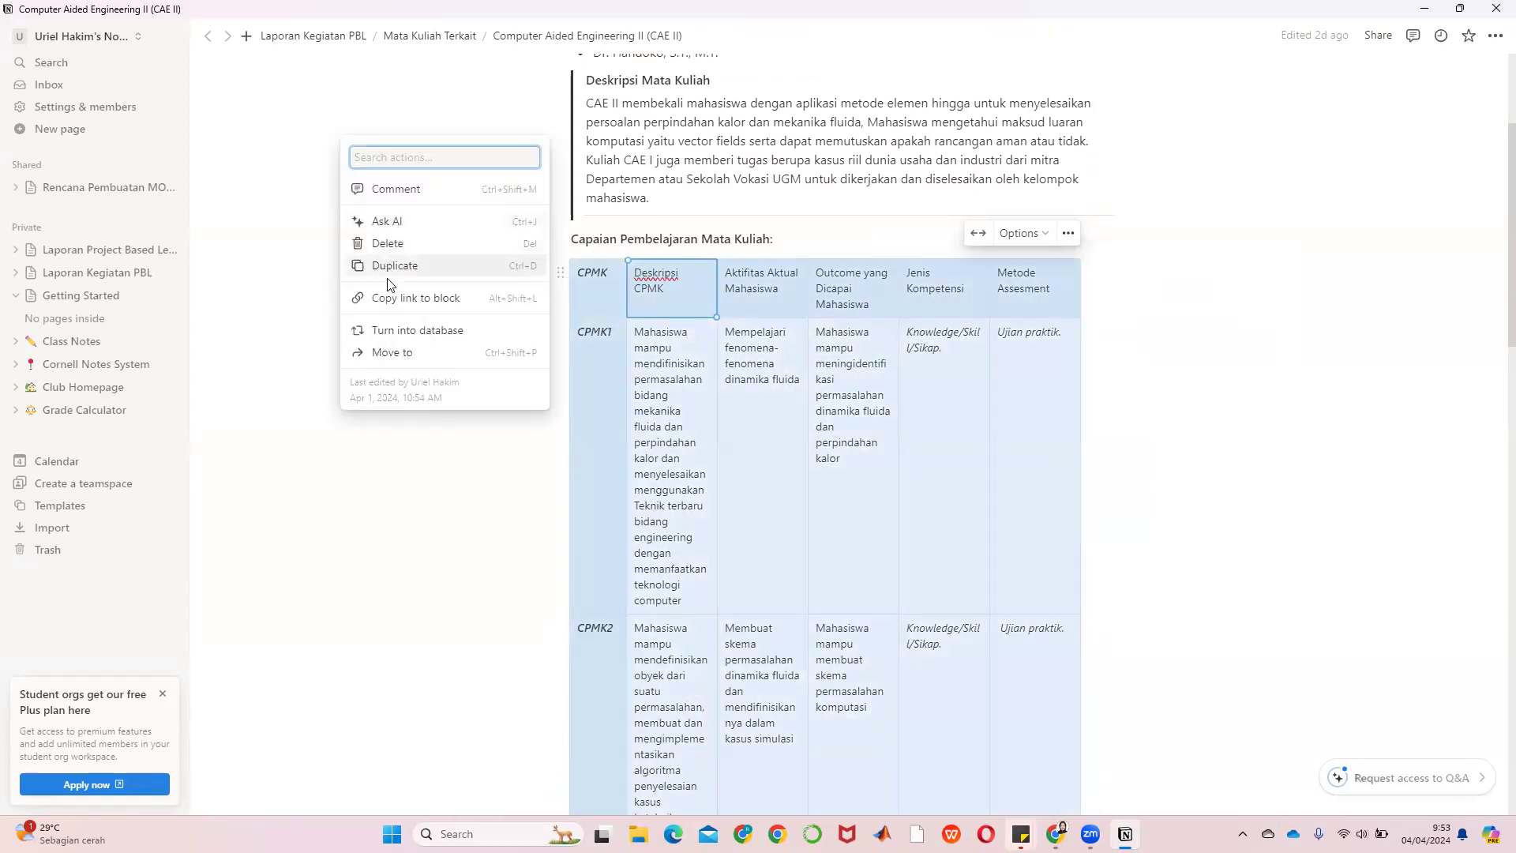
left_click(570, 298)
left_click(572, 292)
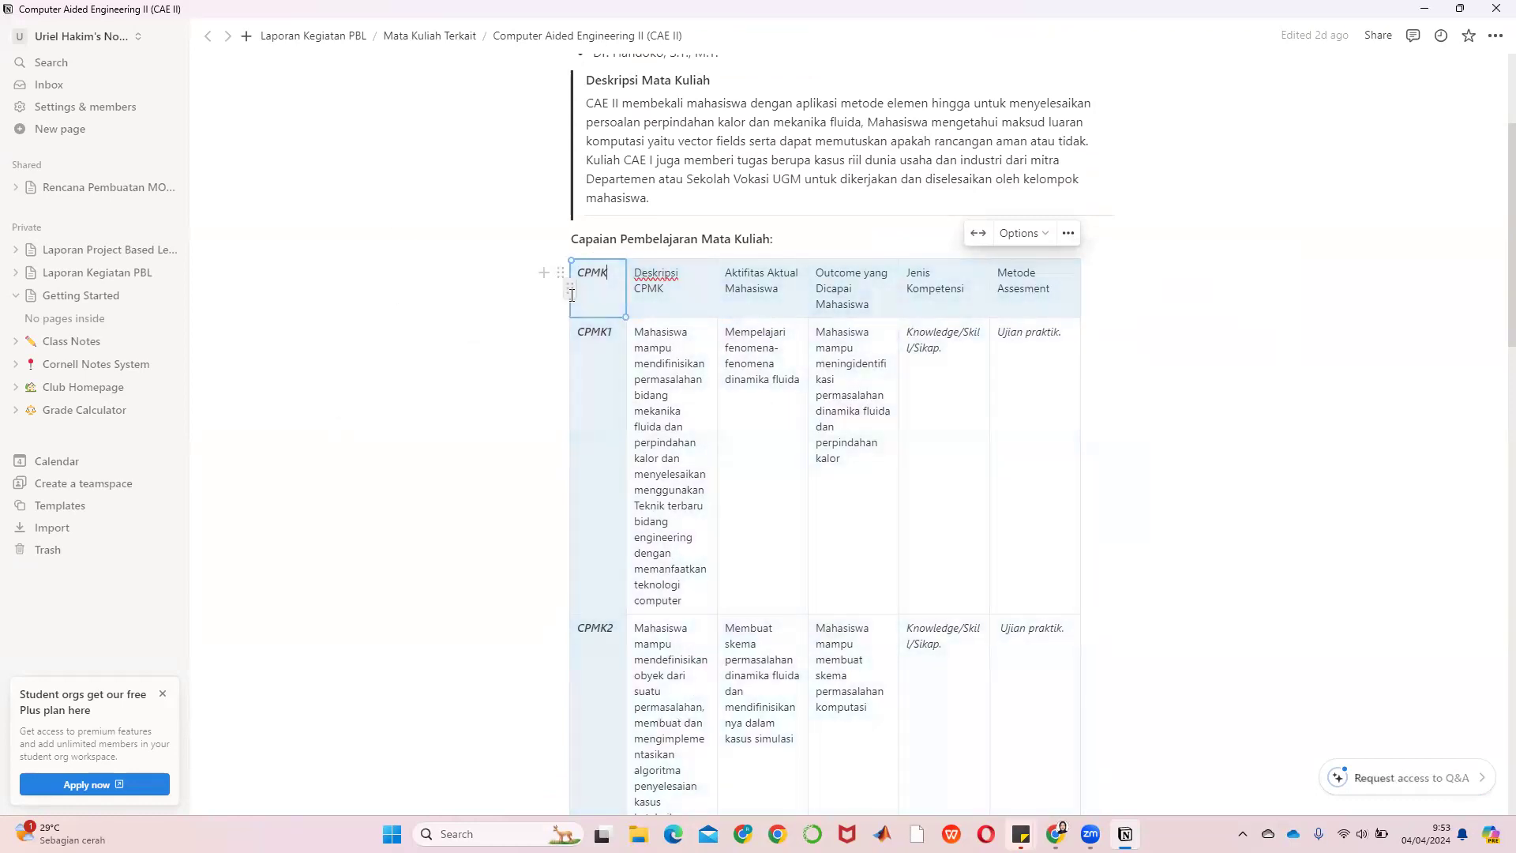
Inspect the header row and CPMK column options, then place the caret in the CPMK1 activity cell
left_click(569, 289)
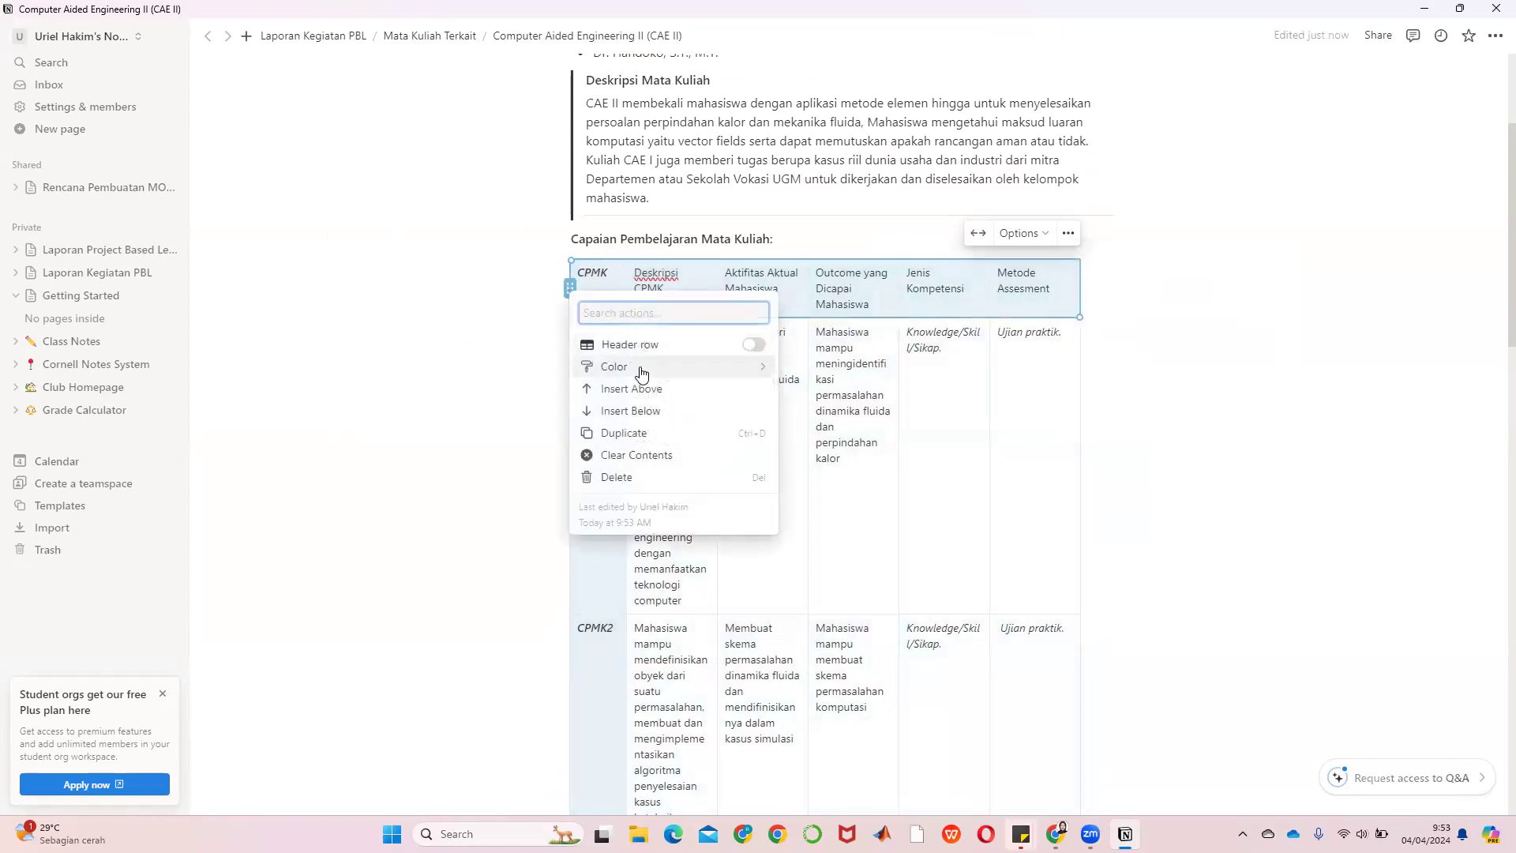
mouse_move(641, 373)
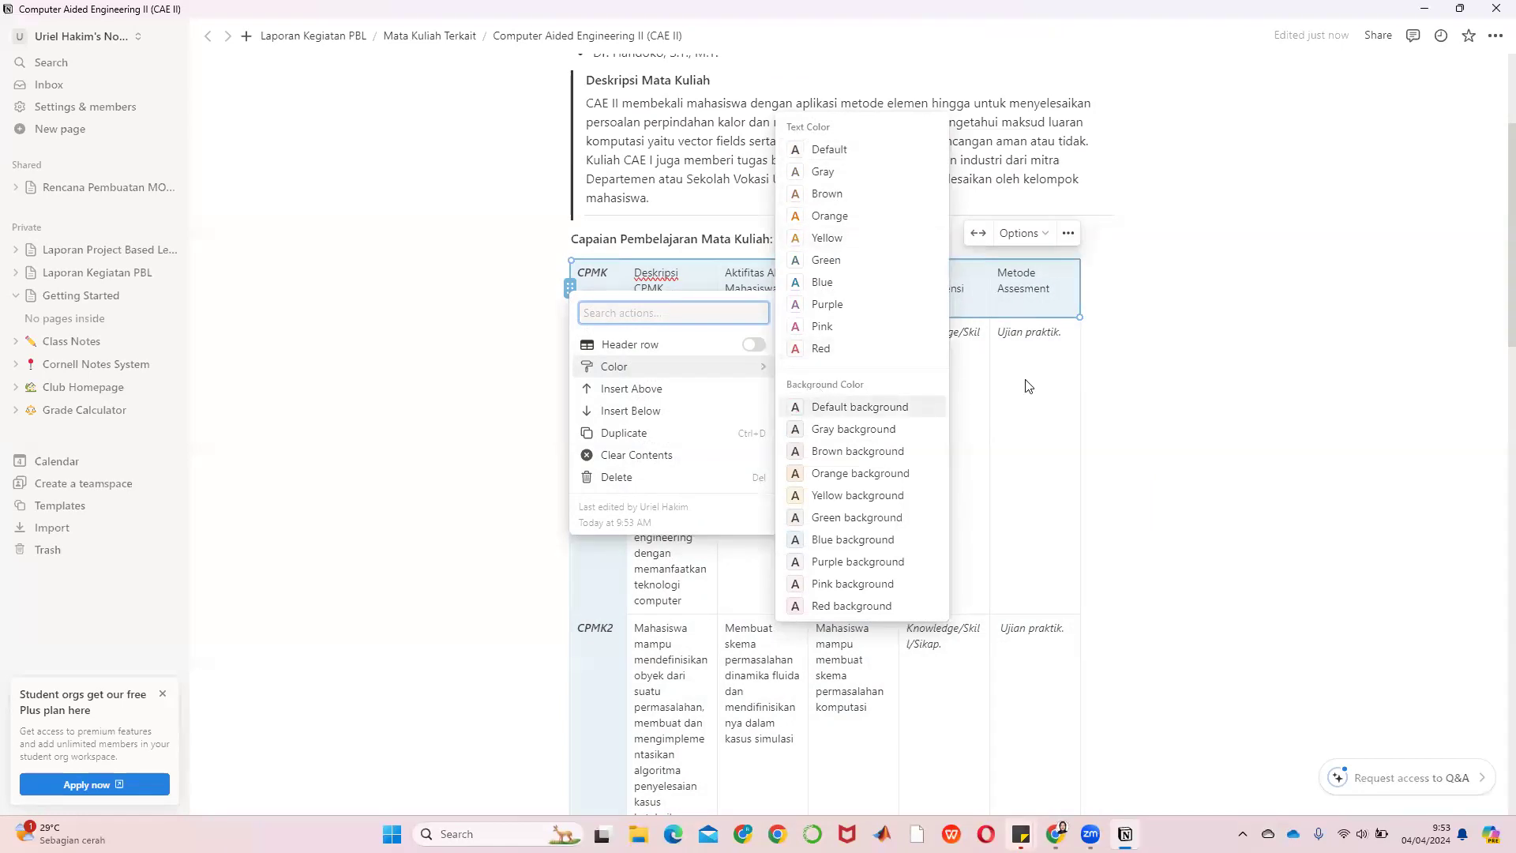
left_click(1194, 416)
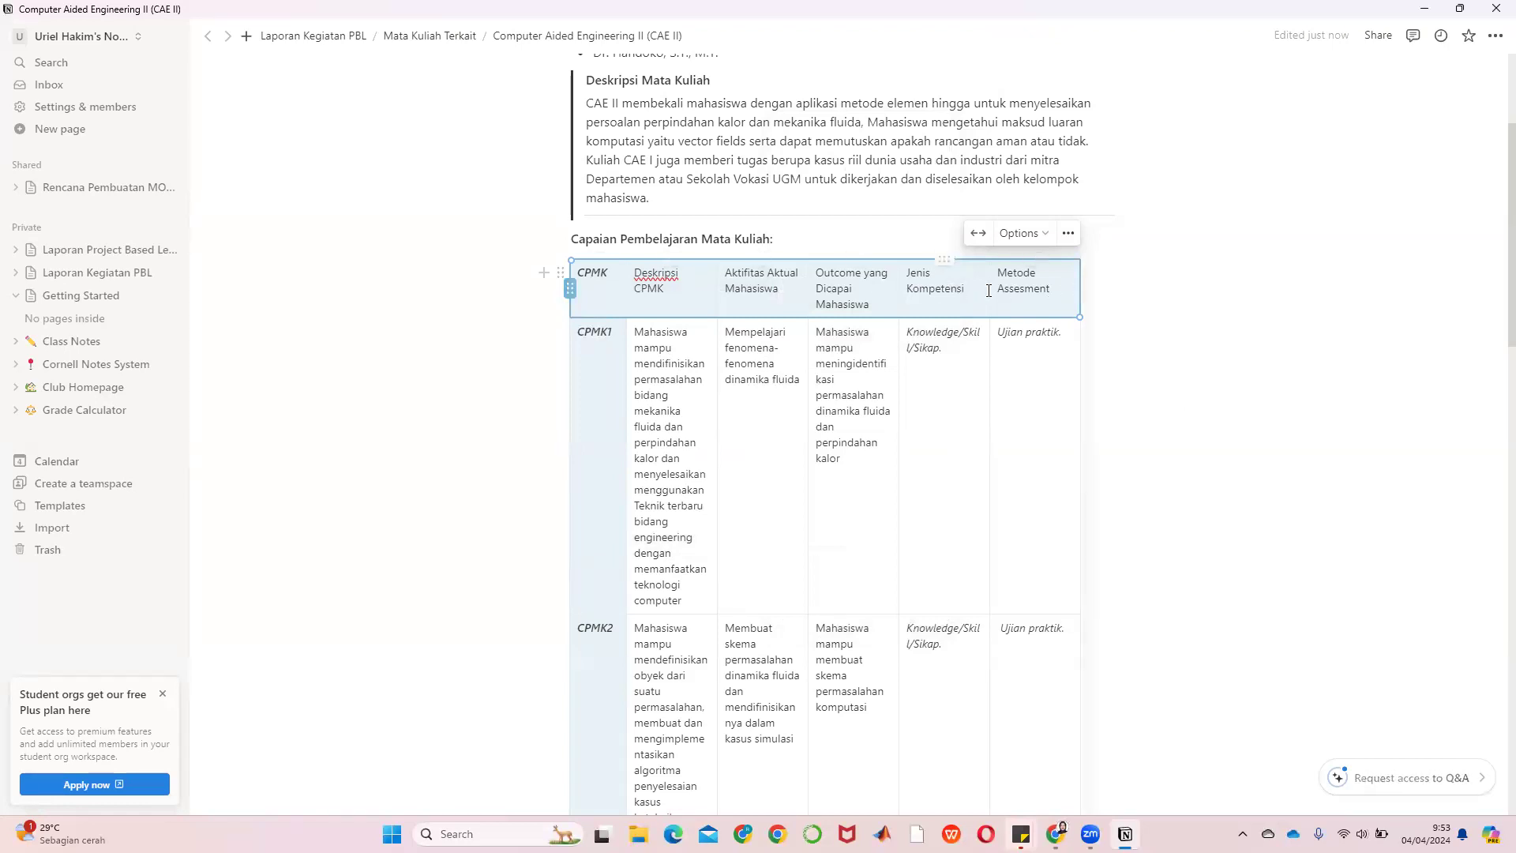
left_click(1169, 335)
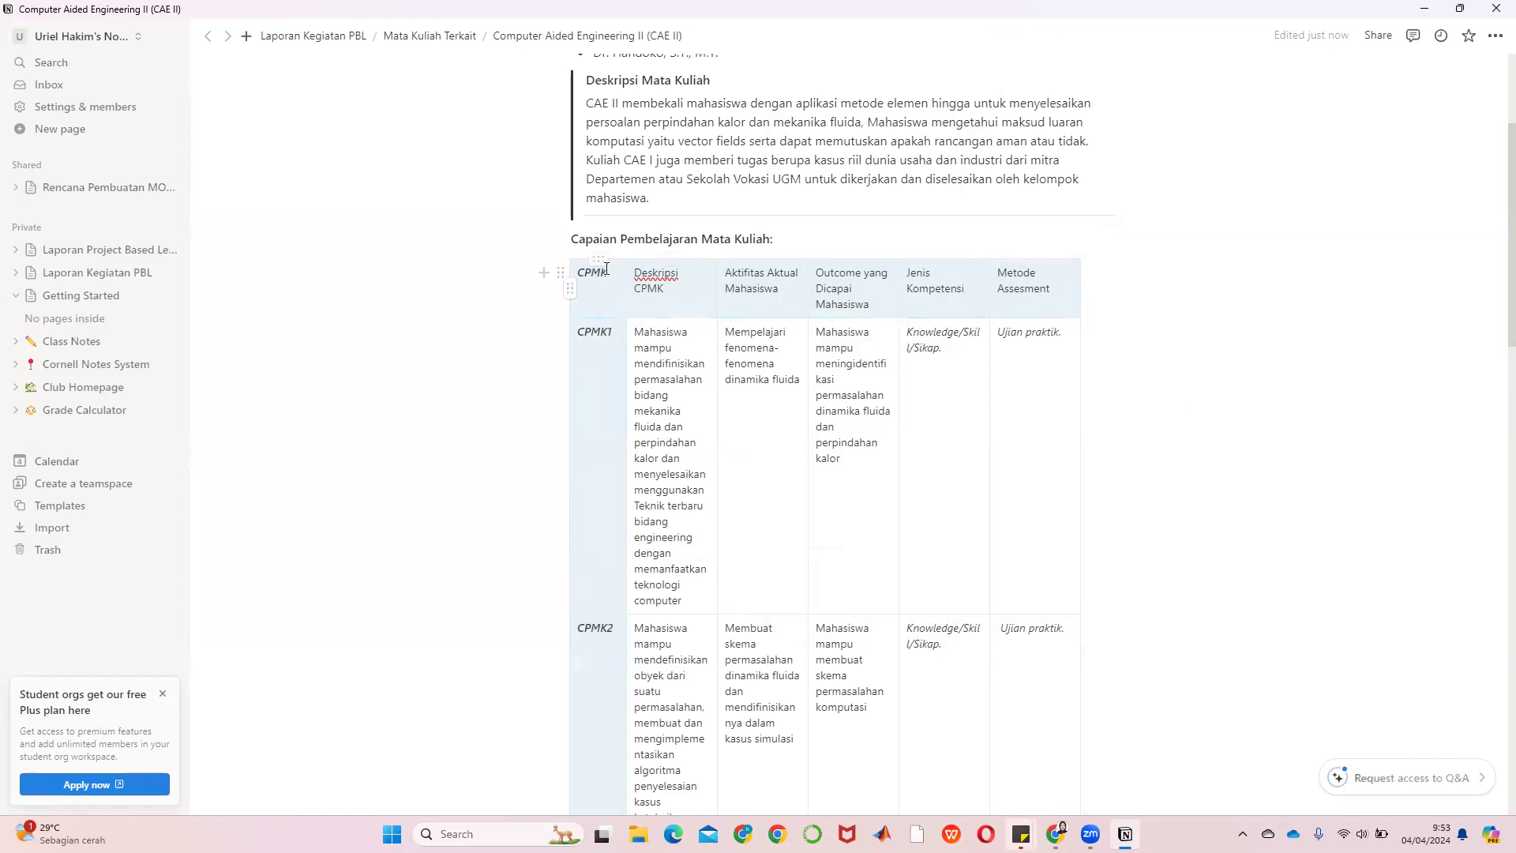
left_click(600, 263)
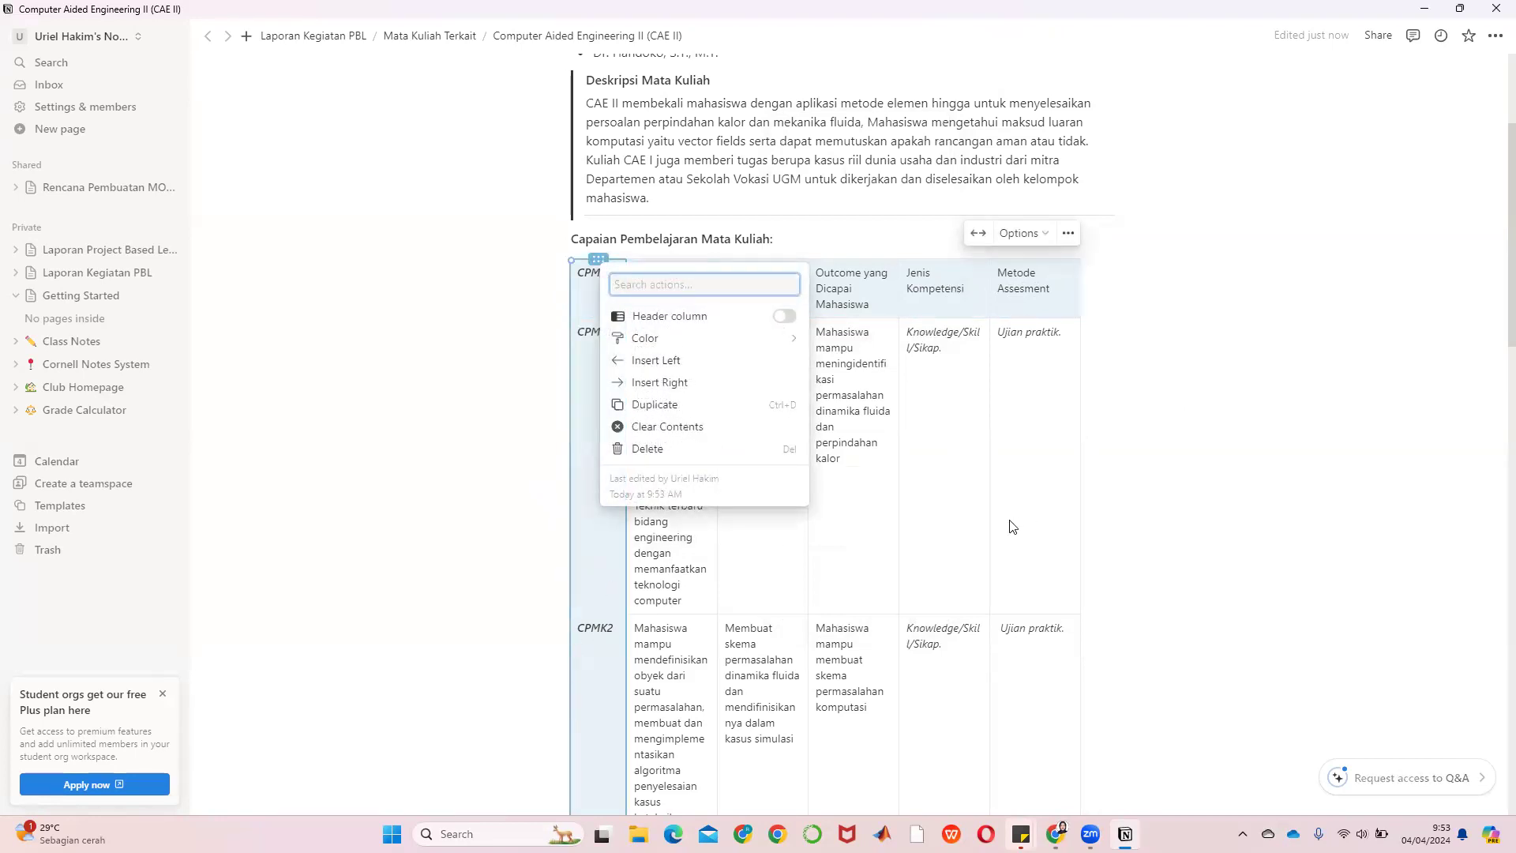
key("Escape")
left_click(759, 487)
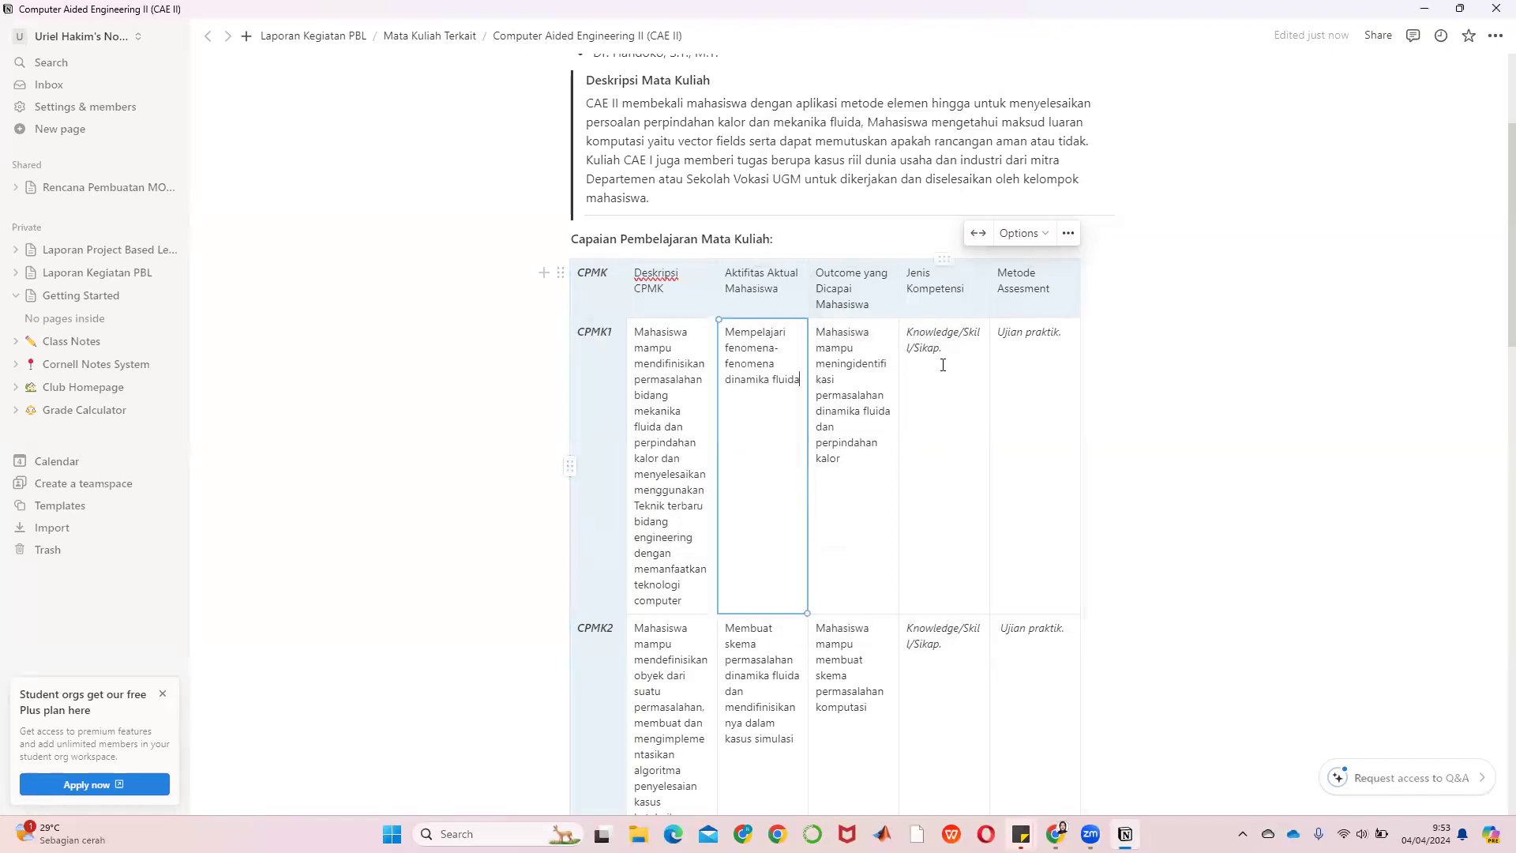
left_click(950, 403)
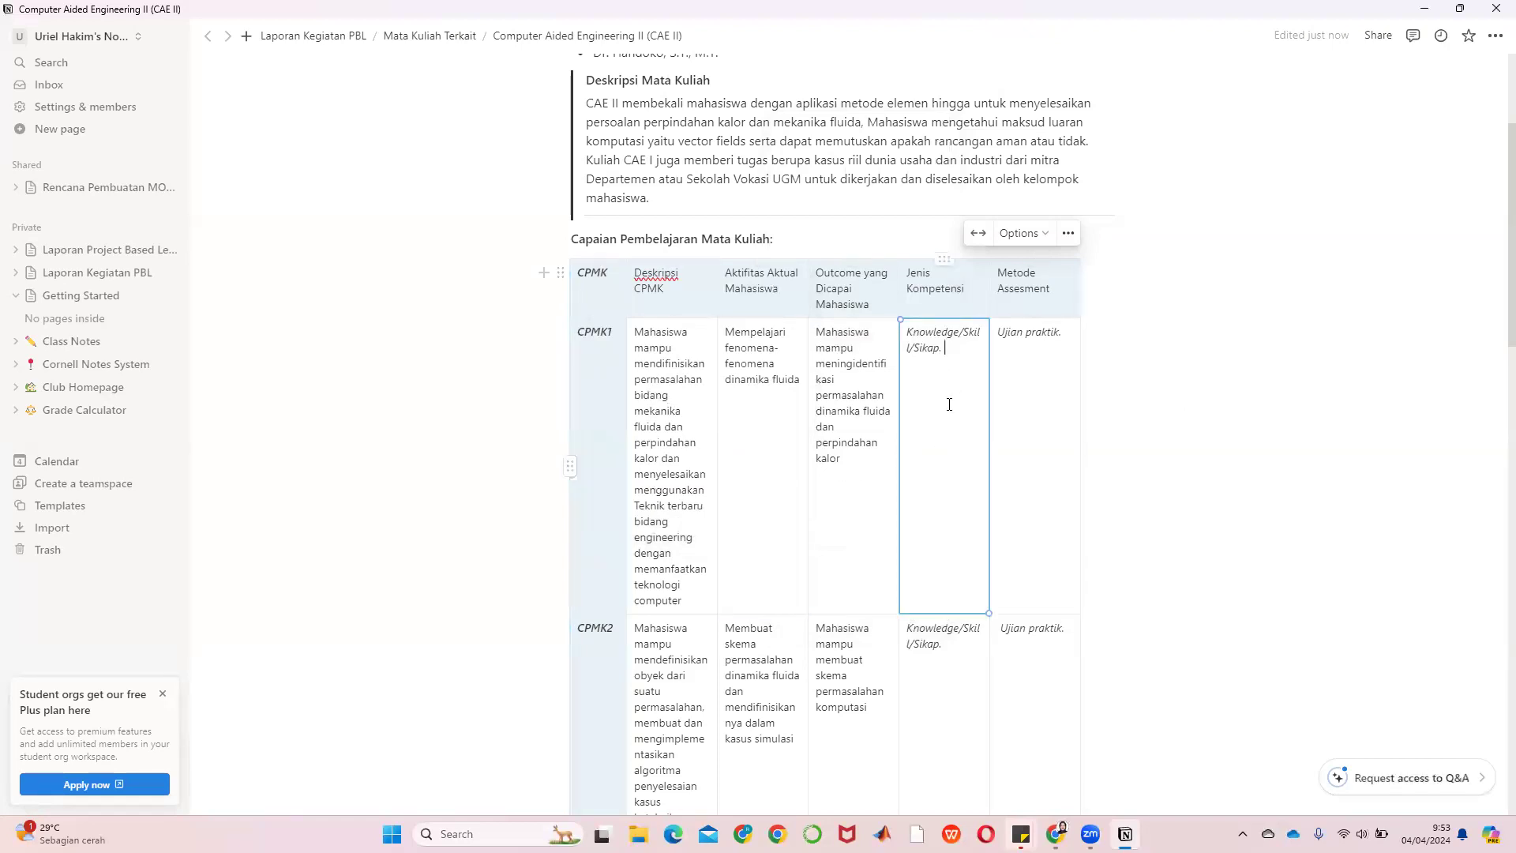
scroll(949, 404, "down", 15)
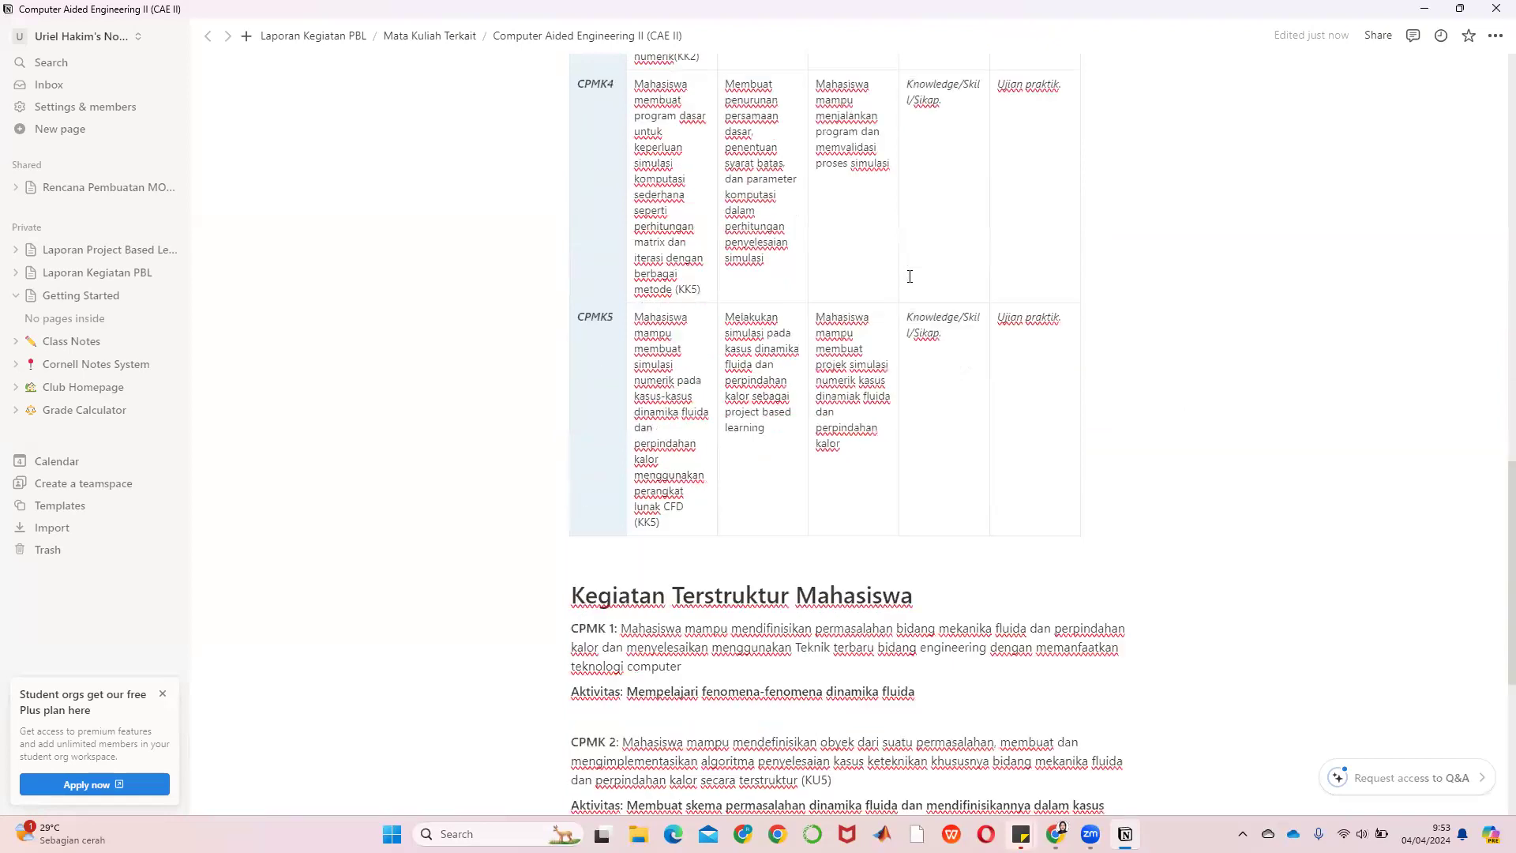
scroll(906, 275, "up", 12)
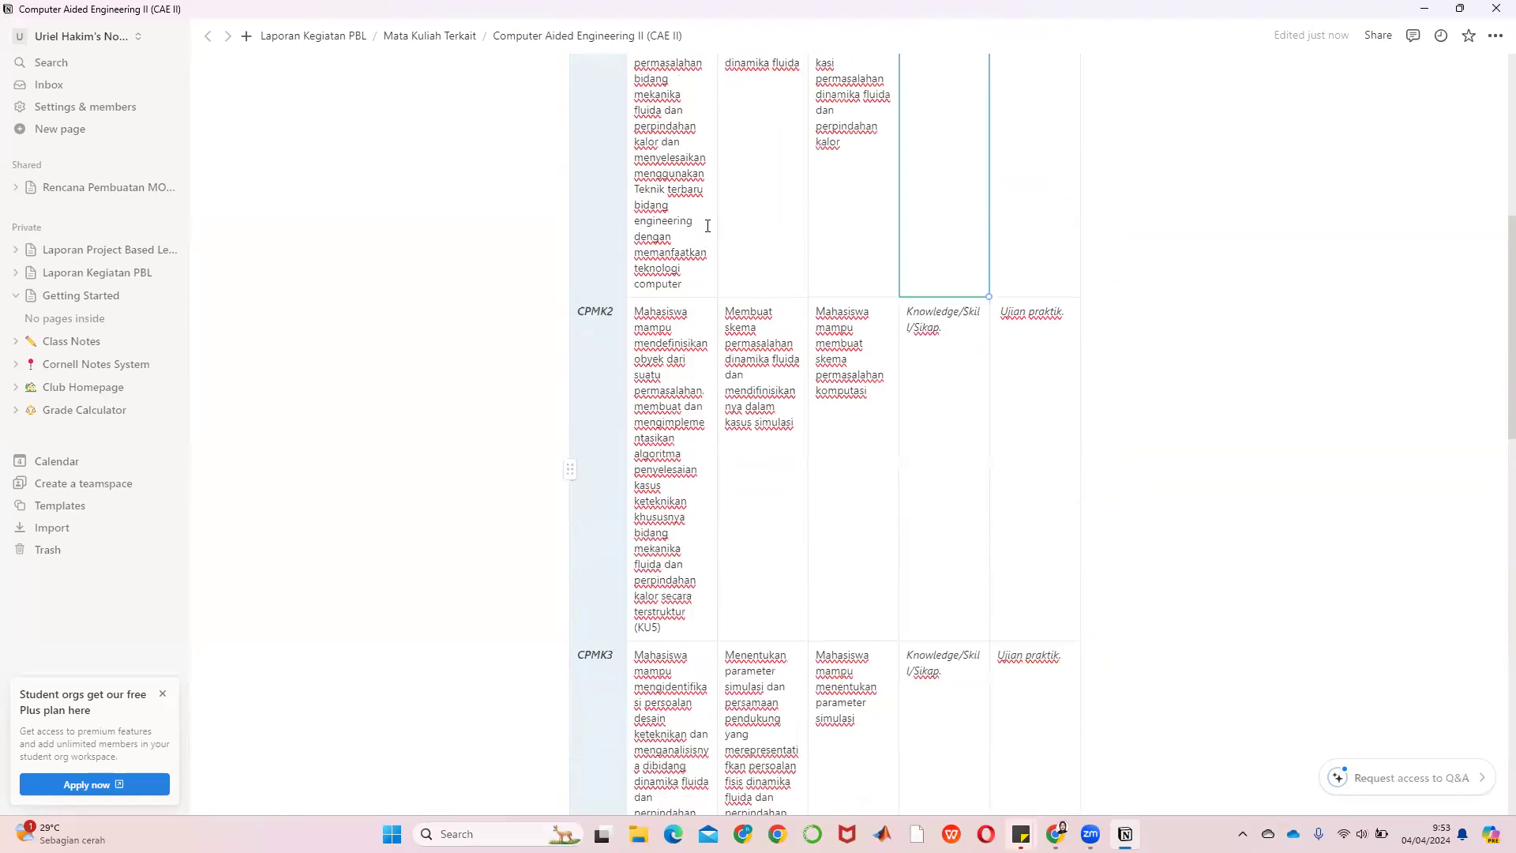
scroll(707, 225, "up", 4)
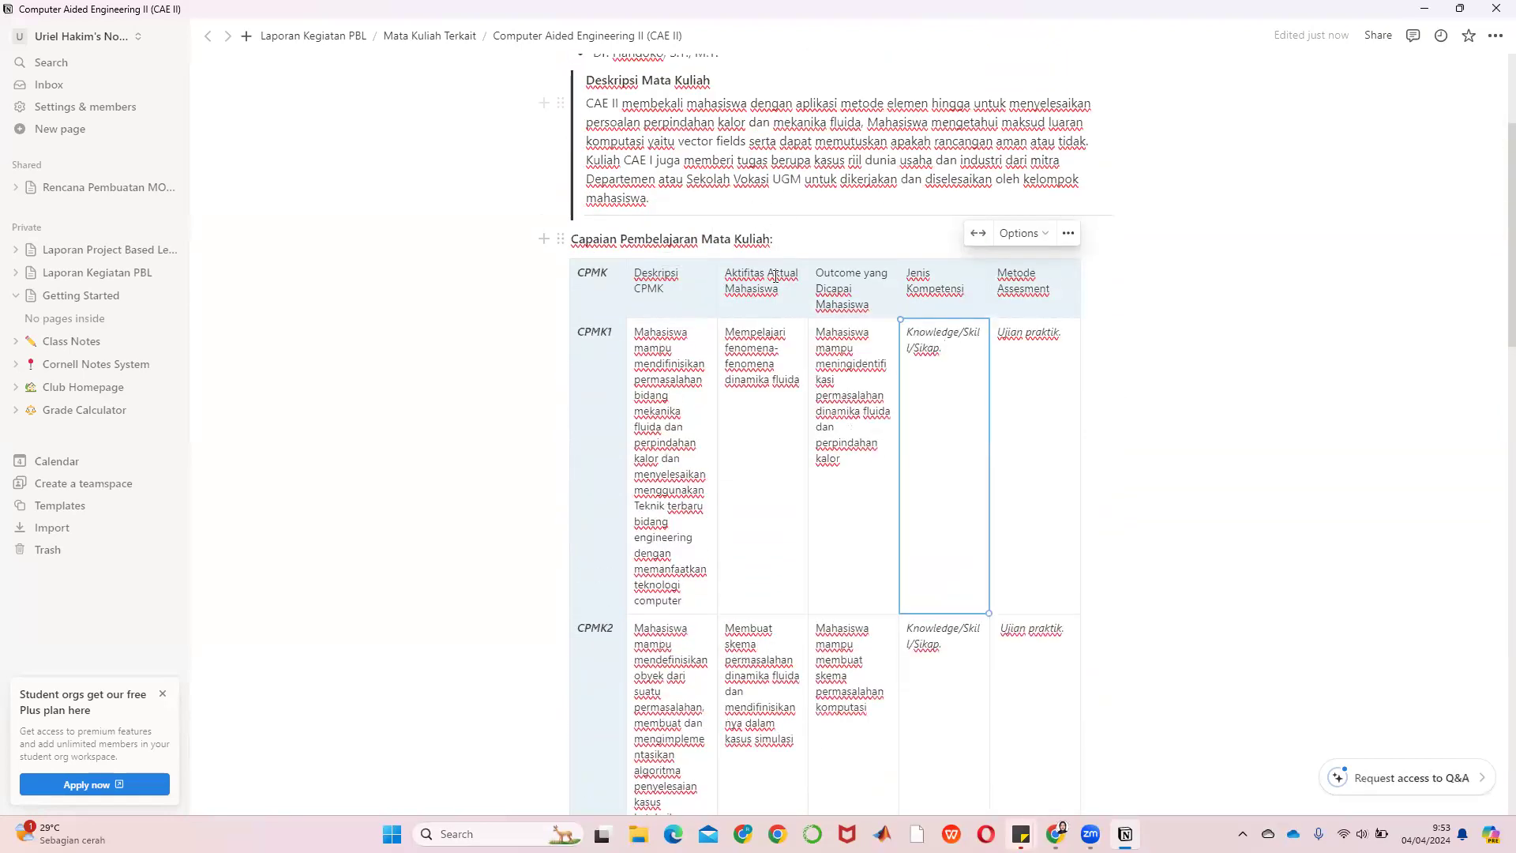
scroll(775, 275, "down", 15)
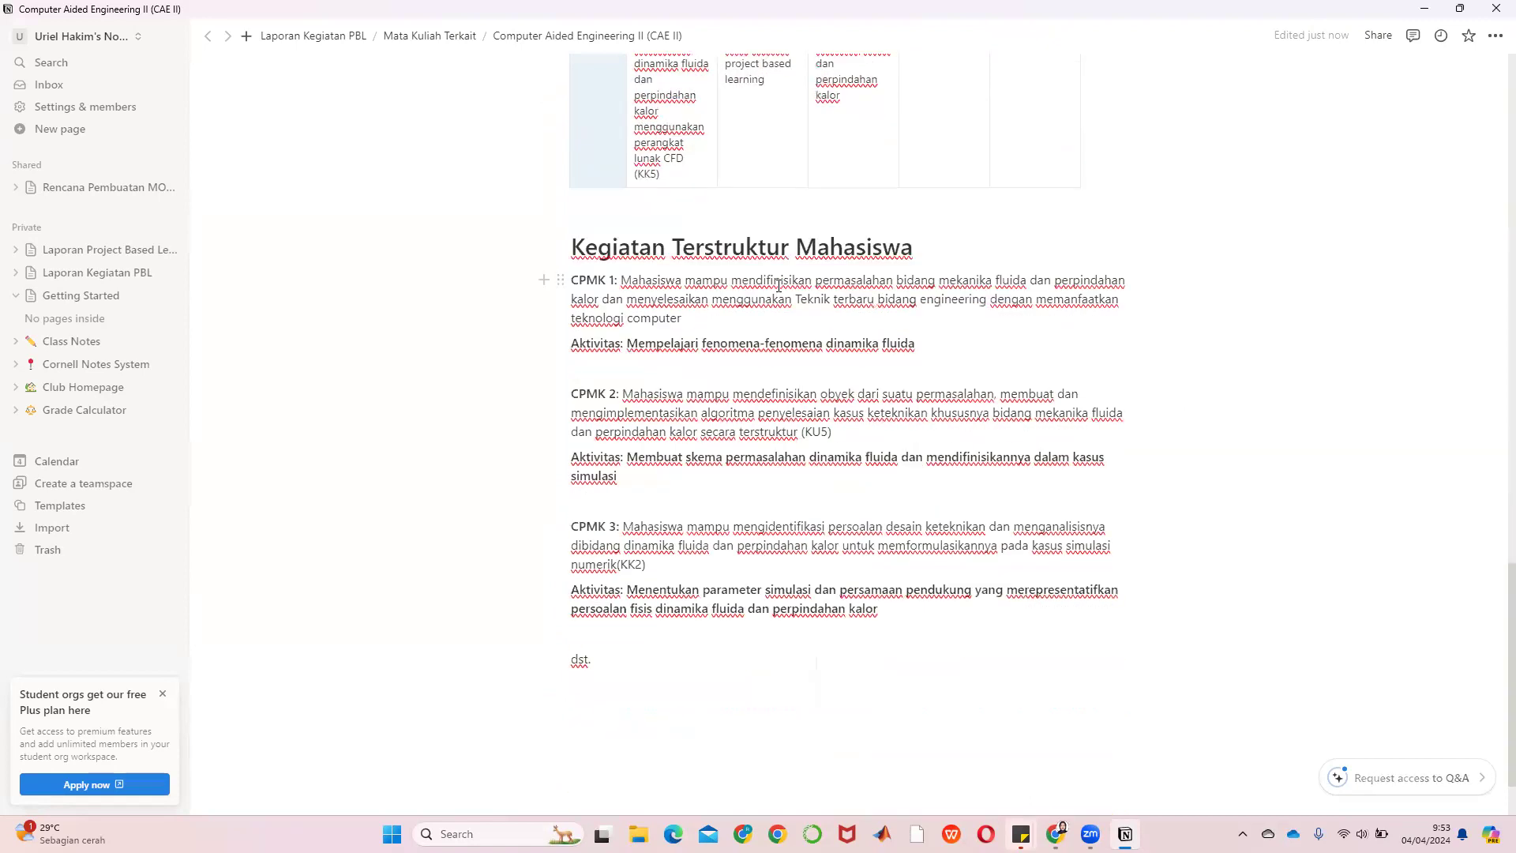
scroll(779, 286, "down", 1)
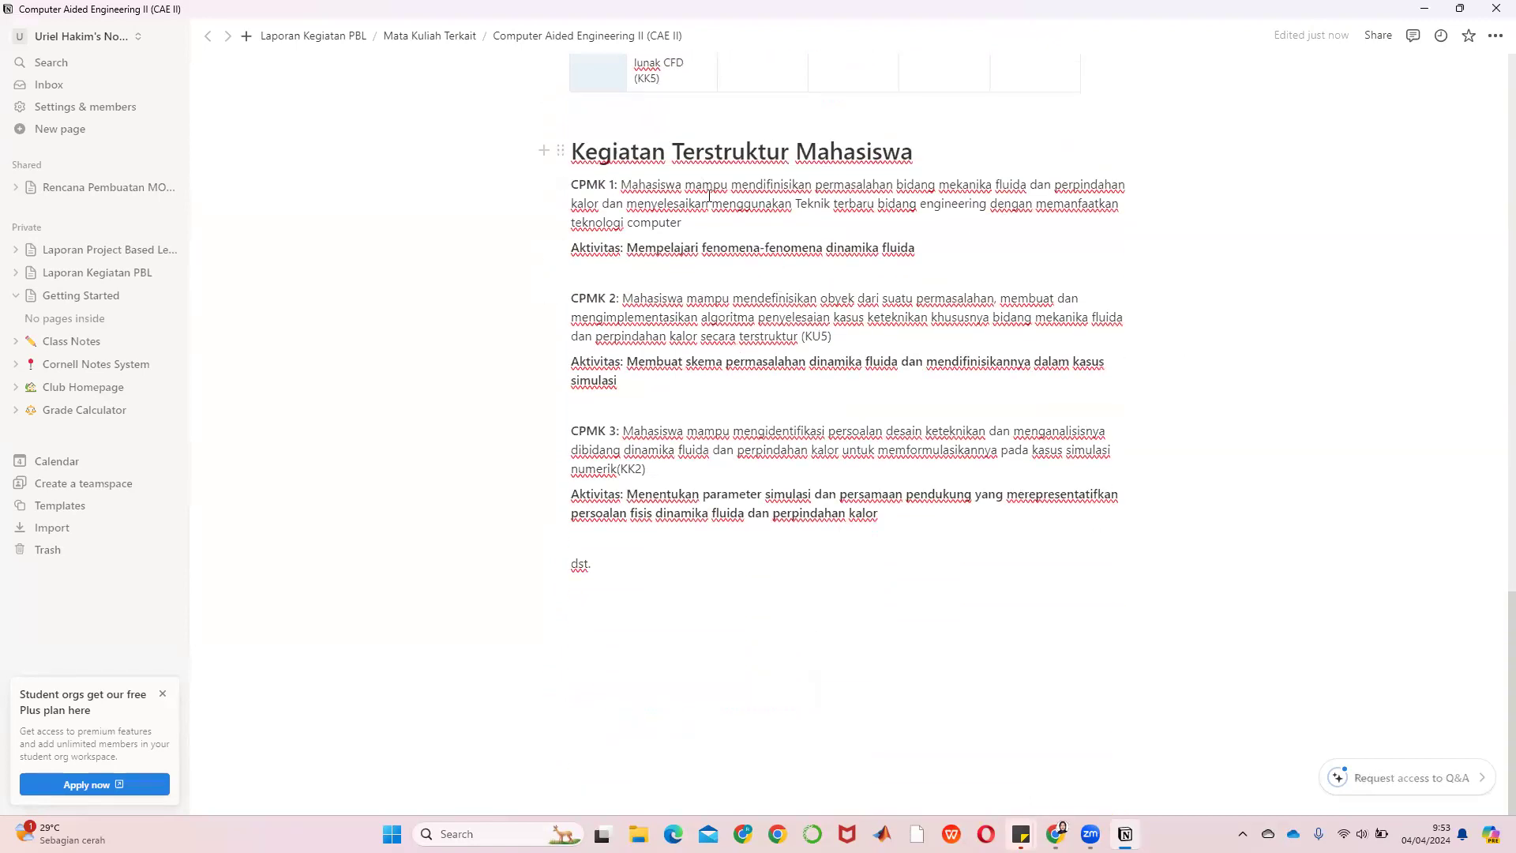
left_click(589, 270)
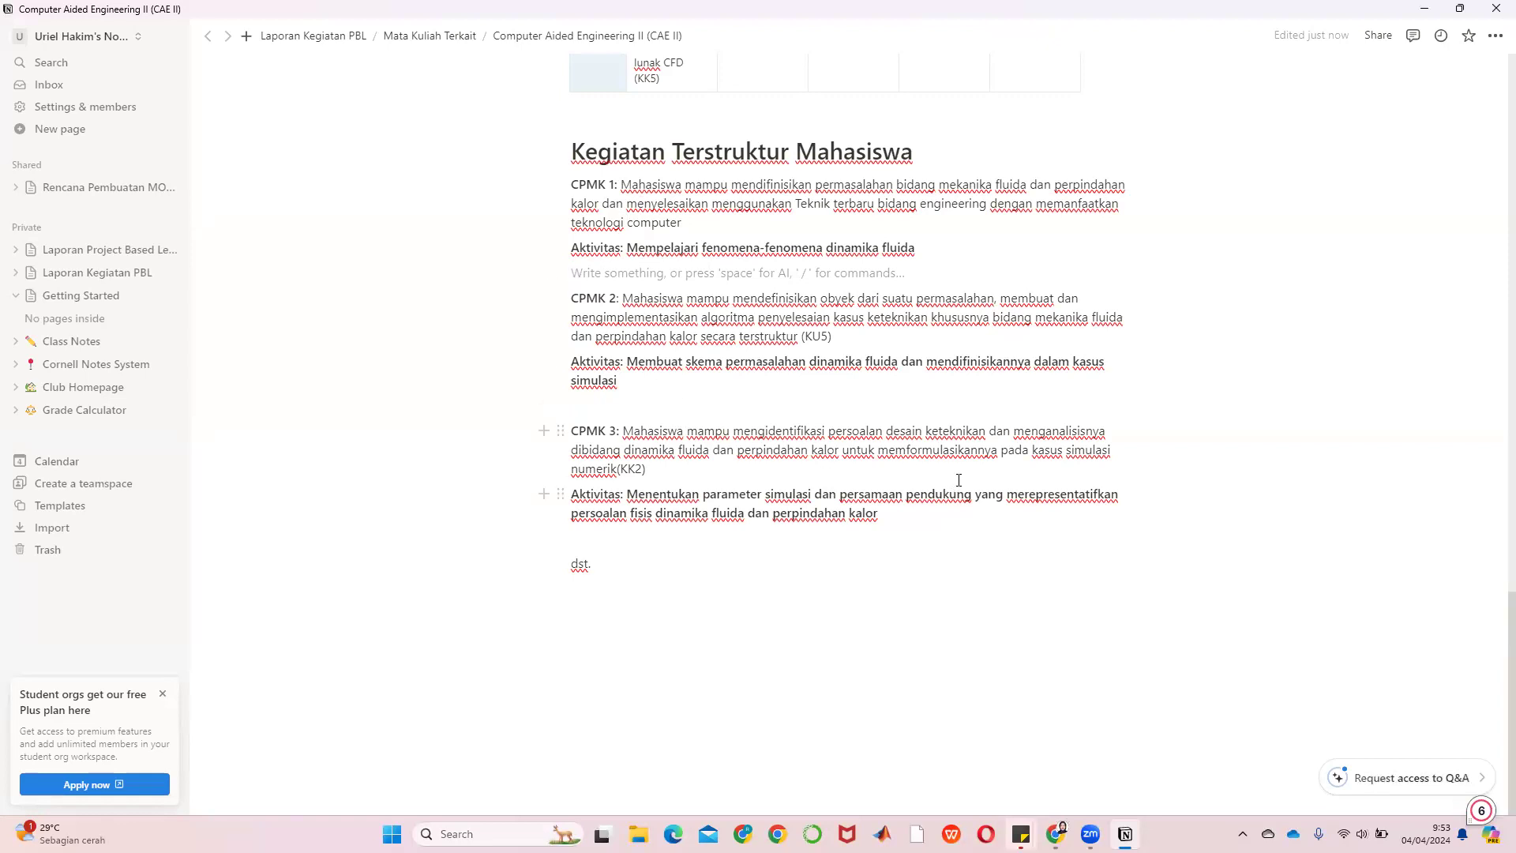
scroll(985, 482, "up", 8)
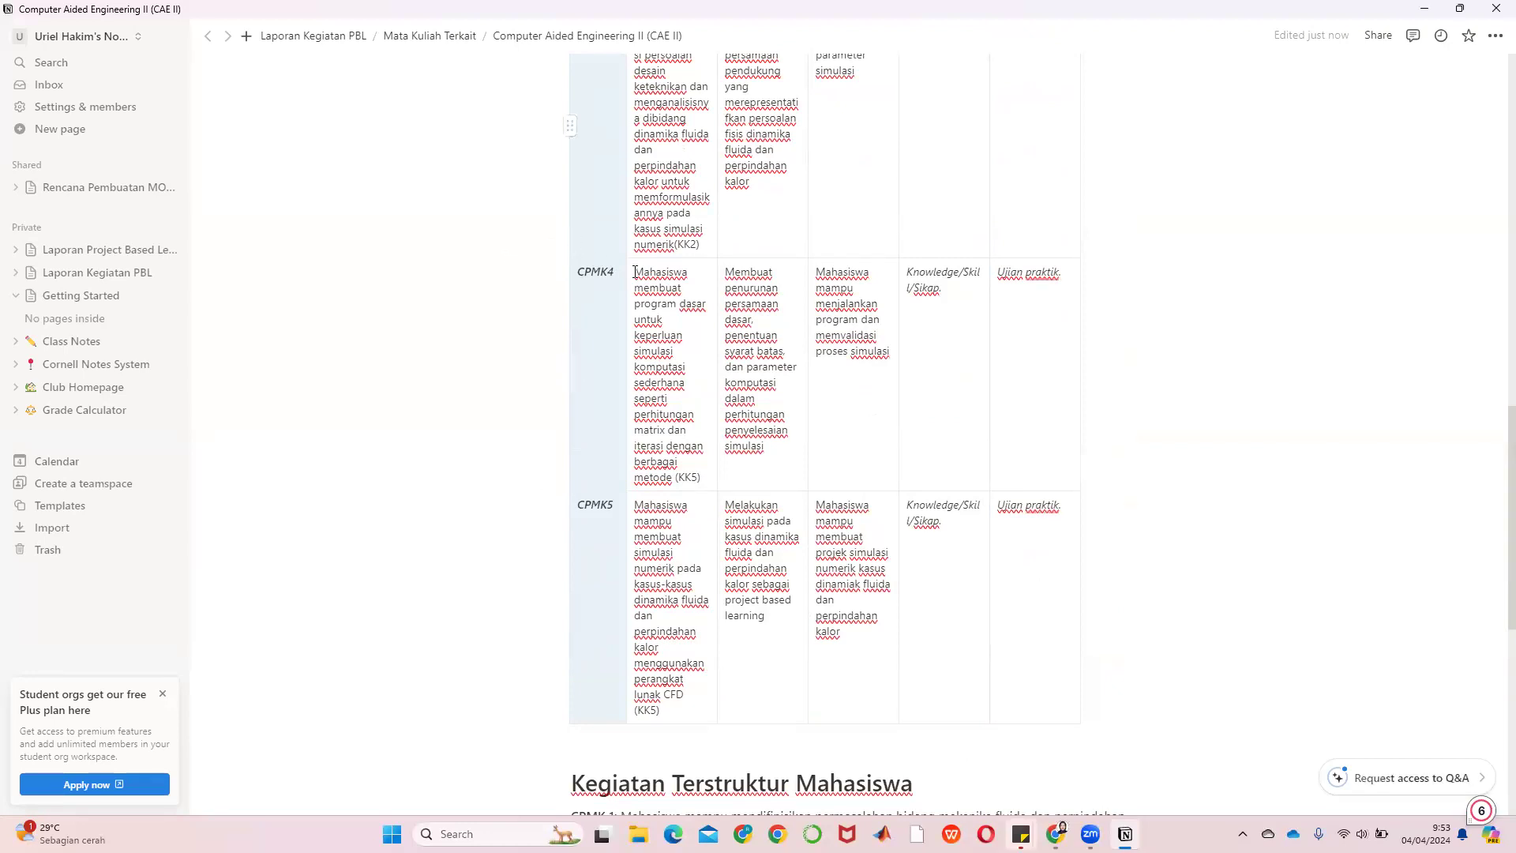
scroll(636, 272, "up", 12)
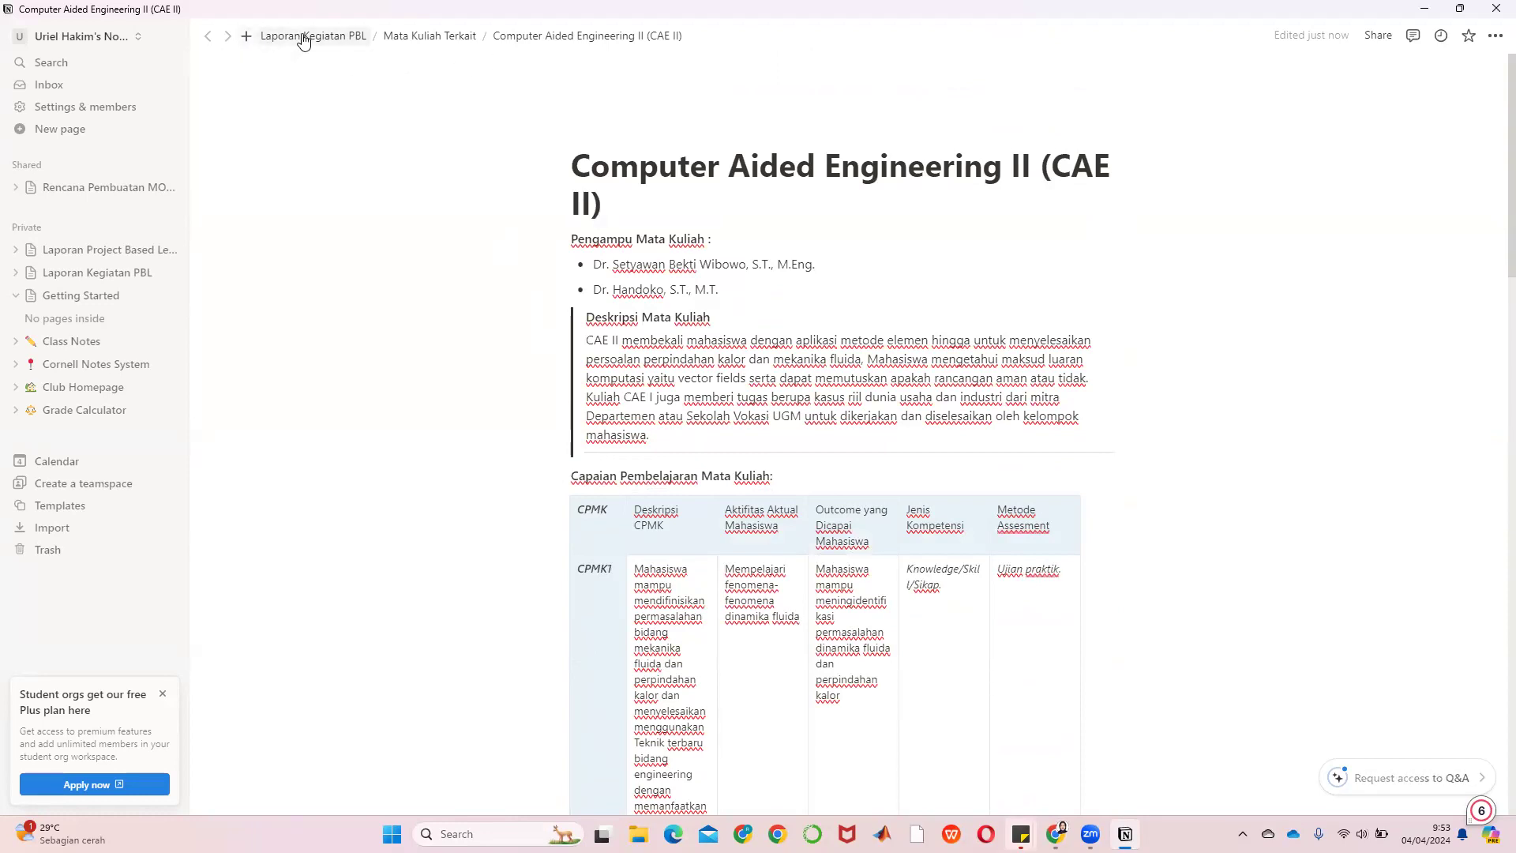
Return to Laporan Kegiatan PBL via the AQMS report and scroll through its profile, Latar Belakang and Kegiatan PBL sections
left_click(108, 256)
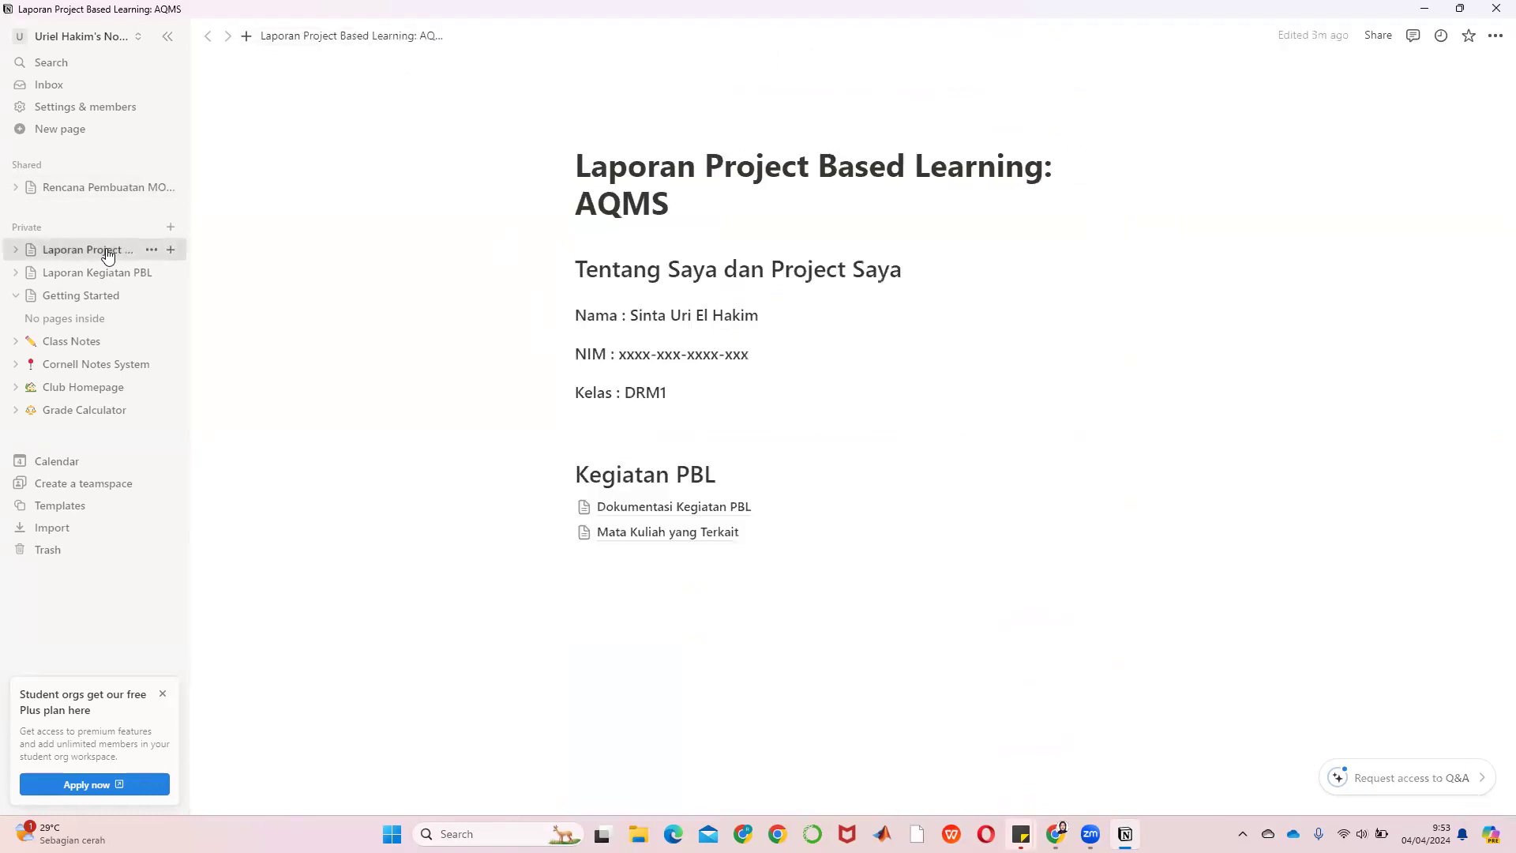
left_click(94, 275)
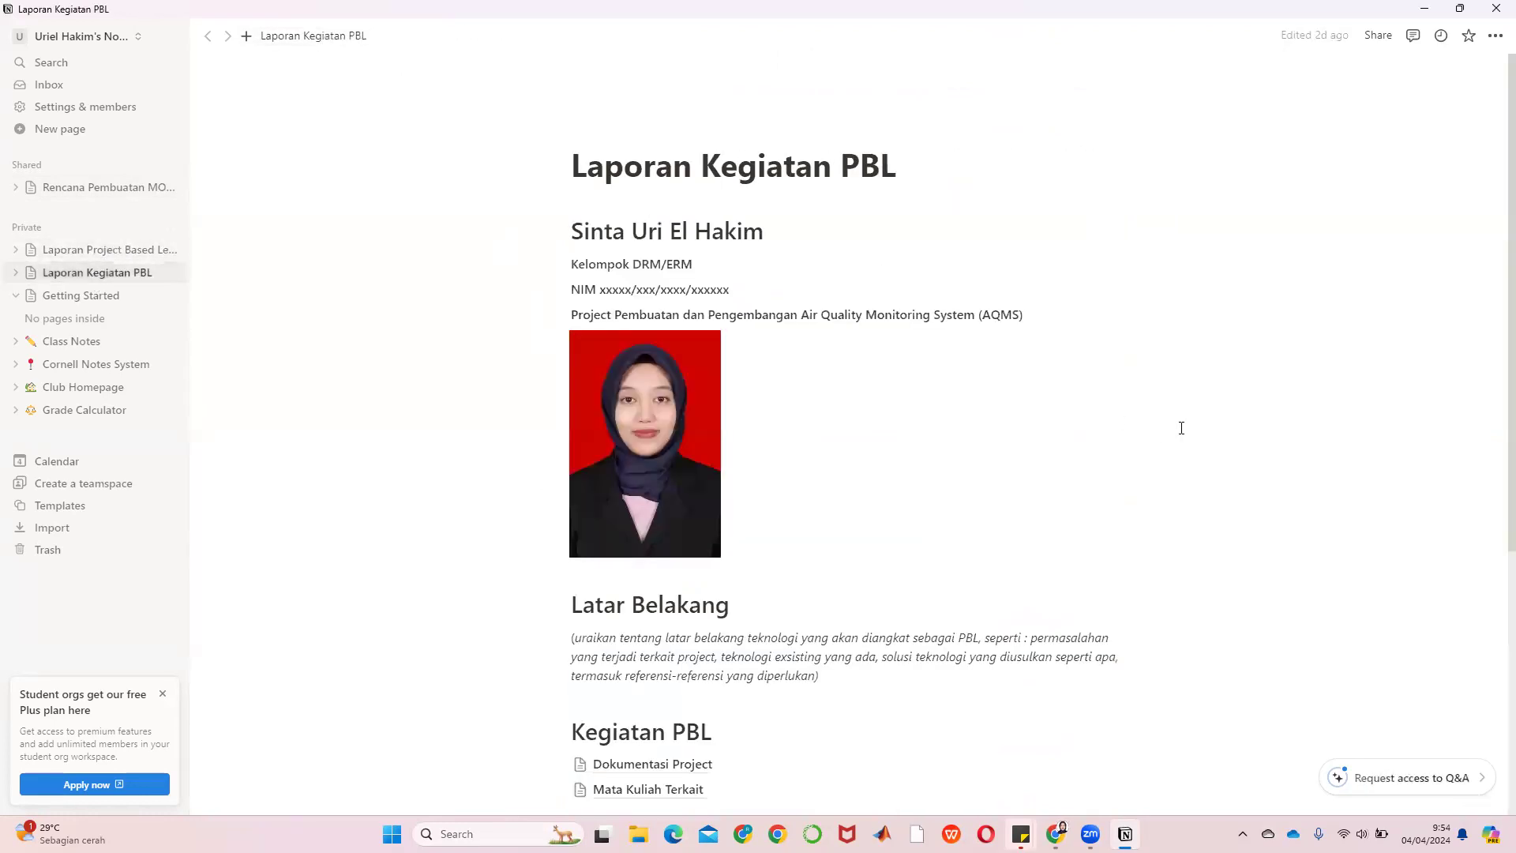
scroll(1181, 427, "down", 5)
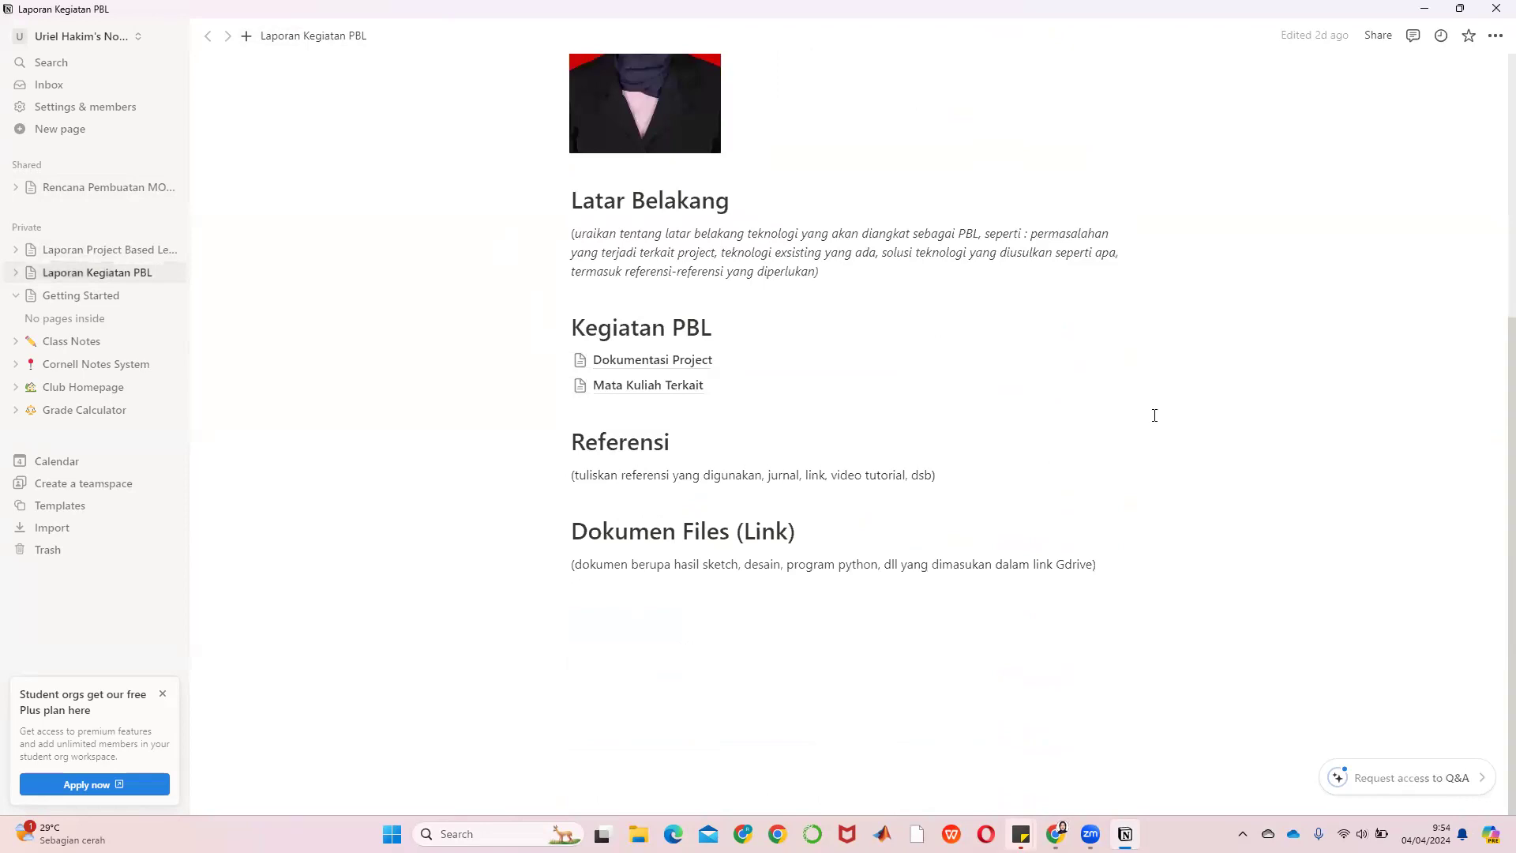
scroll(1049, 400, "up", 4)
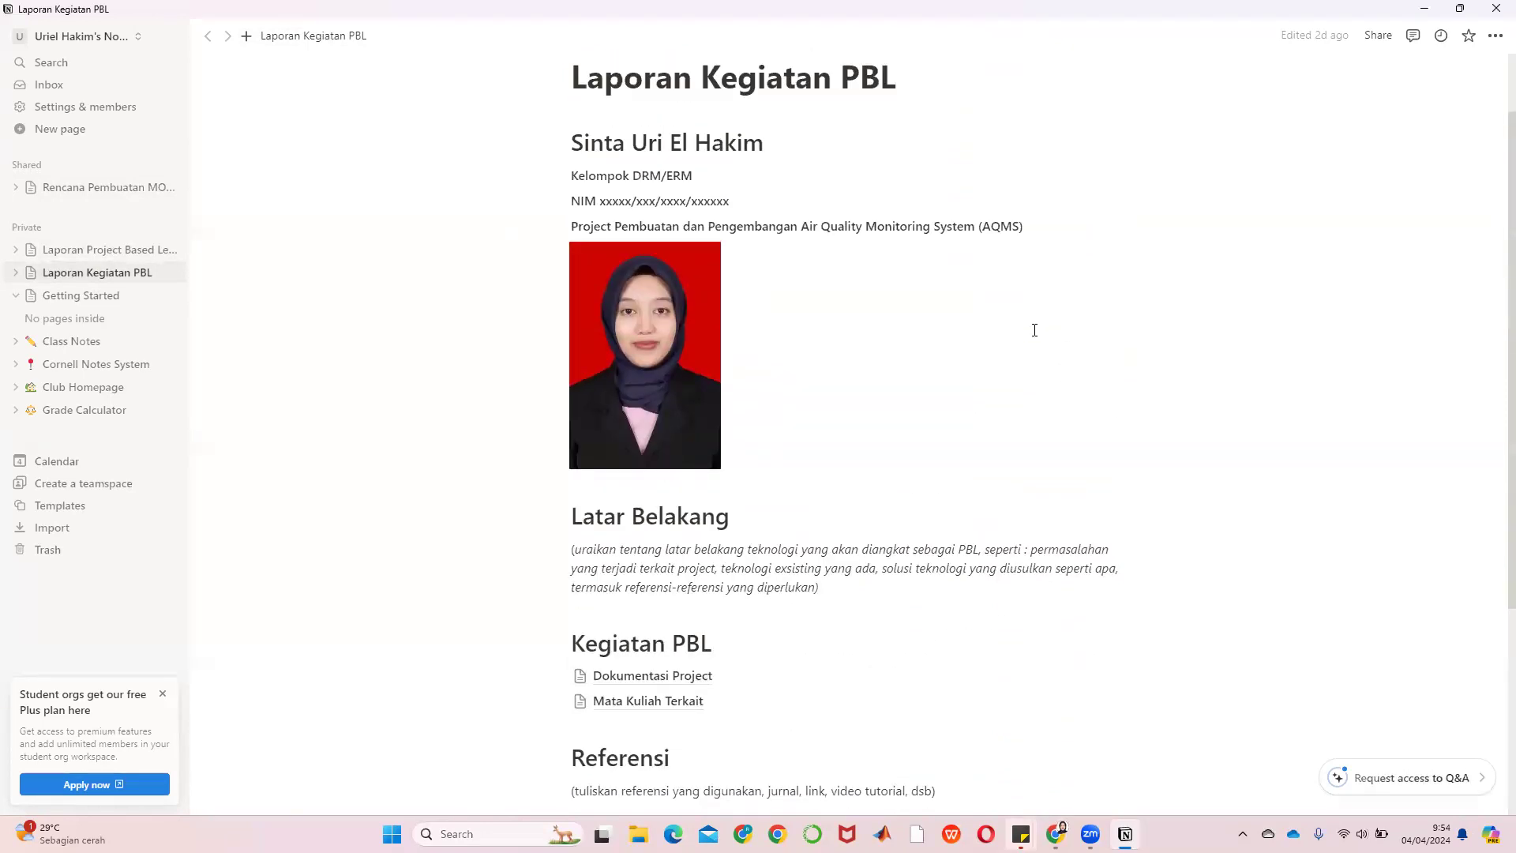
scroll(1035, 331, "down", 3)
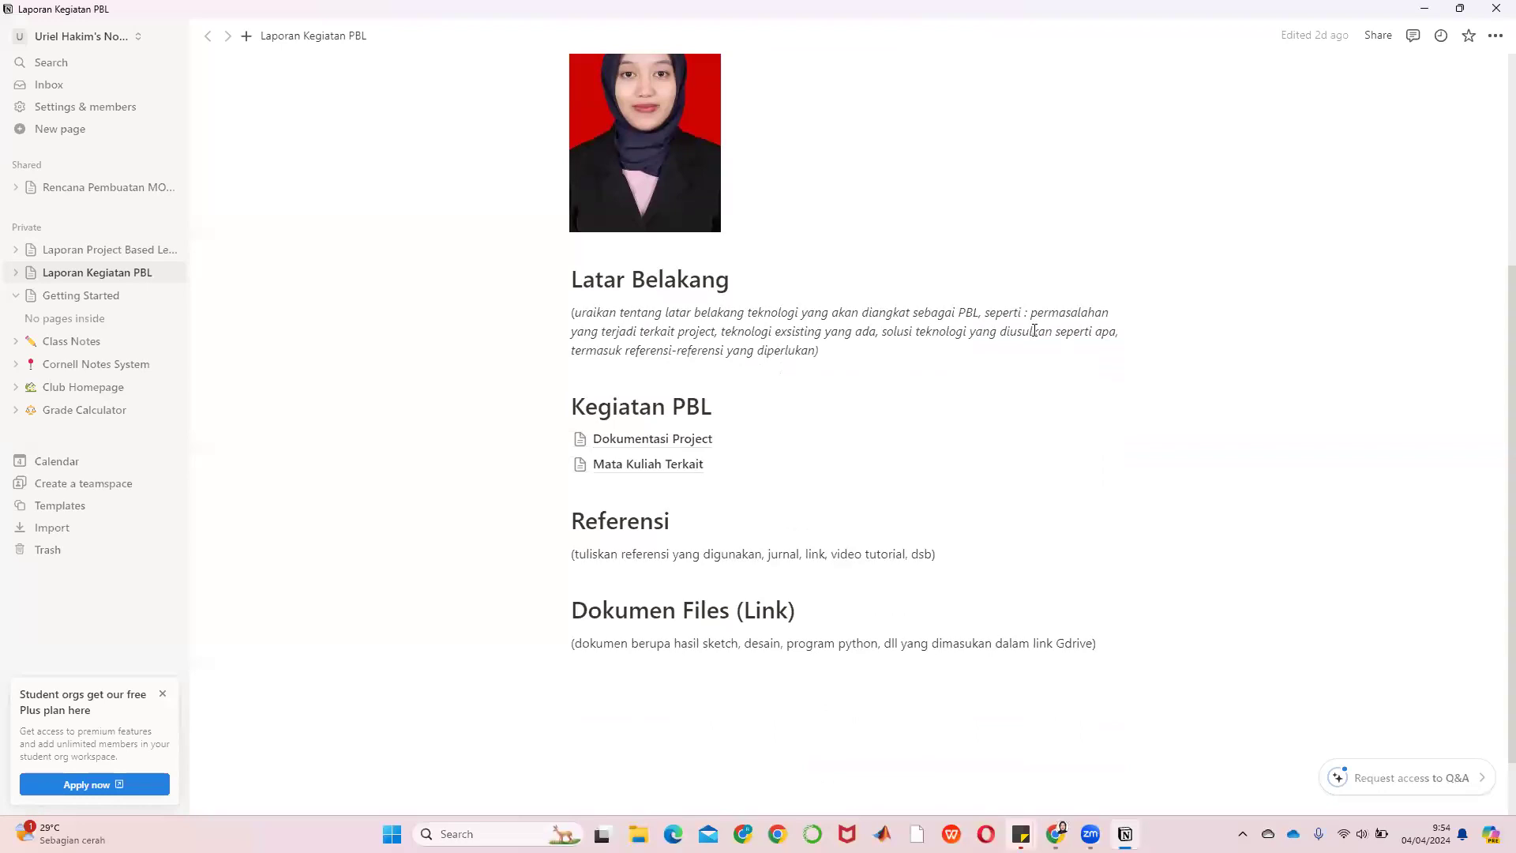
scroll(1034, 330, "up", 3)
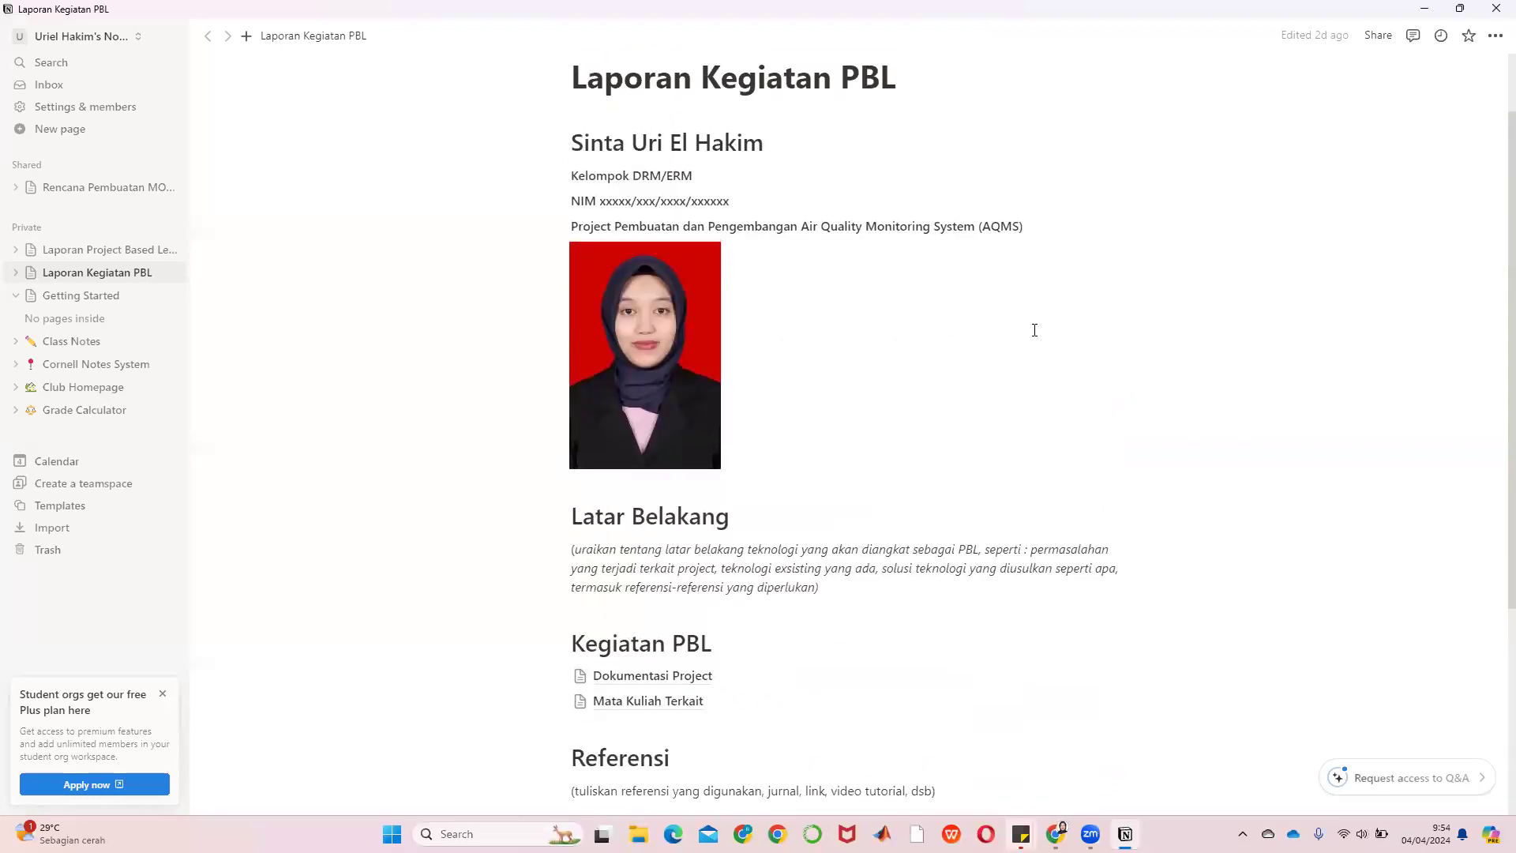
scroll(1034, 330, "down", 2)
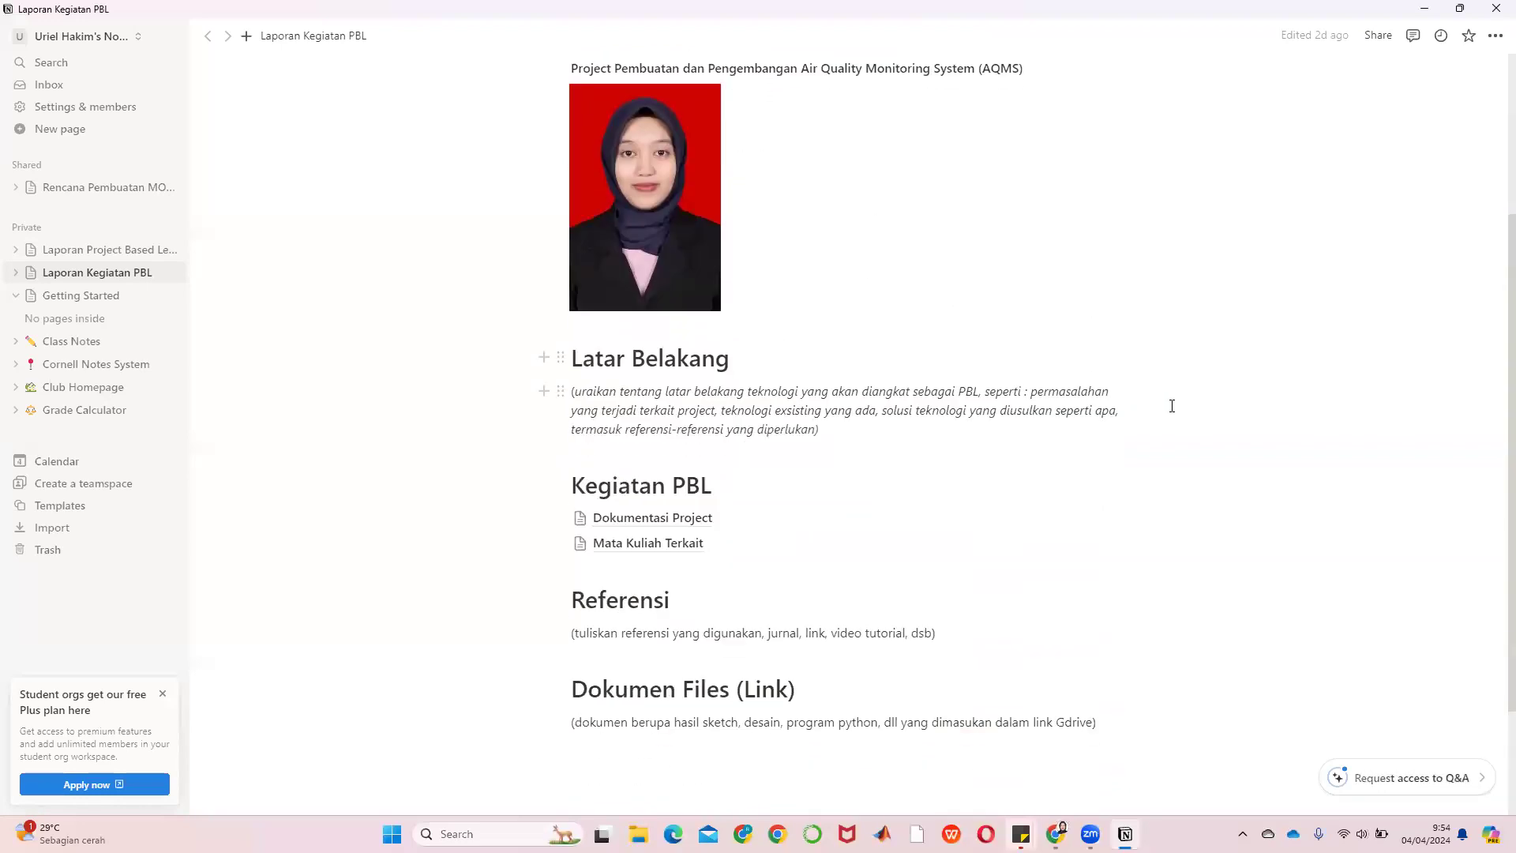
Open the Dokumentasi Project sub-page and look over its Anggota Kelompok table
left_click(672, 519)
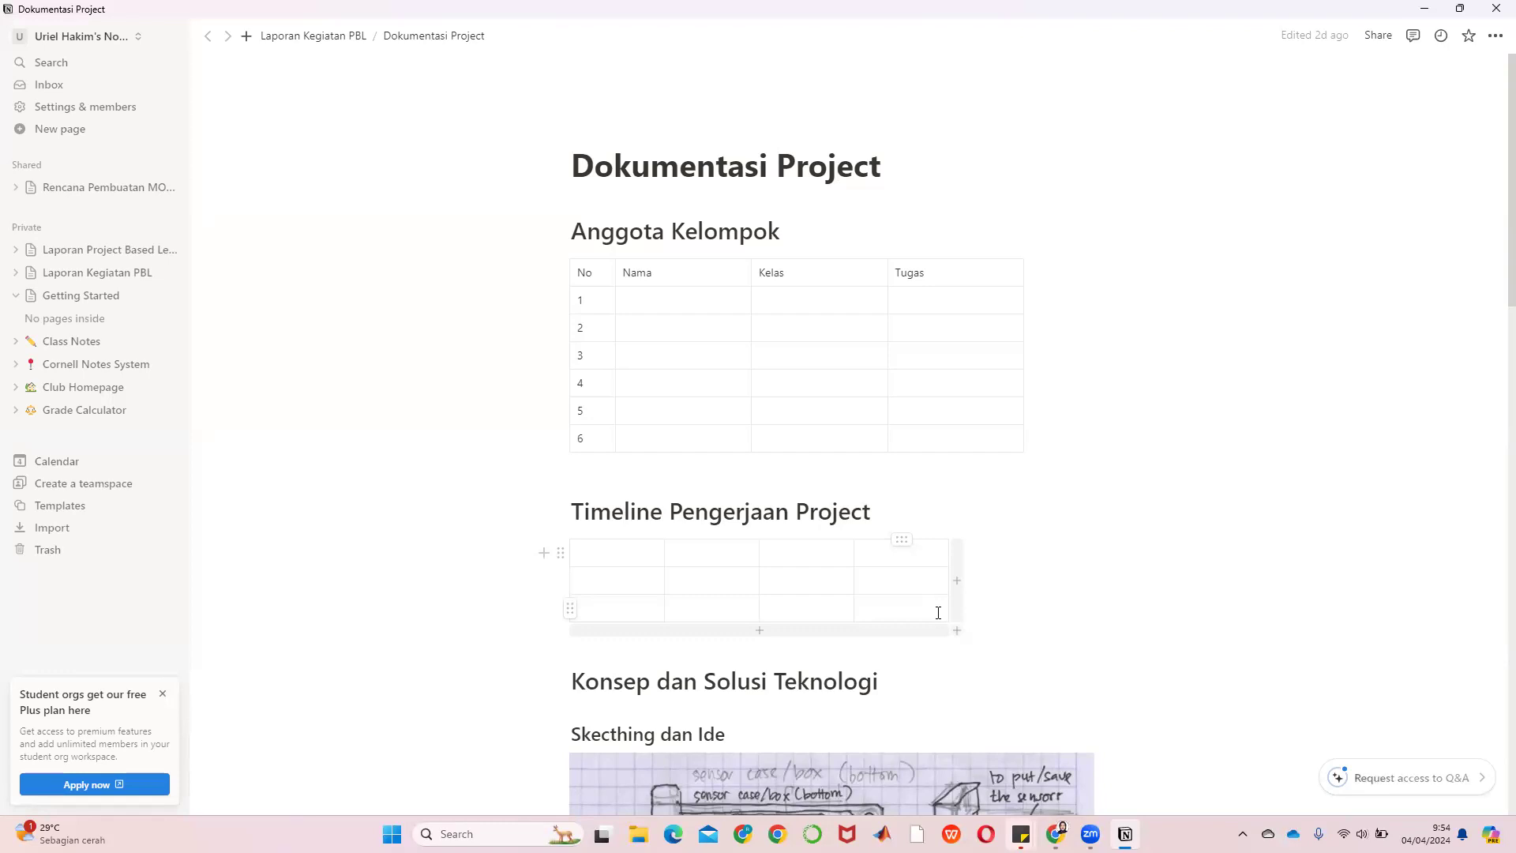
scroll(940, 597, "down", 7)
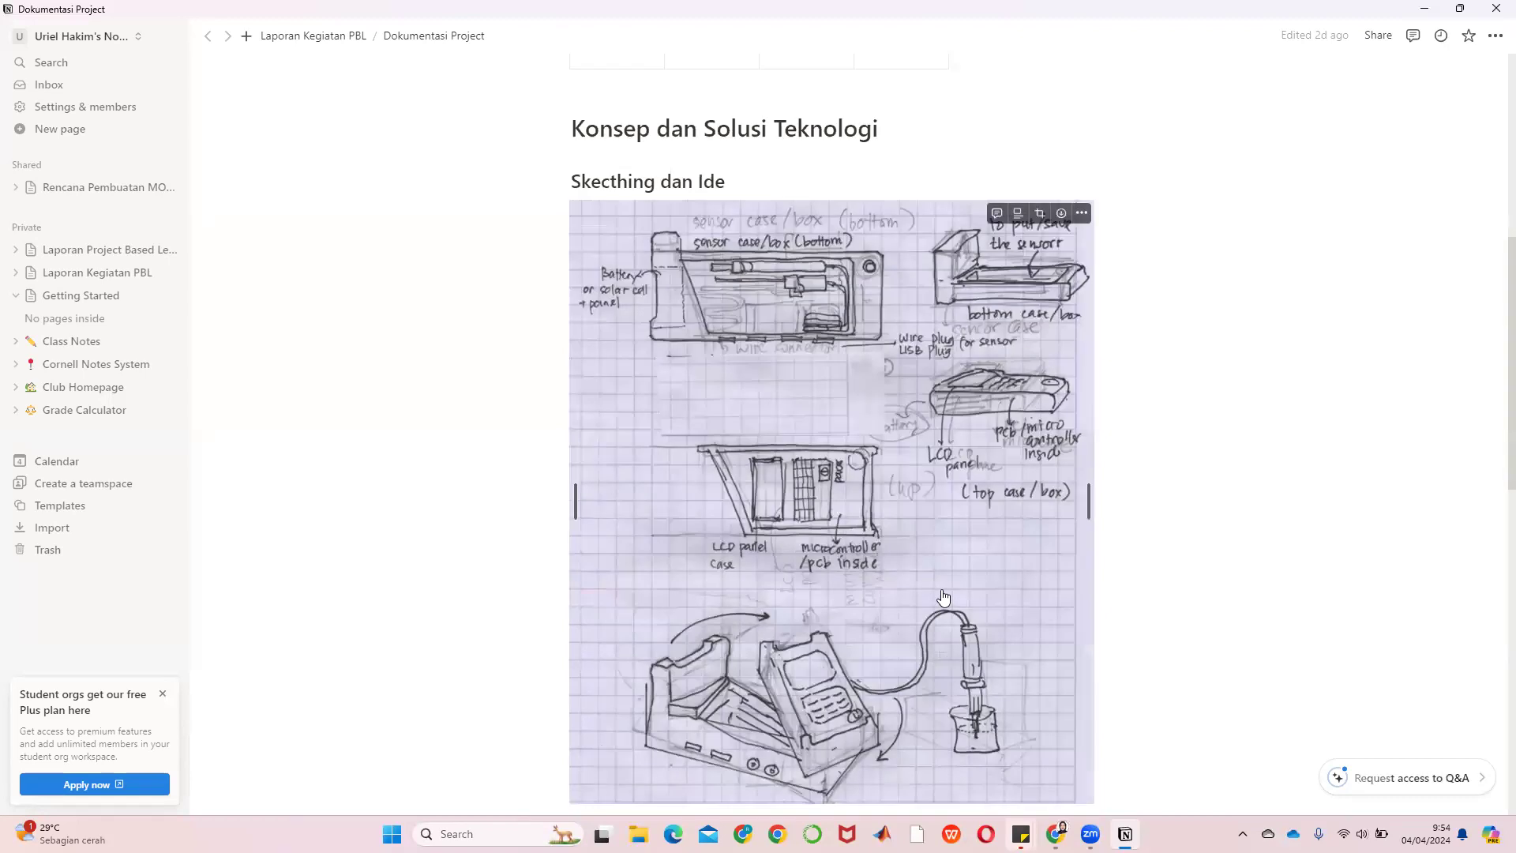
scroll(944, 597, "up", 7)
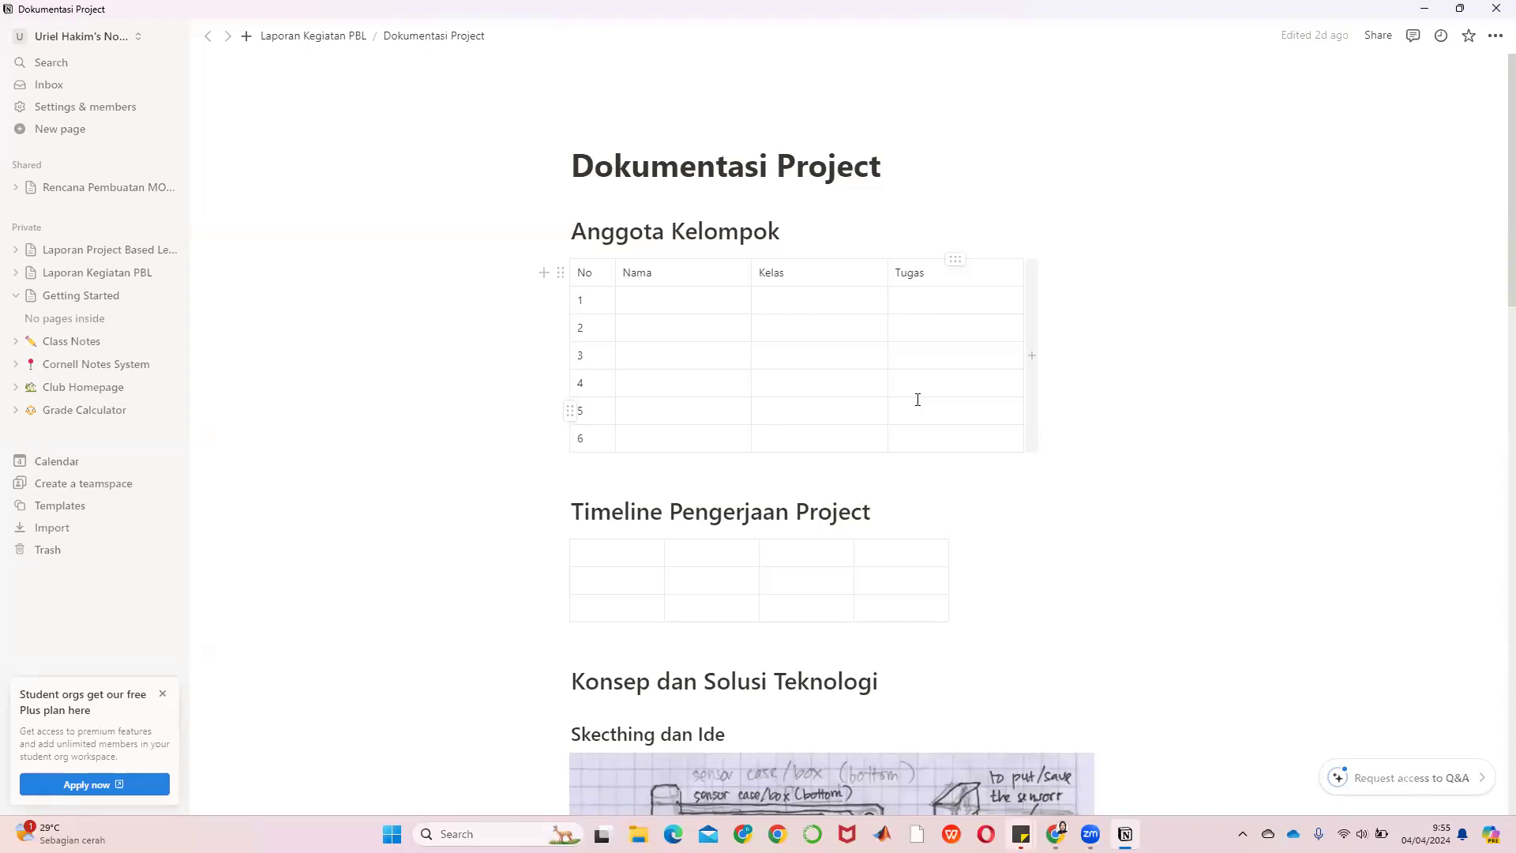
Append '/PIC' to the Anggota Kelompok table's Tugas header so it reads 'Tugas/PIC'
left_click(932, 276)
type("/PIC")
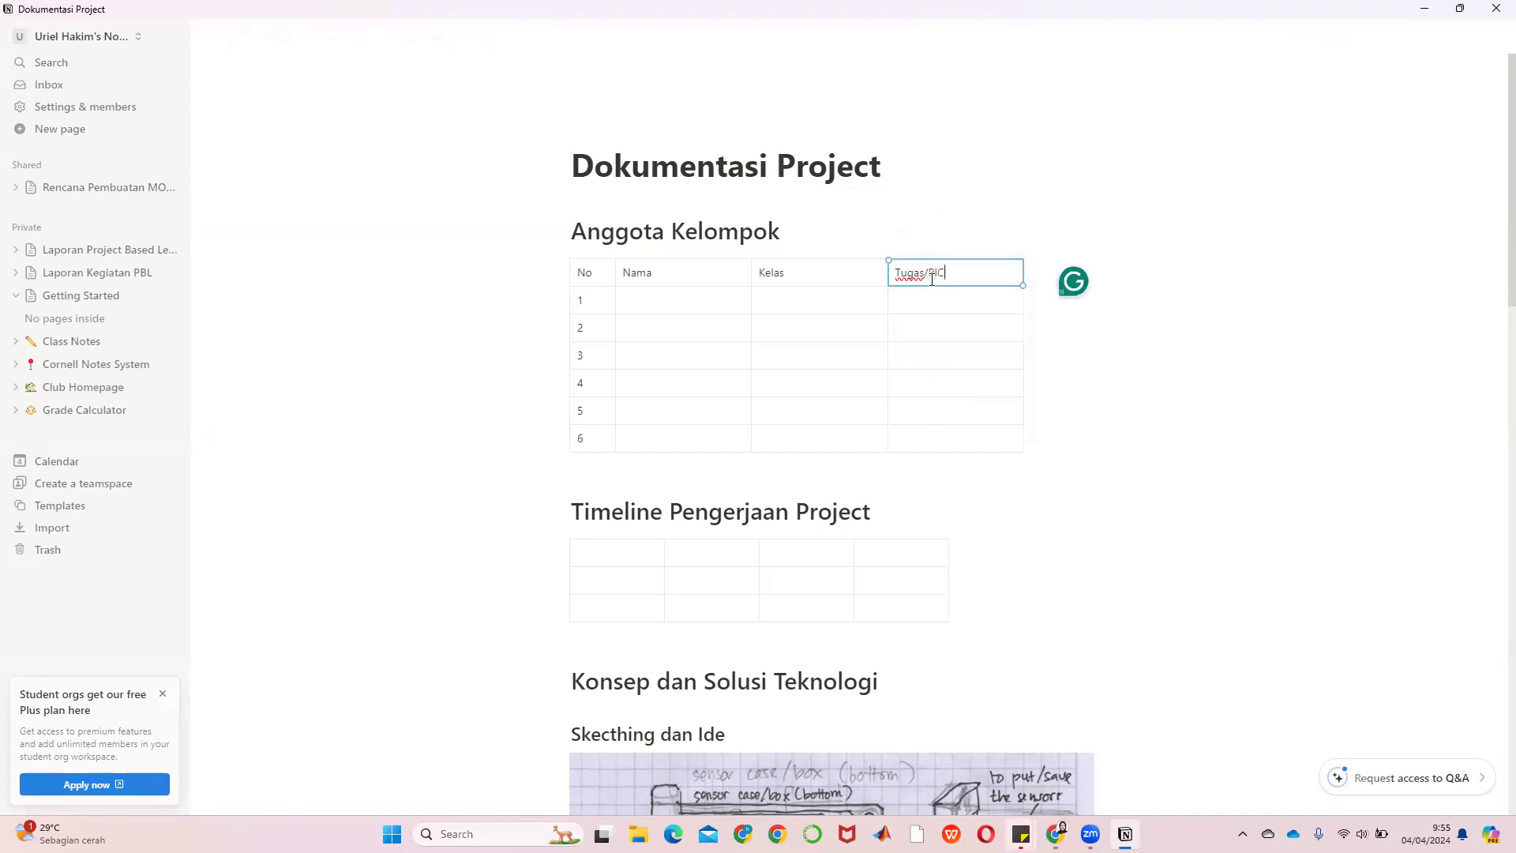
left_click(1205, 428)
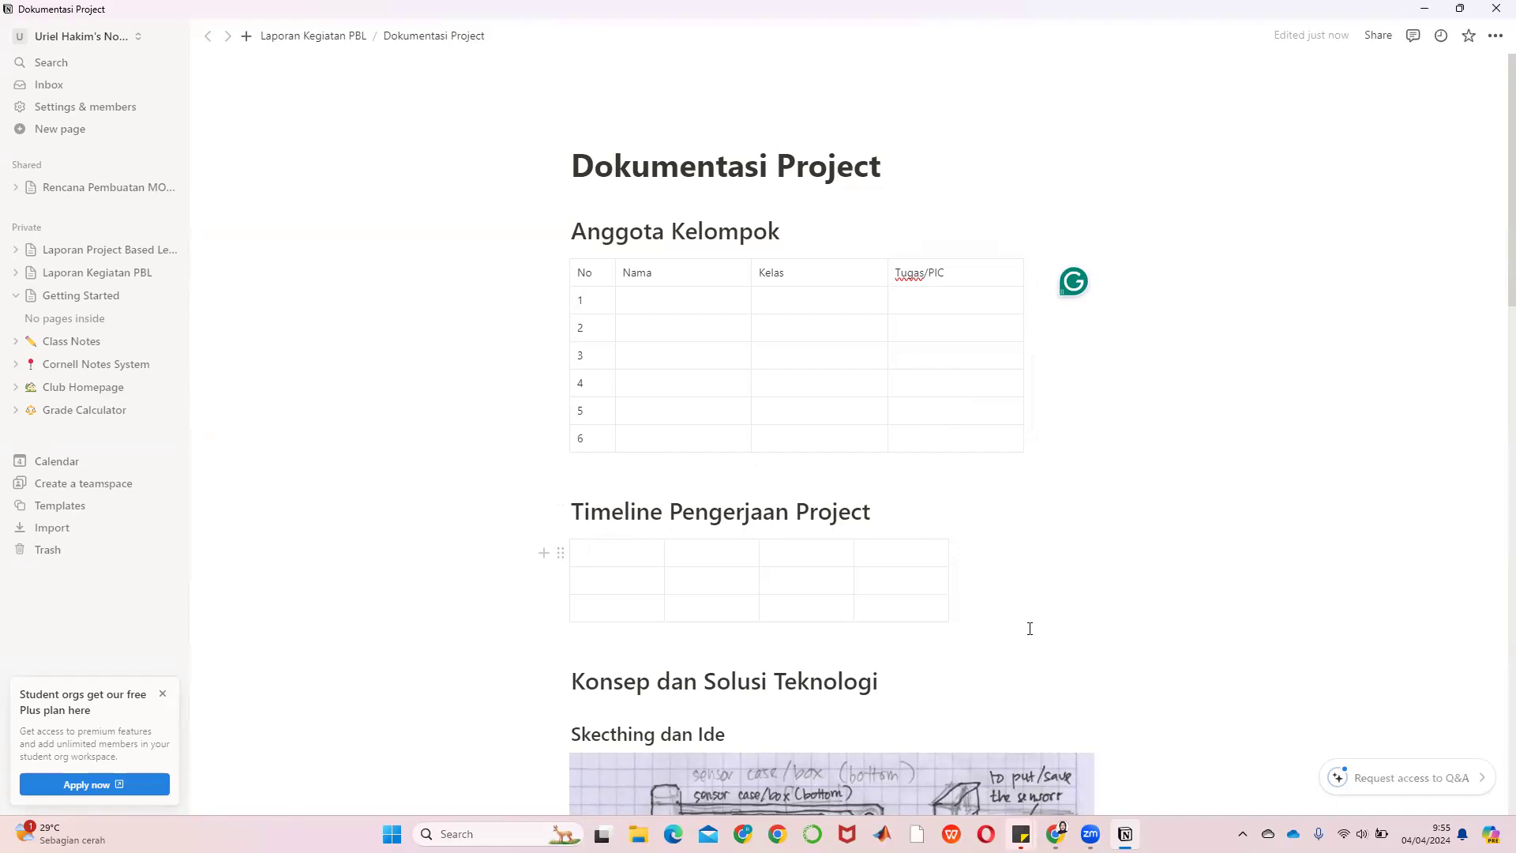
Scroll past the sketch and Materials table down to the Proses Produksi dan Kegiatan section
scroll(1030, 629, "down", 6)
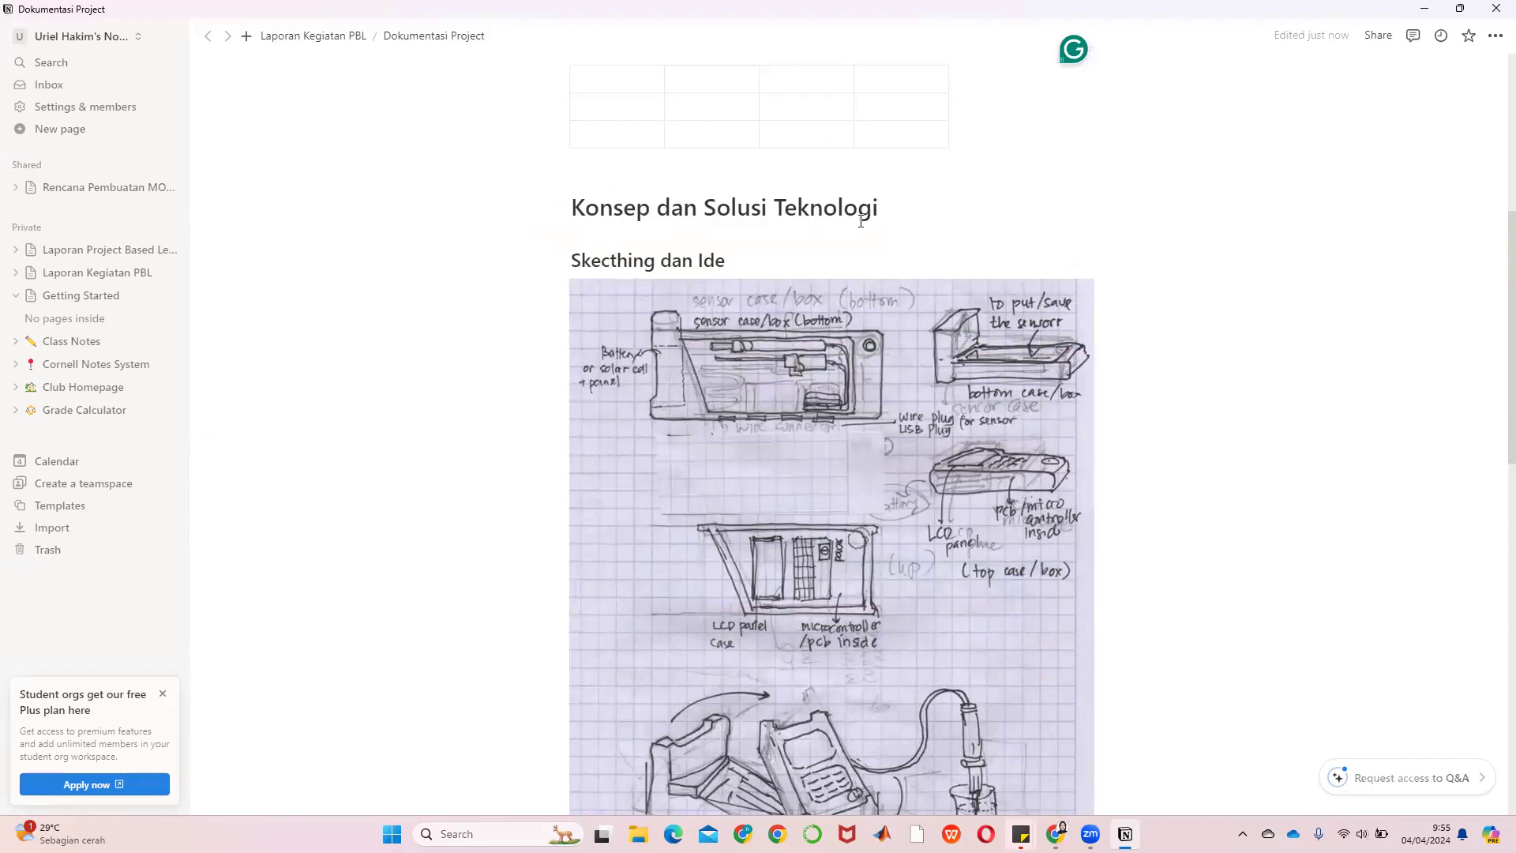
scroll(953, 424, "down", 1)
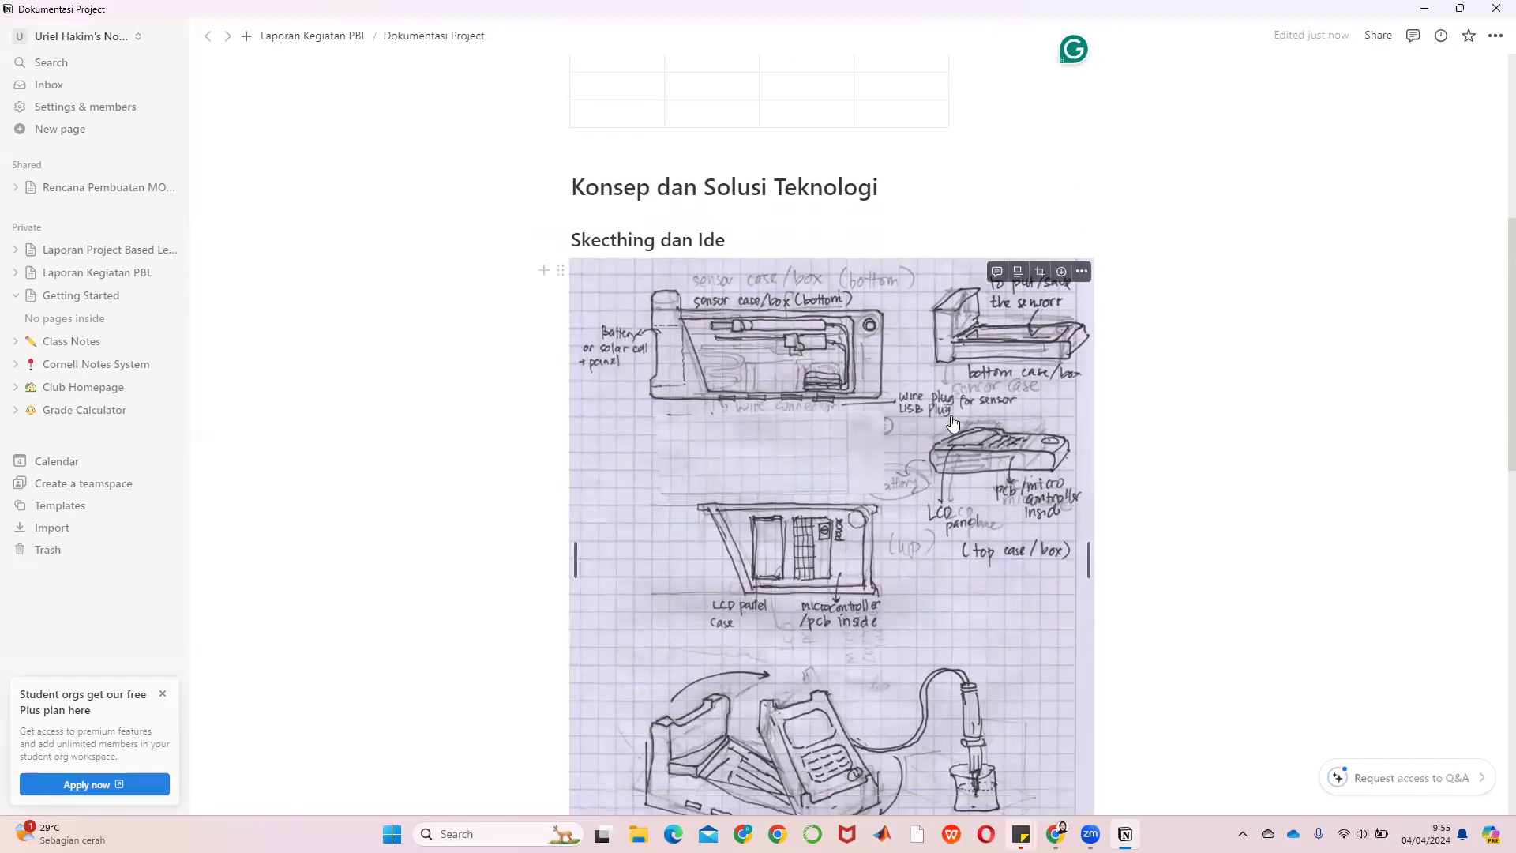
scroll(953, 424, "down", 7)
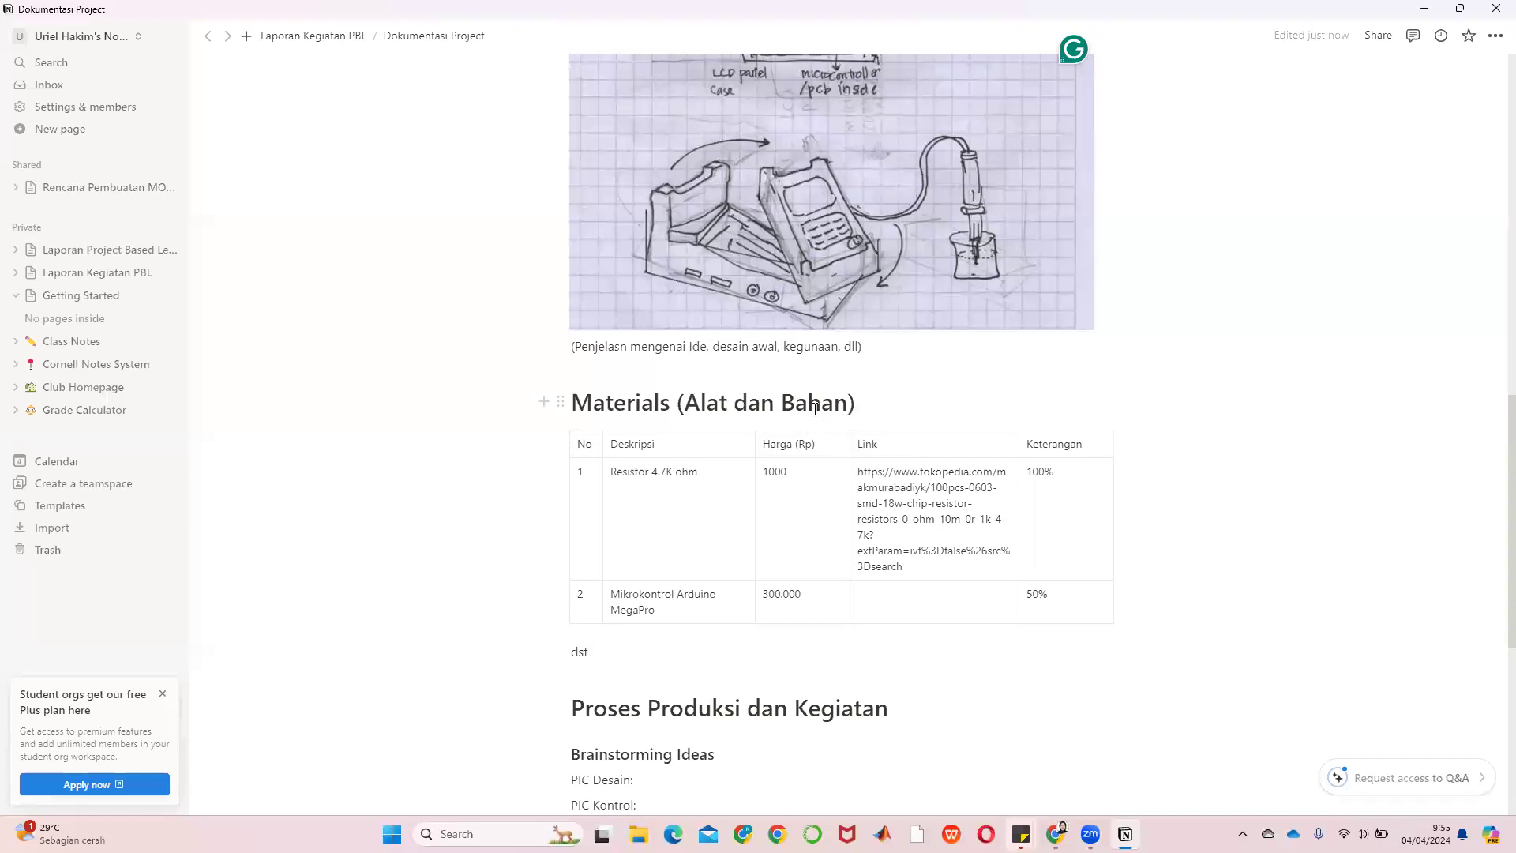
scroll(872, 419, "down", 6)
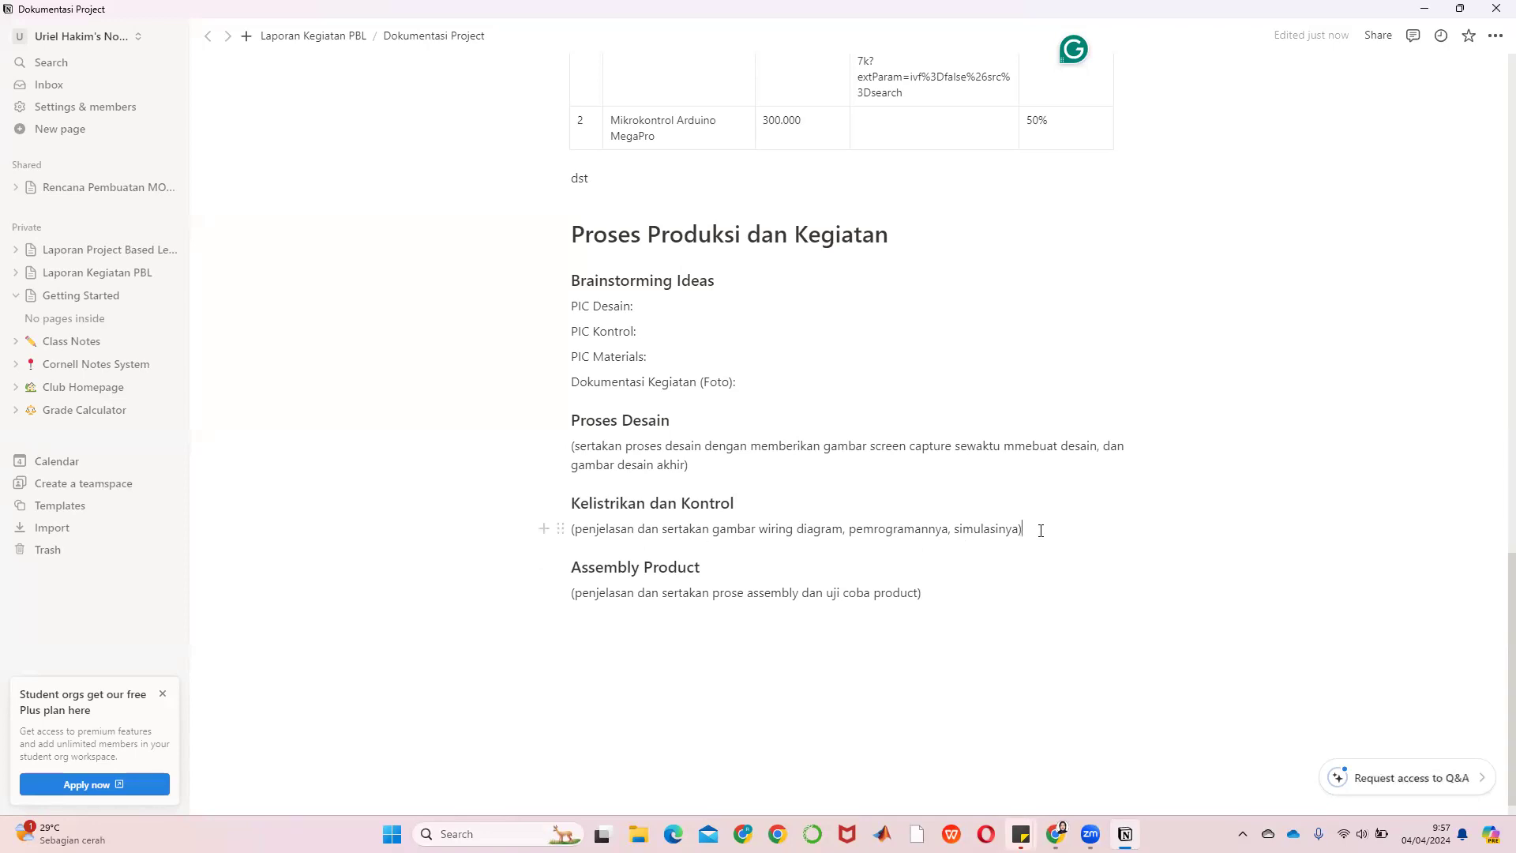
Insert an empty code block below the Kelistrikan dan Kontrol note
key("Return")
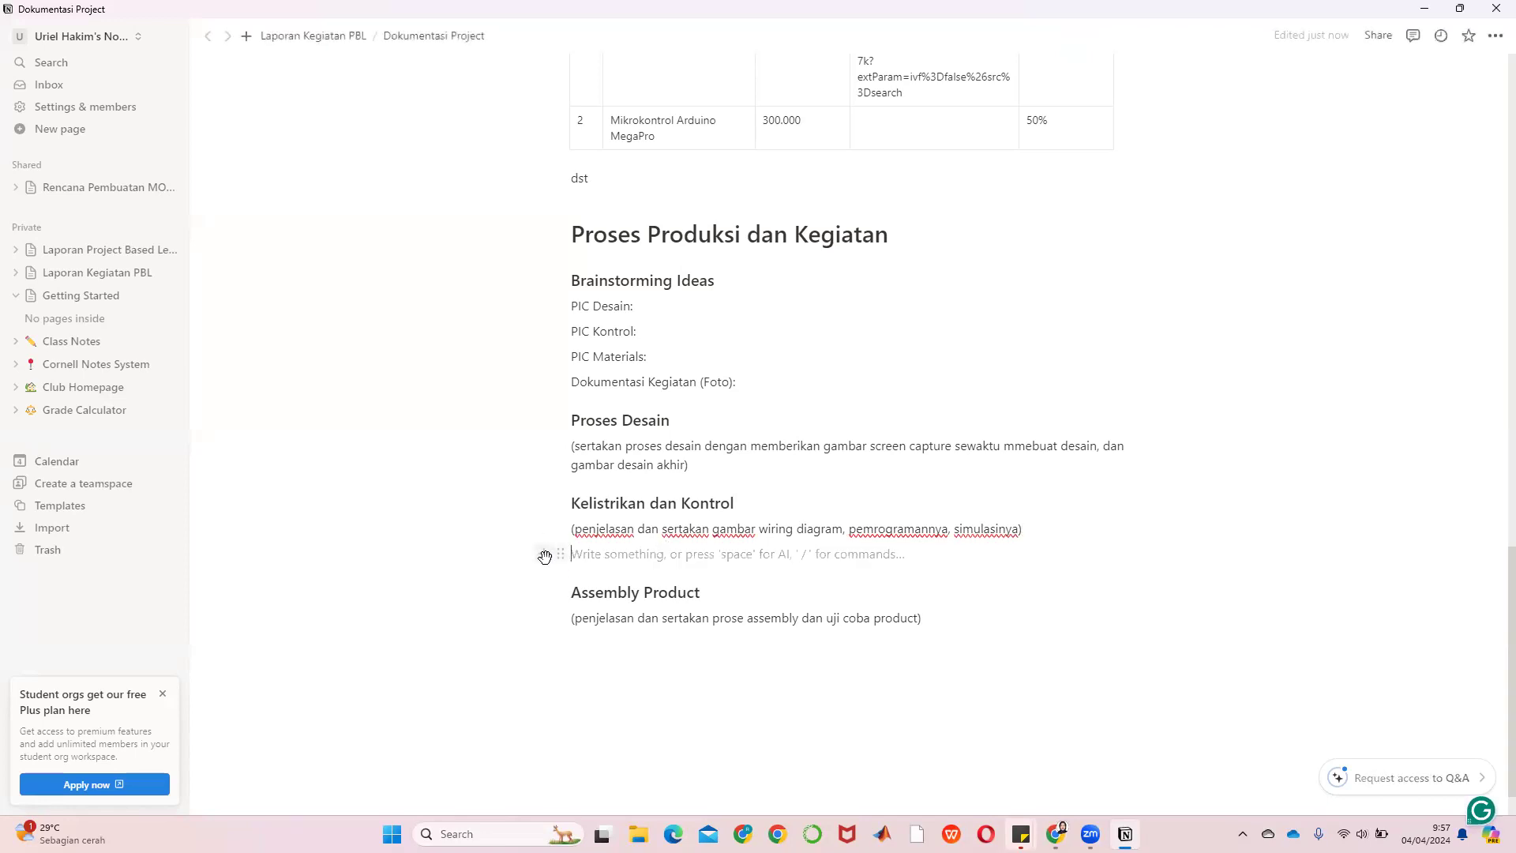
left_click(545, 556)
scroll(666, 474, "down", 10)
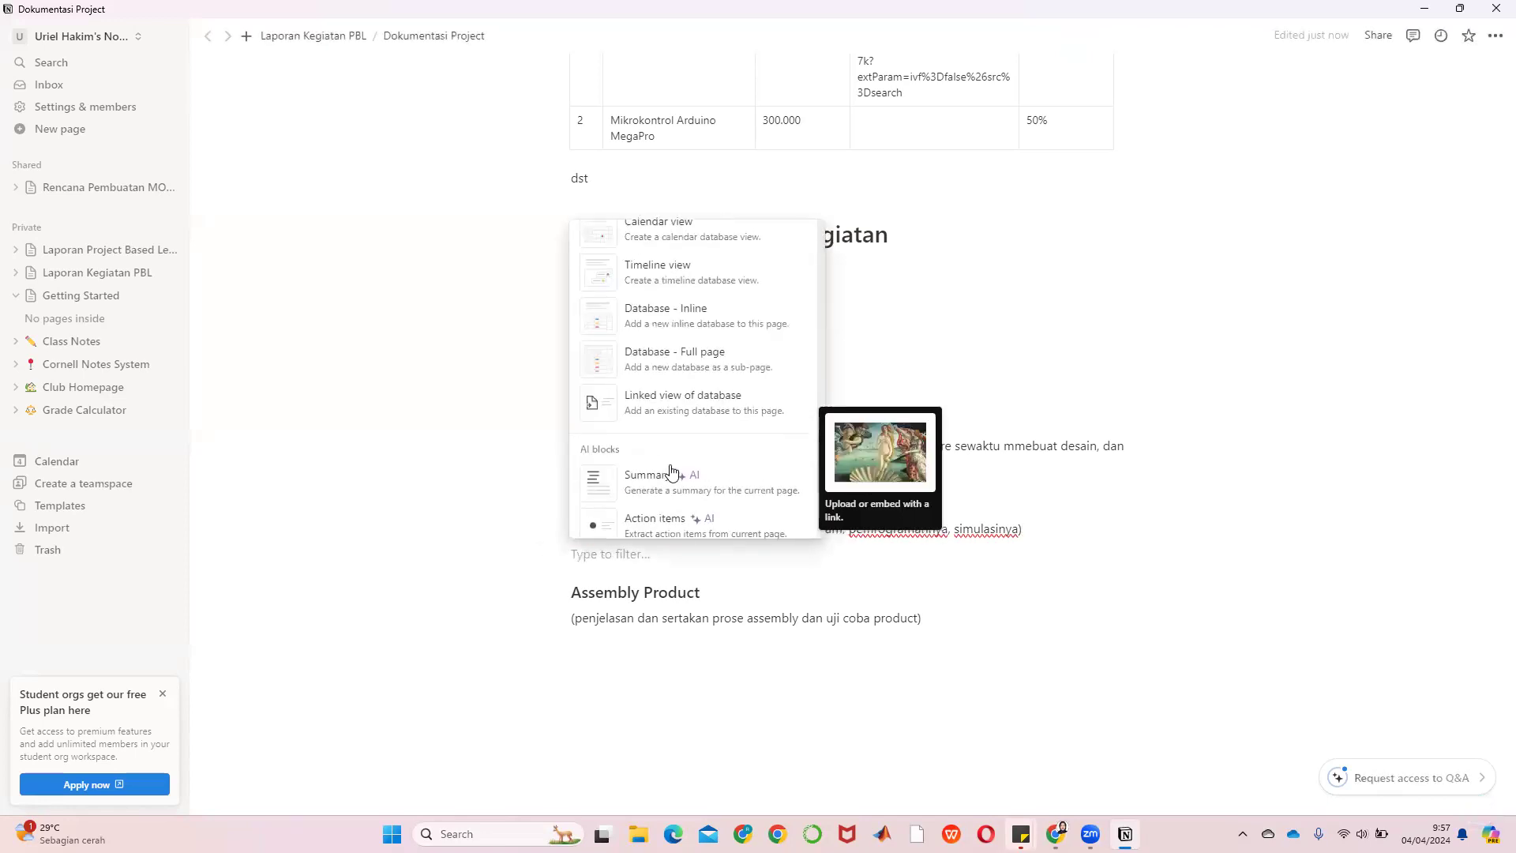
scroll(670, 471, "up", 4)
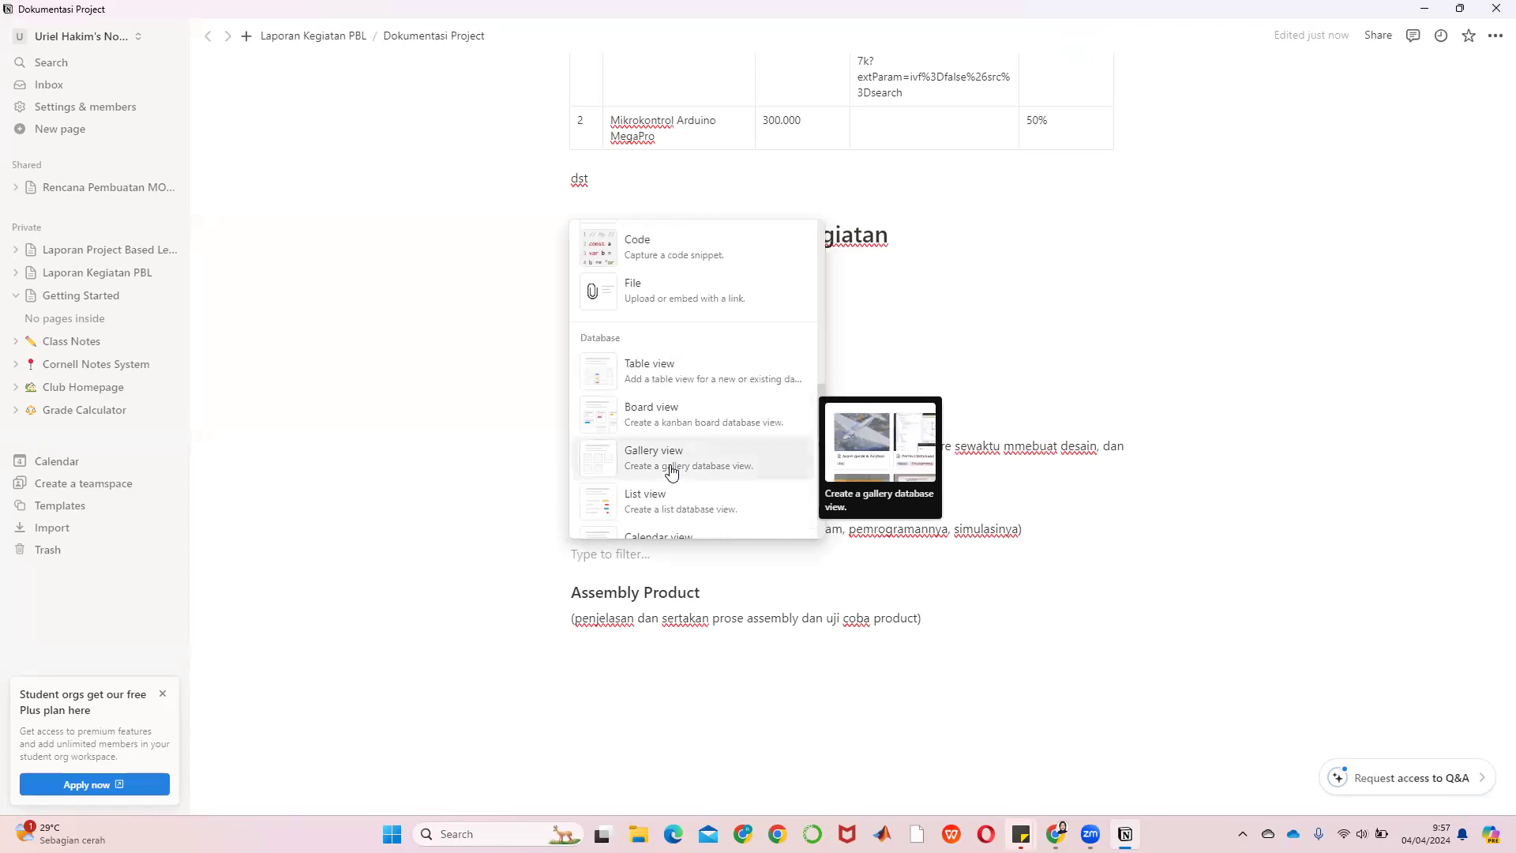
left_click(607, 254)
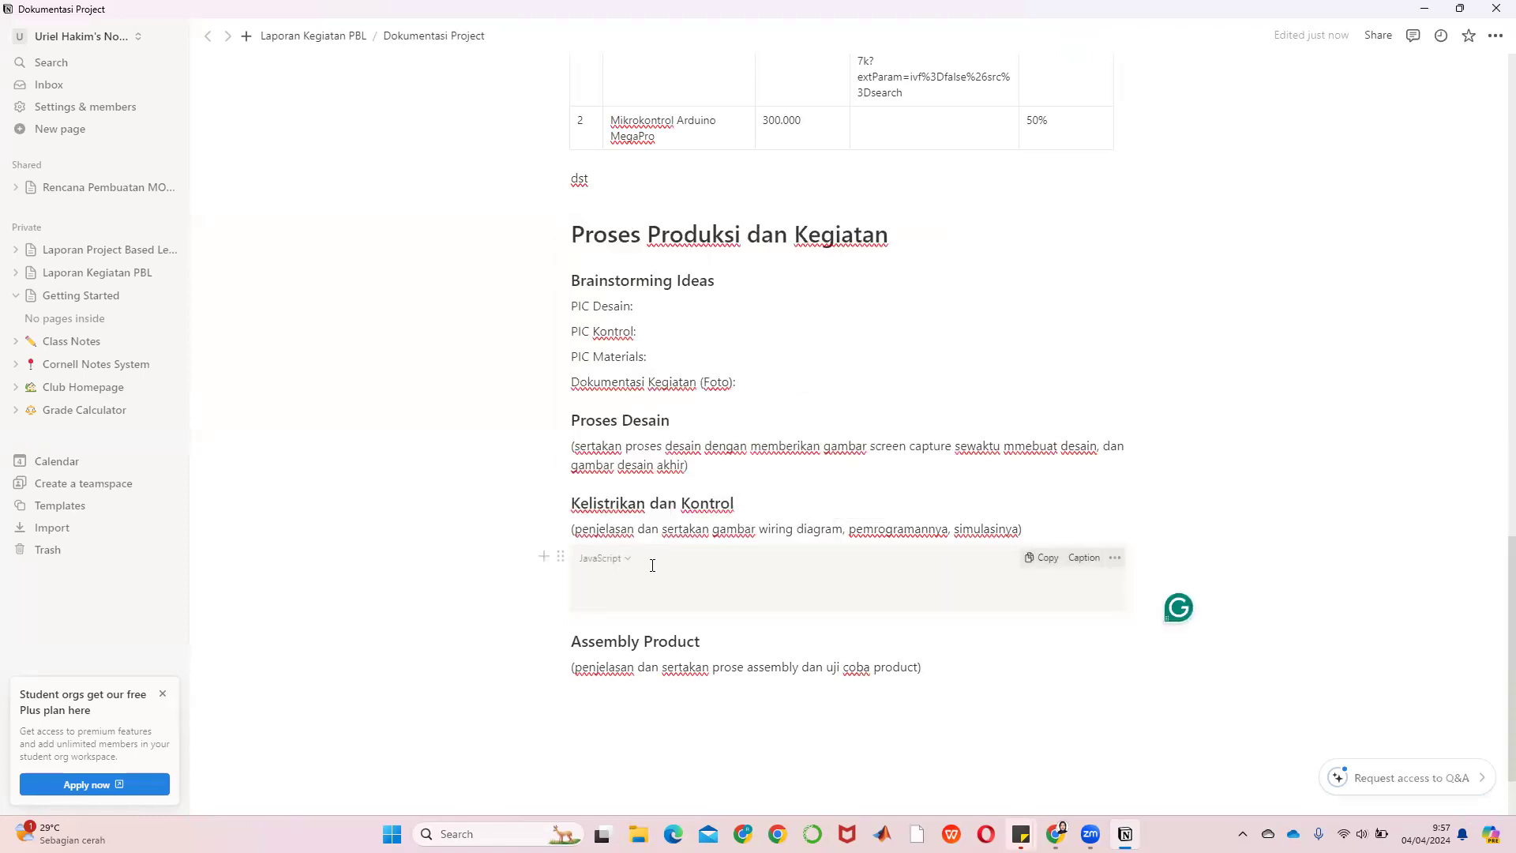
Set the code block's language to Arduino after trying JSON and Python
left_click(609, 559)
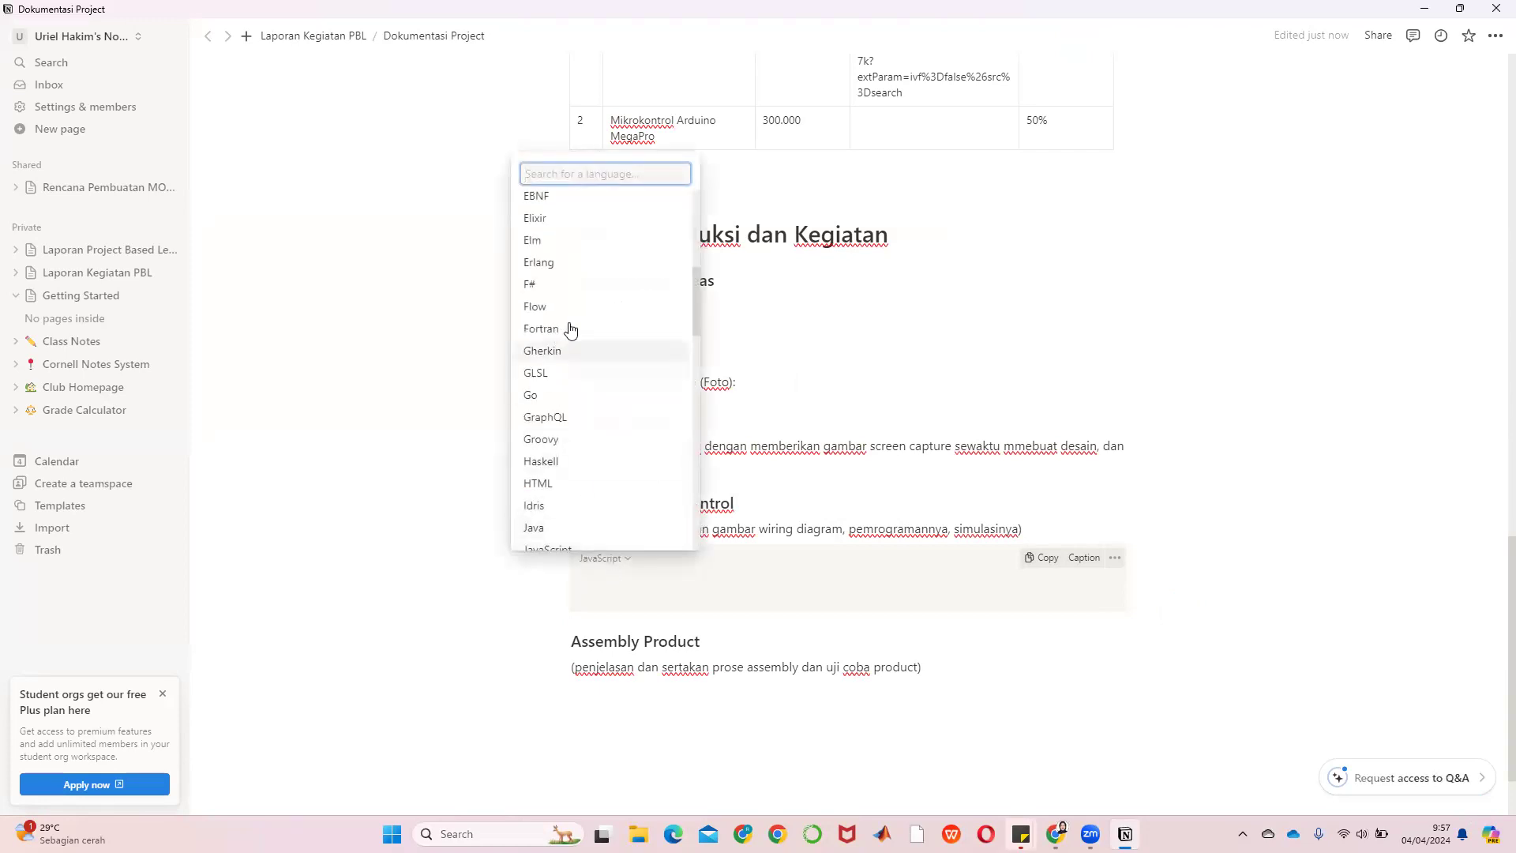
scroll(617, 325, "down", 1)
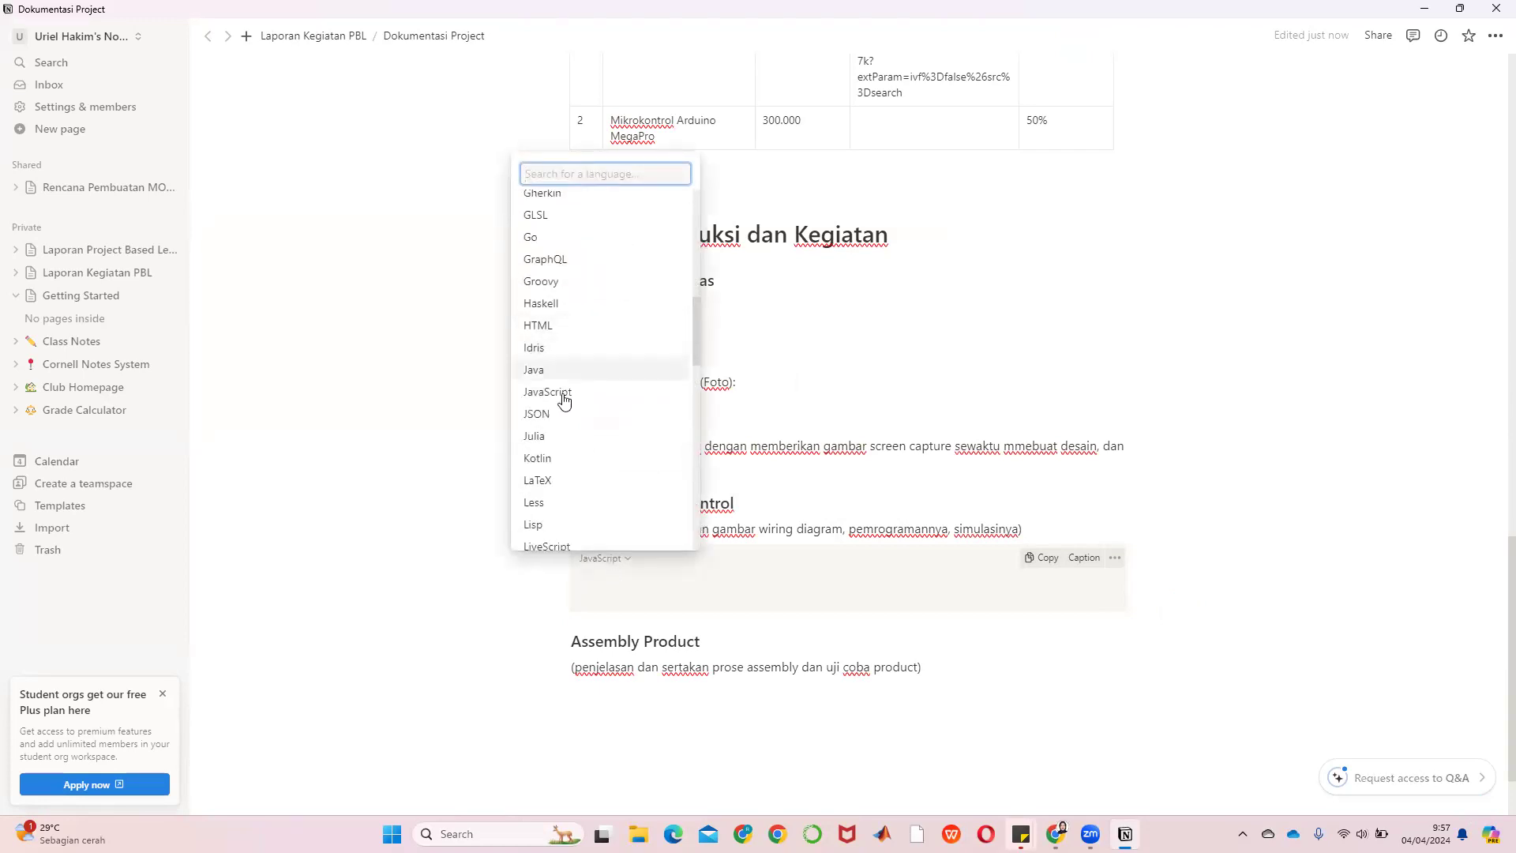
left_click(556, 414)
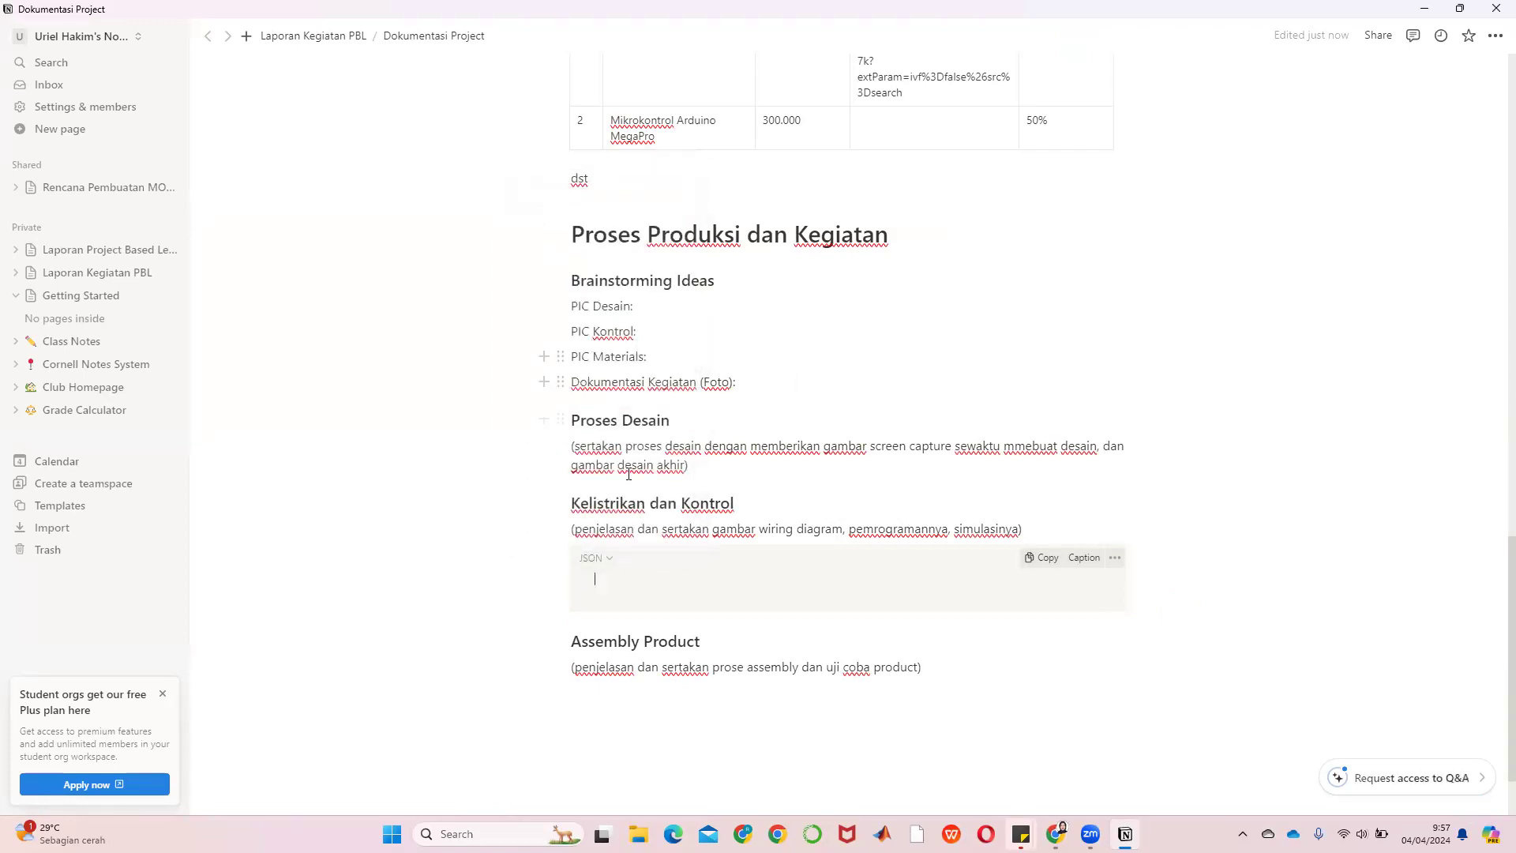
left_click(610, 558)
type("py")
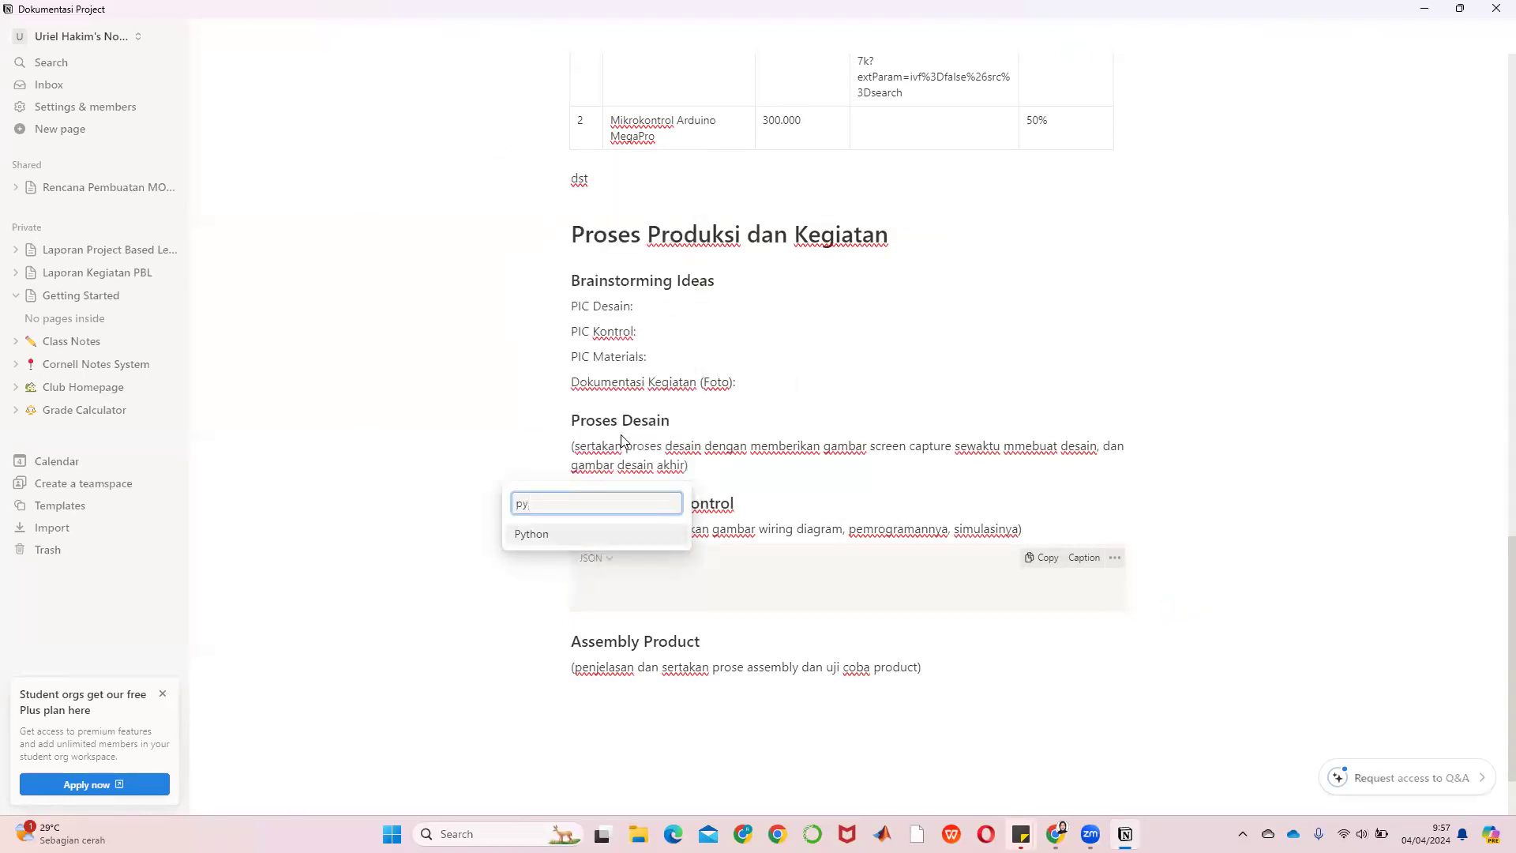
left_click(562, 534)
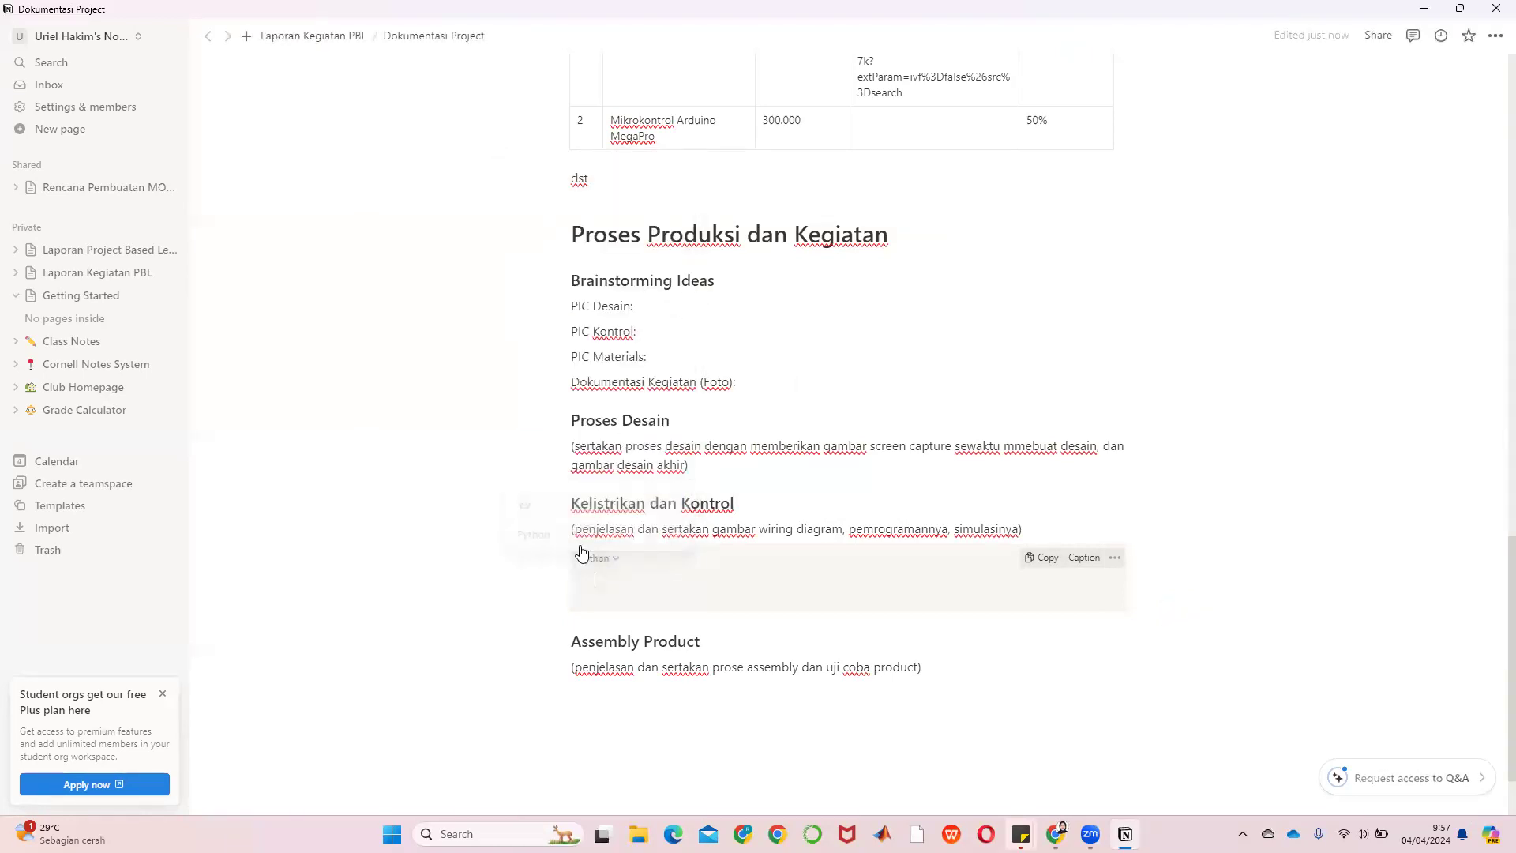
left_click(610, 558)
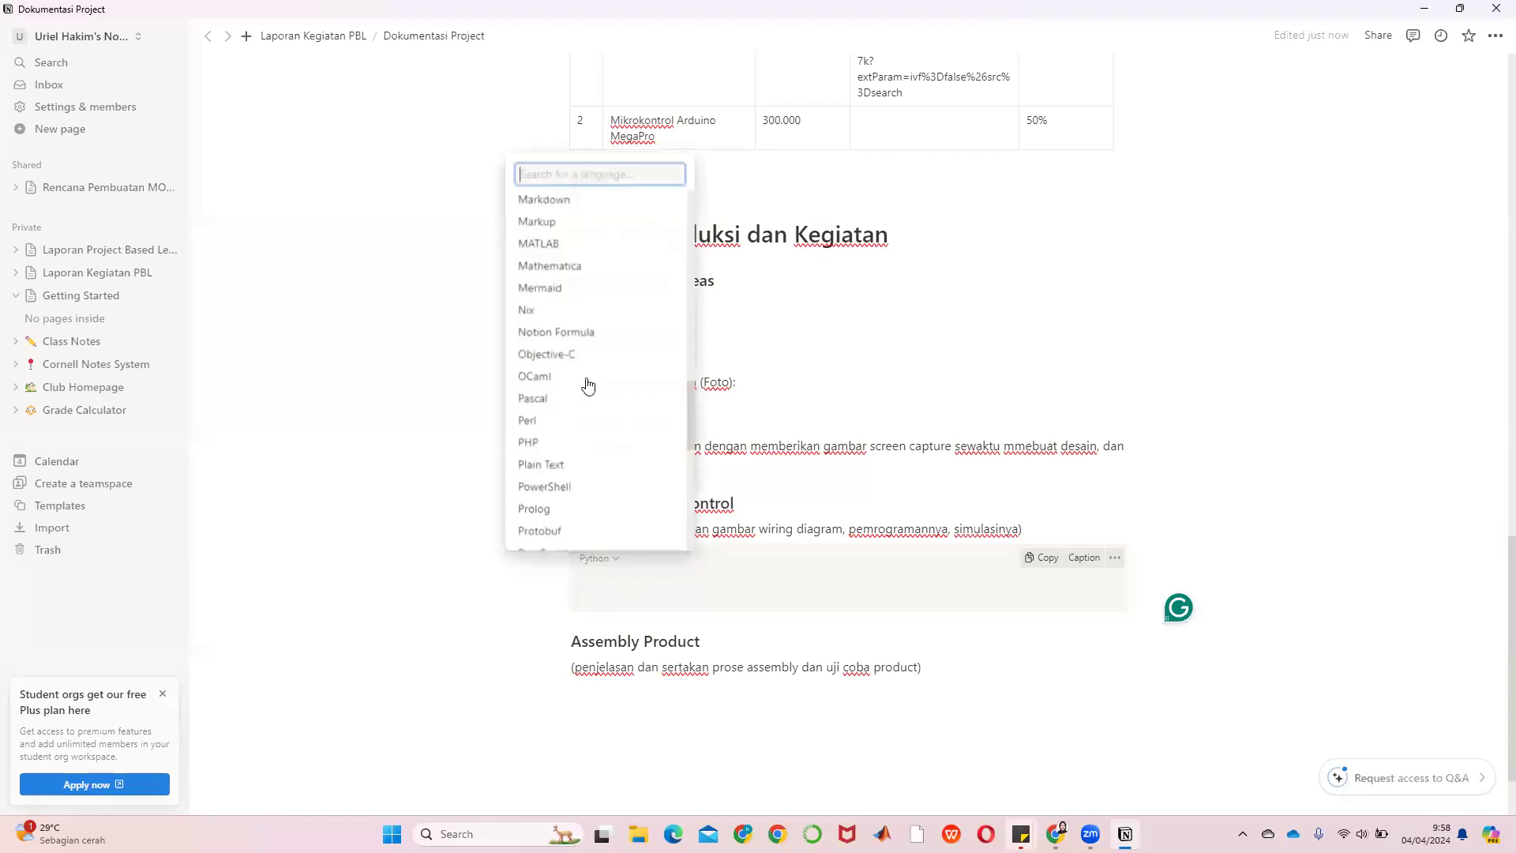
scroll(608, 248, "up", 10)
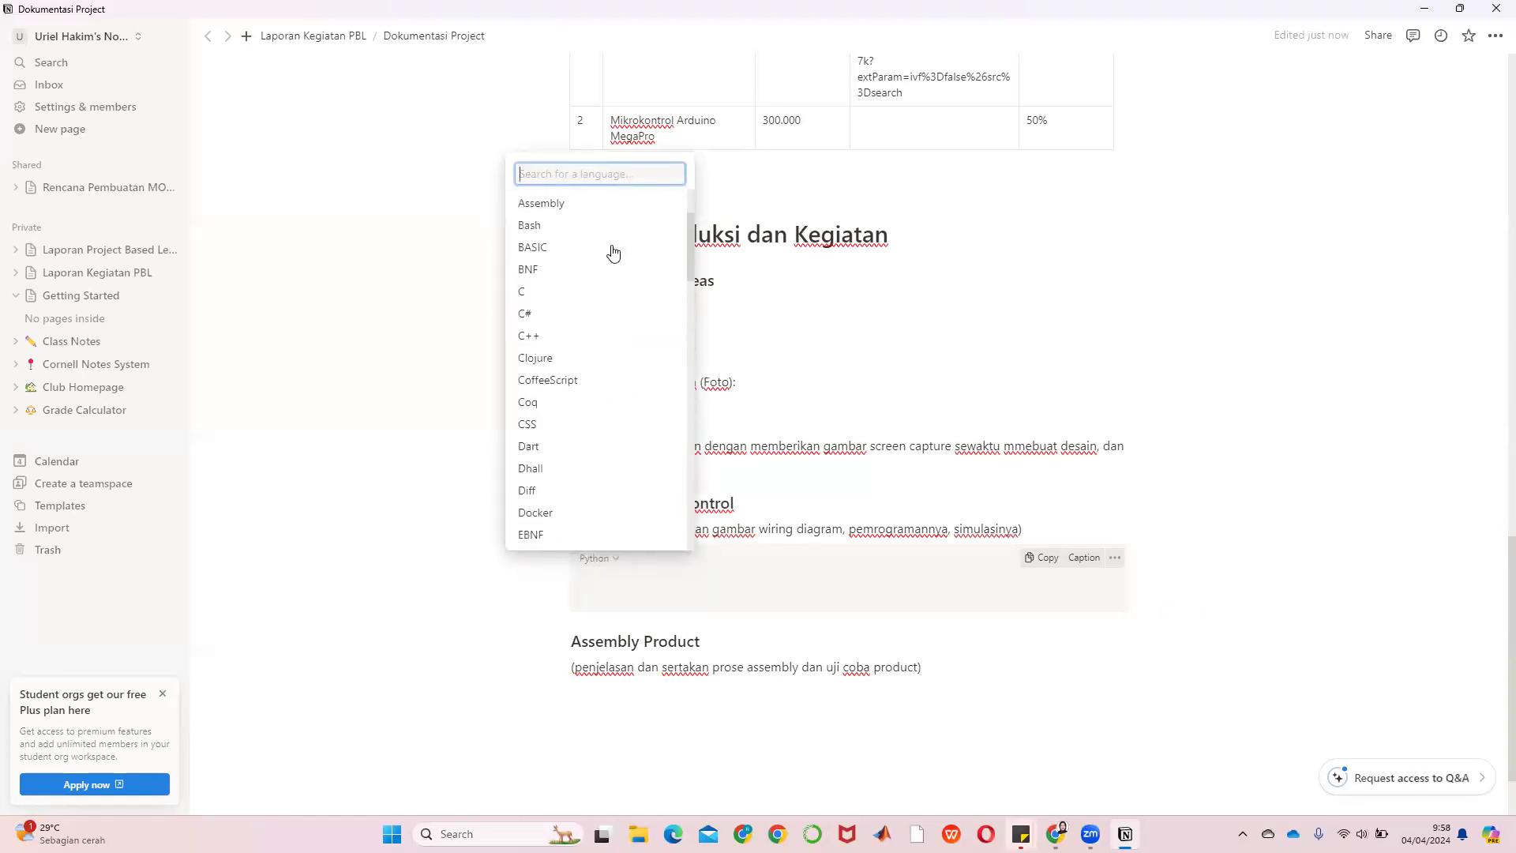
left_click(553, 251)
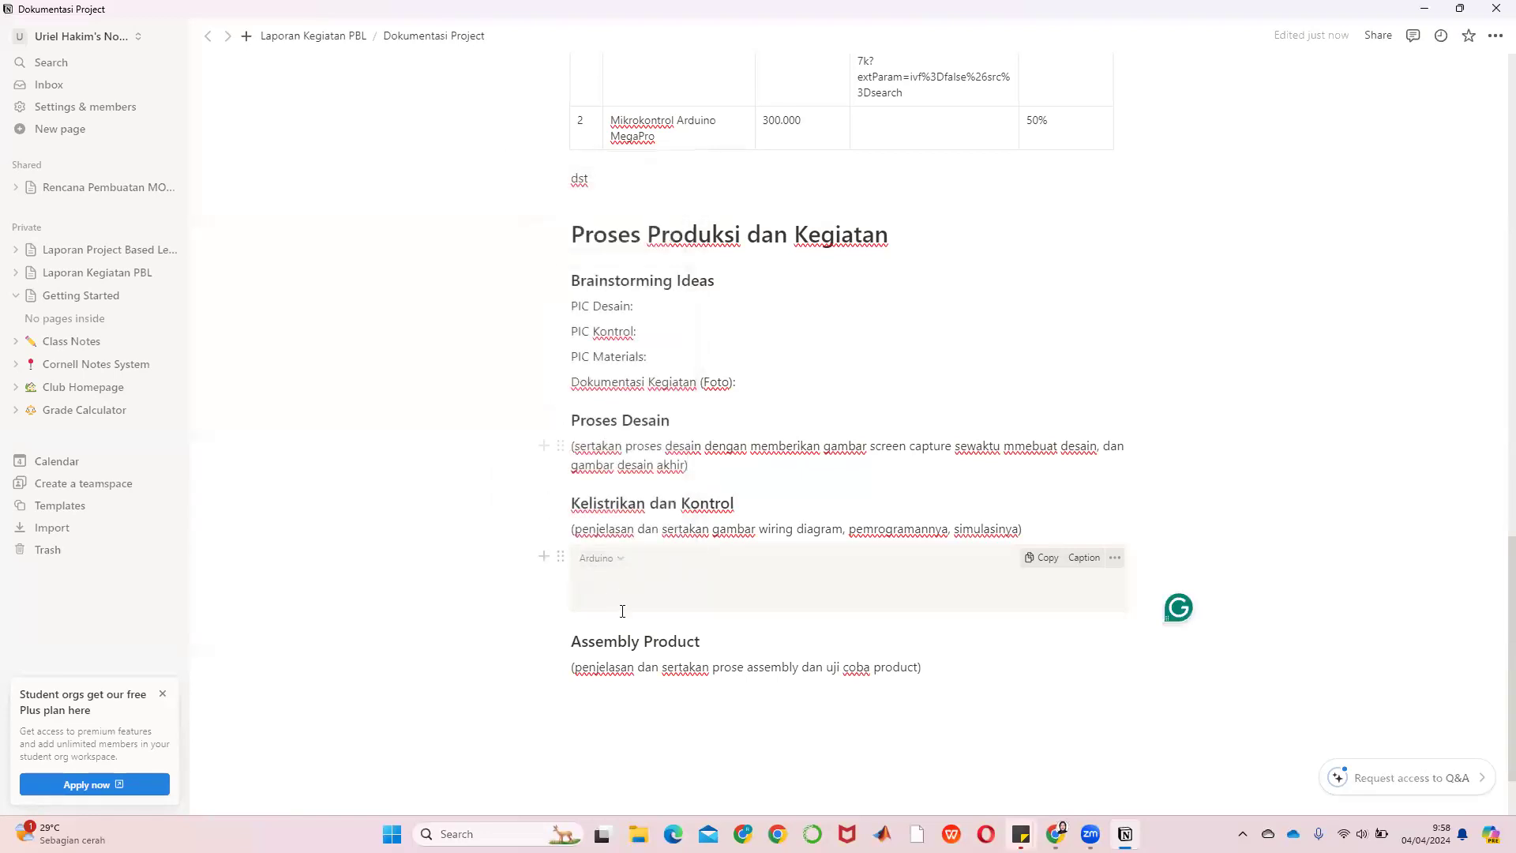
Write 'untuk memasukan coding' inside the Arduino code block
left_click(600, 572)
type("un")
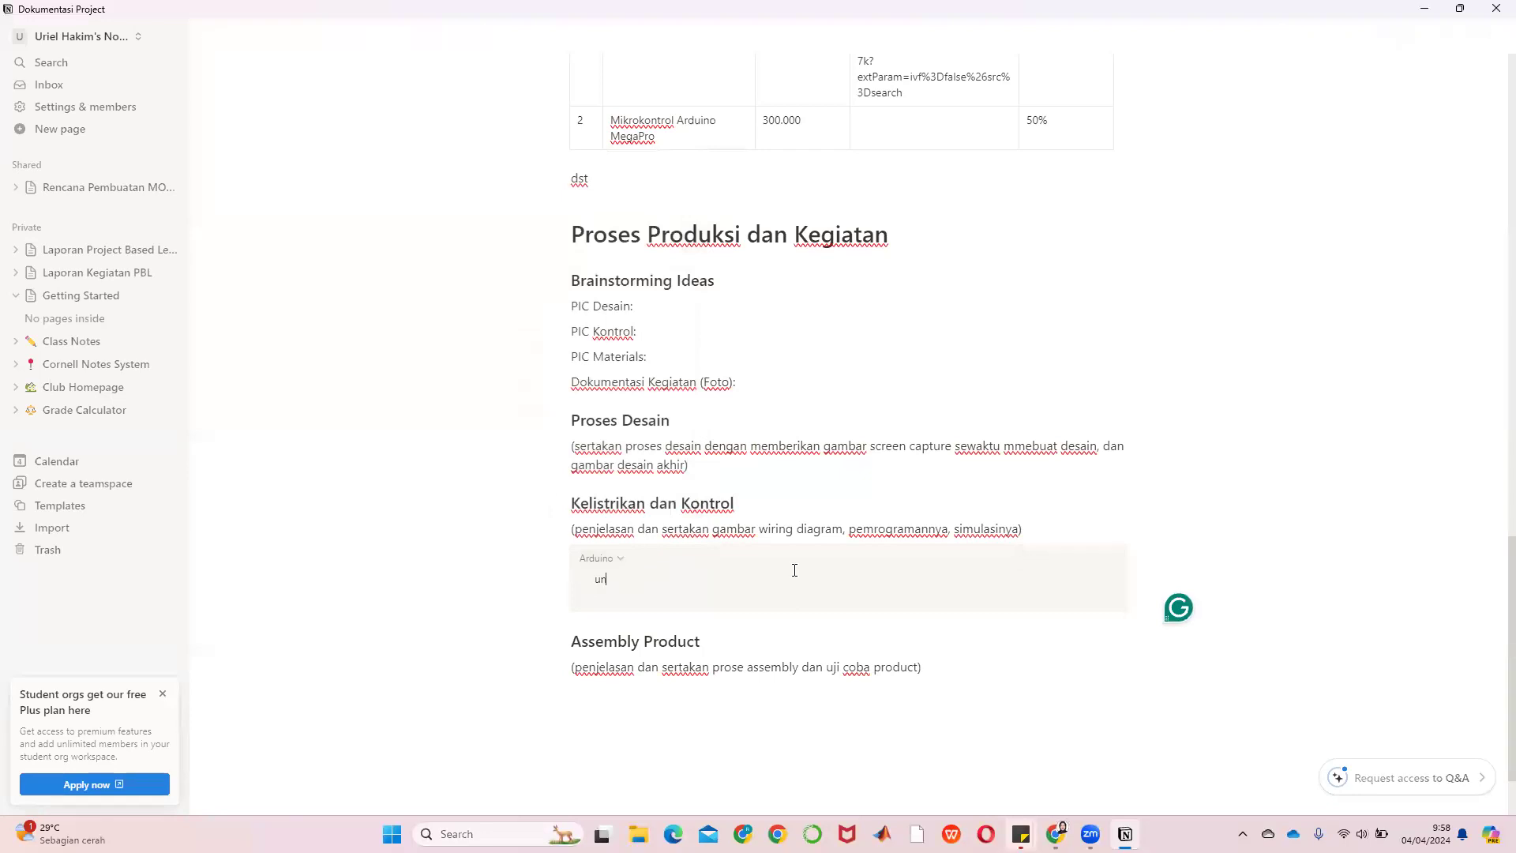
type("tuk memasukan coding")
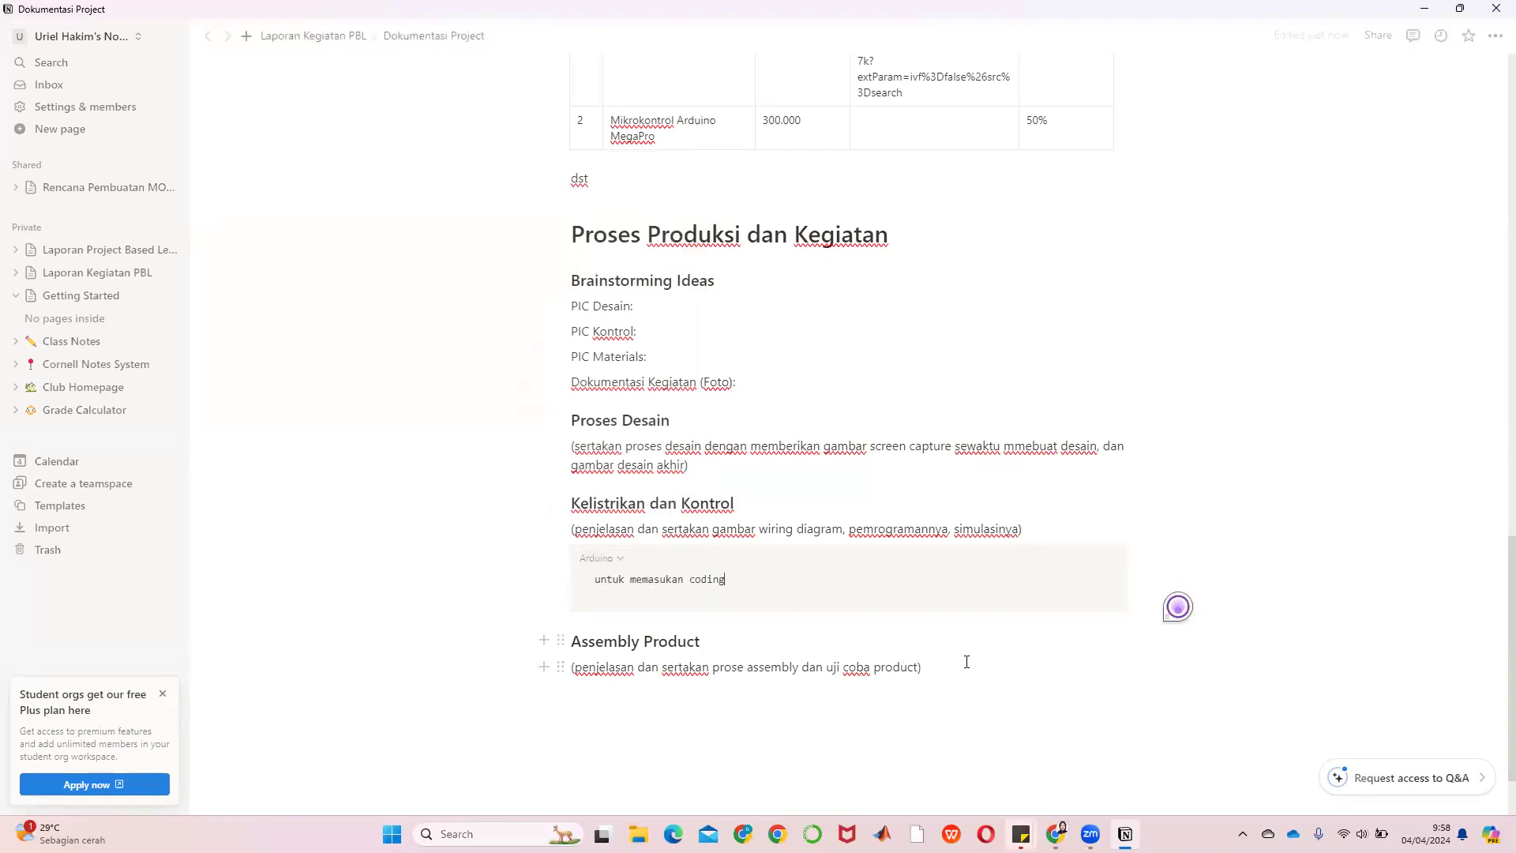
left_click(1022, 657)
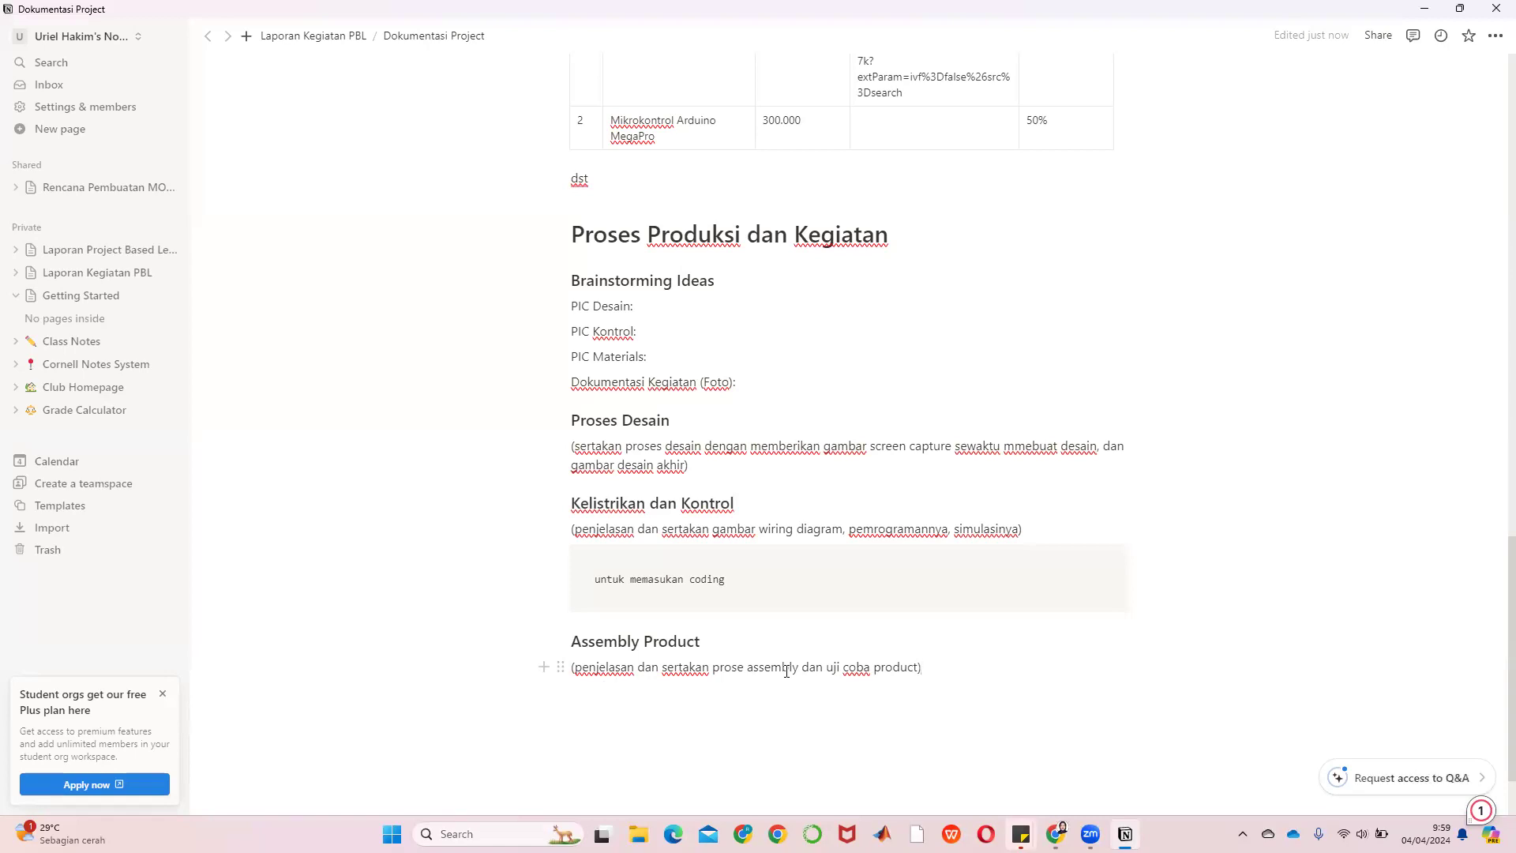
Go to the parent Laporan Kegiatan PBL page and reopen Dokumentasi Project
scroll(786, 672, "down", 2)
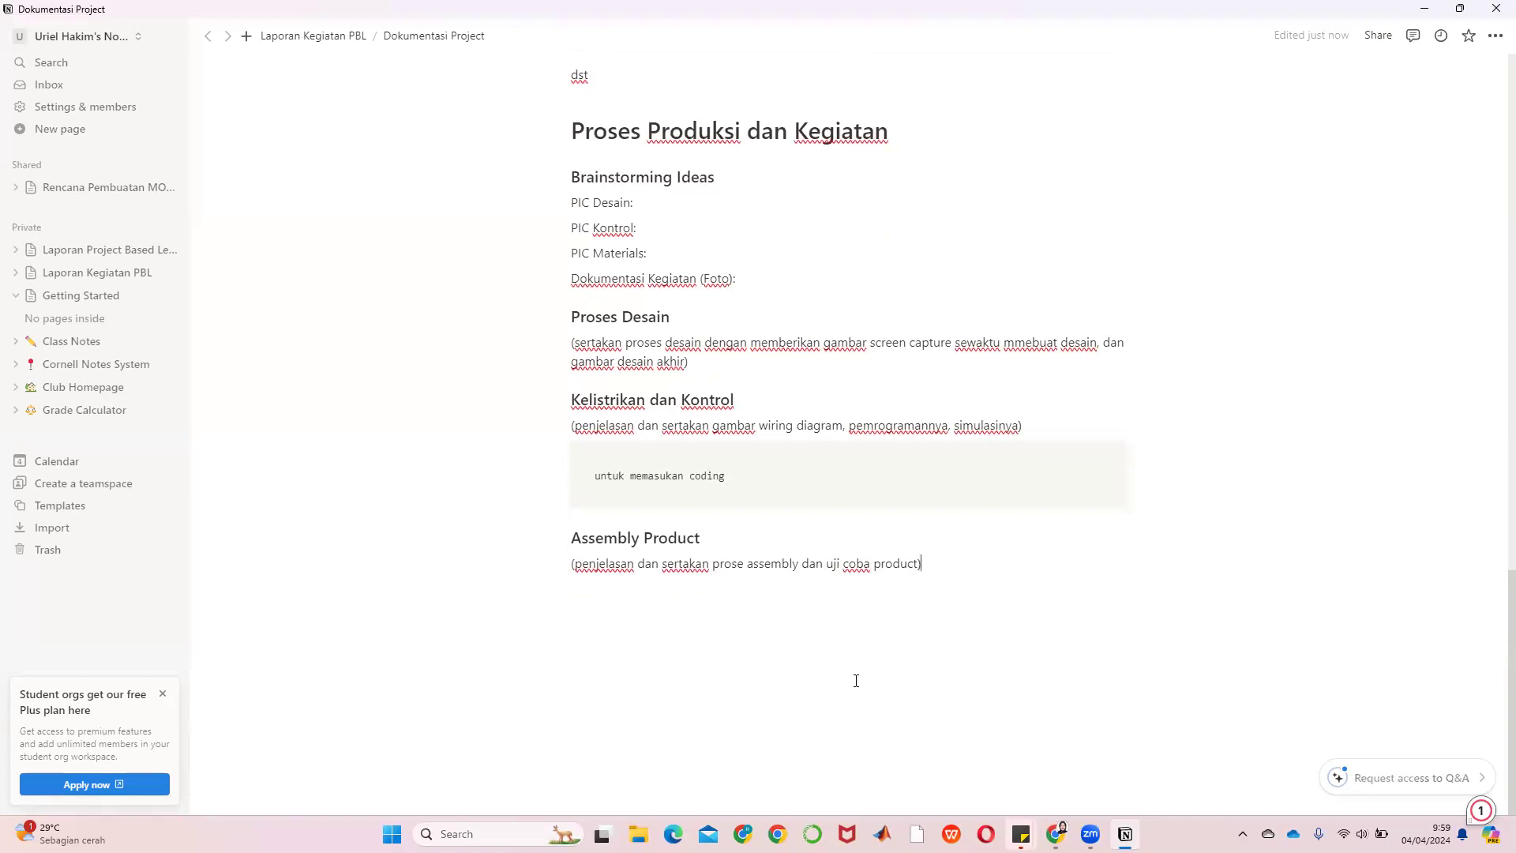
scroll(859, 681, "up", 15)
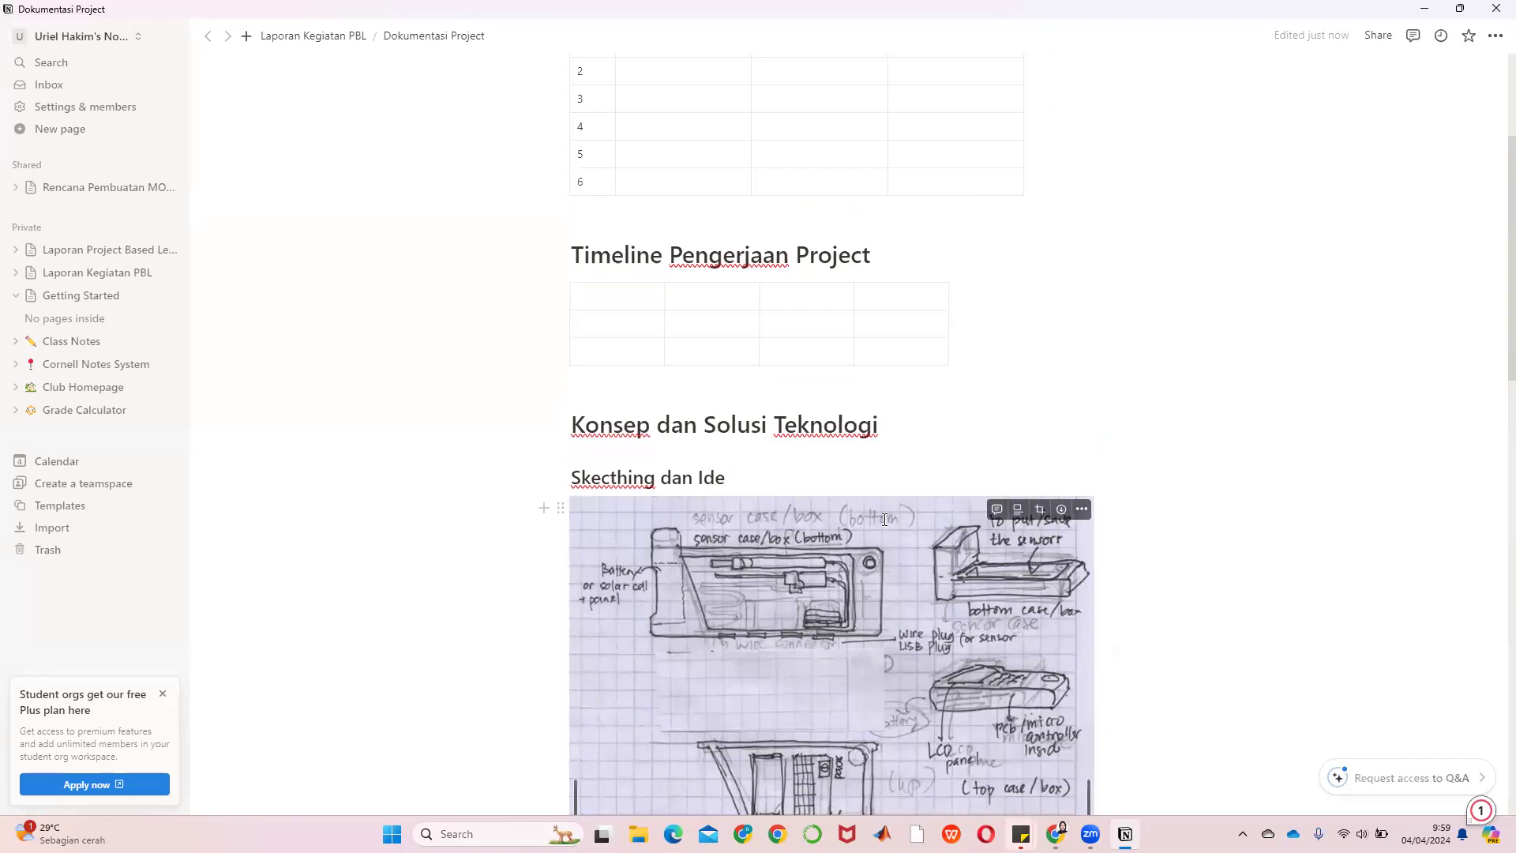
scroll(877, 597, "up", 3)
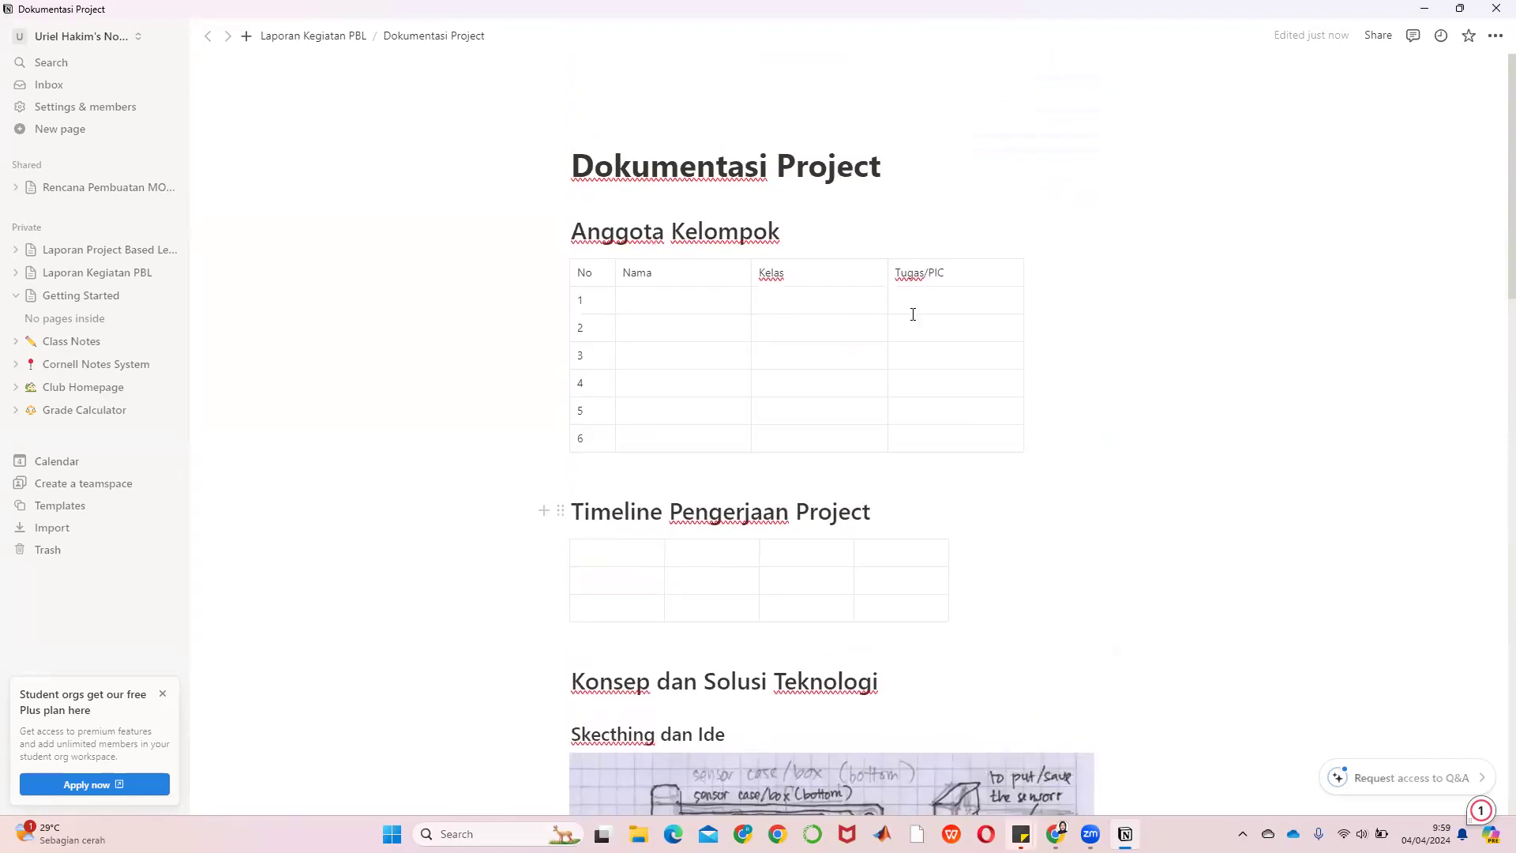
left_click(313, 36)
scroll(1036, 393, "down", 4)
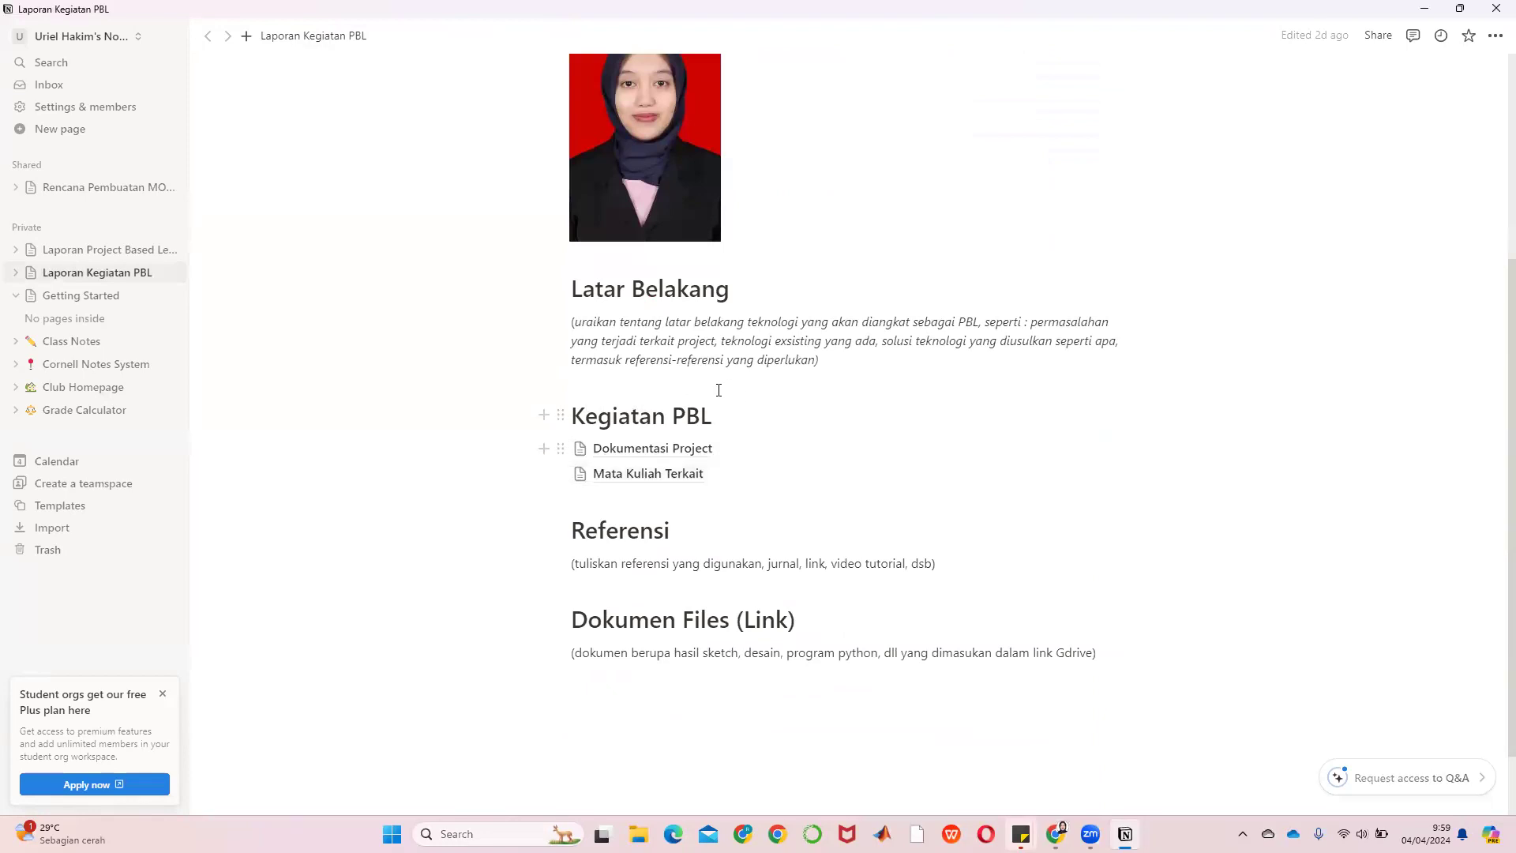
left_click(697, 450)
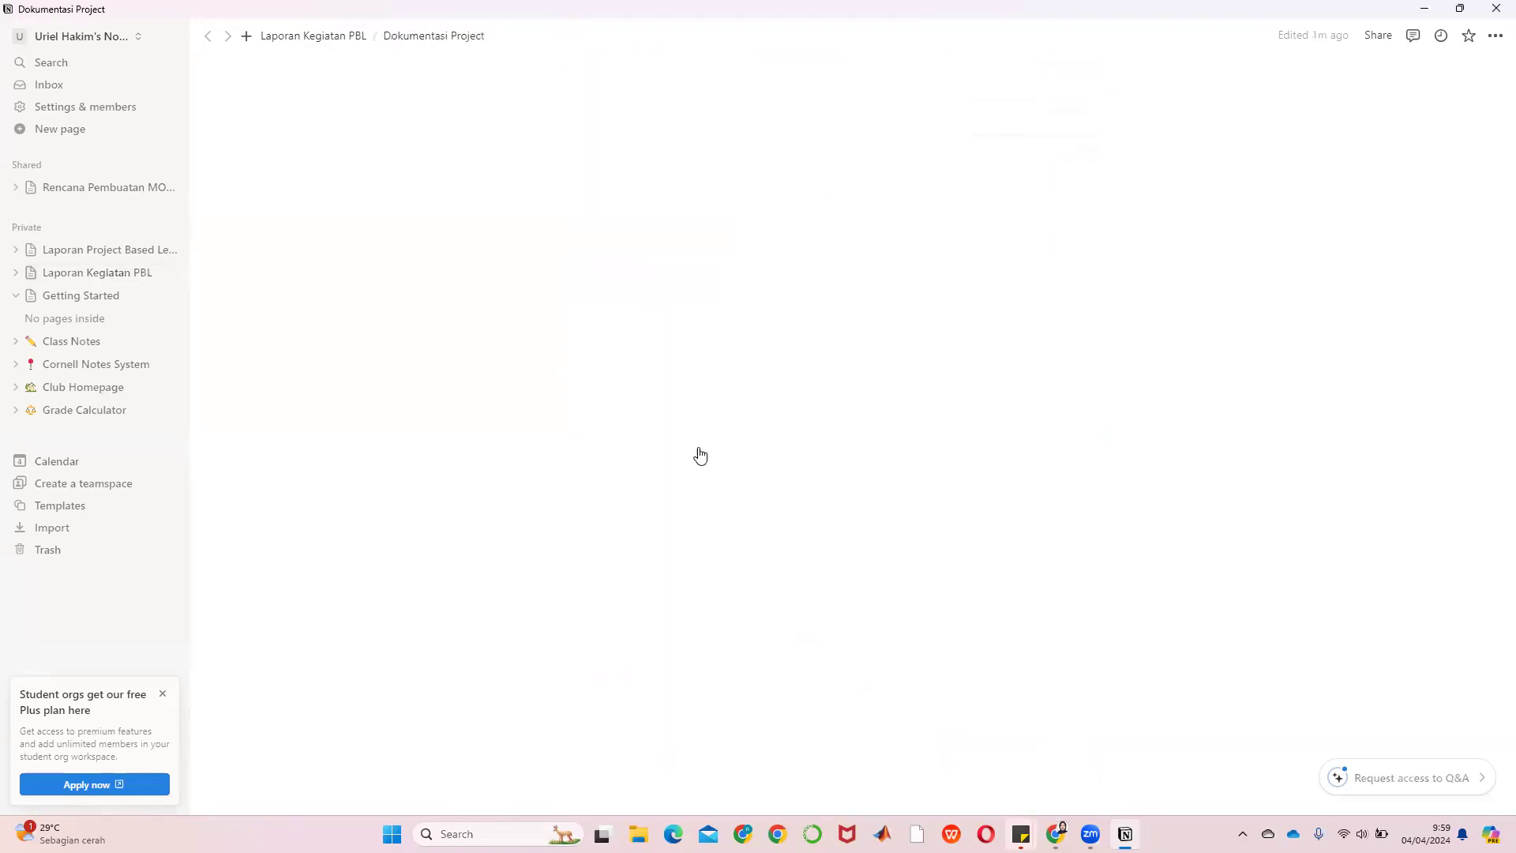
Return to Laporan Kegiatan PBL and open the Mata Kuliah Terkait sub-page
scroll(846, 189, "down", 5)
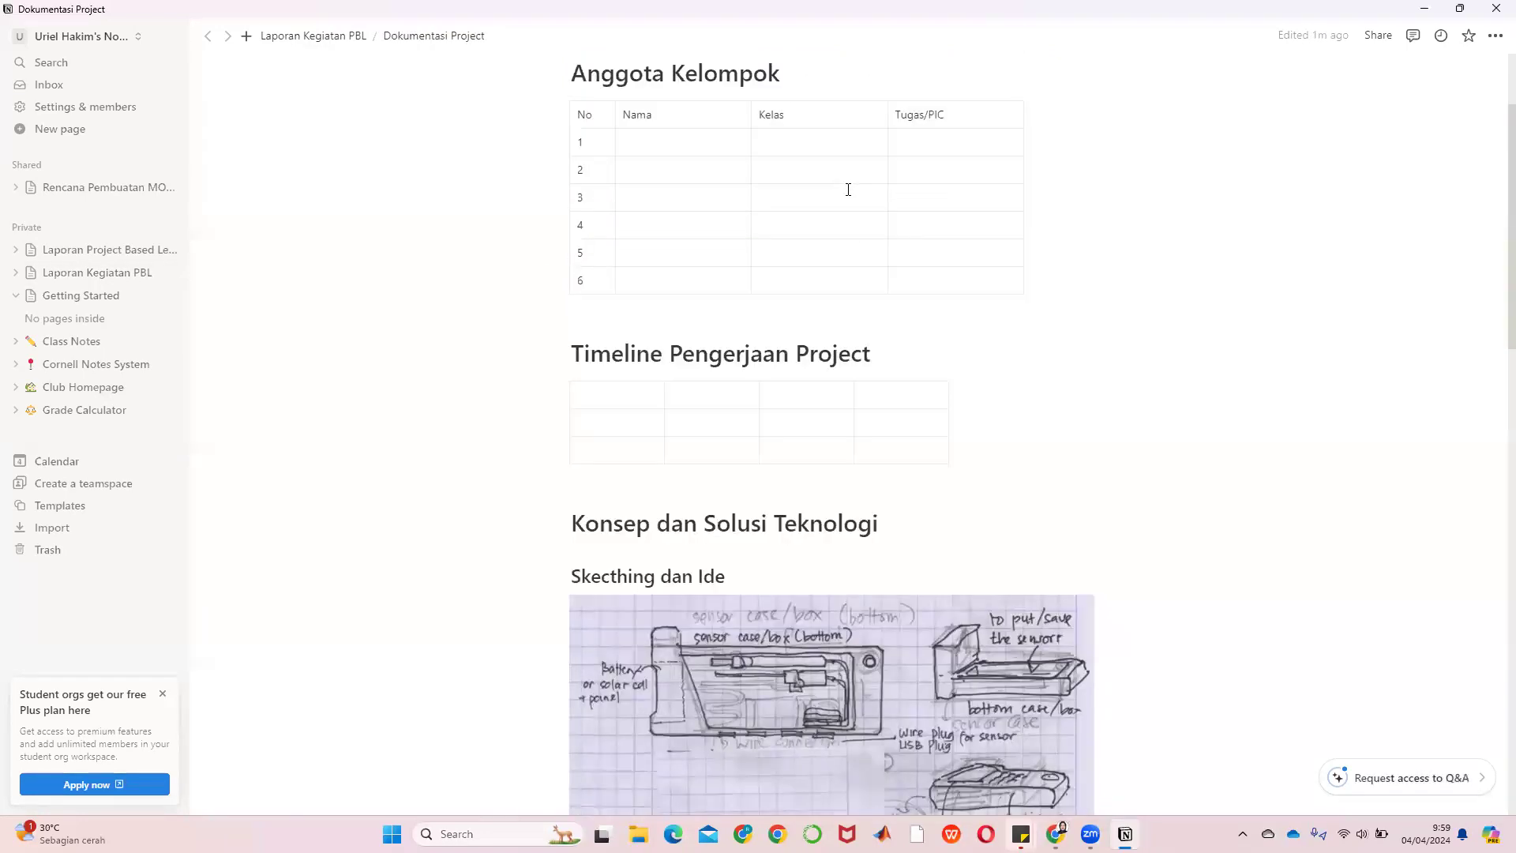
scroll(848, 189, "down", 20)
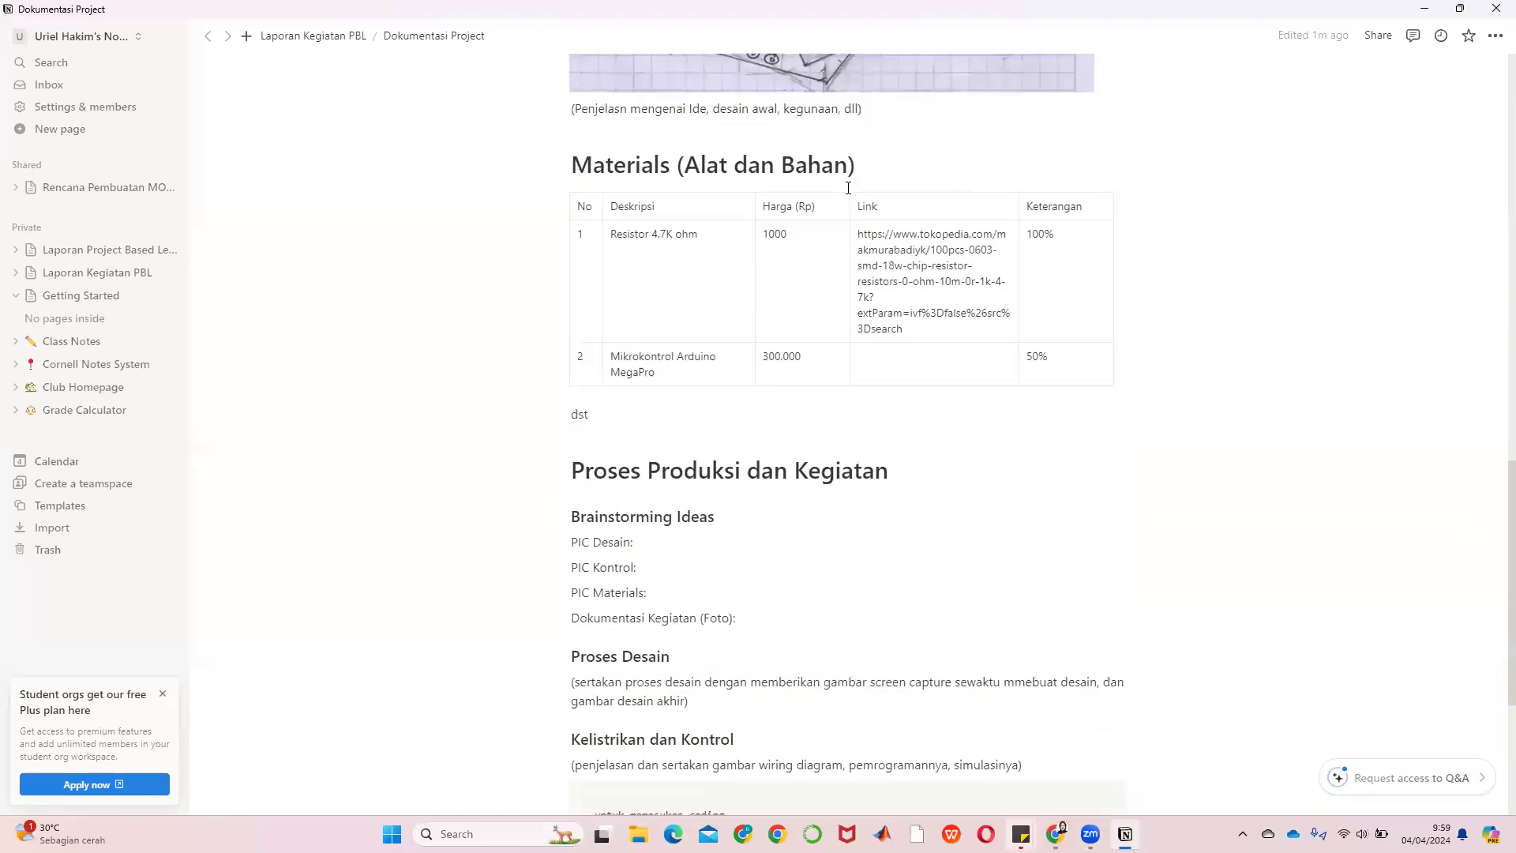
left_click(304, 35)
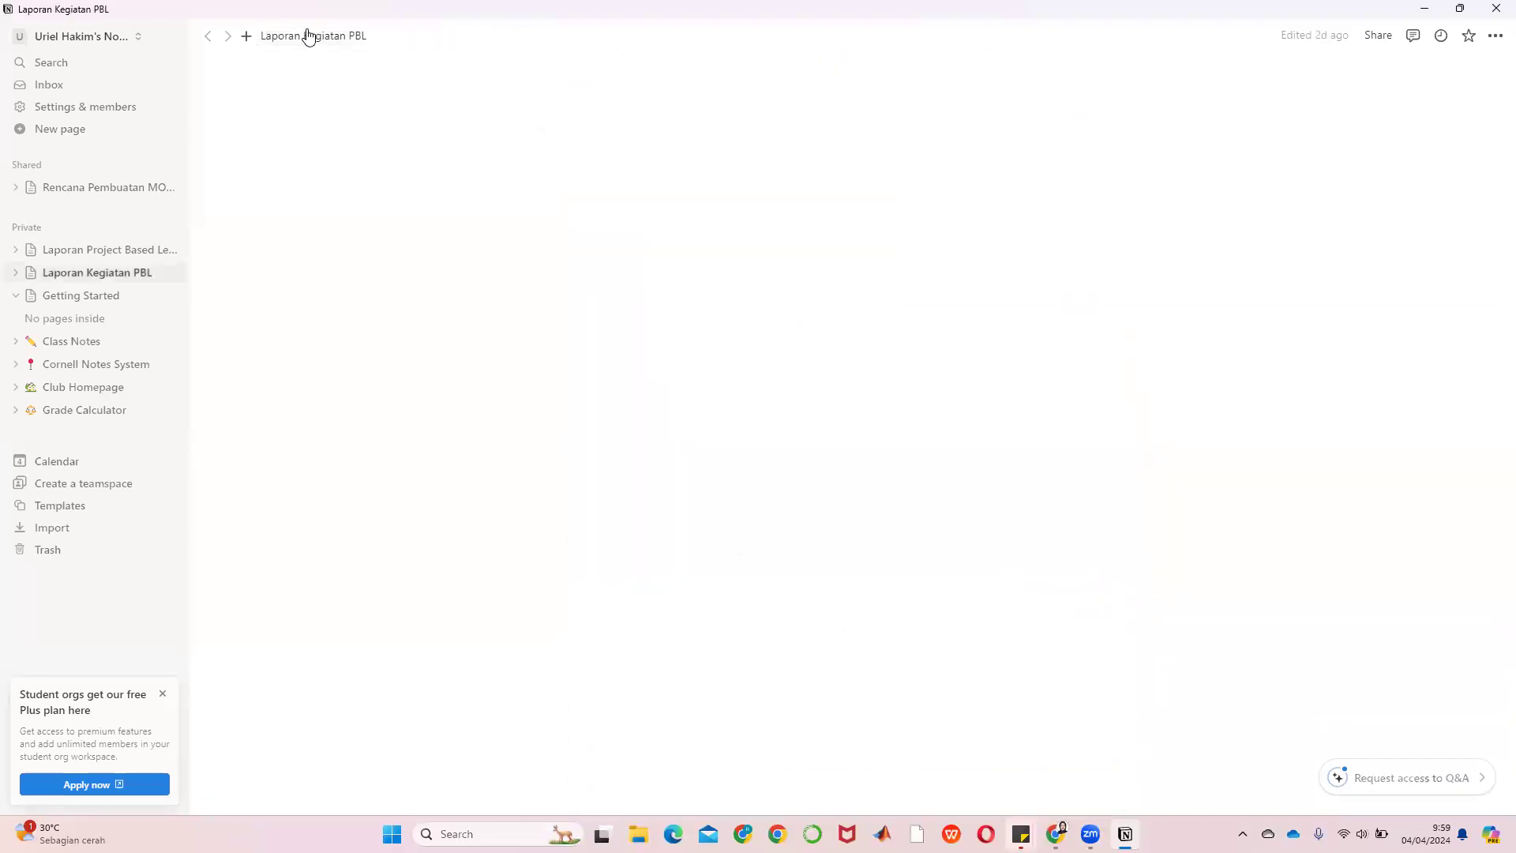
scroll(644, 377, "down", 4)
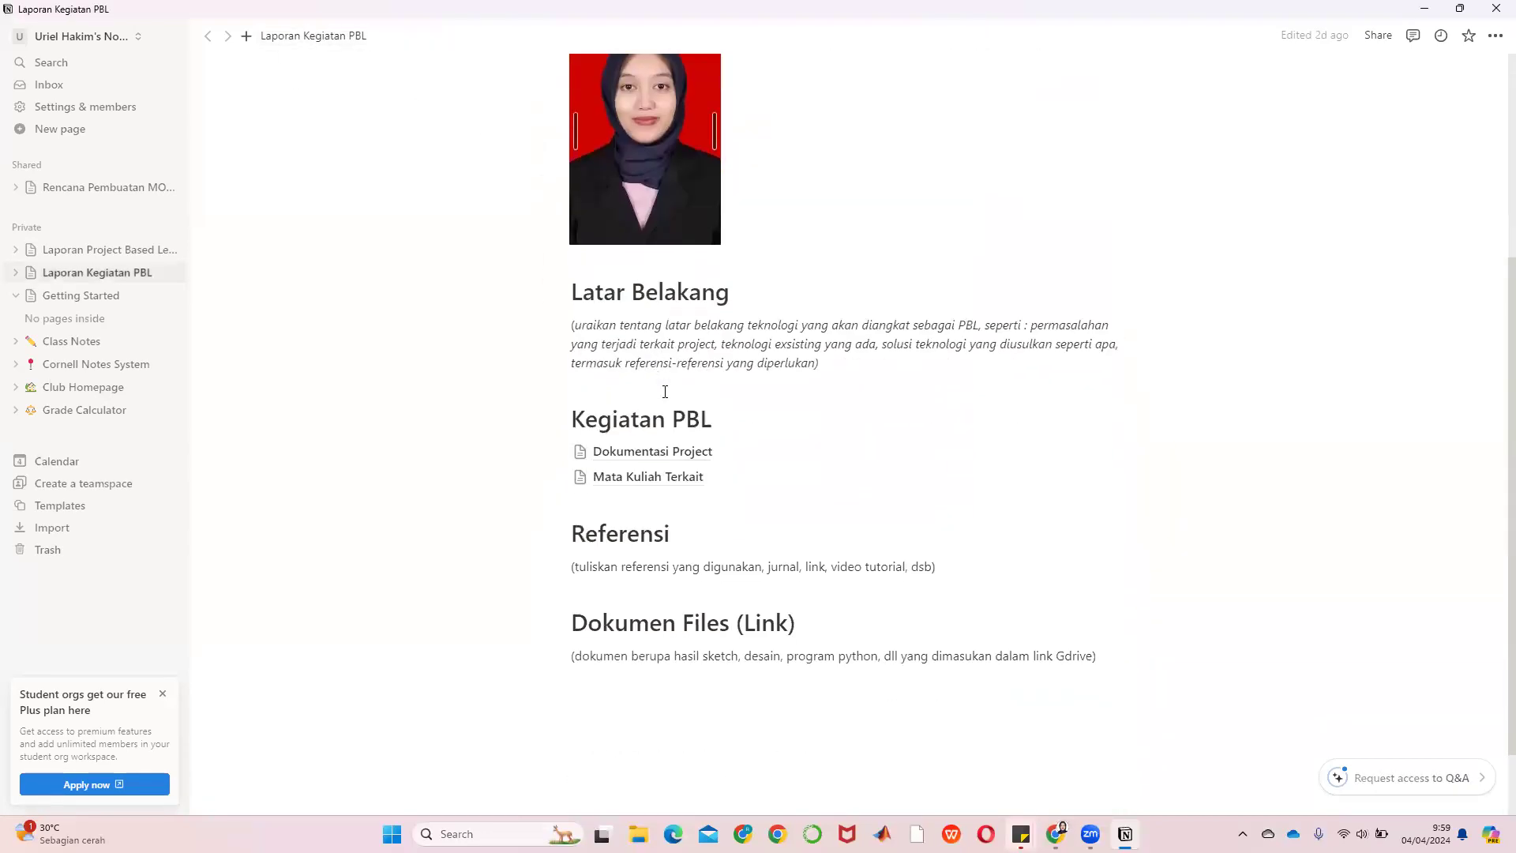
left_click(643, 474)
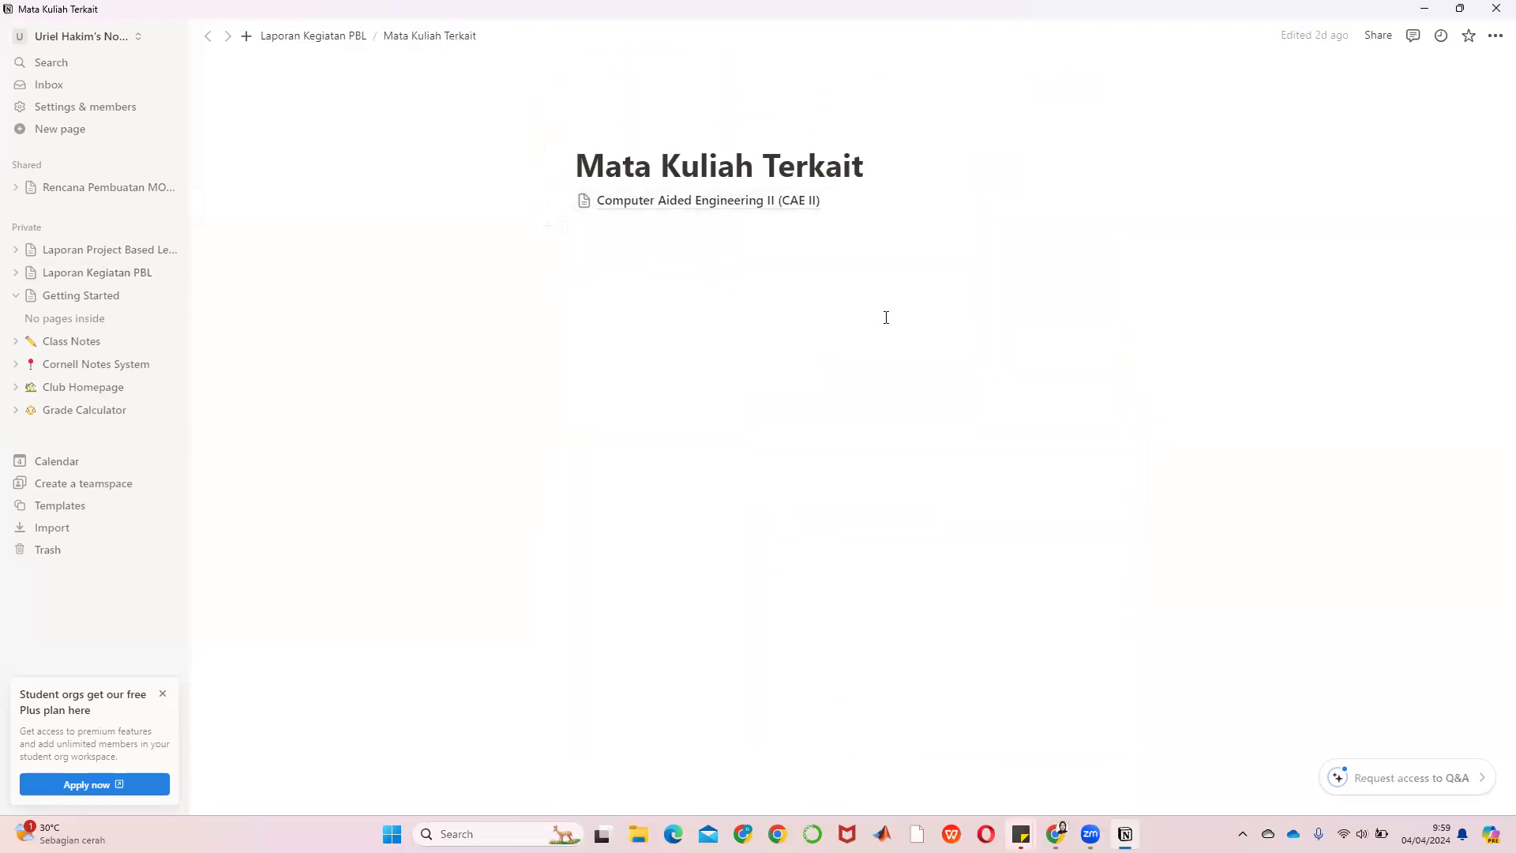
Add '(dikerjakan secara individu)' under the Mata Kuliah Terkait title, then return to the parent page
left_click(897, 169)
key("Return")
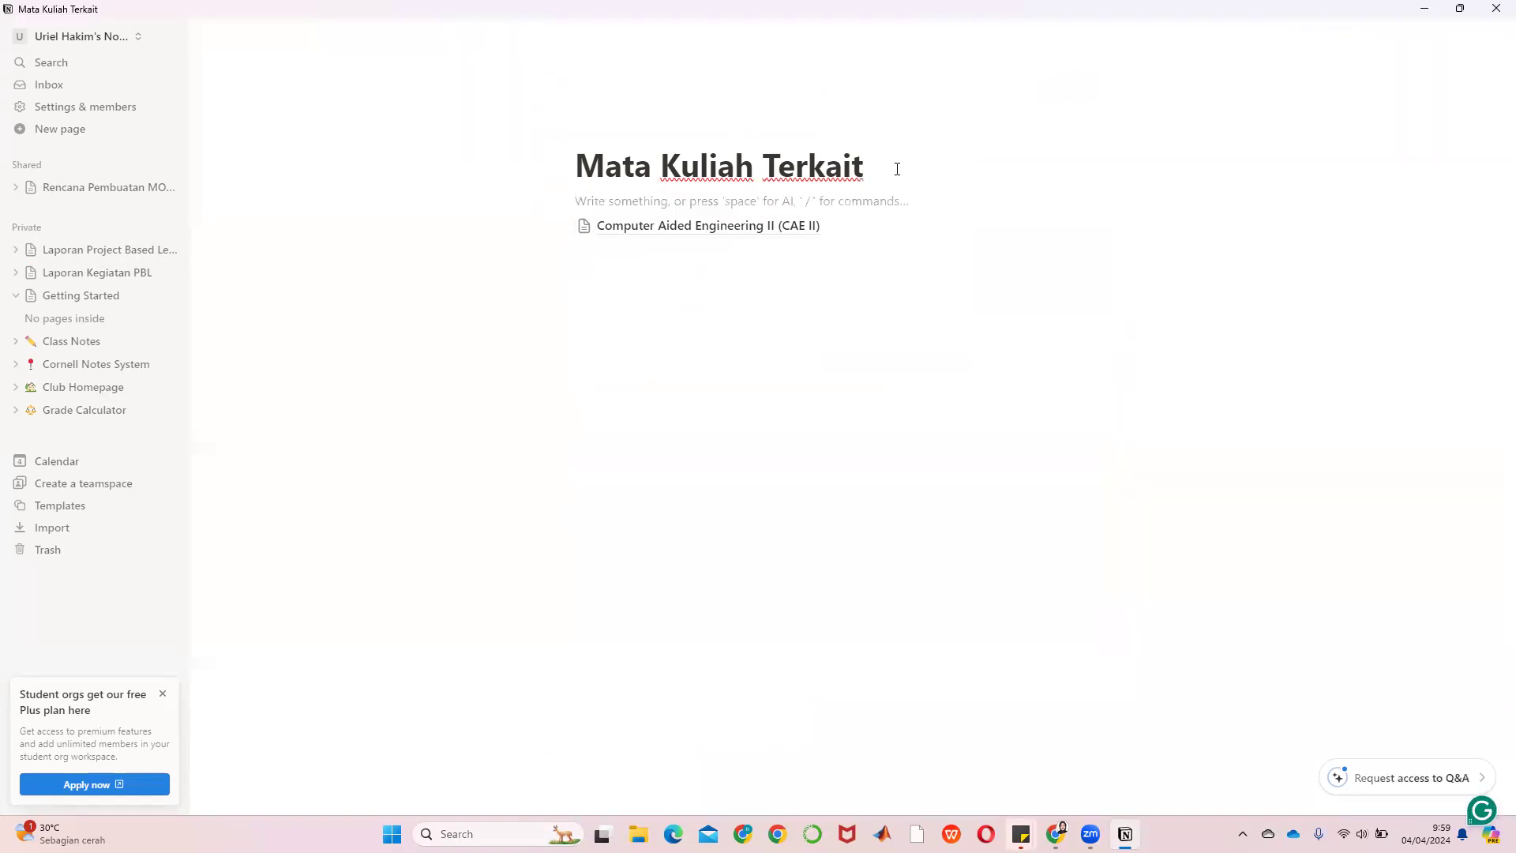
type("(dikerjakan se")
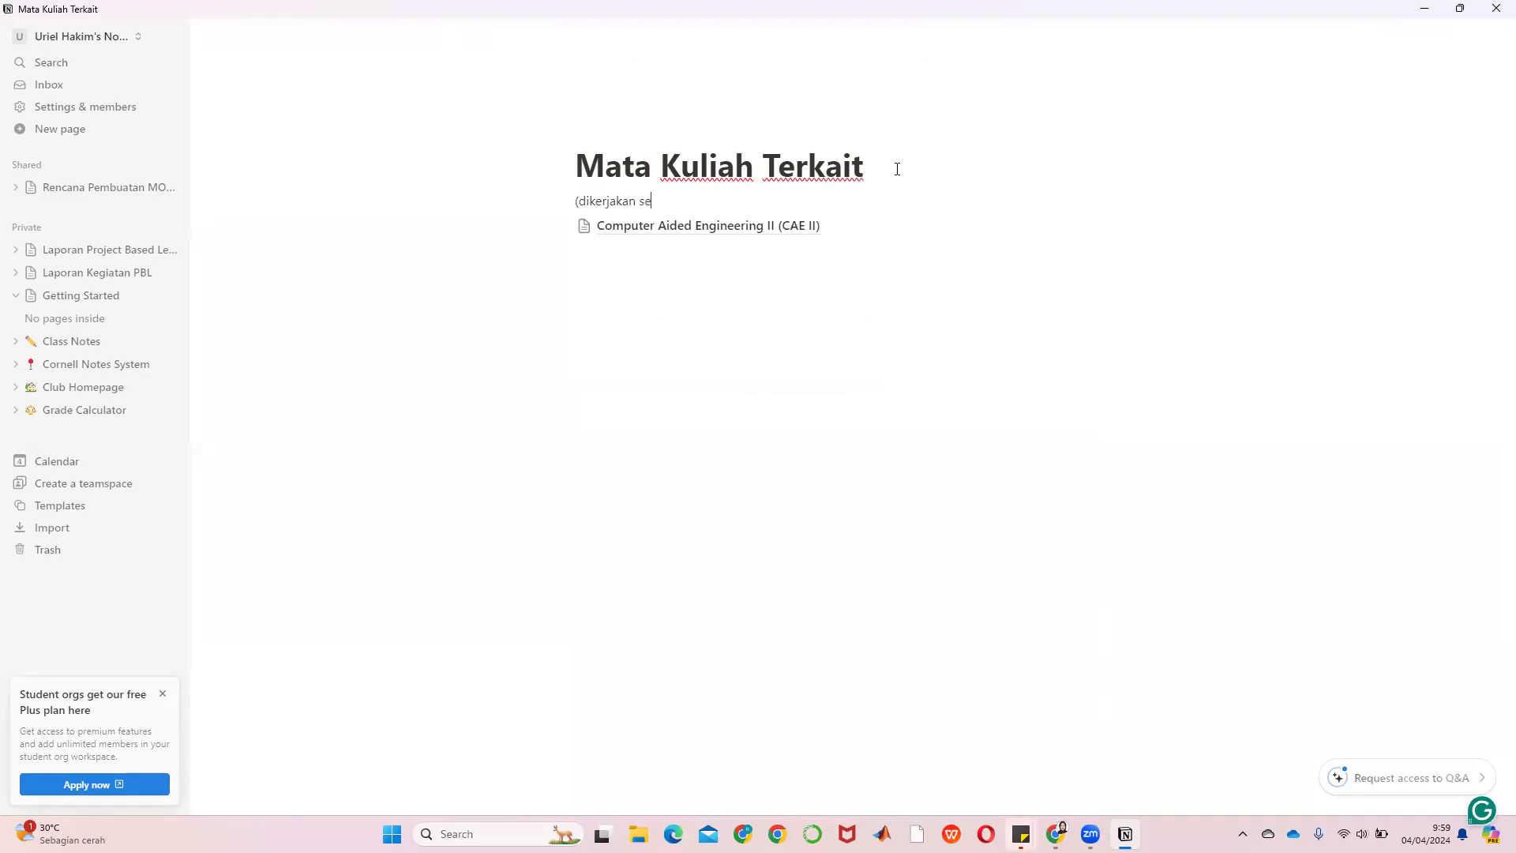
type("cara indivi")
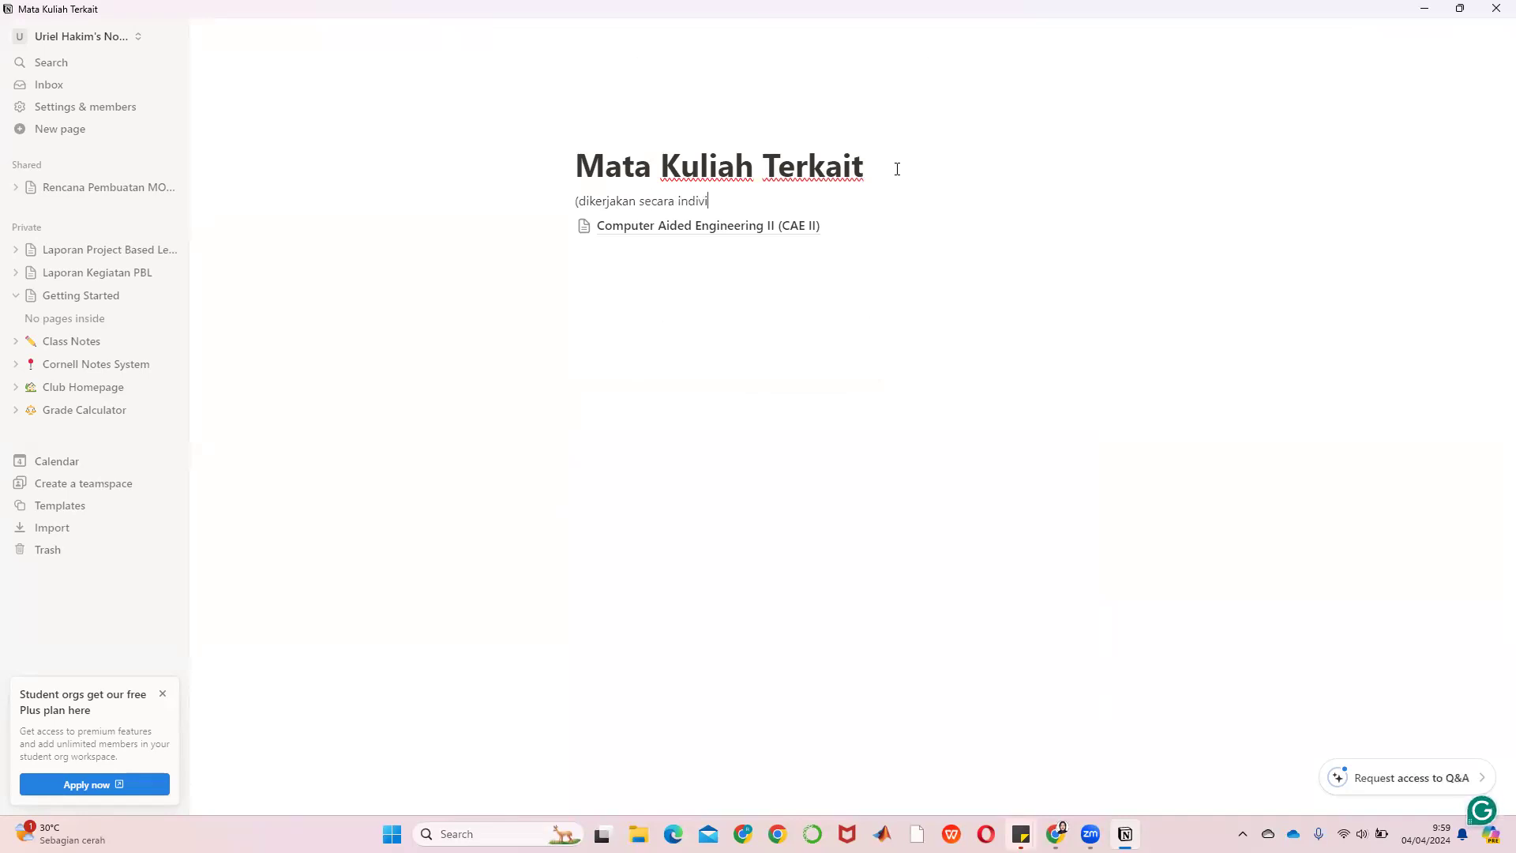
type("du)")
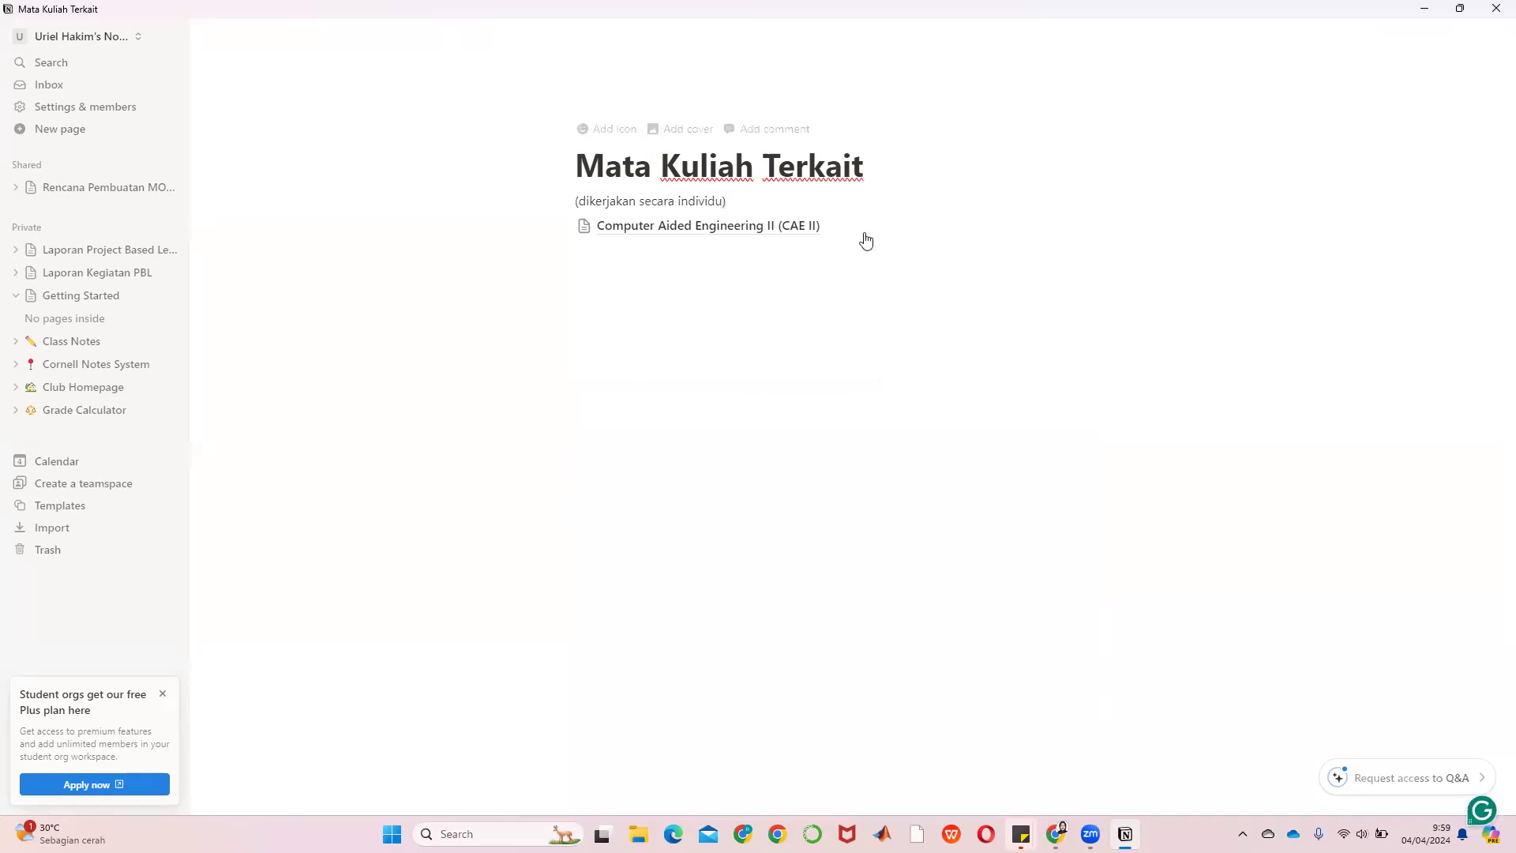
left_click(338, 36)
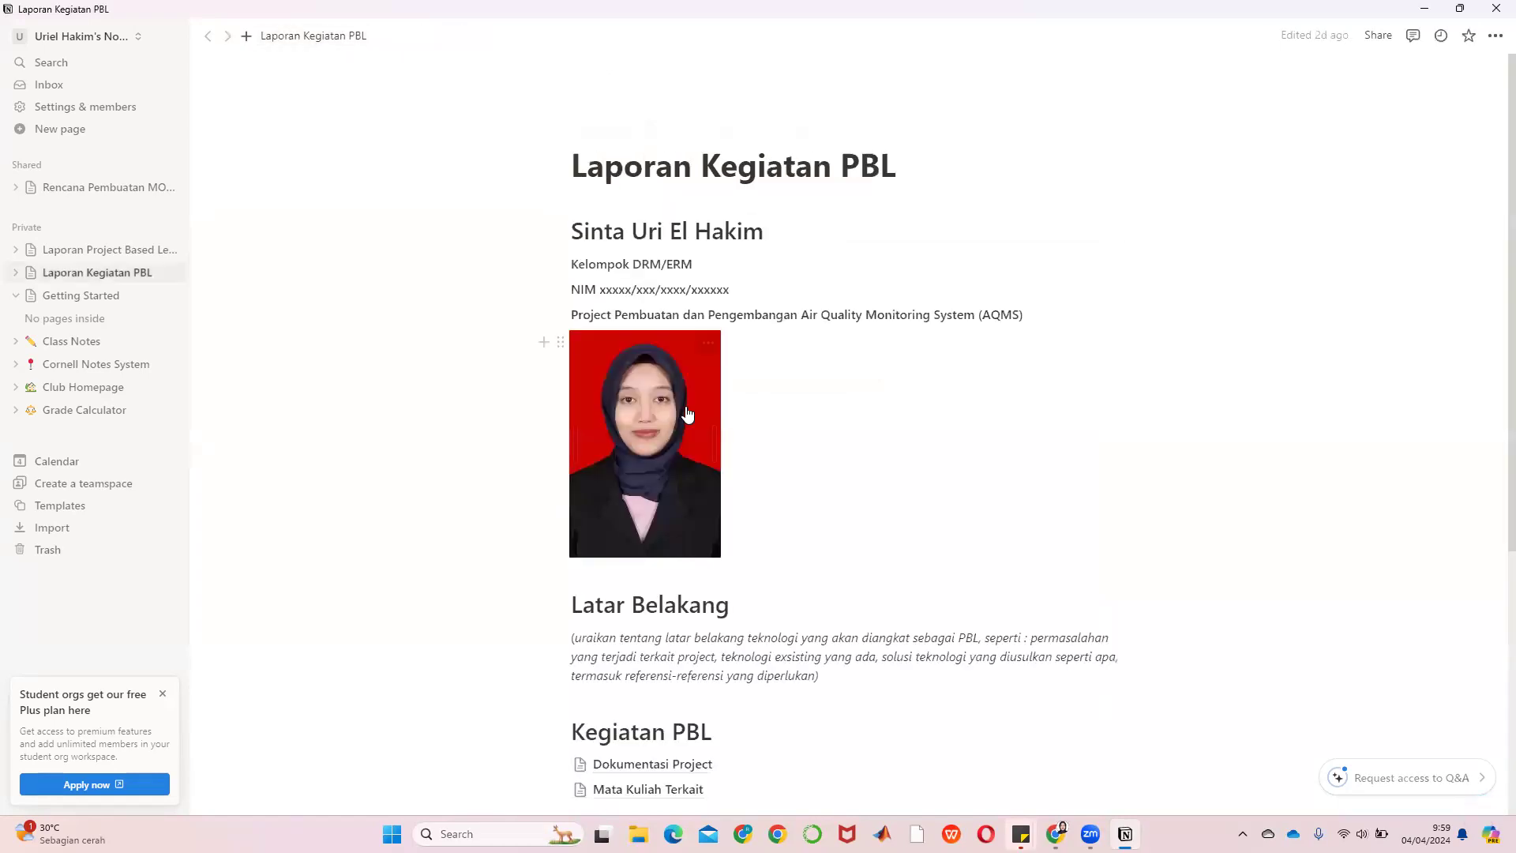
Add '(dikerjakan secara berkelompok)' under the Dokumentasi Project title, then return to Laporan Kegiatan PBL
left_click(667, 686)
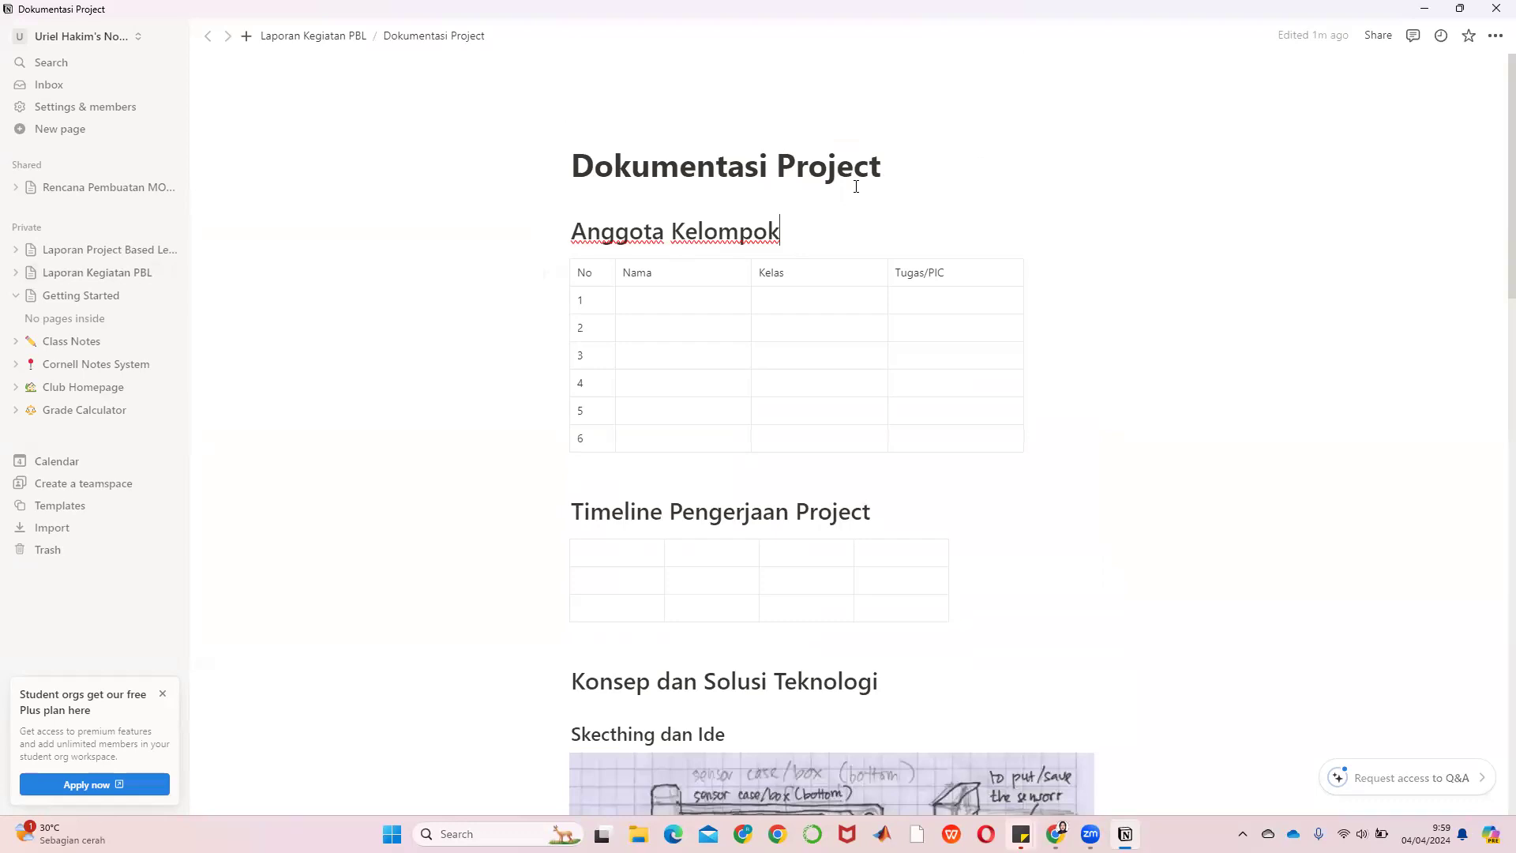
left_click(906, 172)
key("Return")
type("(dikerjakan s")
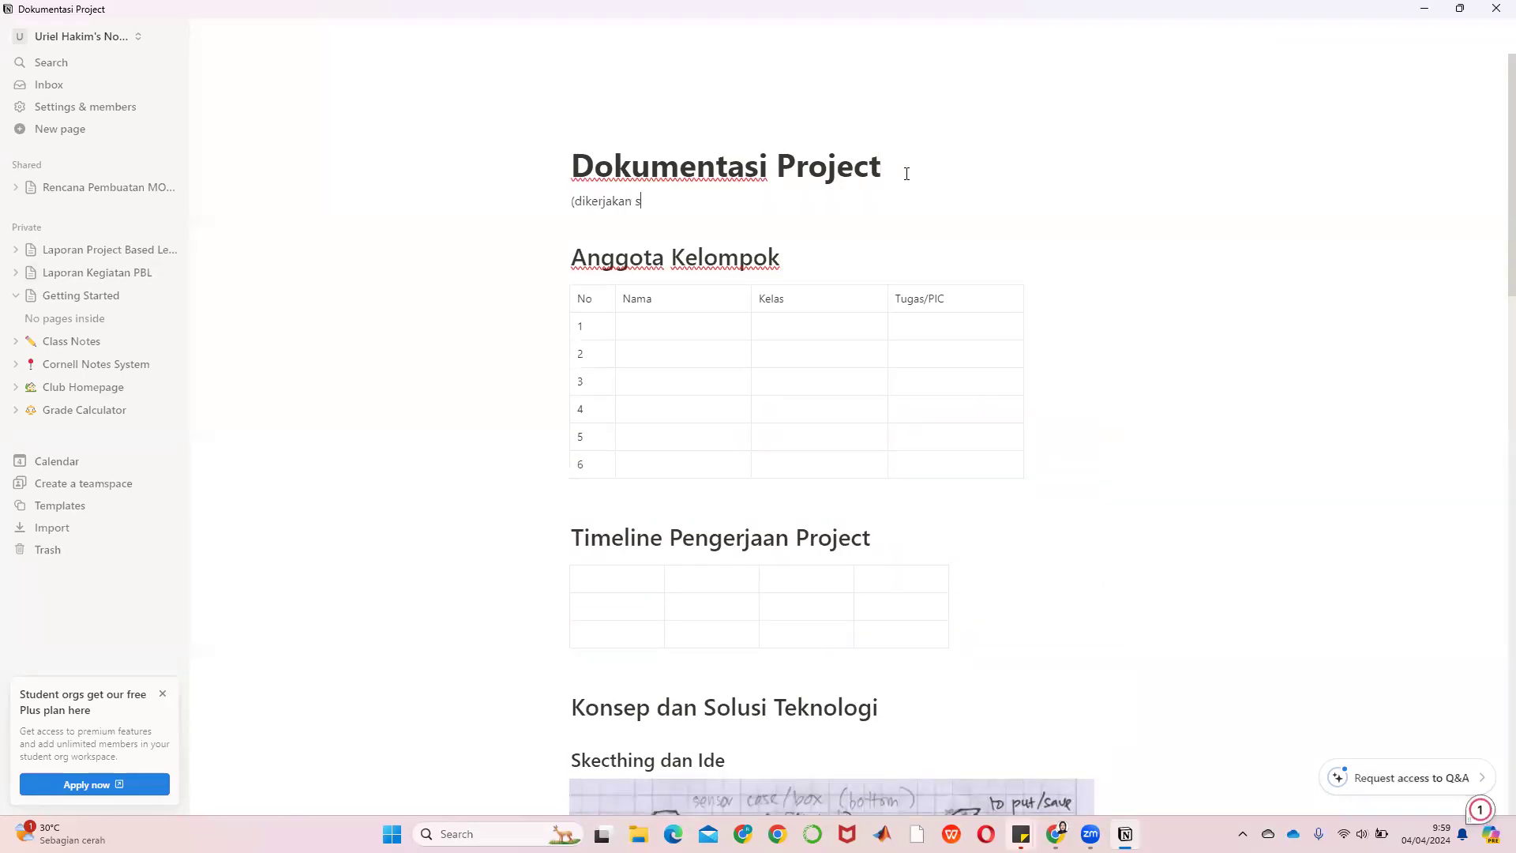
type("ecara berkelompok)")
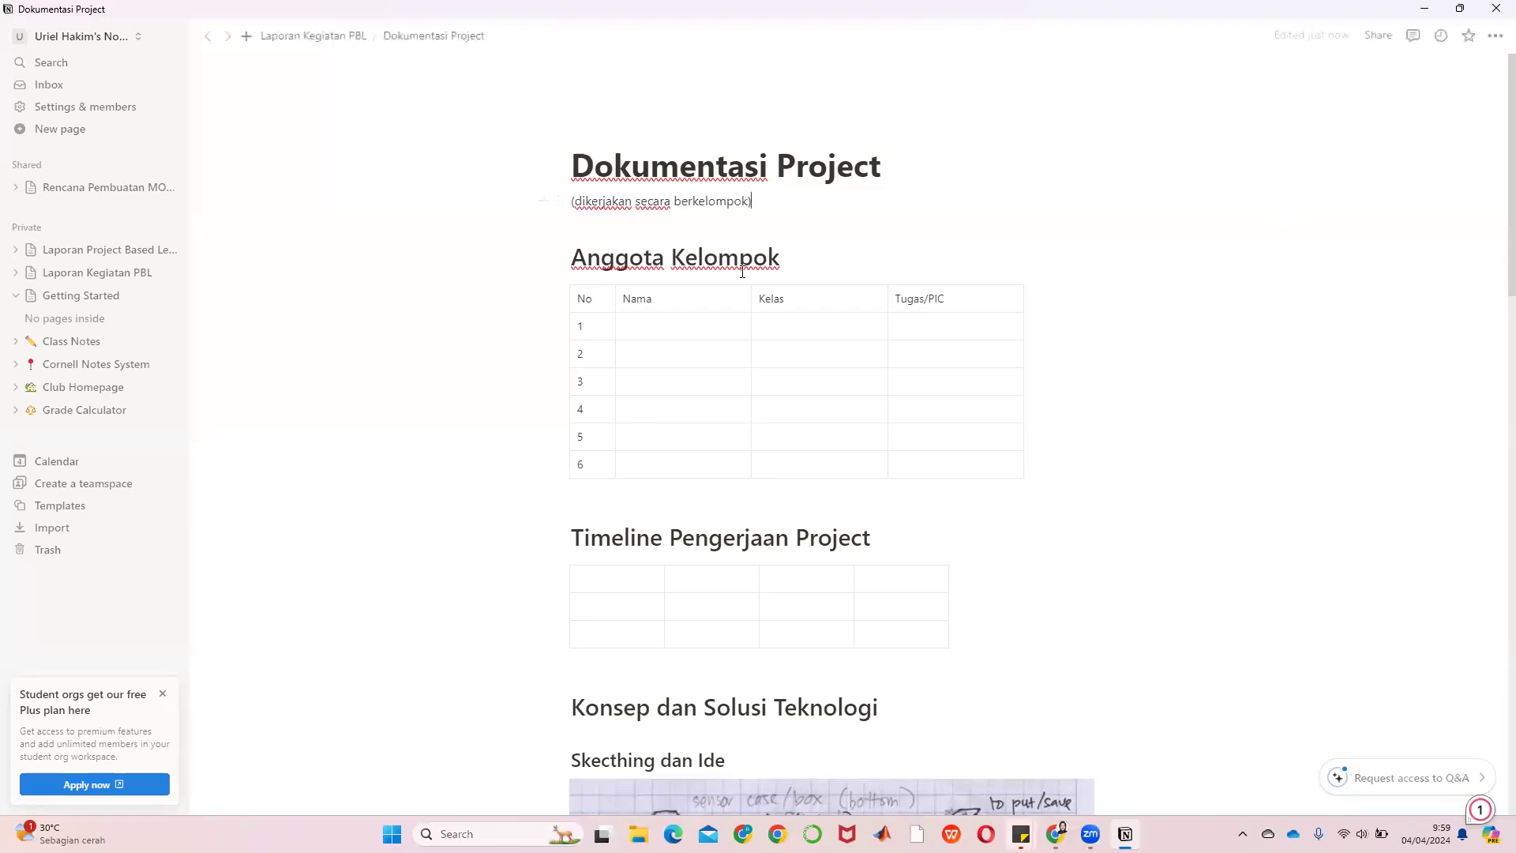
left_click(307, 44)
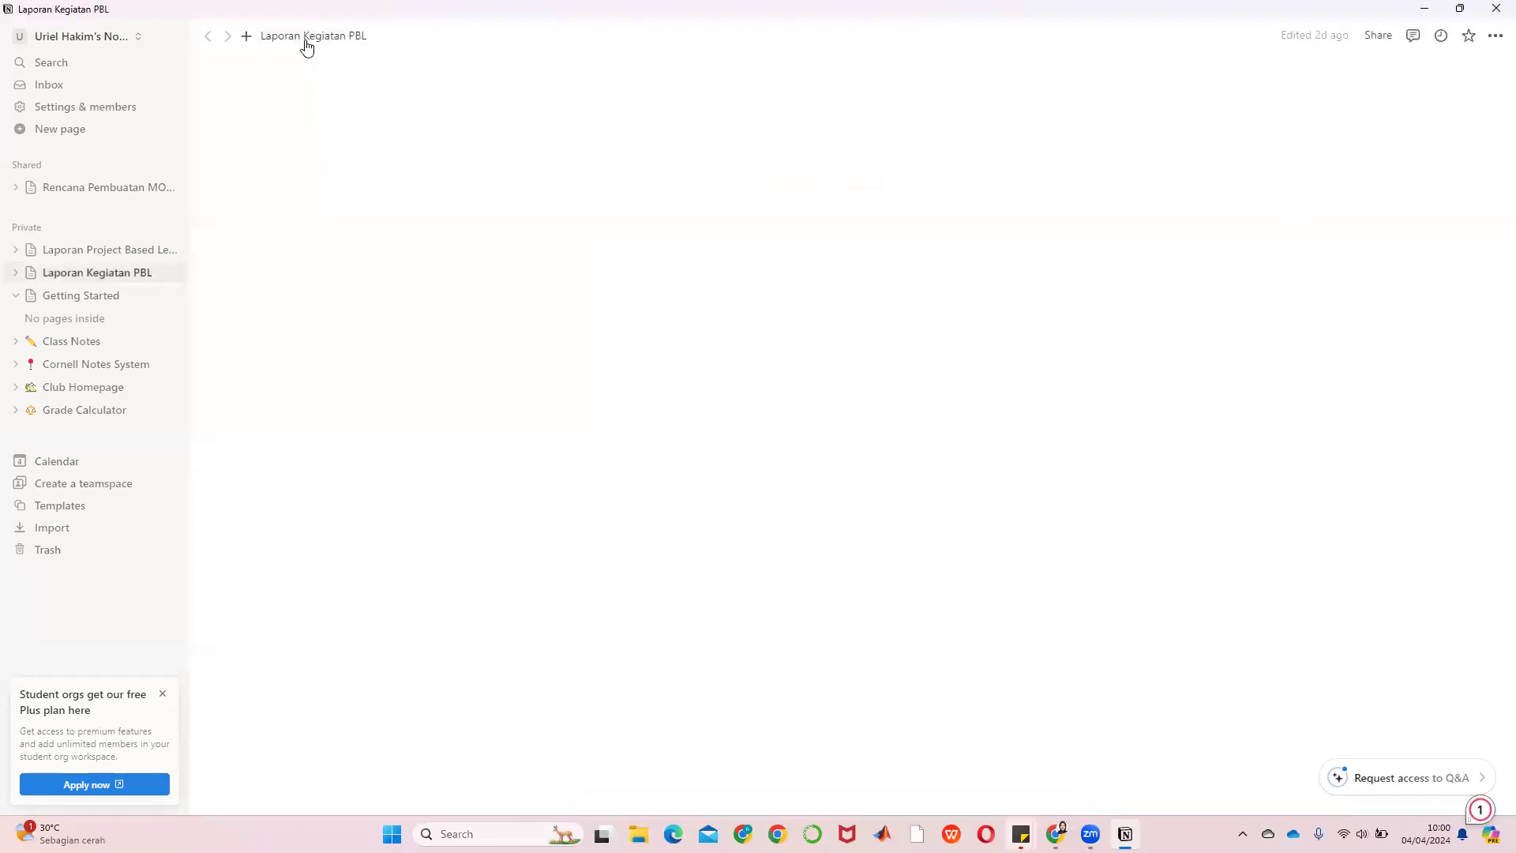
scroll(979, 367, "down", 3)
scroll(979, 366, "down", 1)
scroll(979, 366, "up", 2)
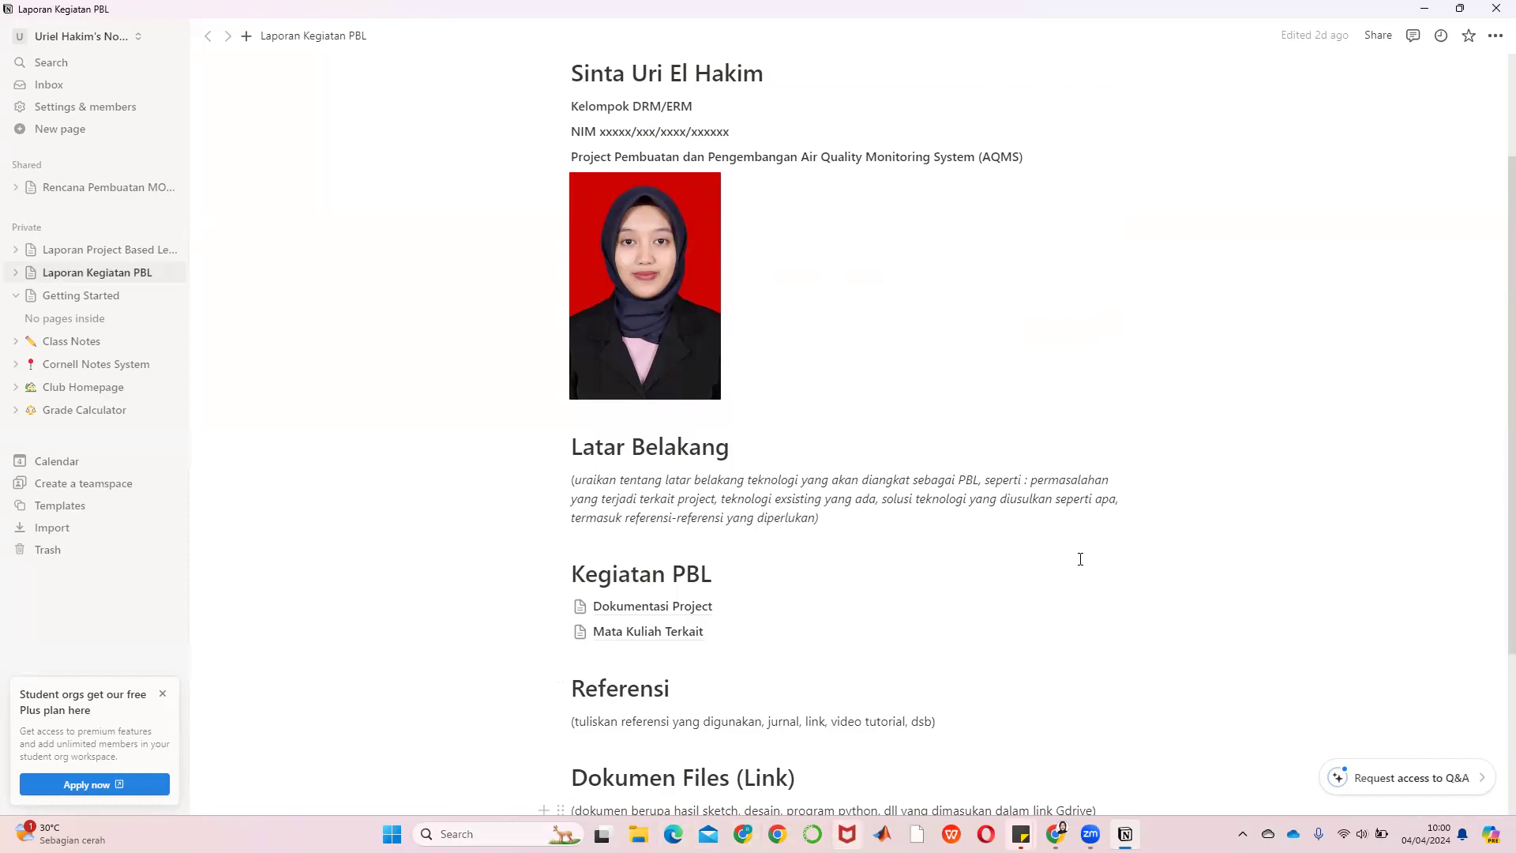
scroll(1080, 559, "down", 3)
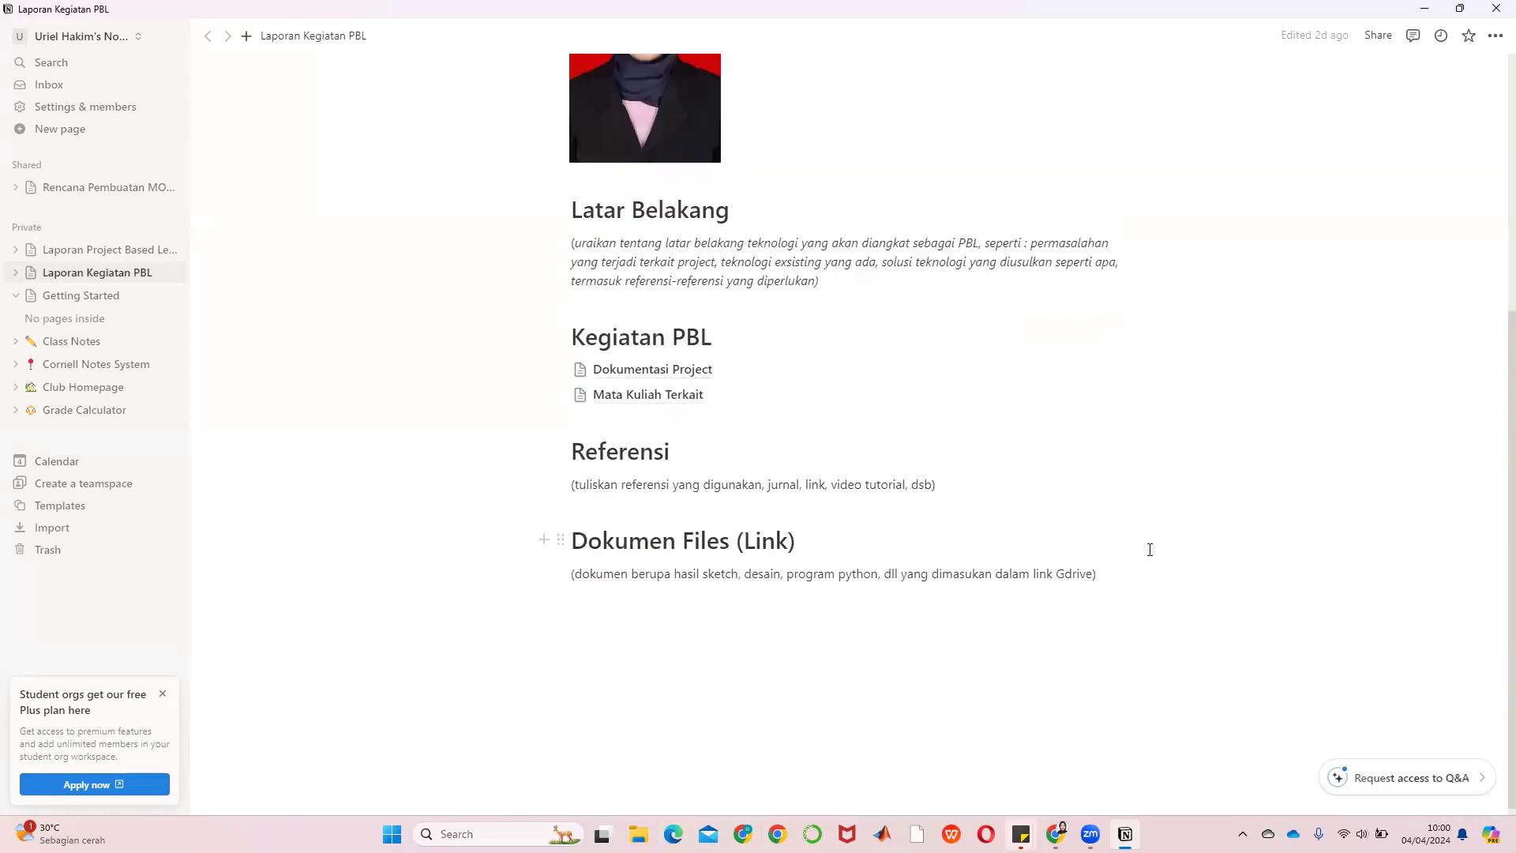
scroll(1149, 549, "up", 5)
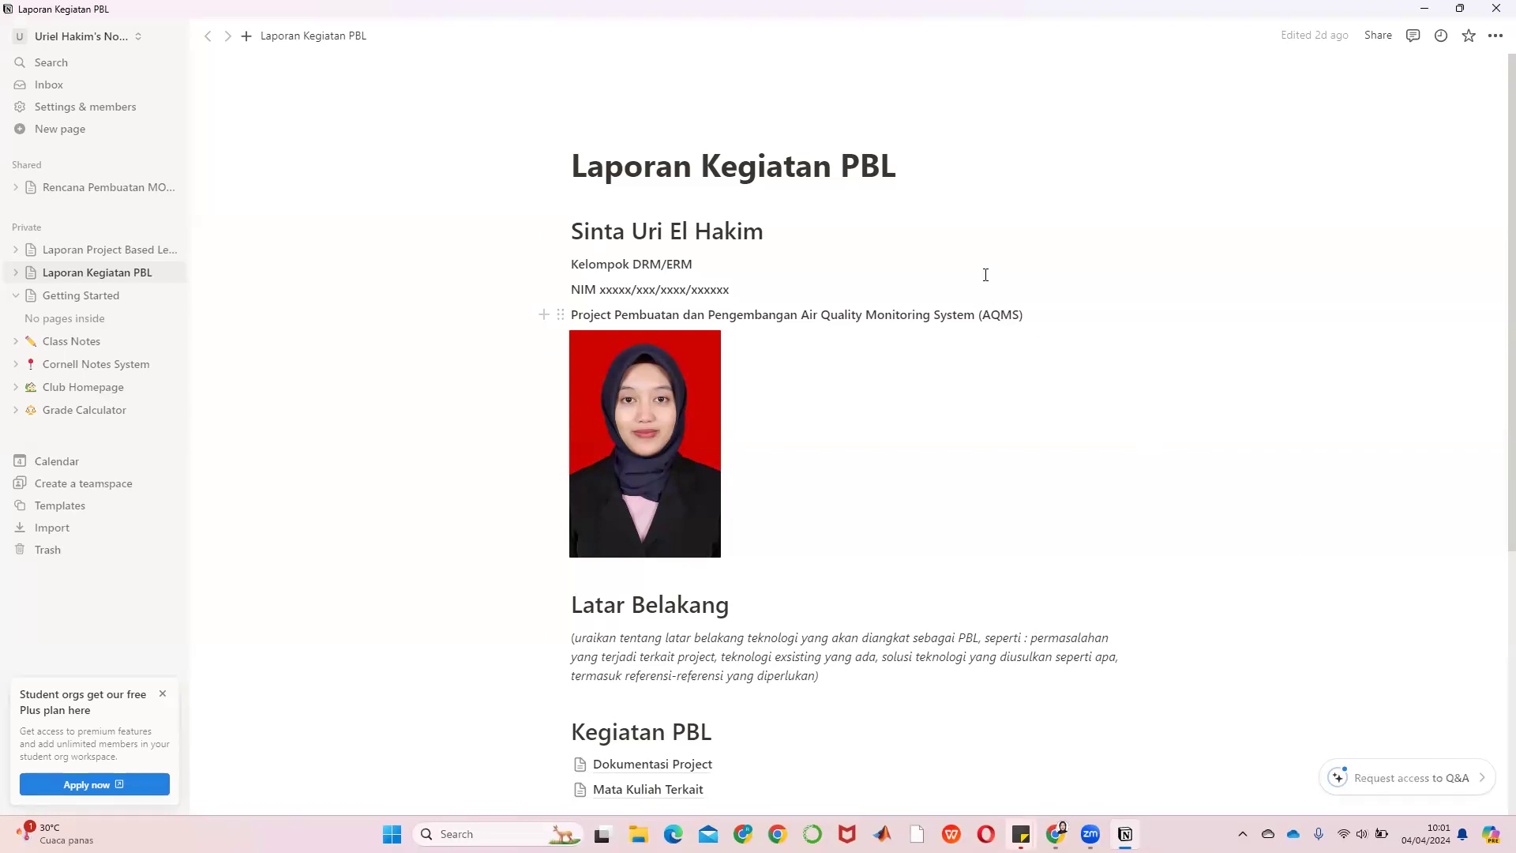
scroll(682, 608, "down", 5)
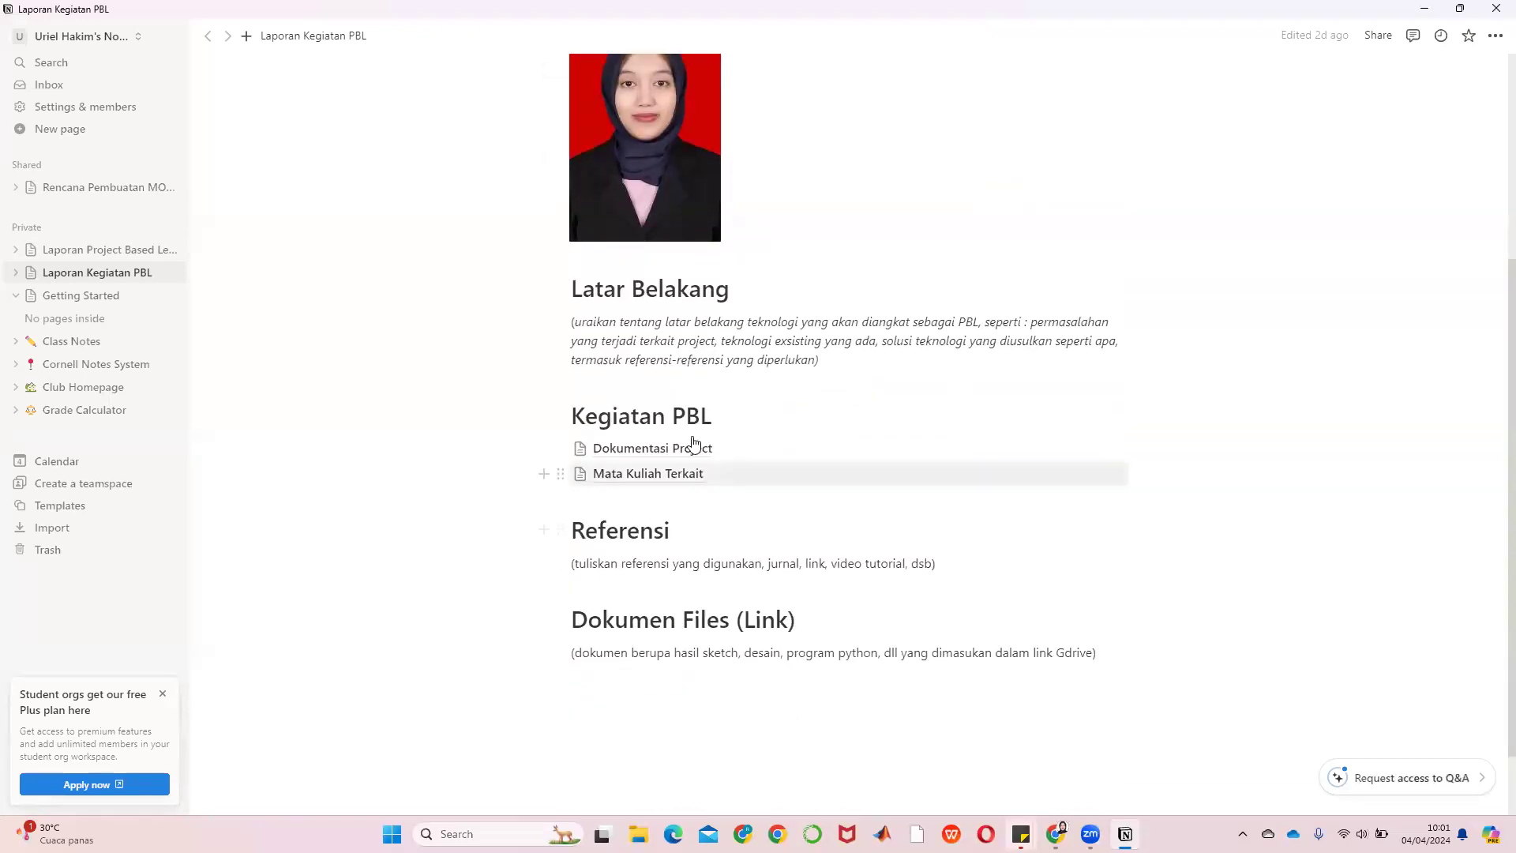
left_click(694, 448)
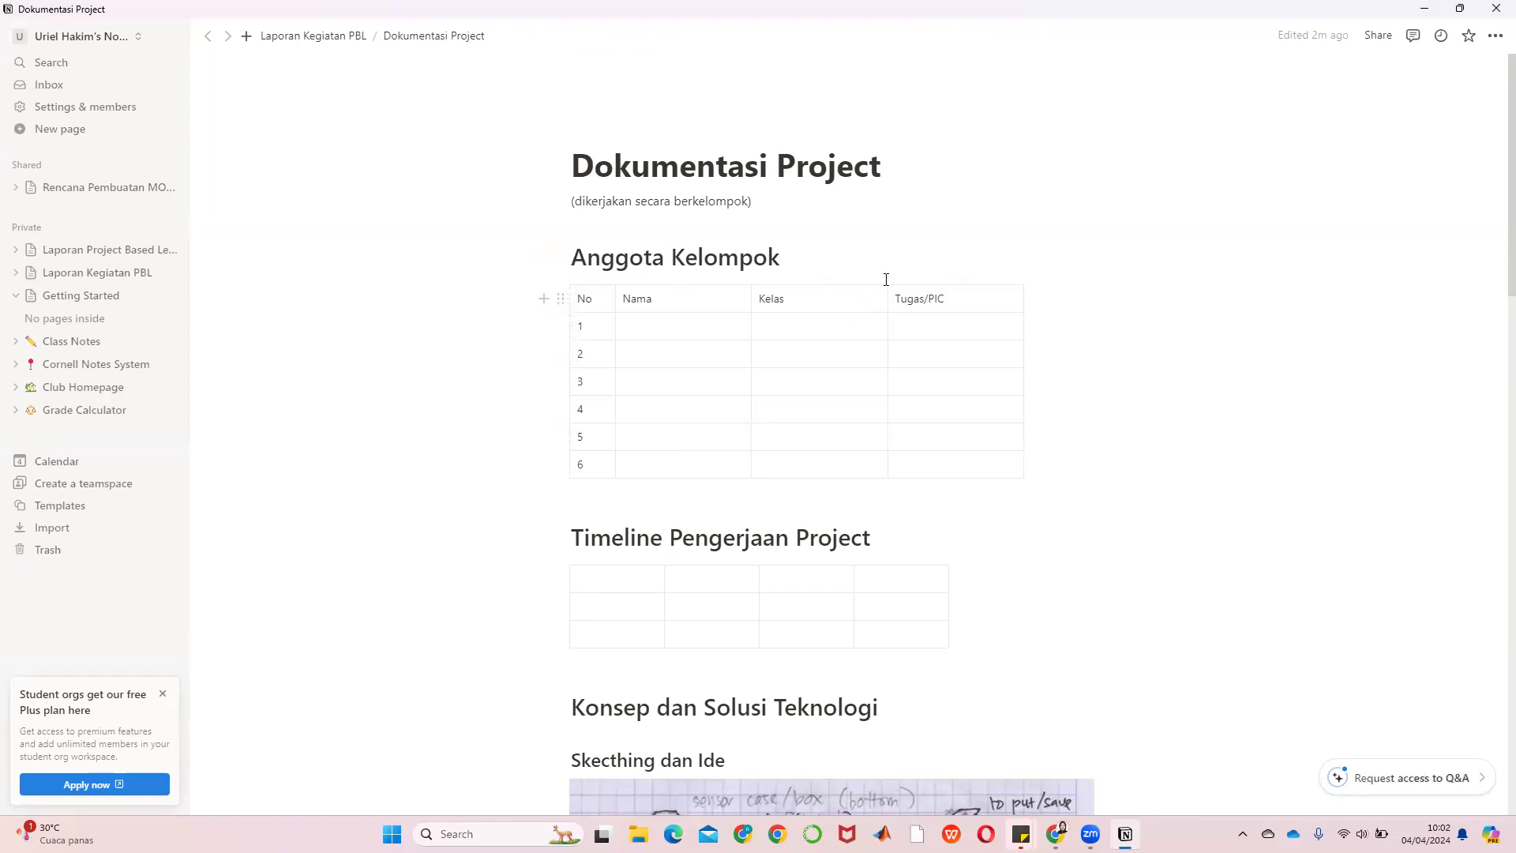
scroll(826, 260, "down", 5)
scroll(711, 399, "down", 6)
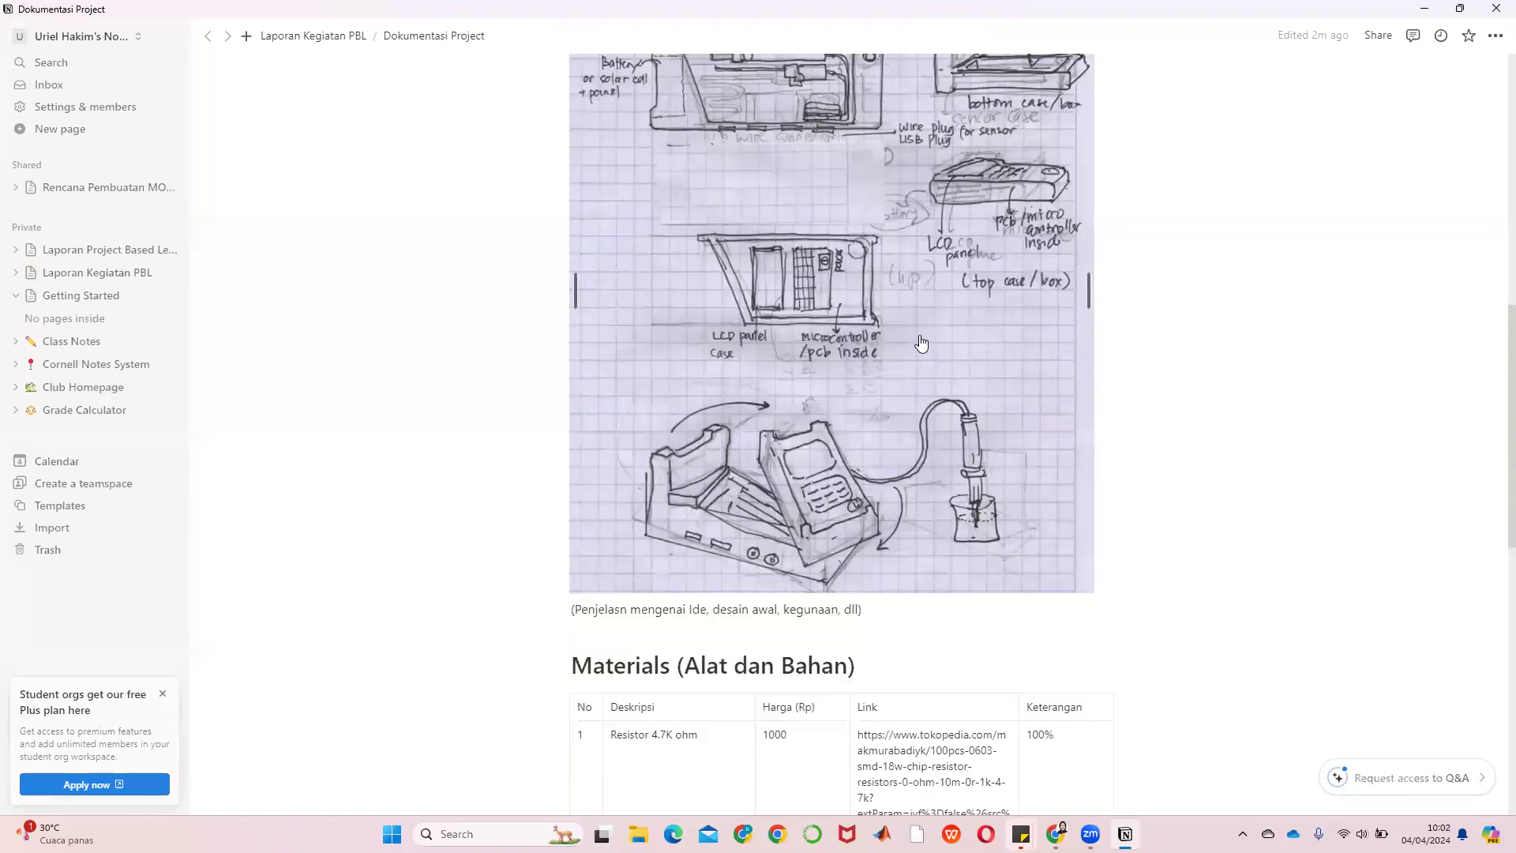
scroll(920, 342, "up", 10)
left_click(303, 45)
scroll(887, 429, "down", 4)
left_click(661, 474)
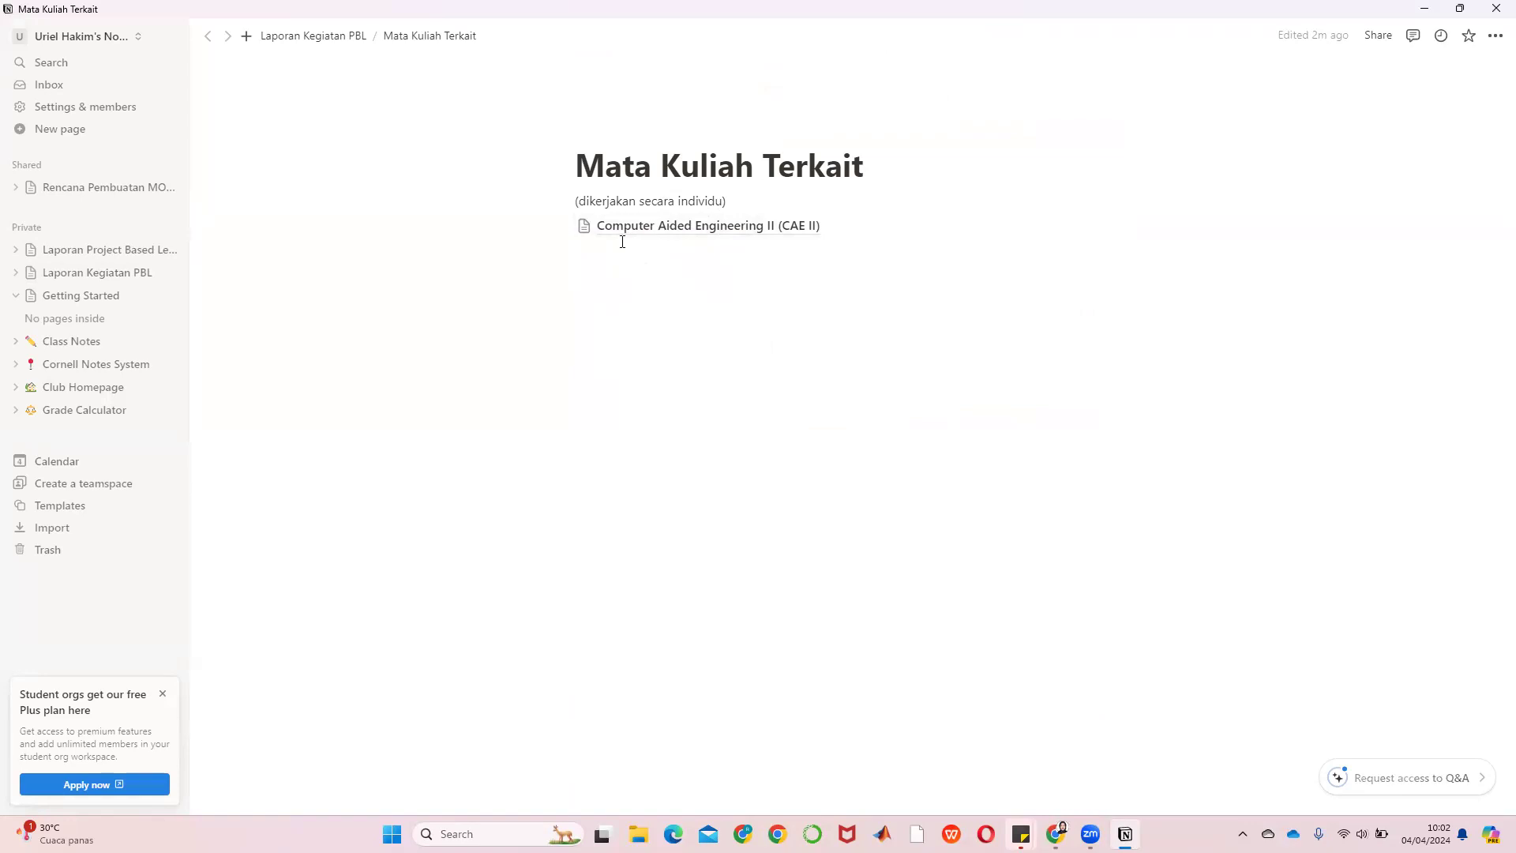
left_click(288, 36)
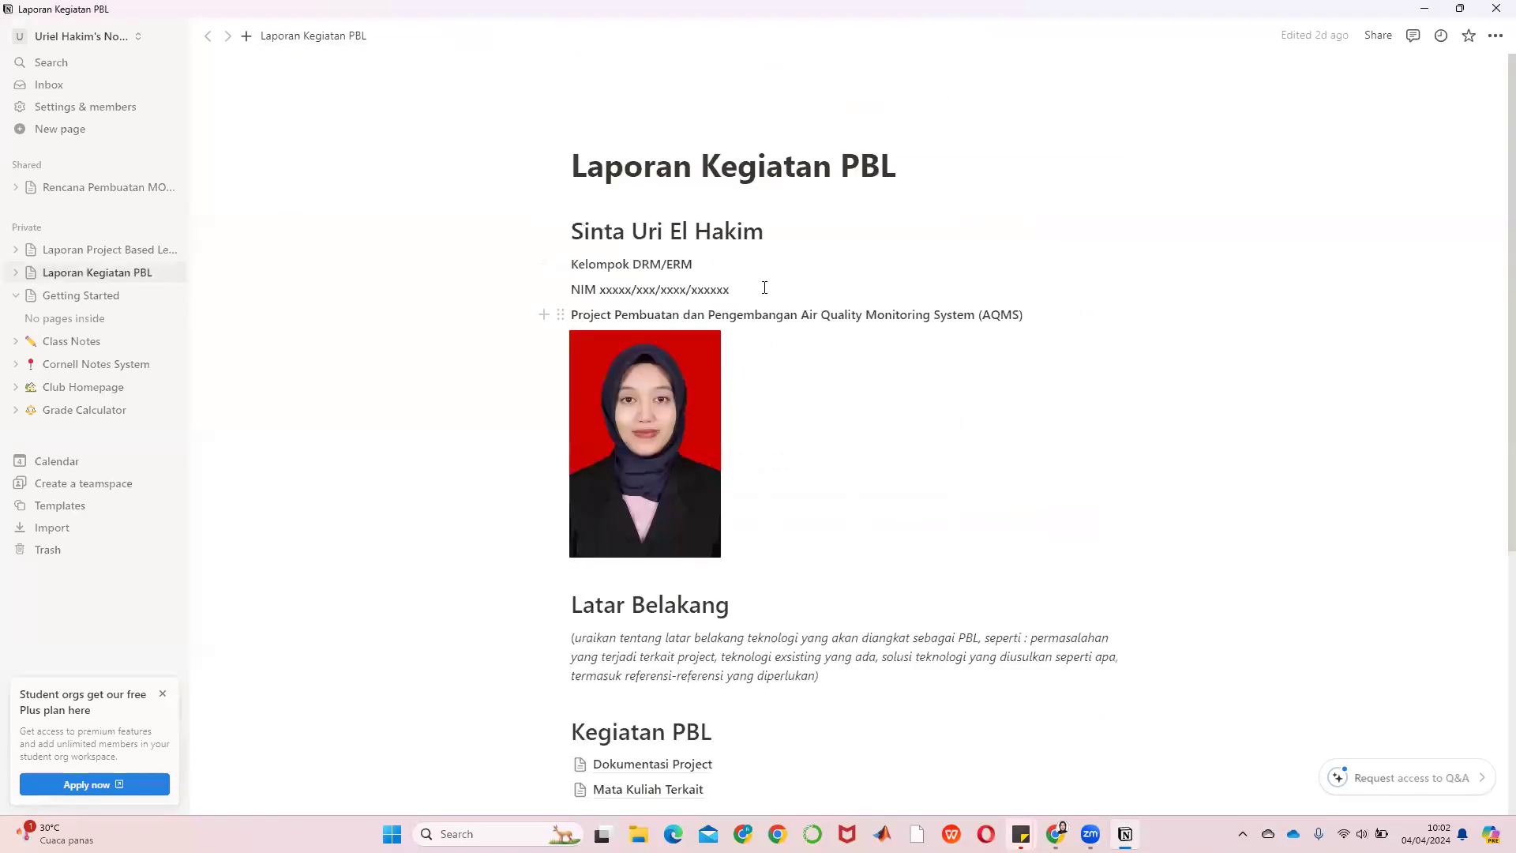
scroll(822, 135, "down", 5)
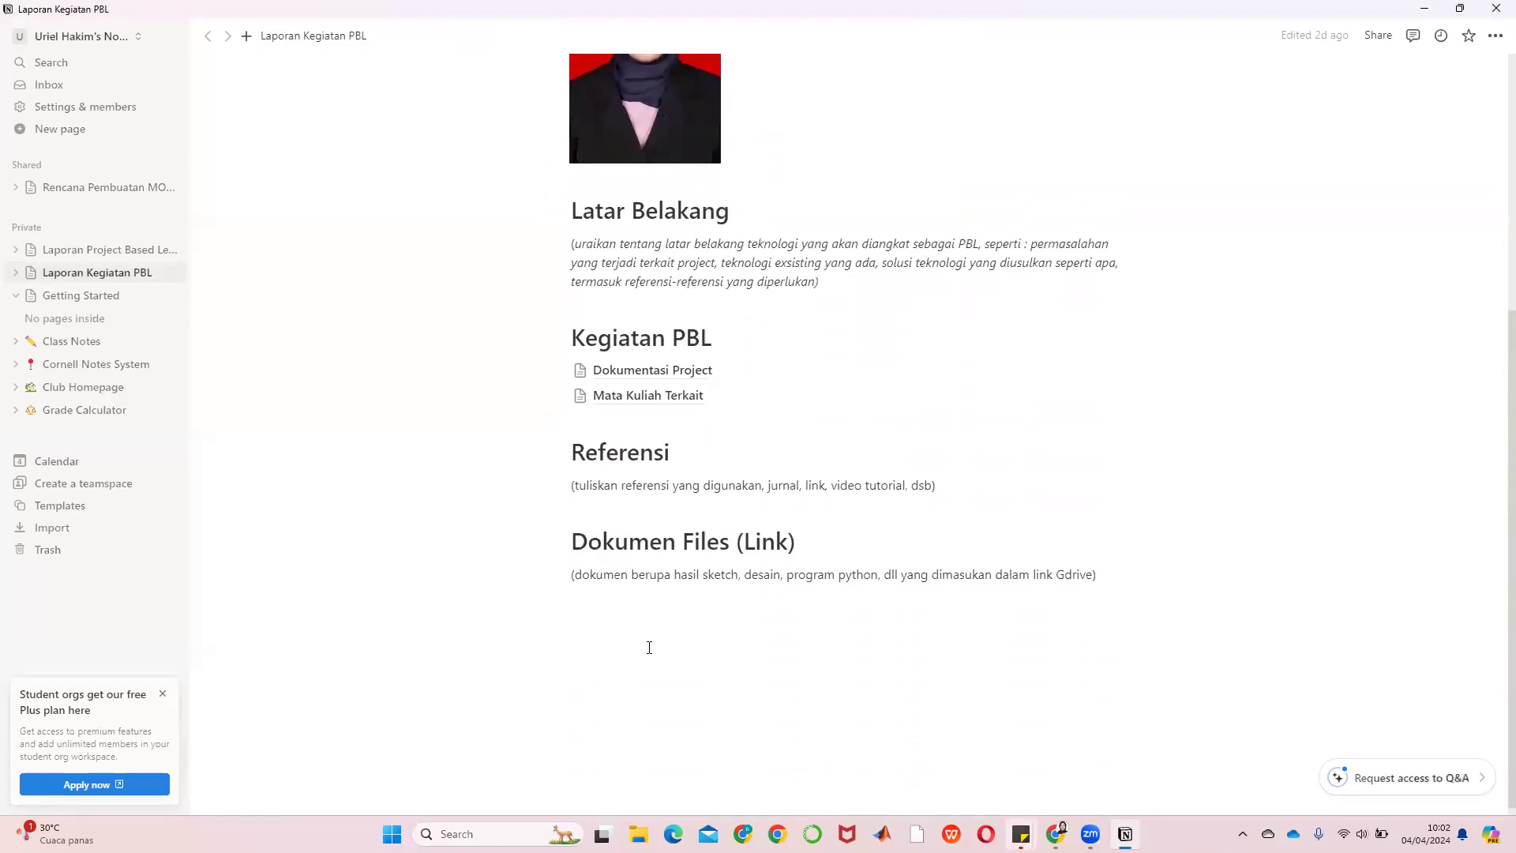
scroll(914, 383, "up", 3)
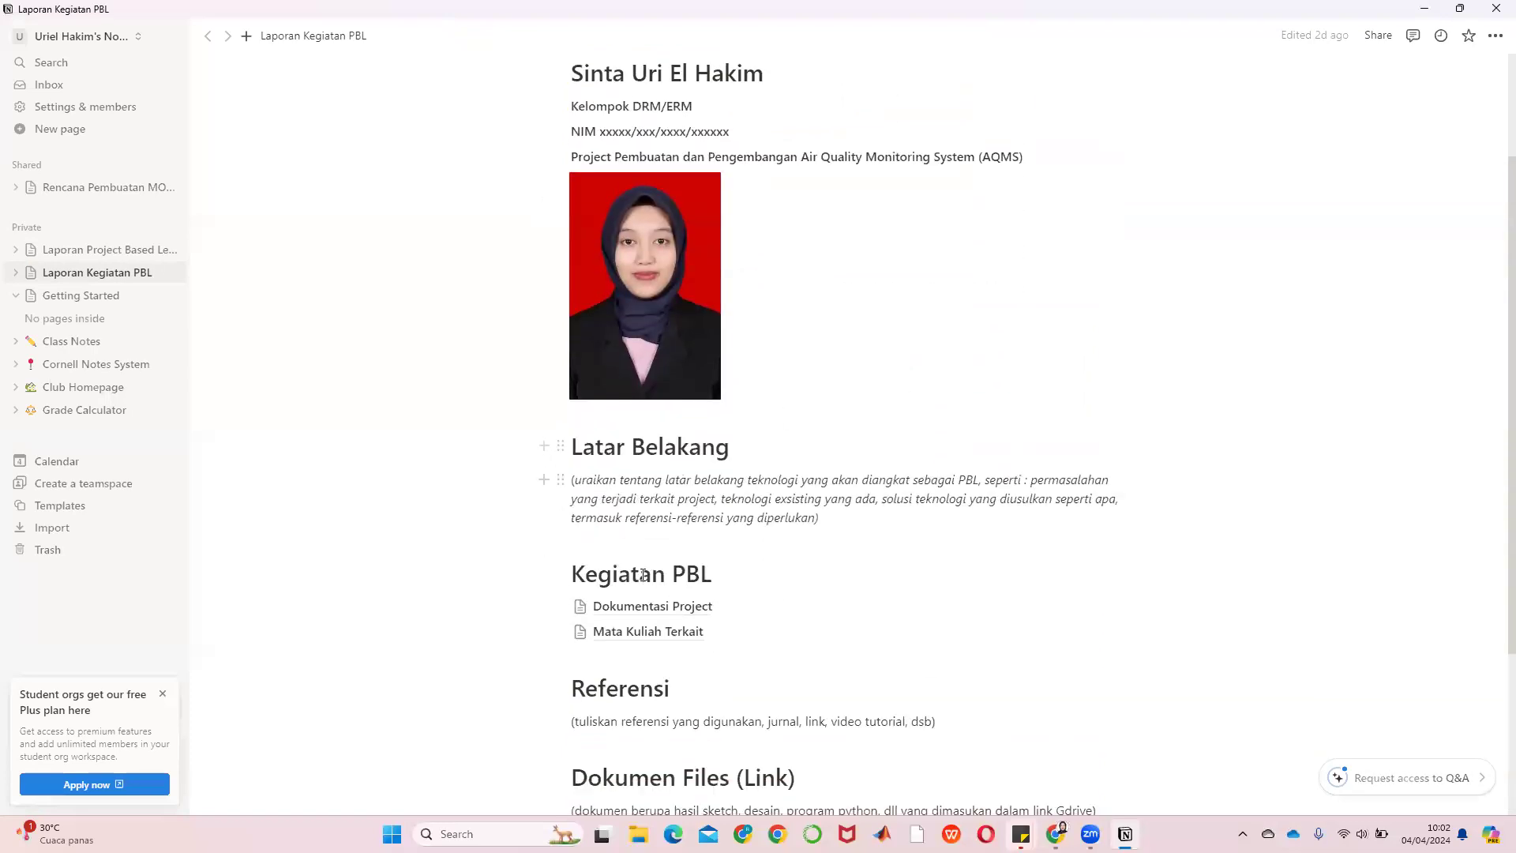
left_click(647, 607)
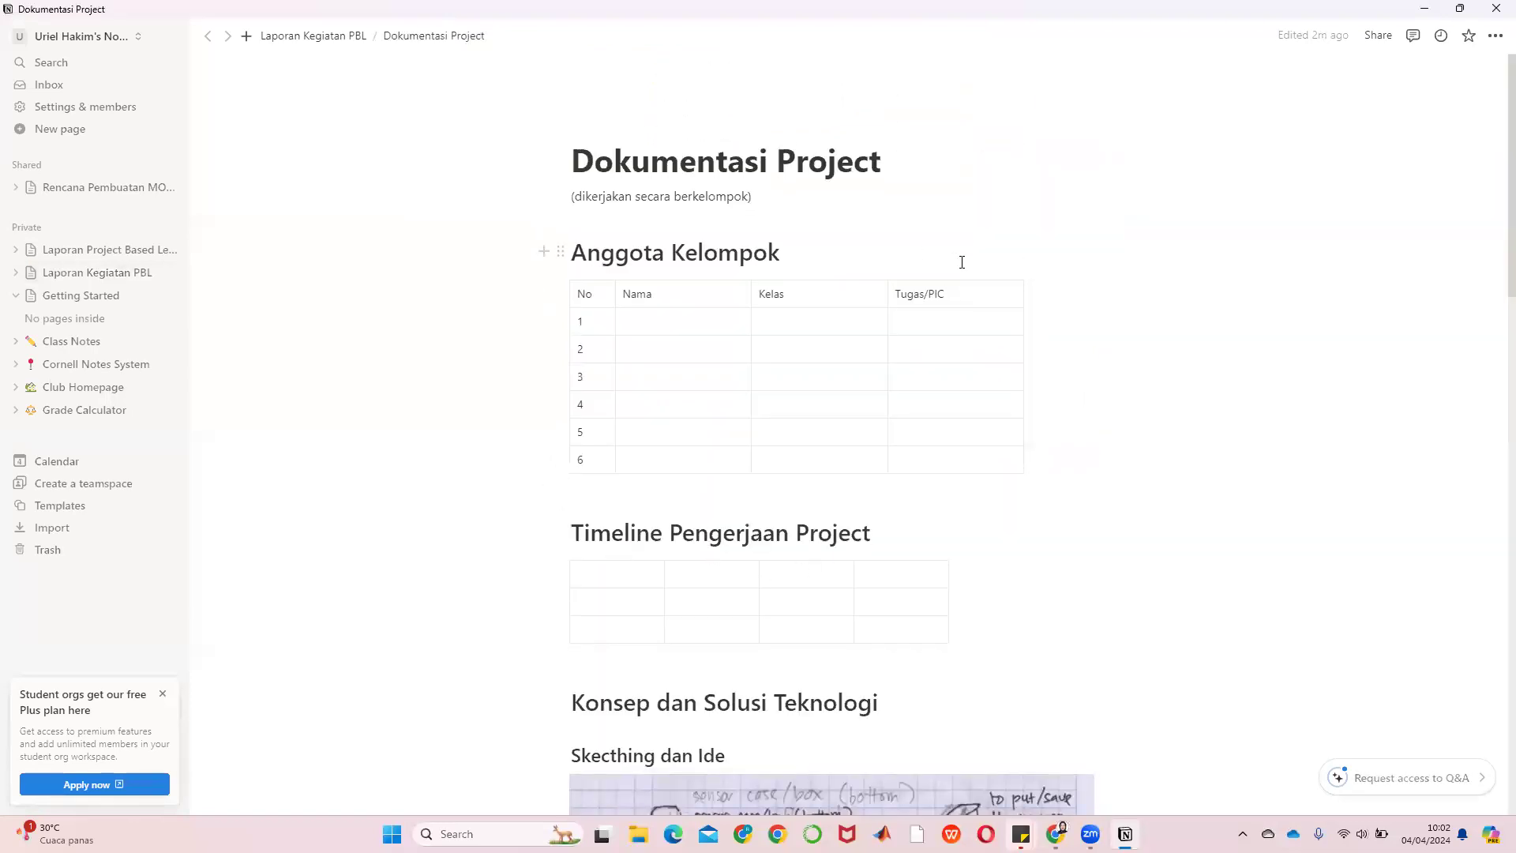
scroll(961, 263, "down", 3)
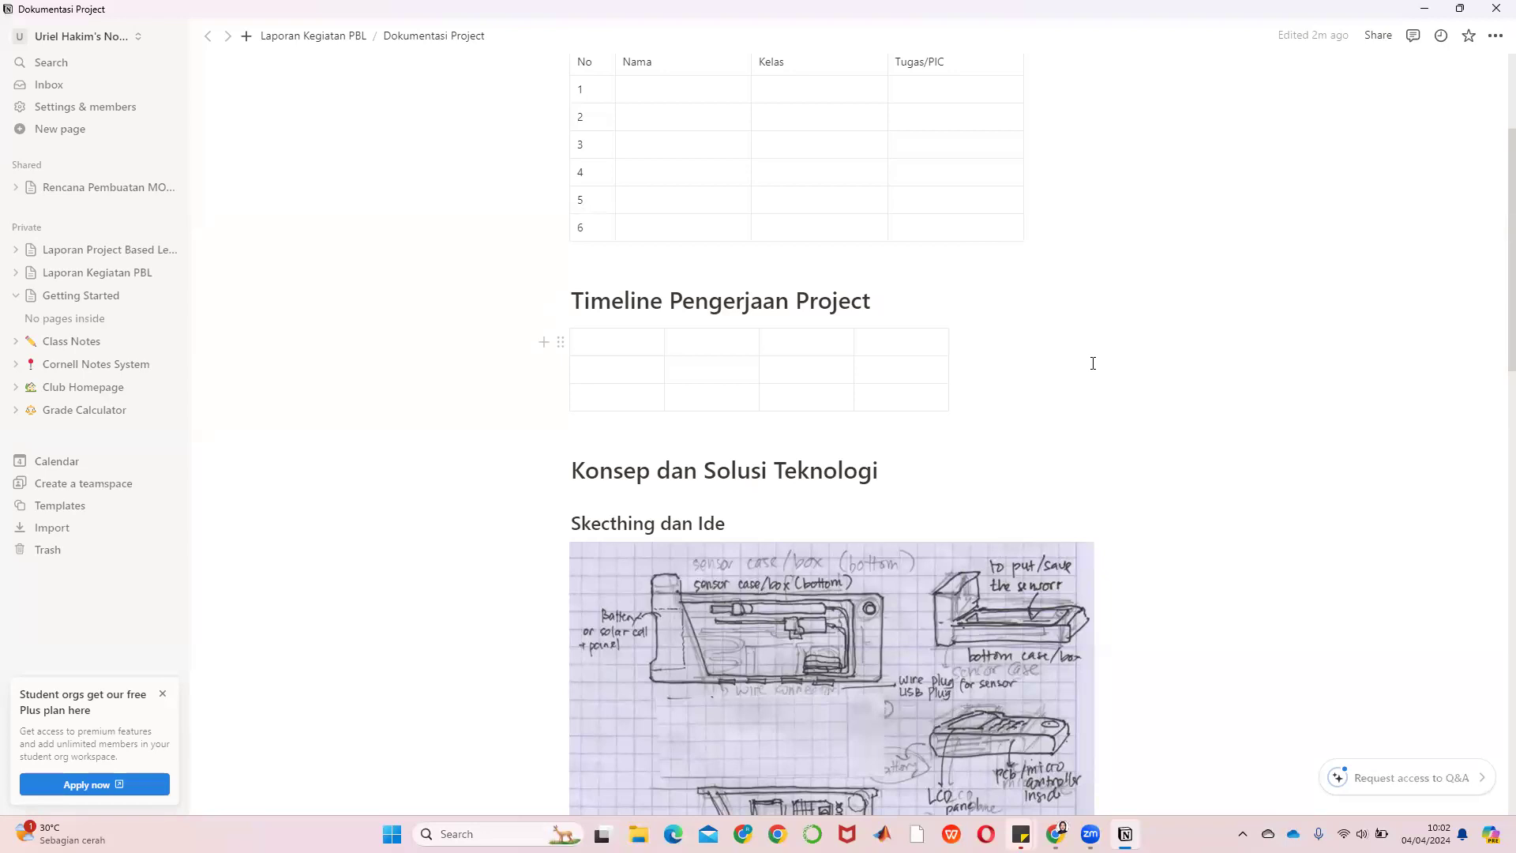
scroll(1112, 390, "up", 3)
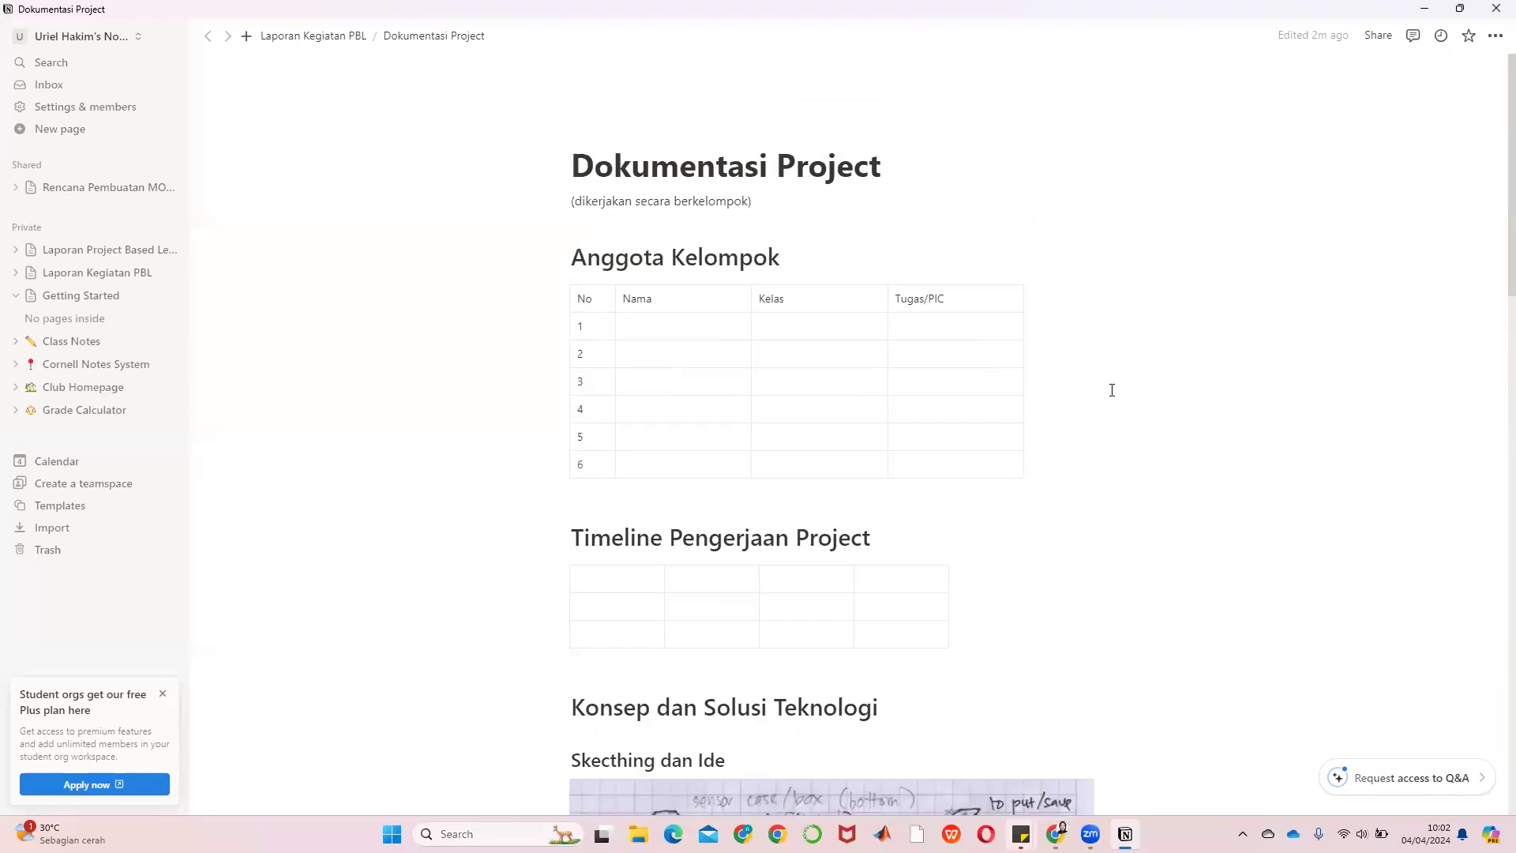
scroll(1111, 390, "down", 15)
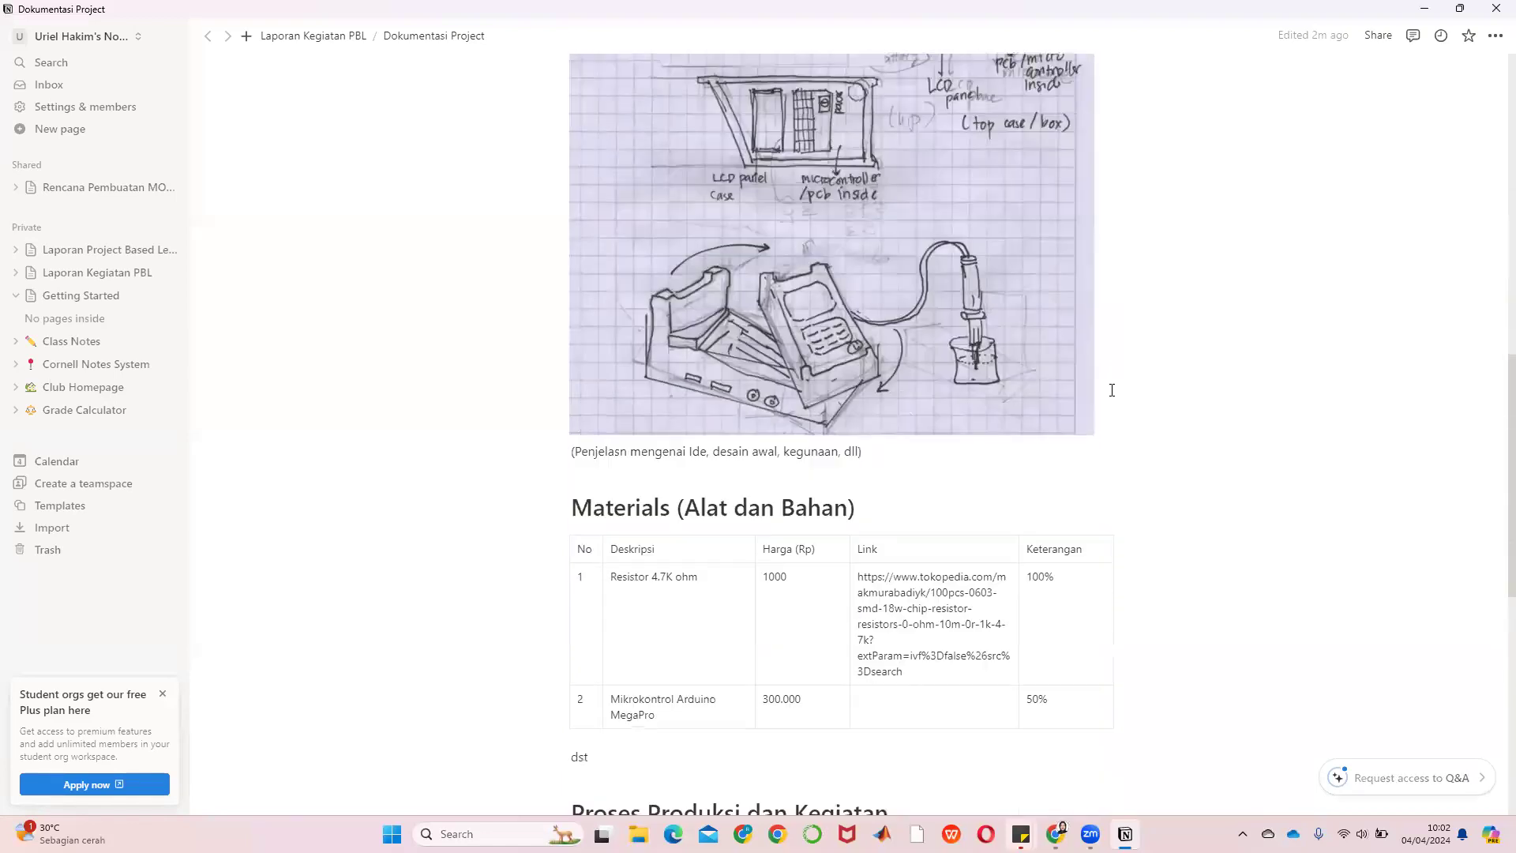
scroll(1112, 390, "down", 1)
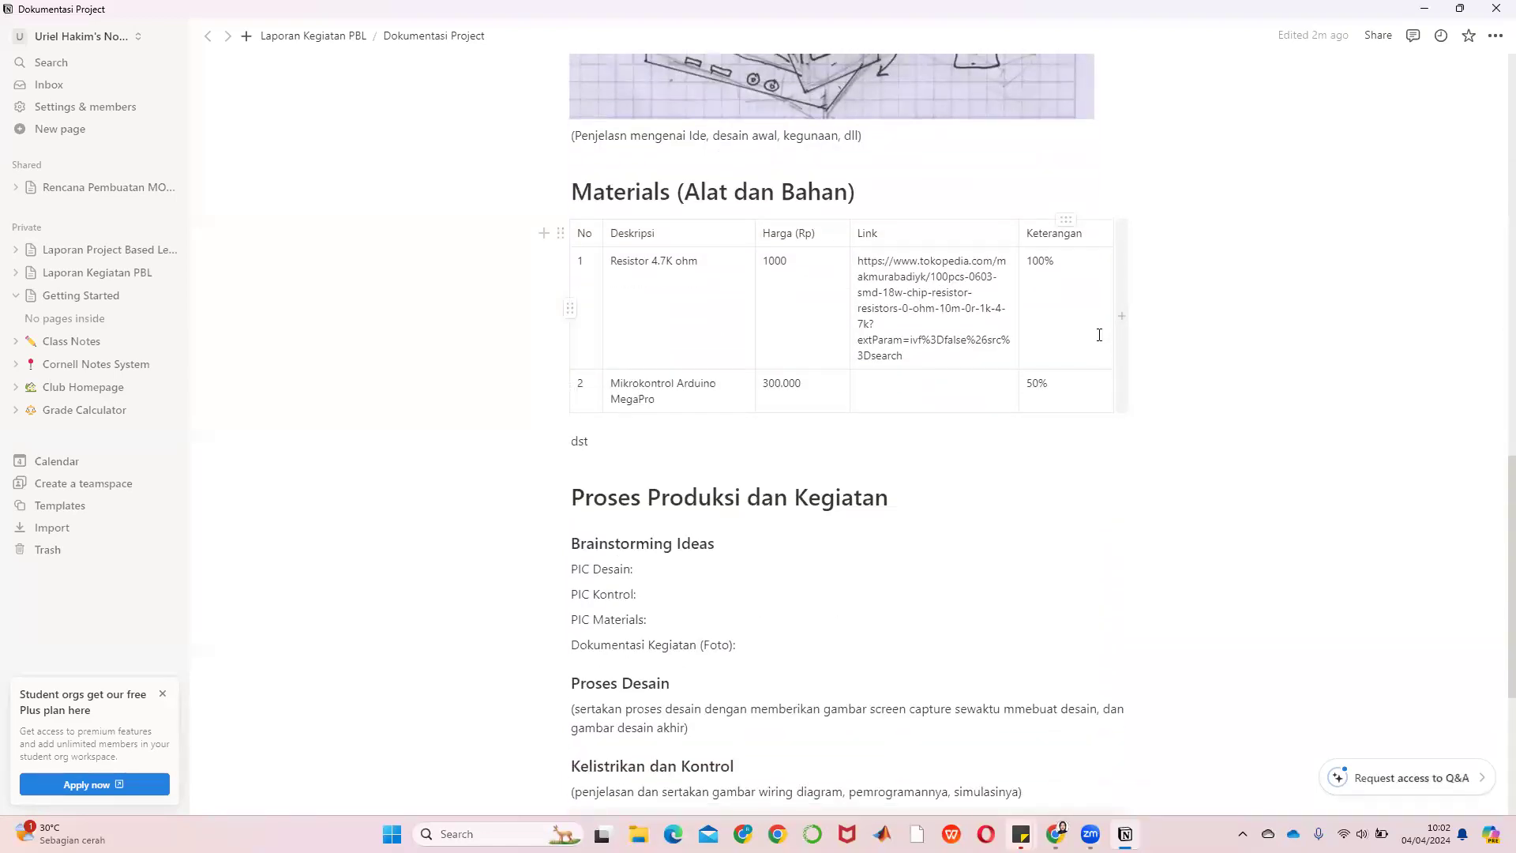
left_click(306, 46)
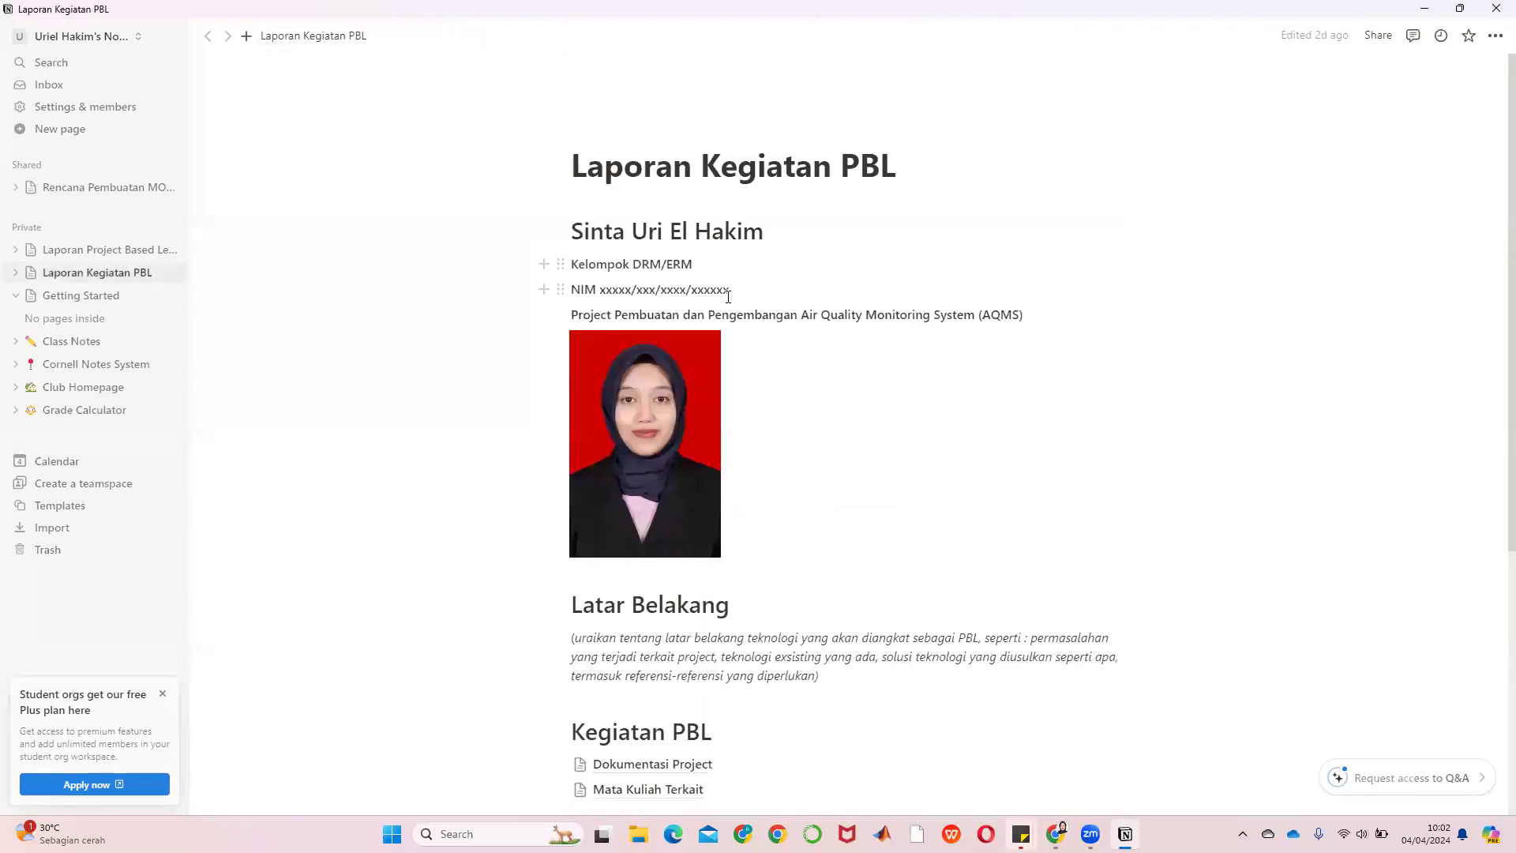